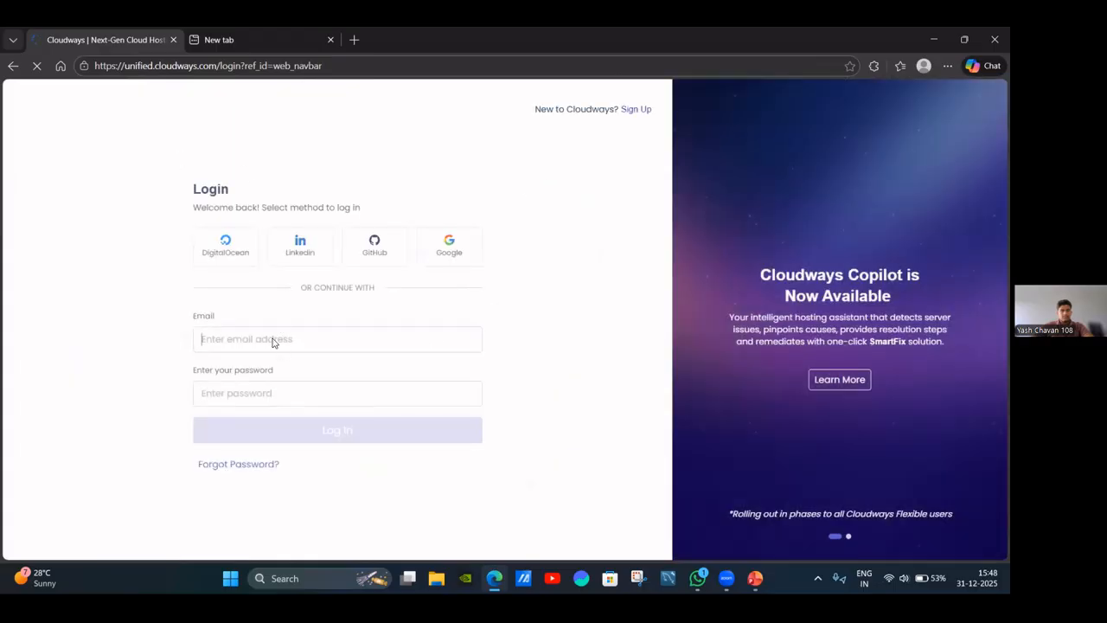
Attempt a Cloudways login with a saved account email and its password.
{"action": "left_click", "coordinate": [272, 340]}
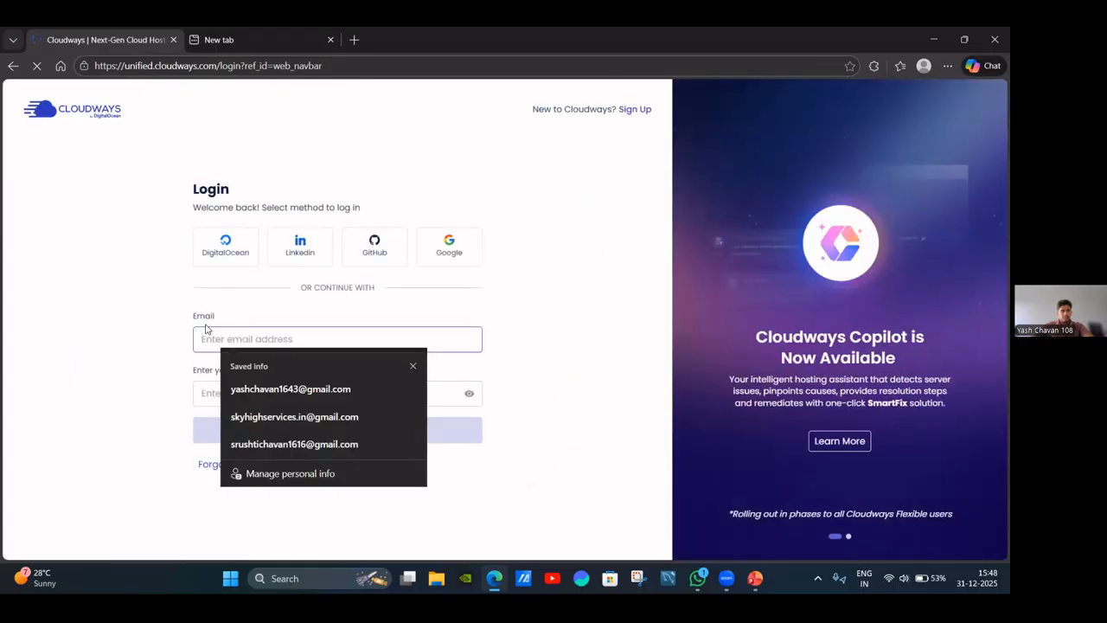
{"action": "left_click", "coordinate": [254, 417]}
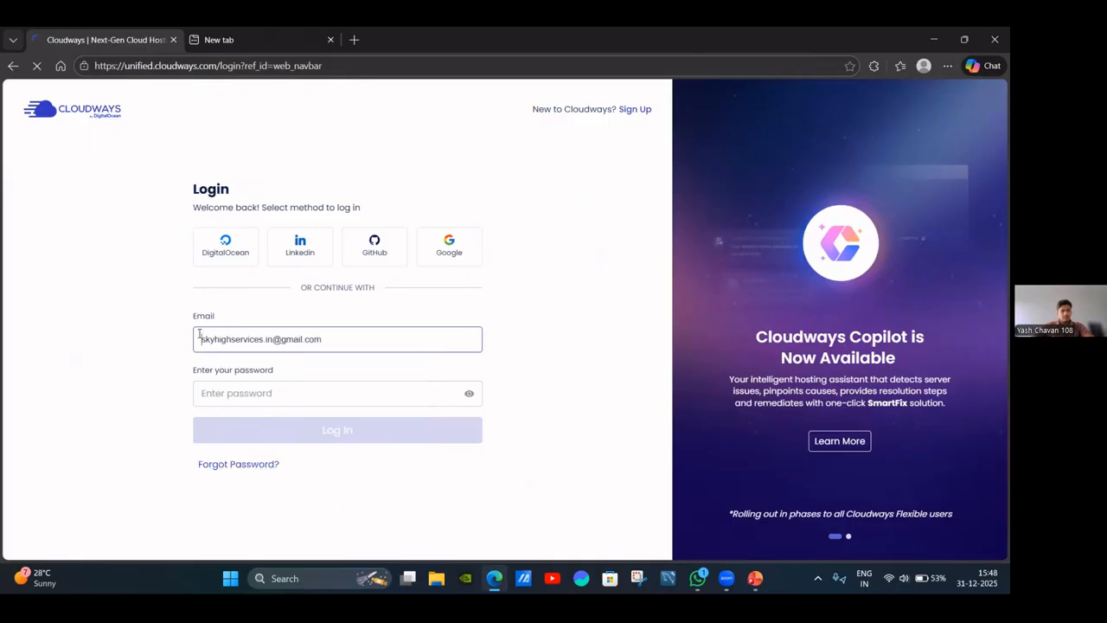
{"action": "left_click", "coordinate": [257, 392]}
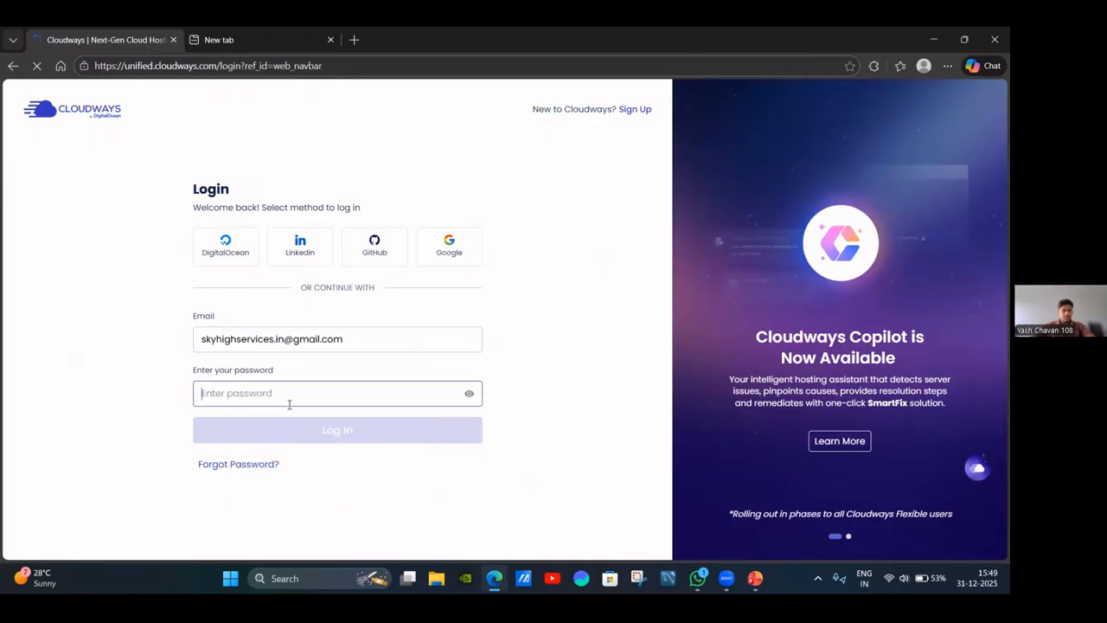
{"action": "type", "text": "•••"}
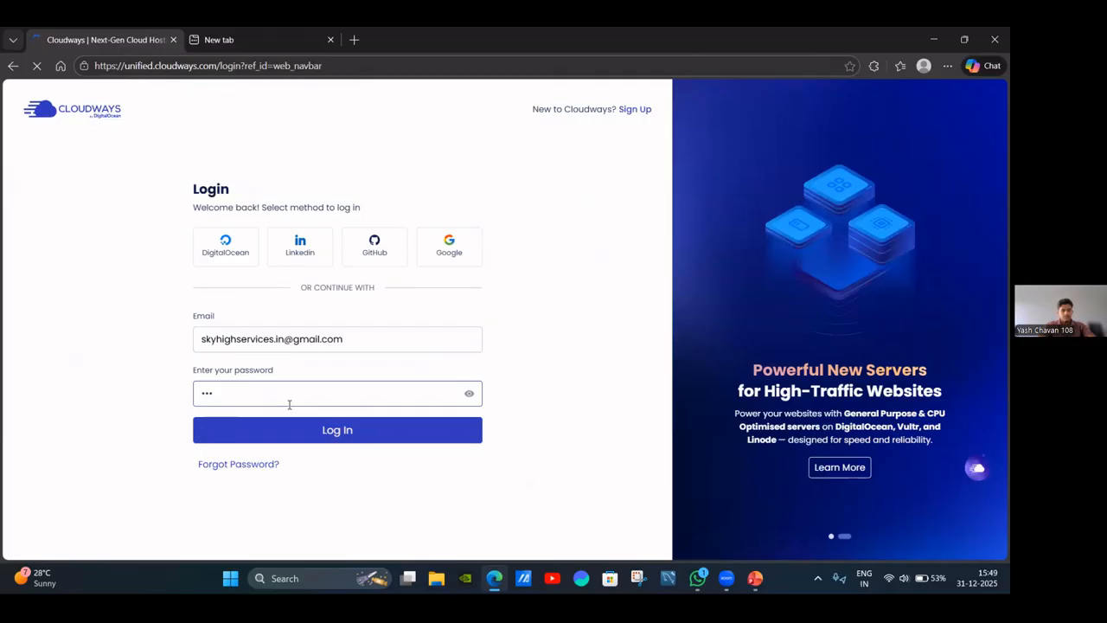
{"action": "type", "text": "•"}
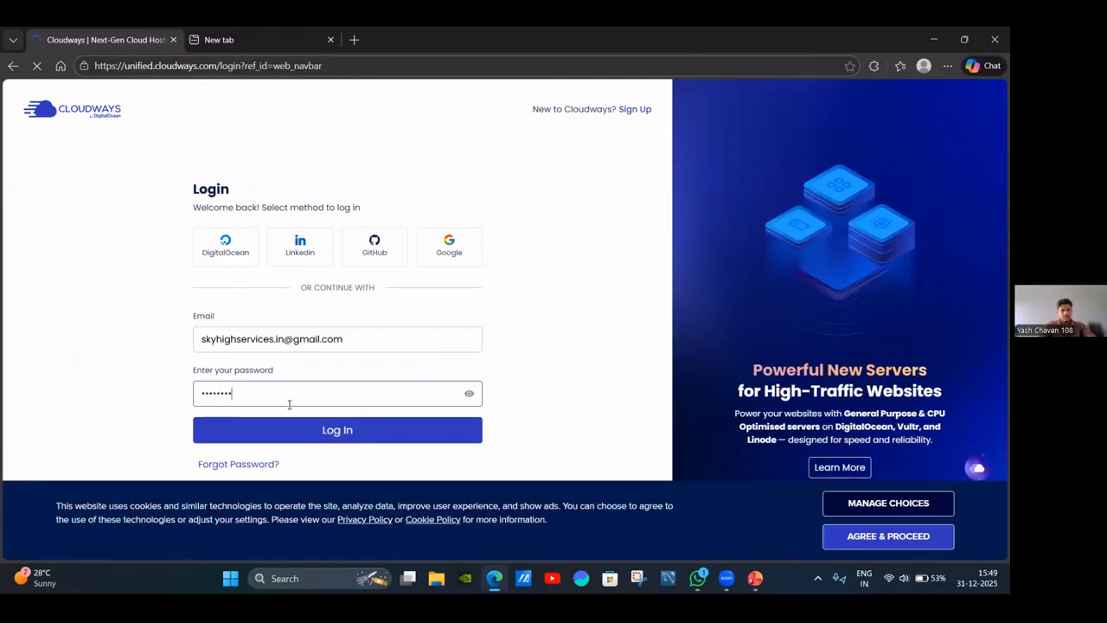
{"action": "type", "text": "••"}
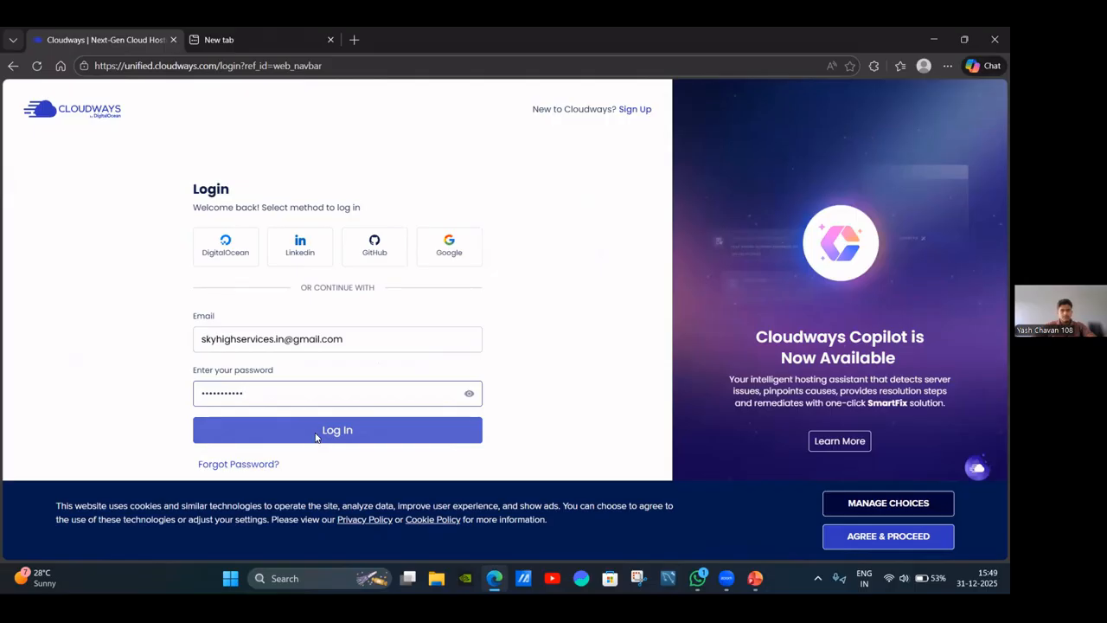
{"action": "left_click", "coordinate": [316, 437]}
Replace the rejected password with a new one and retry the login.
{"action": "left_click", "coordinate": [354, 417]}
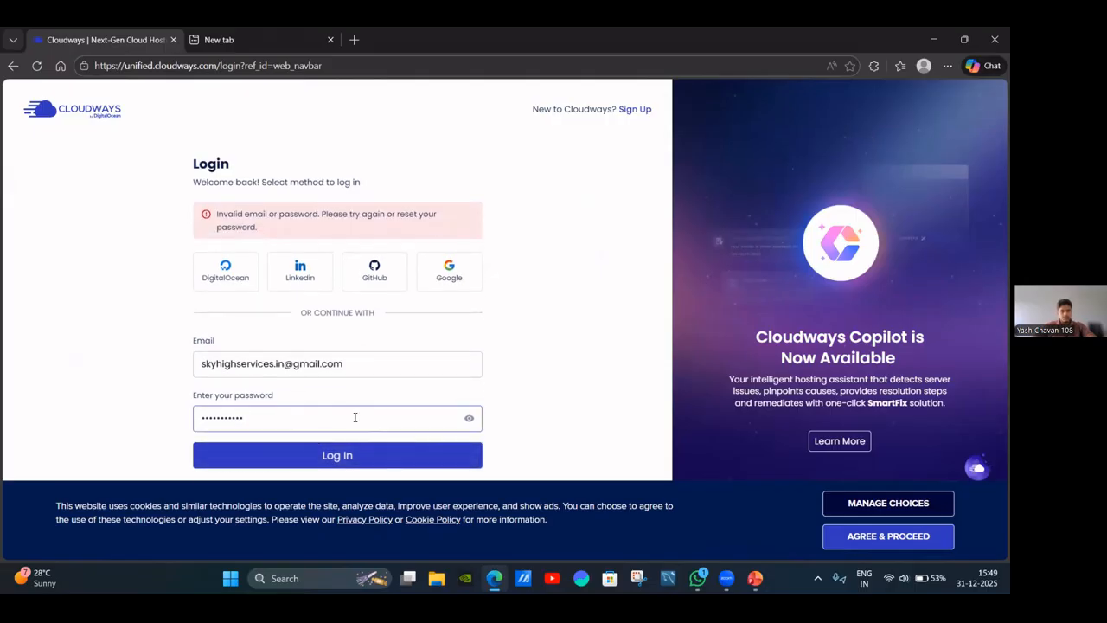
{"action": "key", "text": "ctrl+a"}
{"action": "key", "text": "BackSpace"}
{"action": "type", "text": "s"}
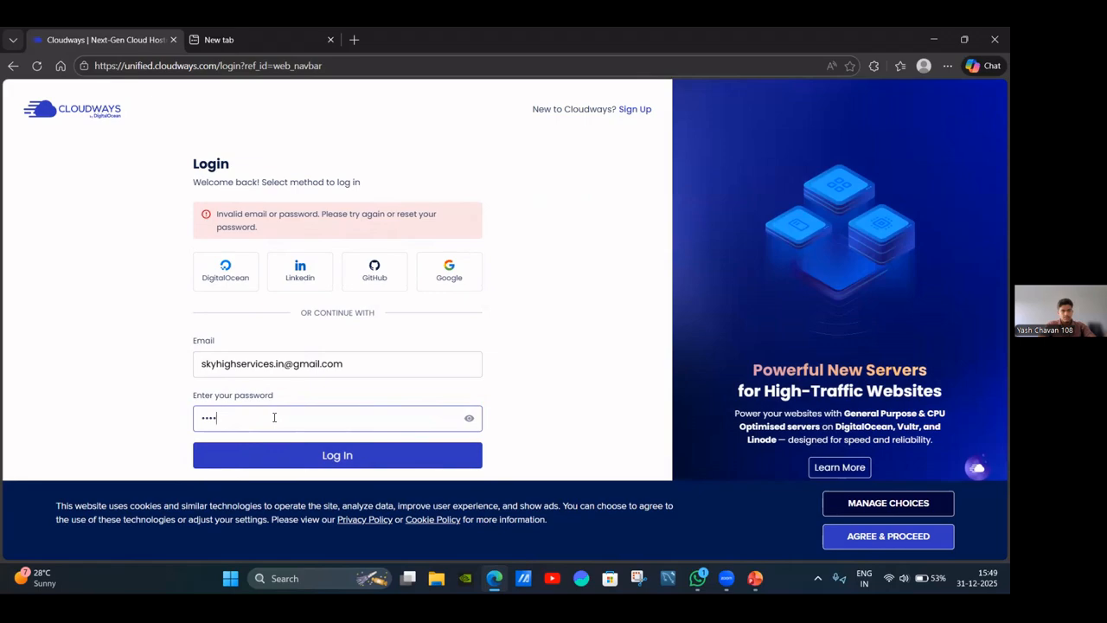
{"action": "key", "text": "BackSpace"}
{"action": "type", "text": "••"}
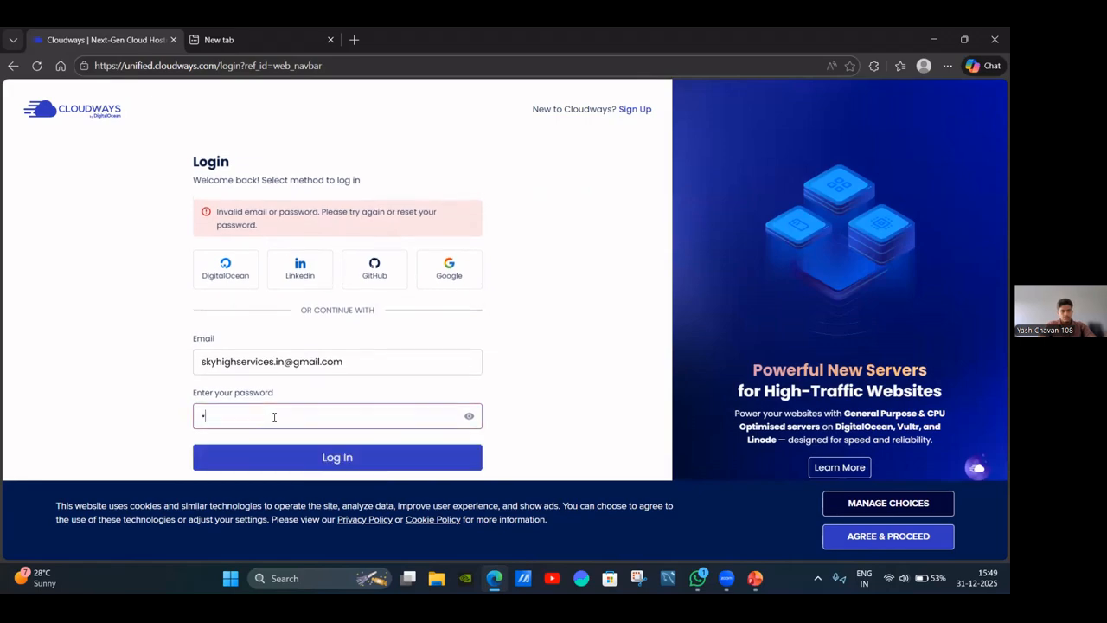
{"action": "type", "text": "•"}
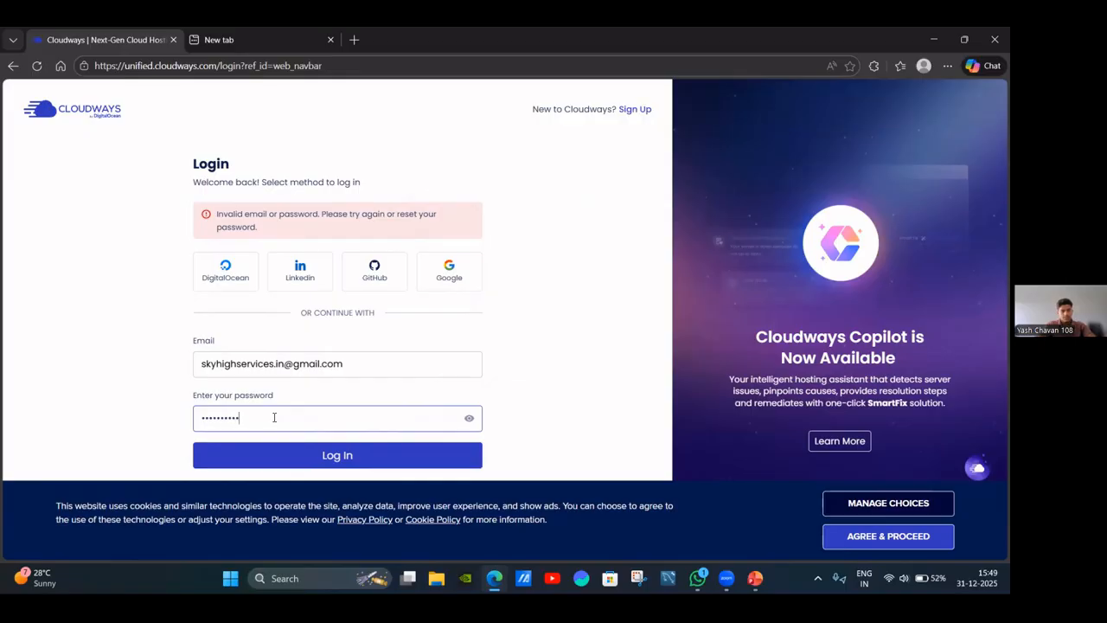
{"action": "left_click", "coordinate": [340, 456]}
Clear the password field after the second rejection.
{"action": "double_click", "coordinate": [191, 424]}
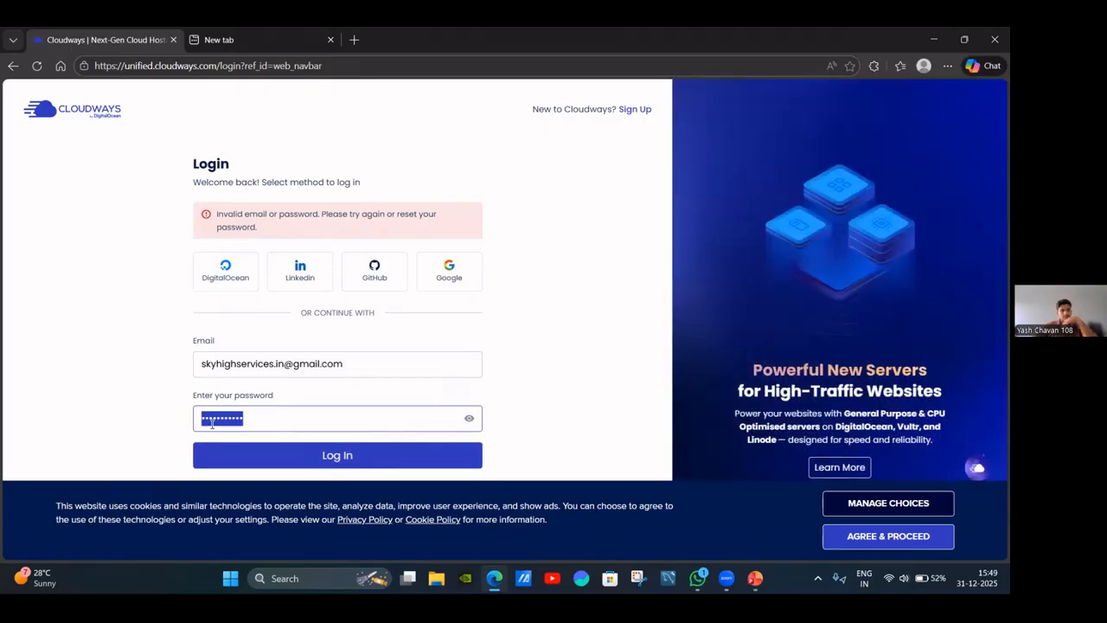
{"action": "key", "text": "BackSpace"}
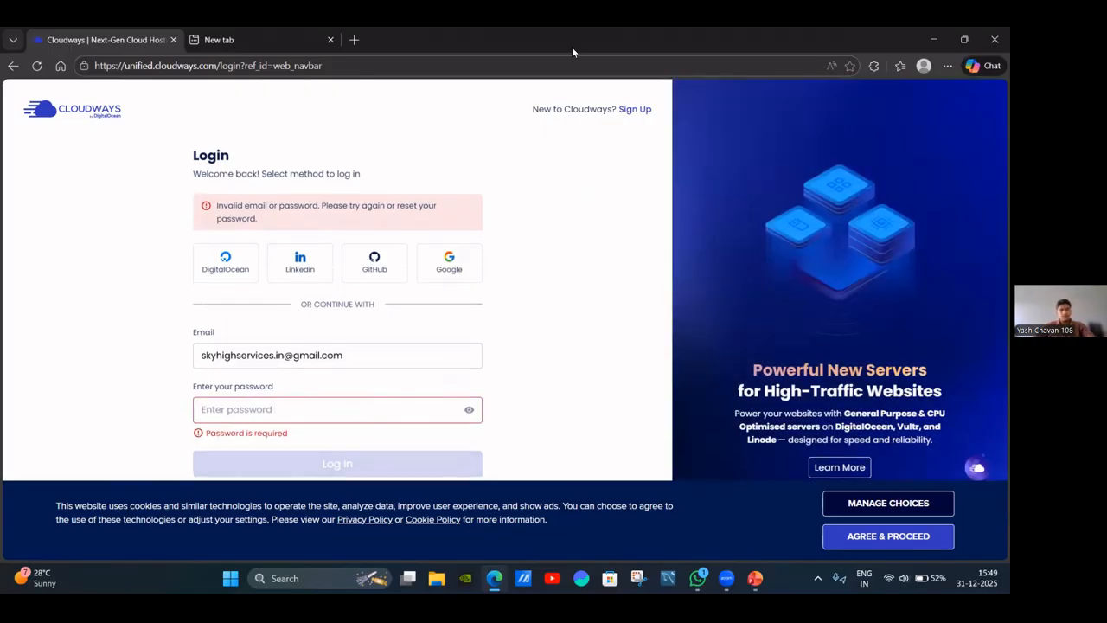
{"action": "left_click", "coordinate": [811, 53]}
{"action": "left_click", "coordinate": [810, 73]}
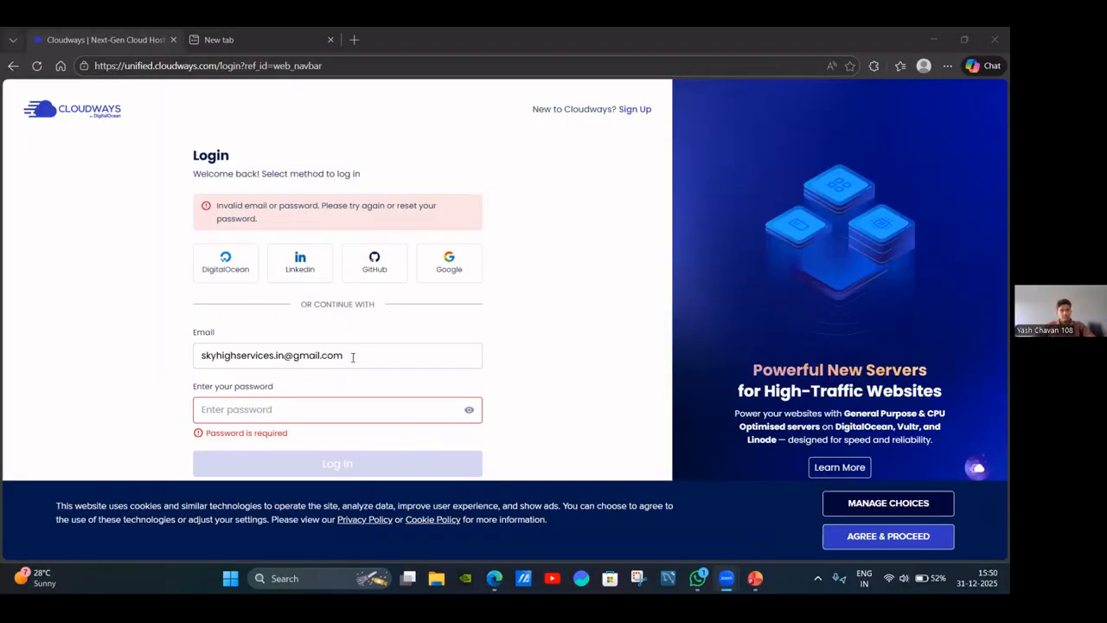
Paste a different account's email, enter its password and log in.
{"action": "triple_click", "coordinate": [358, 354]}
{"action": "key", "text": "ctrl+v"}
{"action": "left_click", "coordinate": [312, 401]}
{"action": "type", "text": "••"}
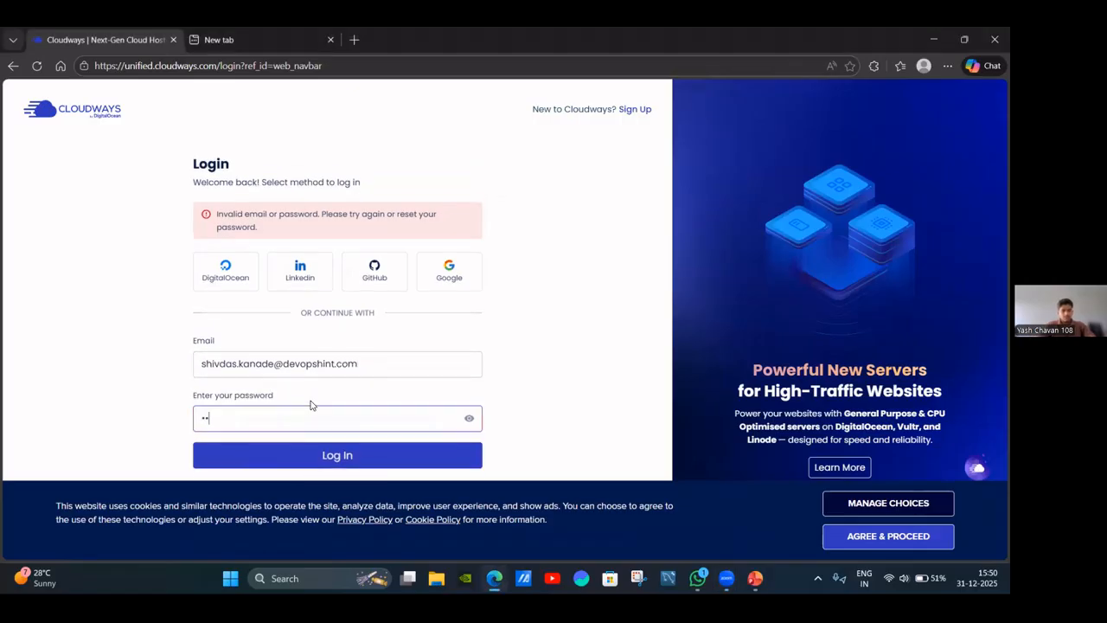
{"action": "type", "text": "•••••"}
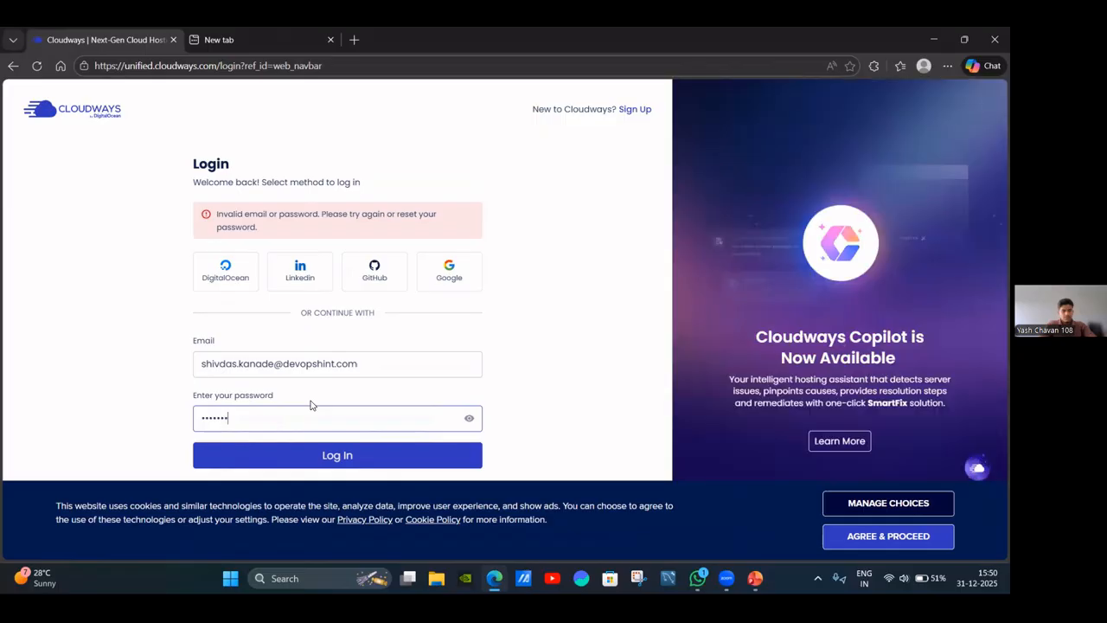
{"action": "type", "text": "••••"}
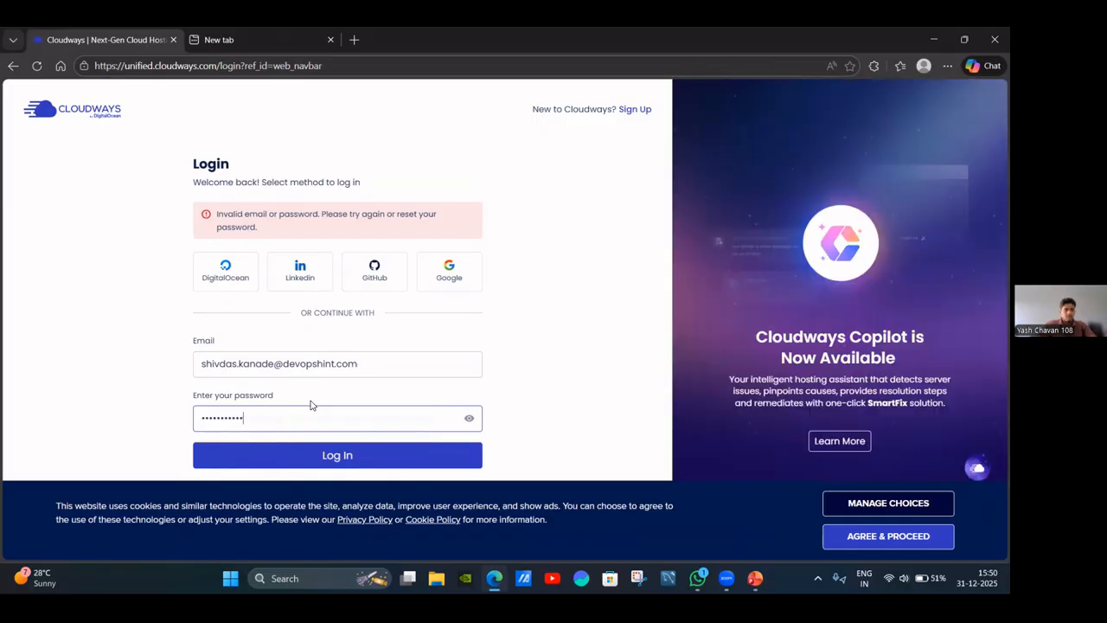
{"action": "left_click", "coordinate": [343, 454]}
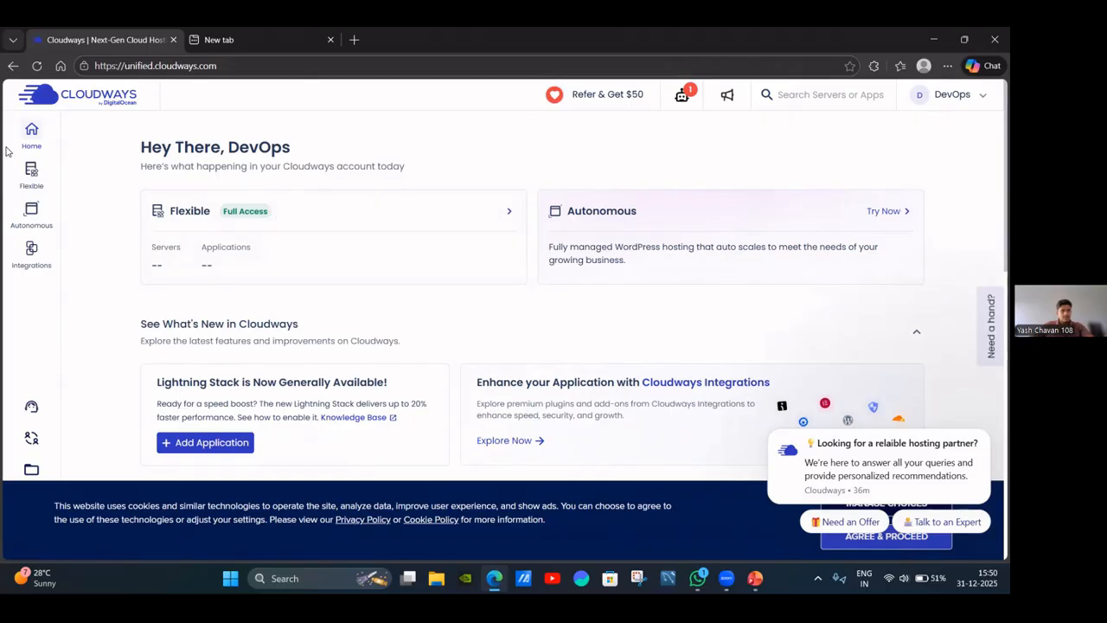
Open My Servers from the sidebar to view the empty servers list.
{"action": "mouse_move", "coordinate": [33, 177]}
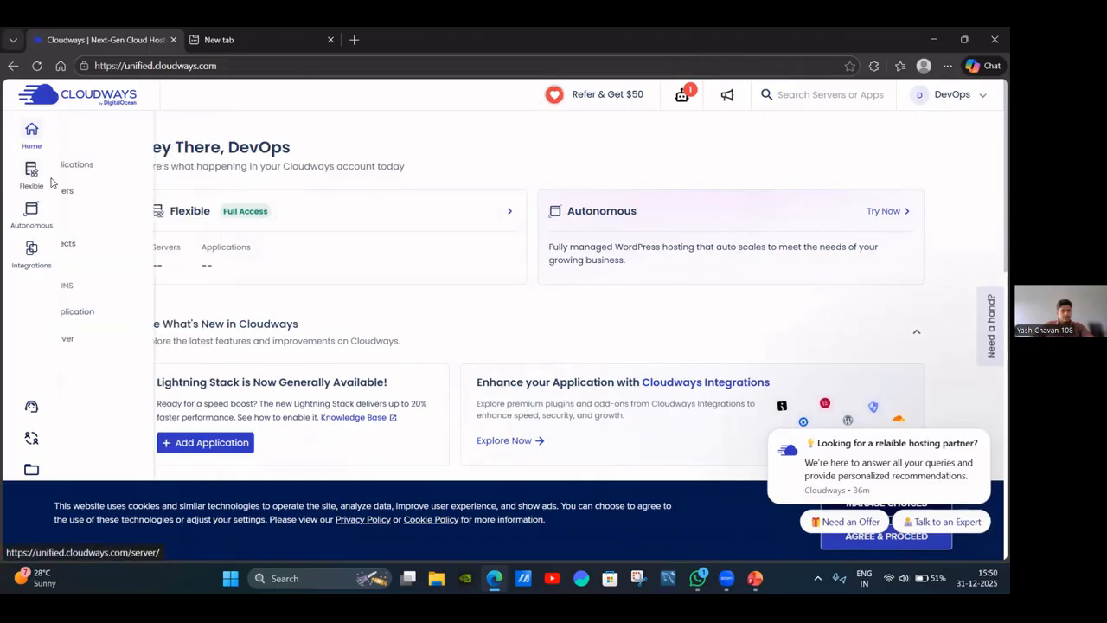
{"action": "left_click", "coordinate": [101, 191]}
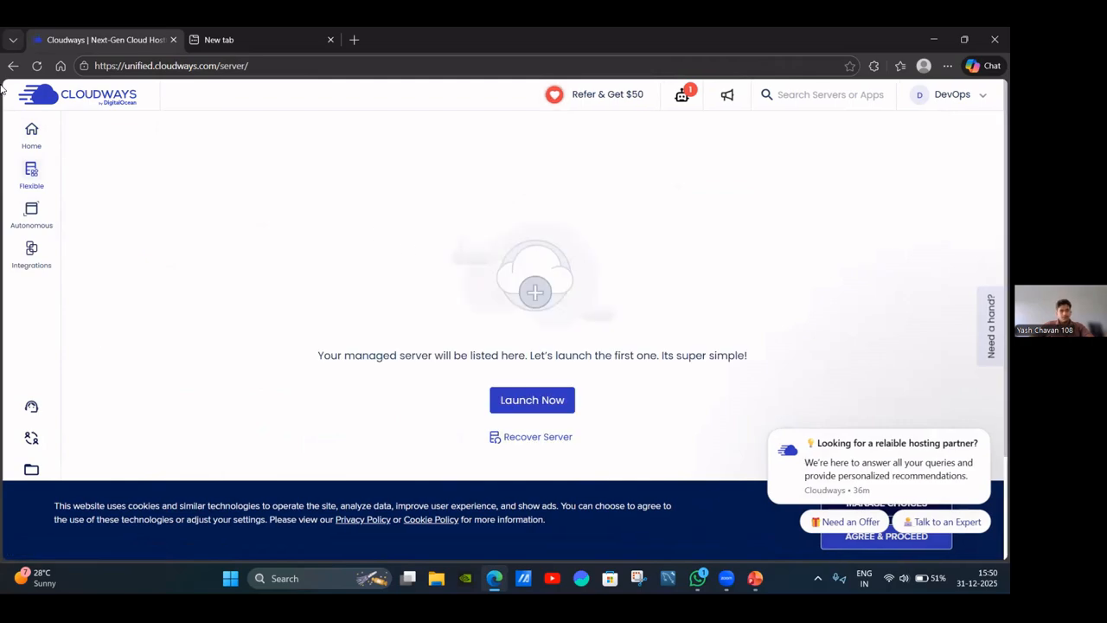
{"action": "mouse_move", "coordinate": [31, 173]}
Launch a new server and open the Select Application dropdown.
{"action": "left_click", "coordinate": [531, 403]}
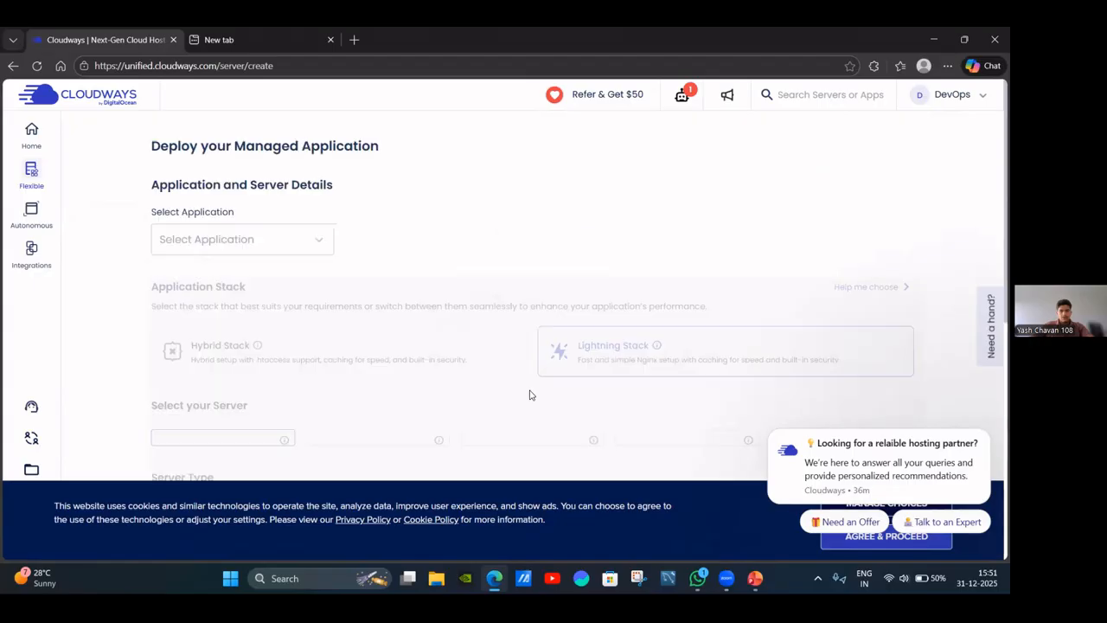
{"action": "left_click", "coordinate": [273, 251]}
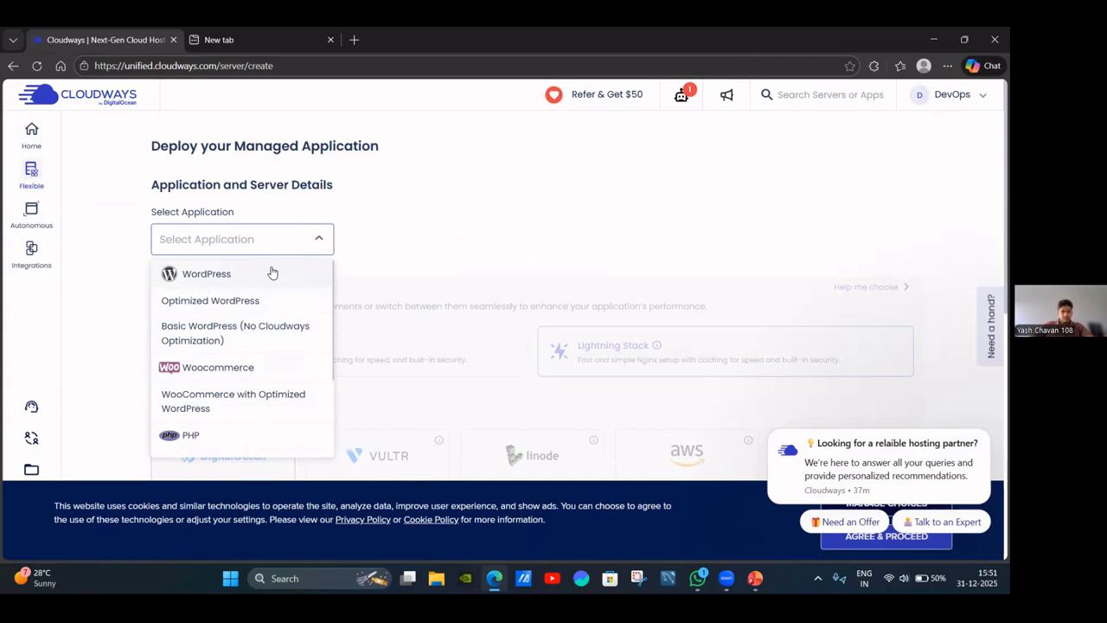
Choose Optimized WordPress and name the application ShopInfrakode.
{"action": "left_click", "coordinate": [190, 275]}
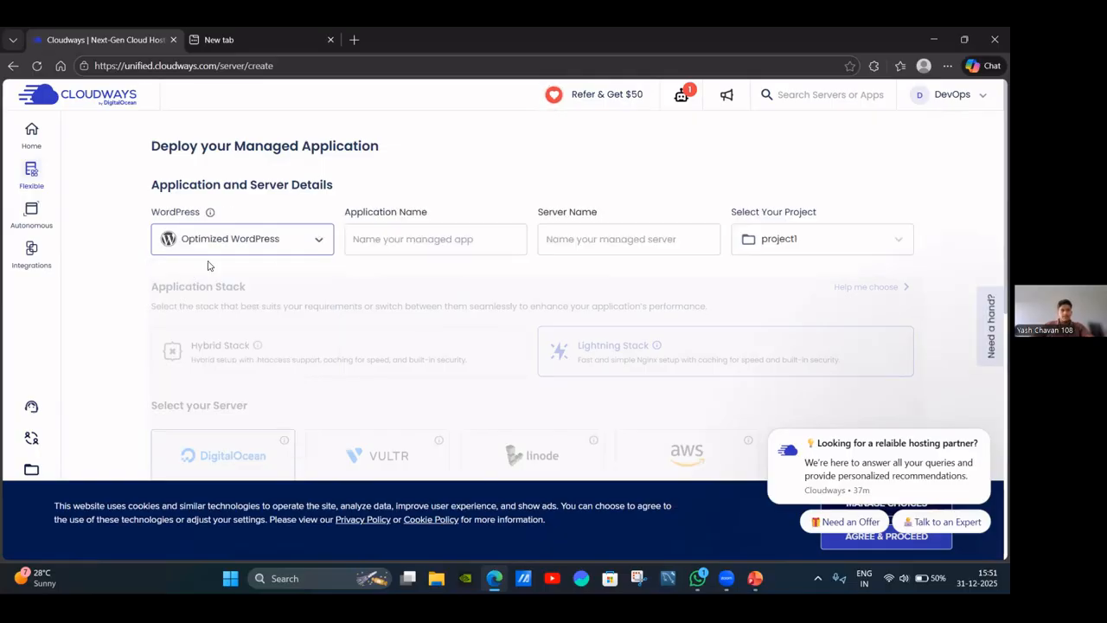
{"action": "left_click", "coordinate": [404, 250]}
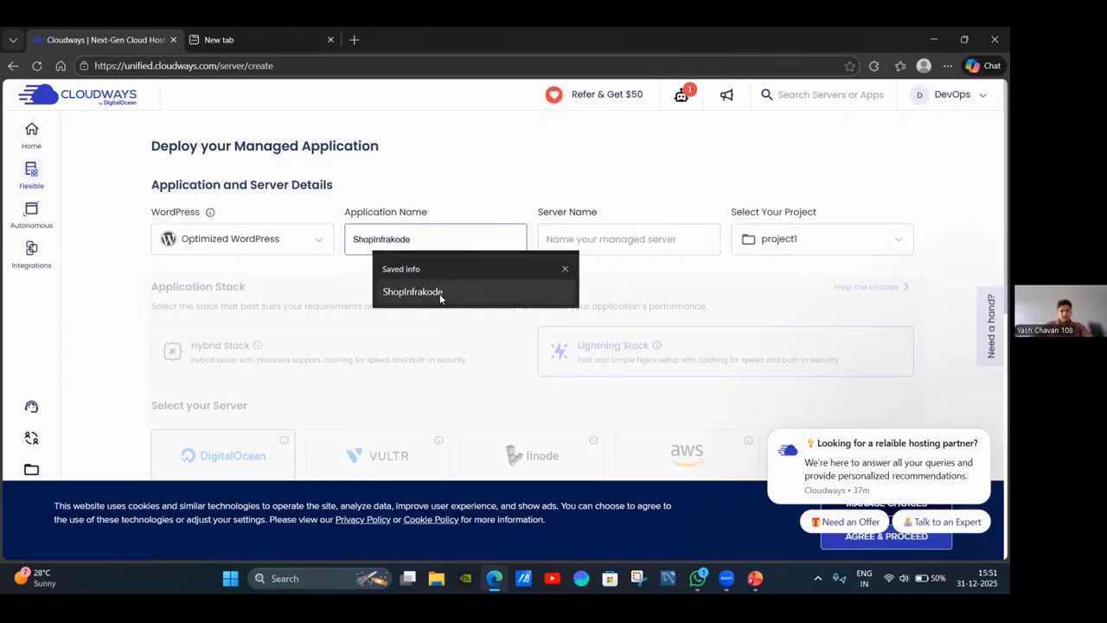
{"action": "left_click", "coordinate": [439, 293]}
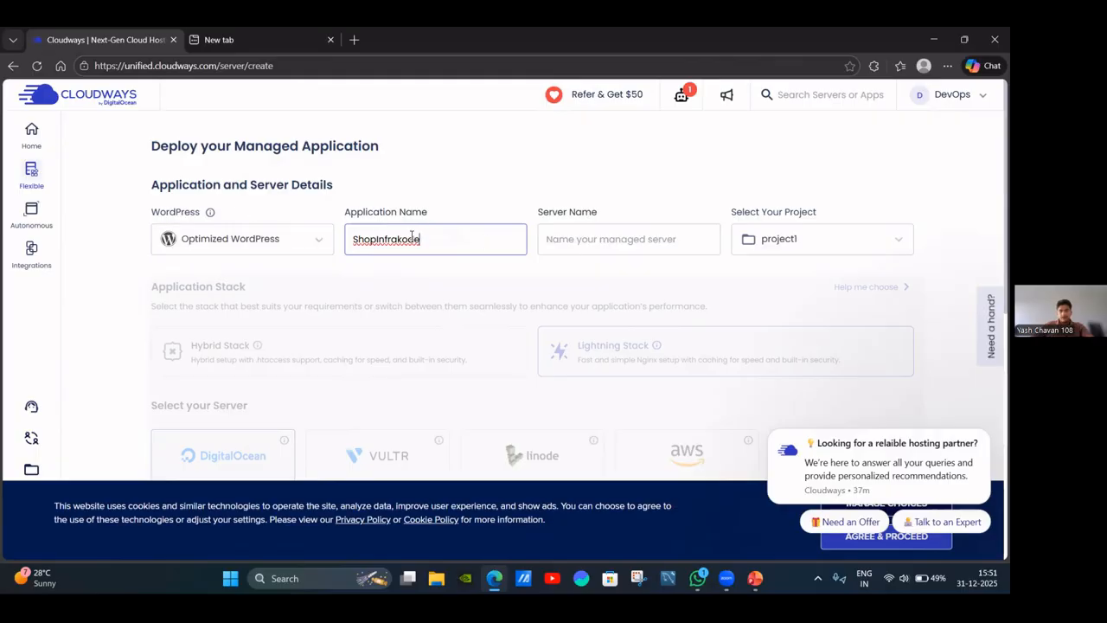
Name the server DigitalOcean and keep project1 as the project.
{"action": "left_click", "coordinate": [561, 243]}
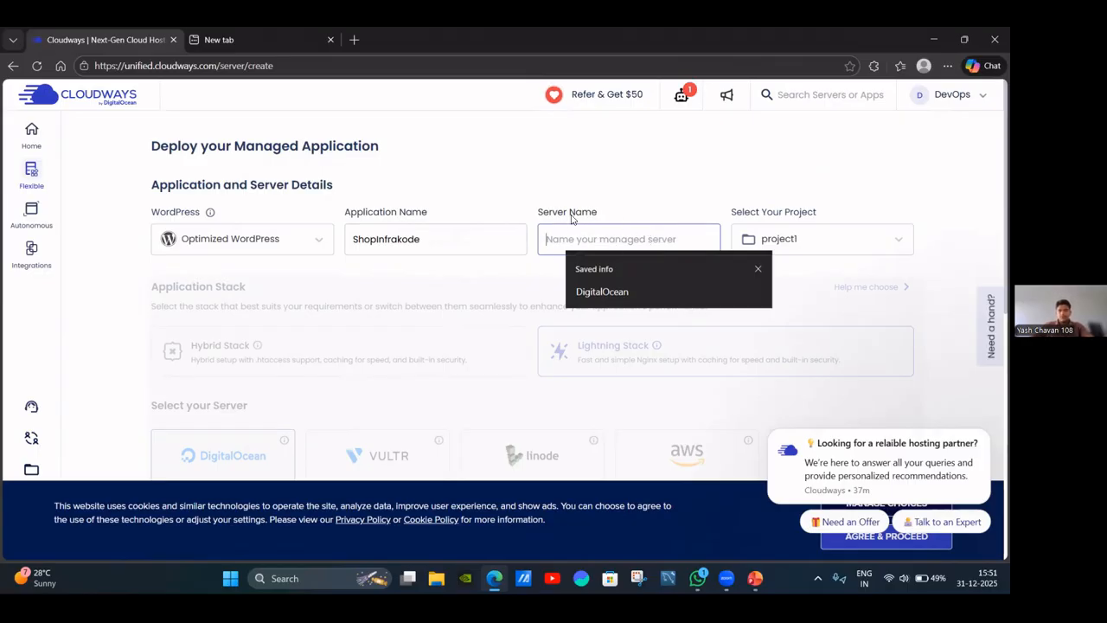
{"action": "scroll", "coordinate": [377, 296], "scroll_direction": "down", "scroll_amount": 1}
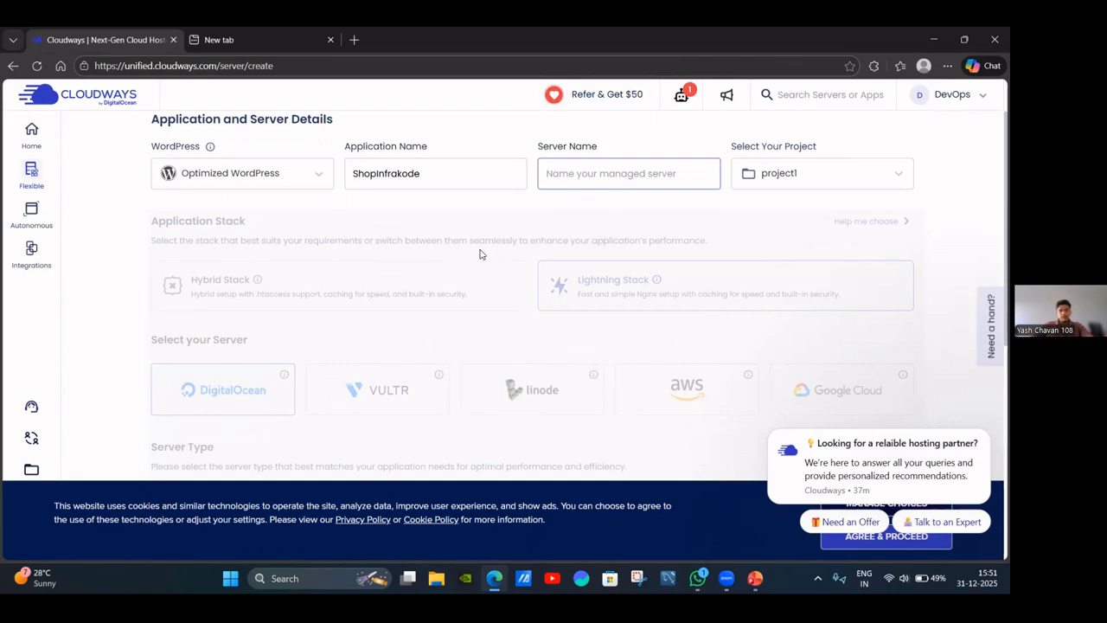
{"action": "scroll", "coordinate": [588, 247], "scroll_direction": "up", "scroll_amount": 1}
{"action": "scroll", "coordinate": [640, 277], "scroll_direction": "down", "scroll_amount": 2}
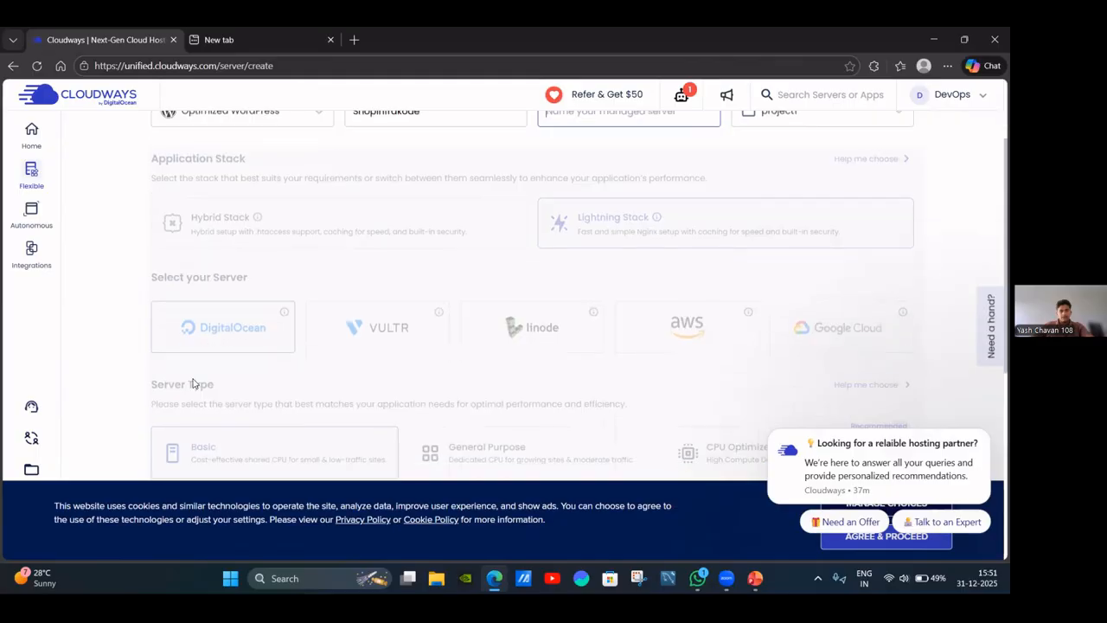
{"action": "scroll", "coordinate": [739, 249], "scroll_direction": "up", "scroll_amount": 2}
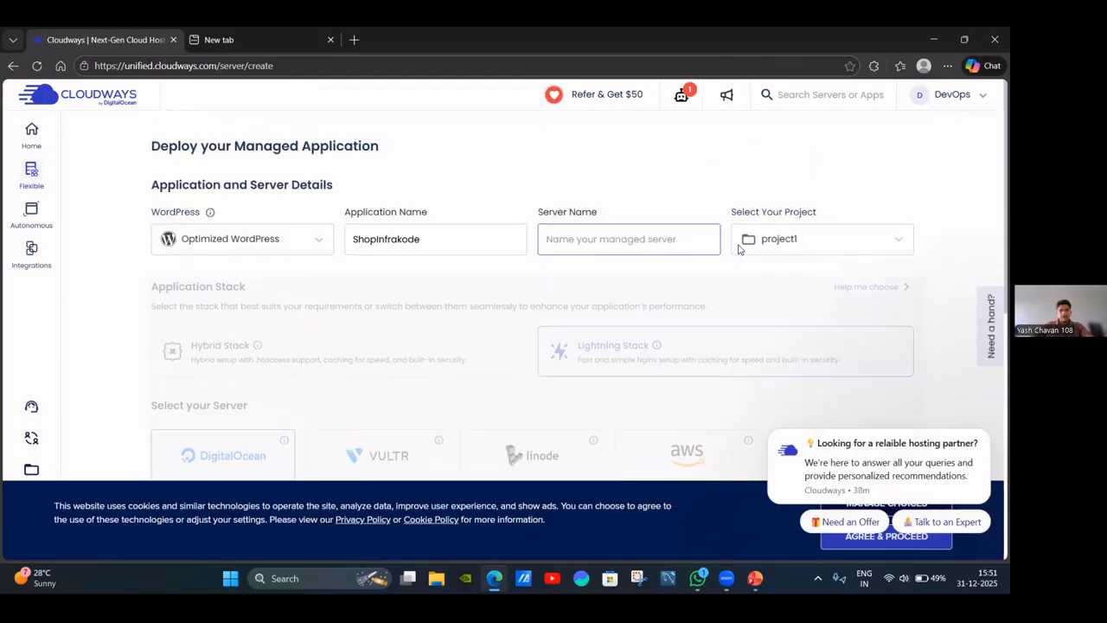
{"action": "left_click", "coordinate": [600, 242]}
{"action": "left_click", "coordinate": [632, 294]}
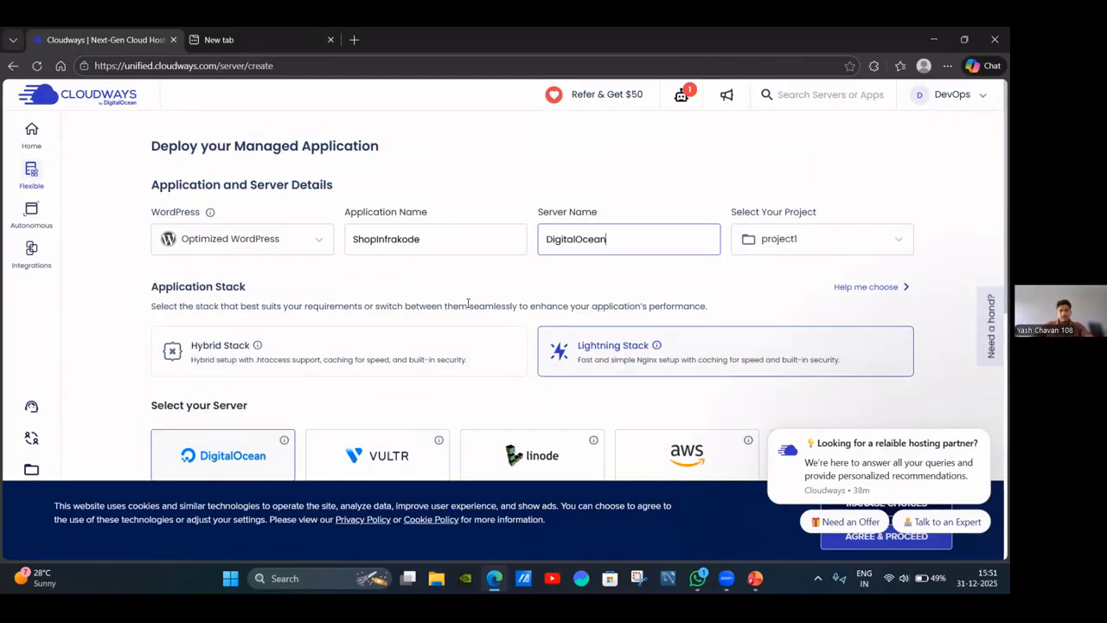
{"action": "scroll", "coordinate": [346, 306], "scroll_direction": "down", "scroll_amount": 1}
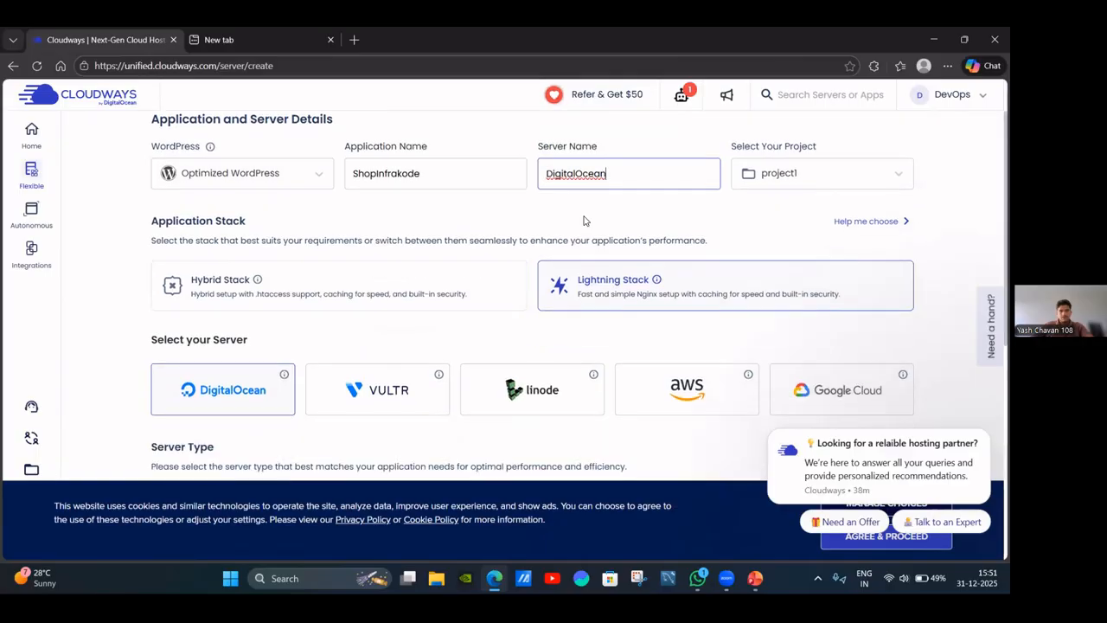
{"action": "scroll", "coordinate": [554, 251], "scroll_direction": "up", "scroll_amount": 1}
{"action": "scroll", "coordinate": [481, 300], "scroll_direction": "down", "scroll_amount": 1}
{"action": "scroll", "coordinate": [768, 272], "scroll_direction": "up", "scroll_amount": 1}
{"action": "left_click", "coordinate": [779, 240]}
{"action": "left_click", "coordinate": [774, 275]}
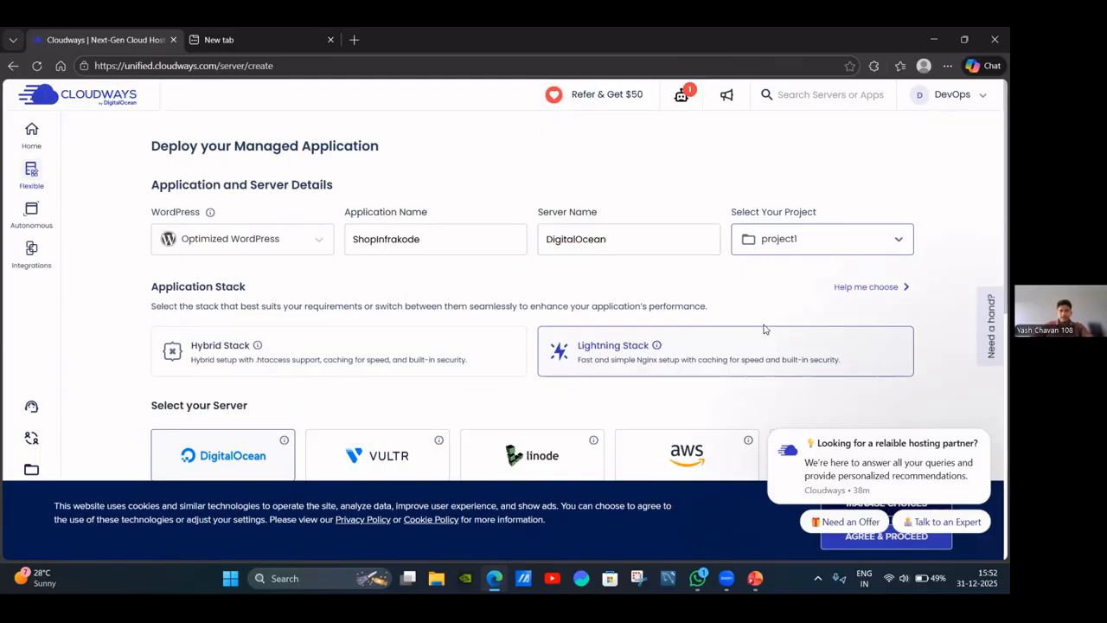
{"action": "scroll", "coordinate": [640, 288], "scroll_direction": "down", "scroll_amount": 3}
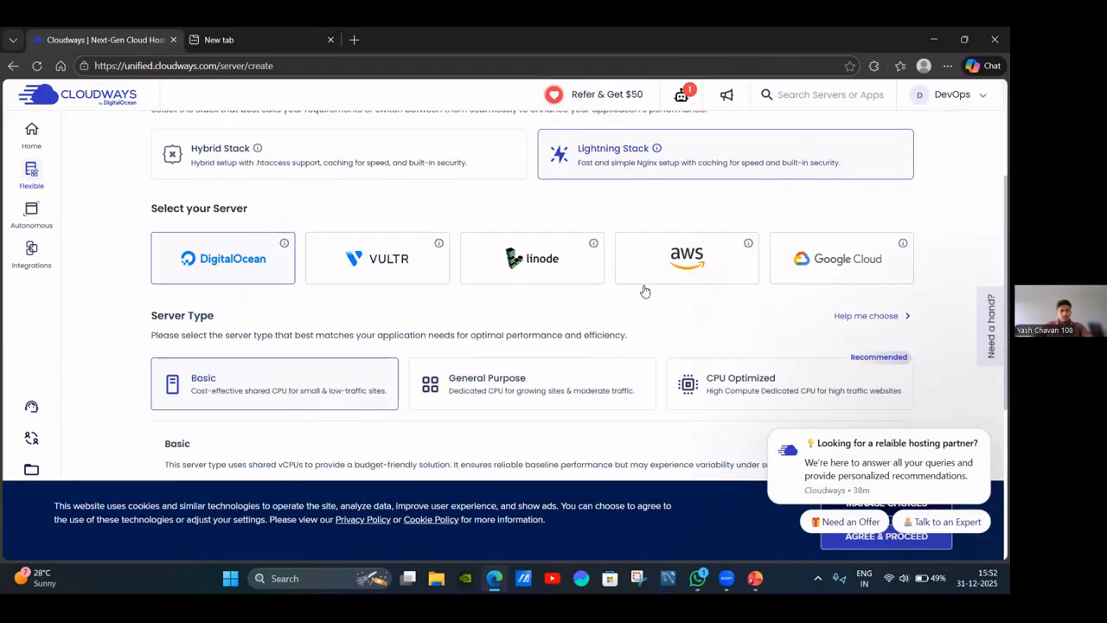
{"action": "scroll", "coordinate": [557, 284], "scroll_direction": "up", "scroll_amount": 2}
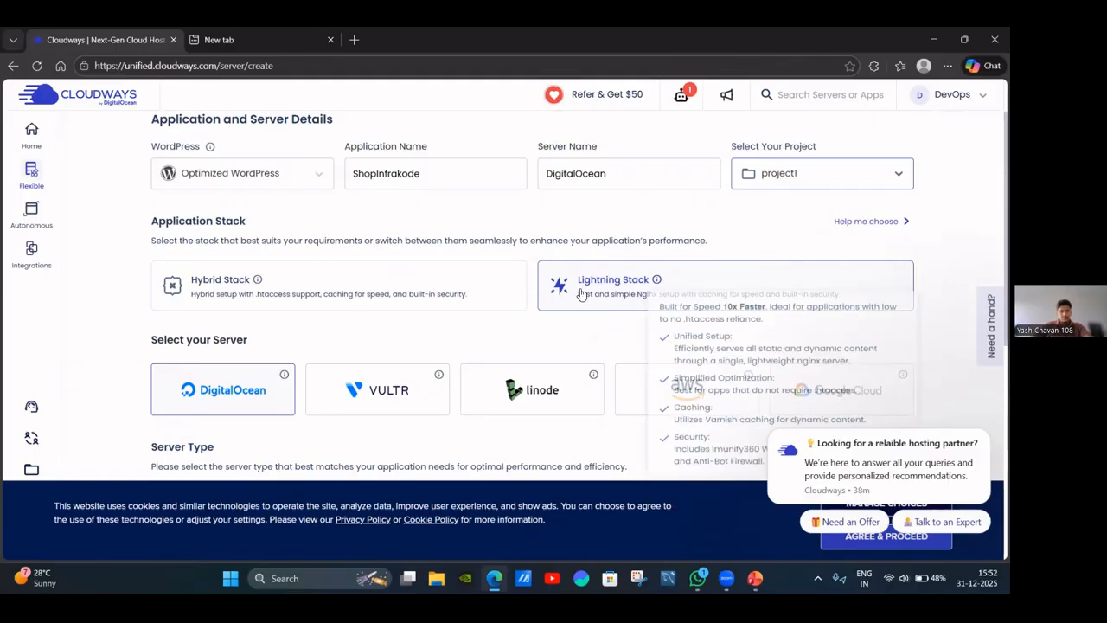
{"action": "scroll", "coordinate": [286, 308], "scroll_direction": "down", "scroll_amount": 1}
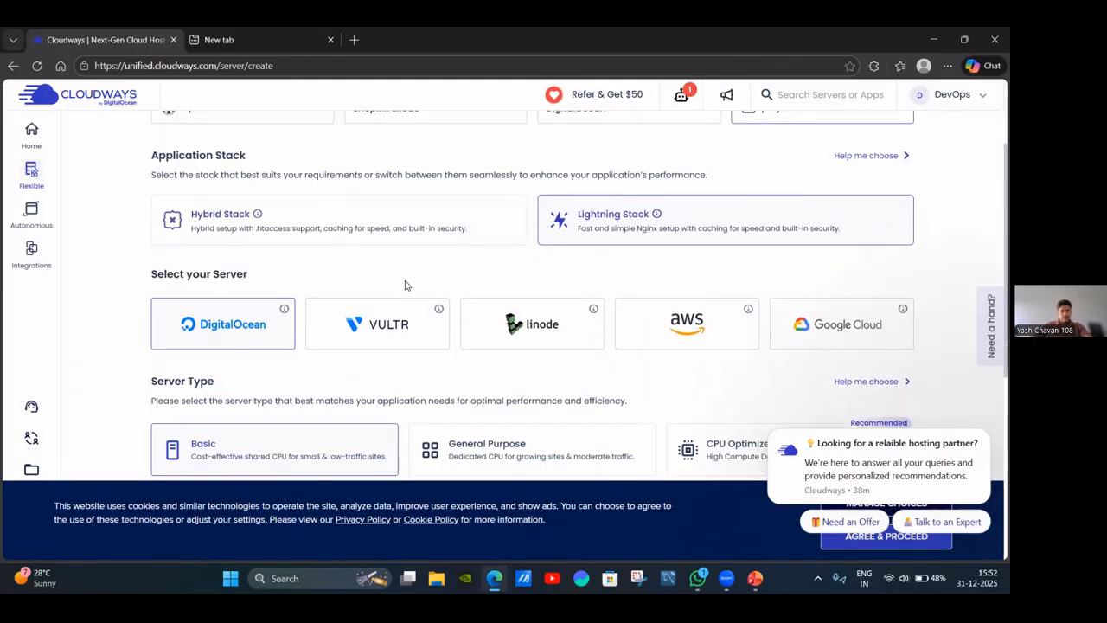
{"action": "scroll", "coordinate": [371, 285], "scroll_direction": "down", "scroll_amount": 1}
{"action": "scroll", "coordinate": [302, 233], "scroll_direction": "up", "scroll_amount": 1}
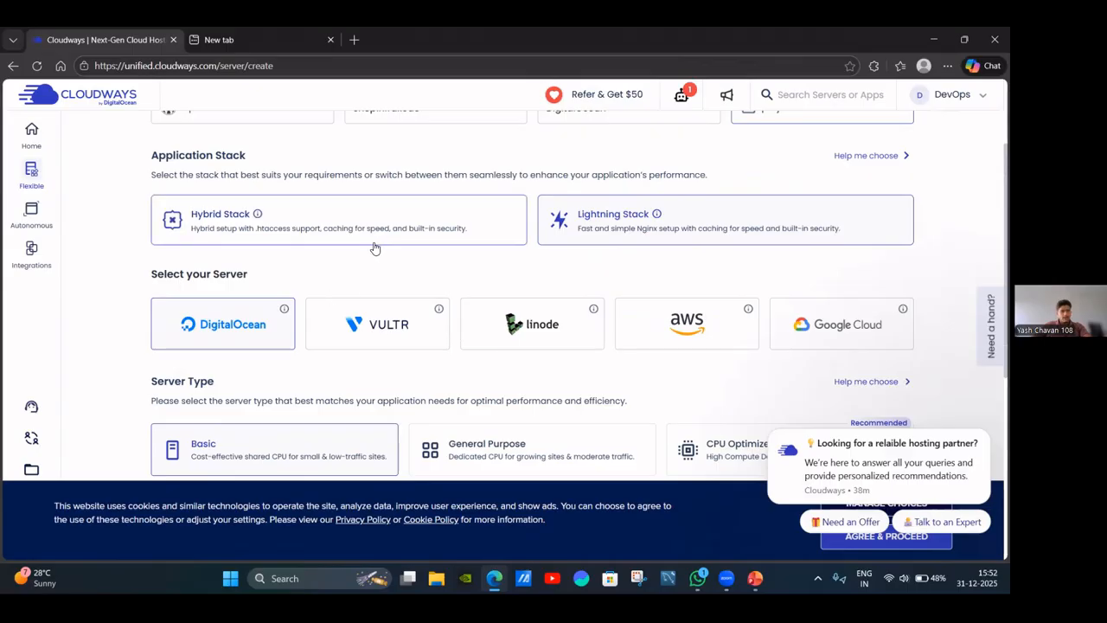
{"action": "scroll", "coordinate": [373, 248], "scroll_direction": "down", "scroll_amount": 1}
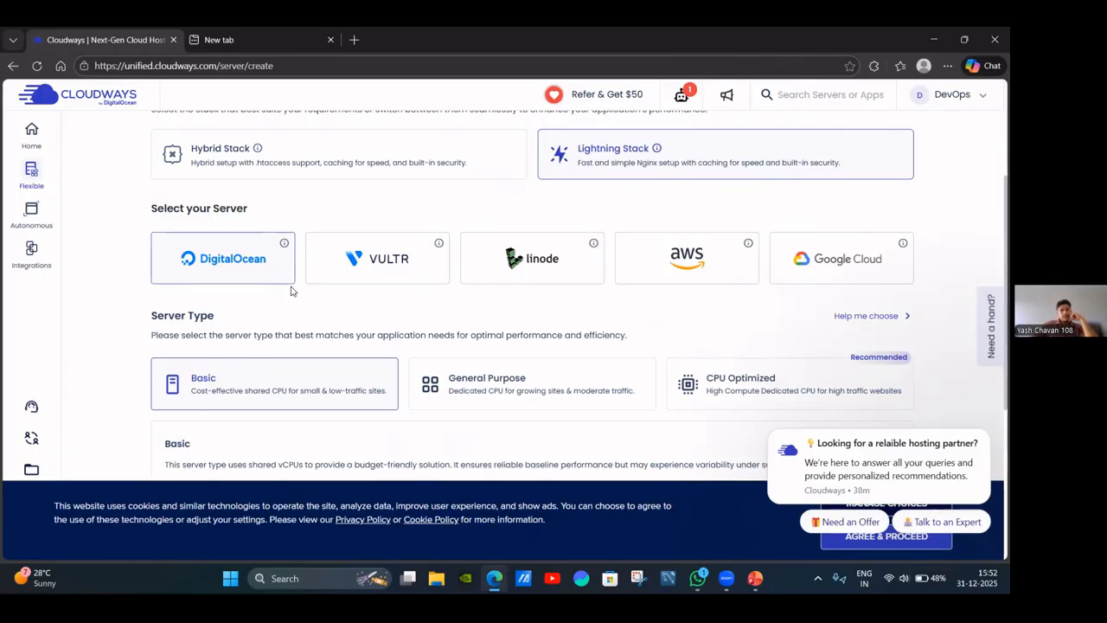
{"action": "scroll", "coordinate": [427, 293], "scroll_direction": "down", "scroll_amount": 1}
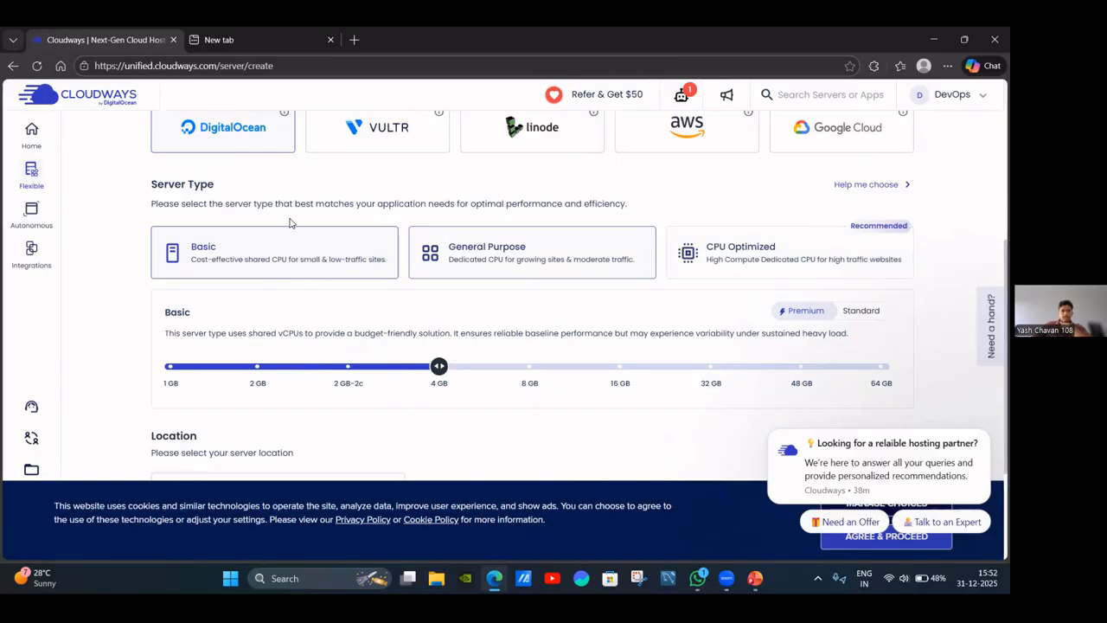
{"action": "scroll", "coordinate": [327, 284], "scroll_direction": "down", "scroll_amount": 3}
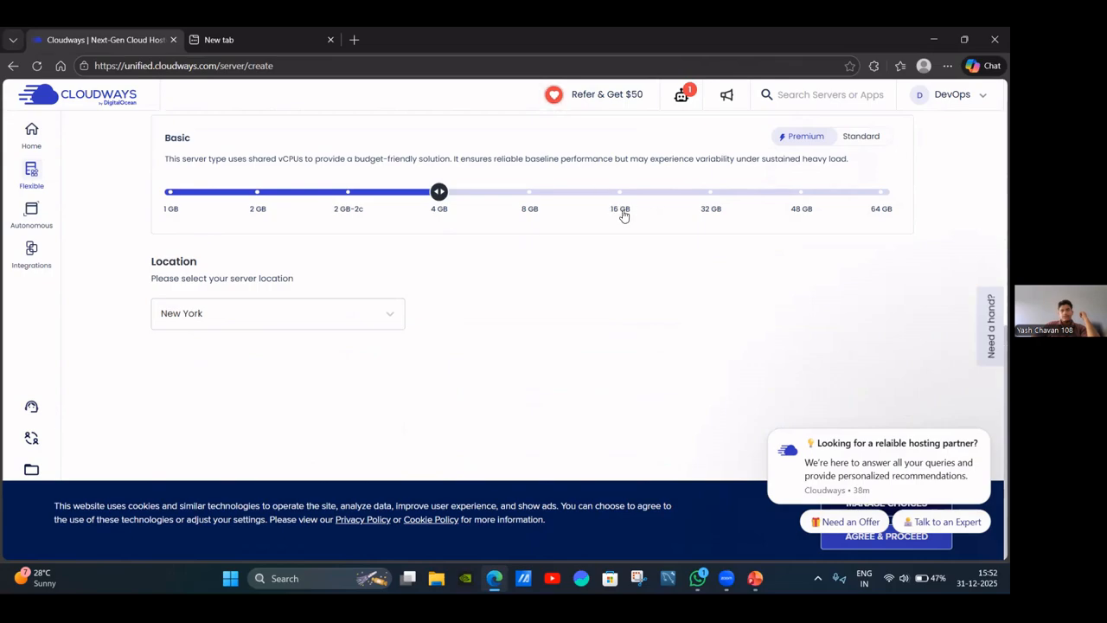
Drag the Basic server size slider from 4 GB down to 1 GB.
{"action": "scroll", "coordinate": [623, 212], "scroll_direction": "up", "scroll_amount": 1}
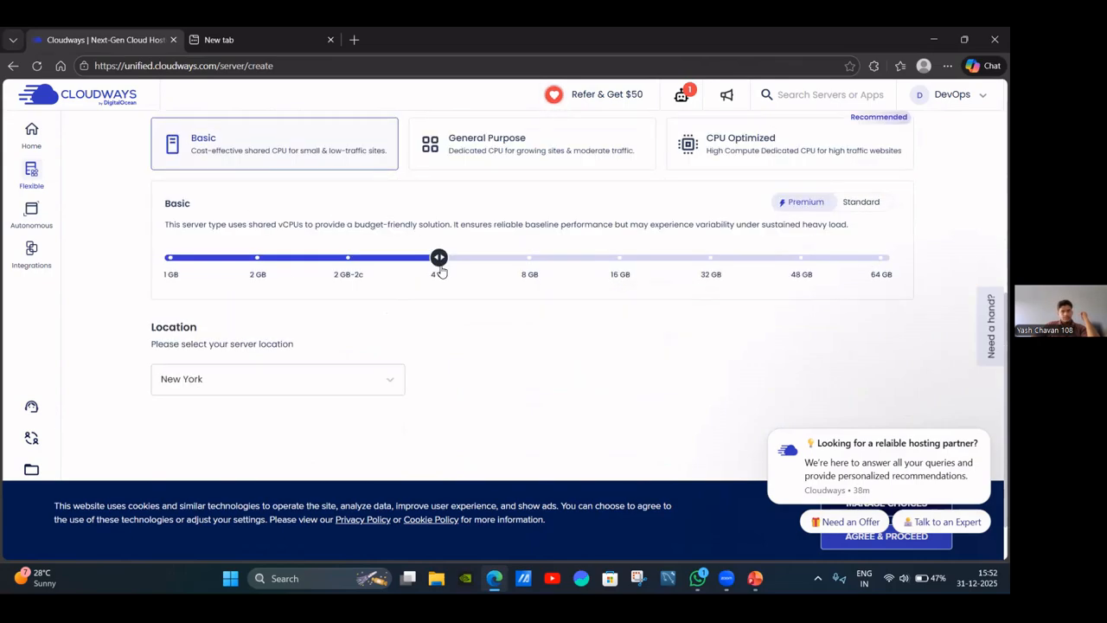
{"action": "left_click_drag", "start_coordinate": [442, 262], "coordinate": [211, 259]}
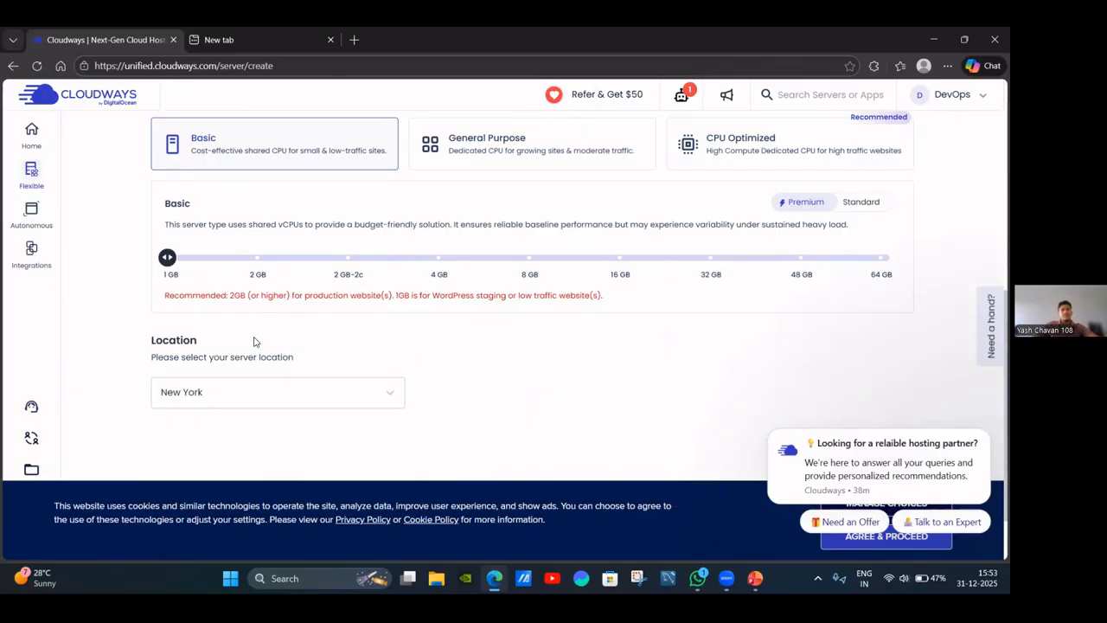
{"action": "scroll", "coordinate": [157, 253], "scroll_direction": "down", "scroll_amount": 1}
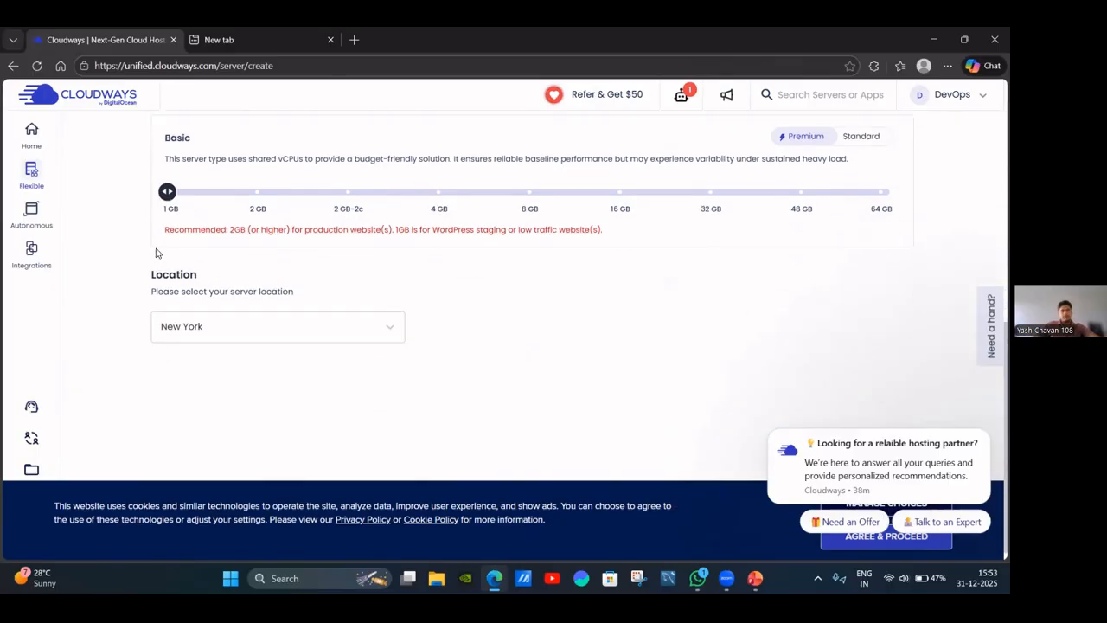
{"action": "scroll", "coordinate": [446, 270], "scroll_direction": "down", "scroll_amount": 1}
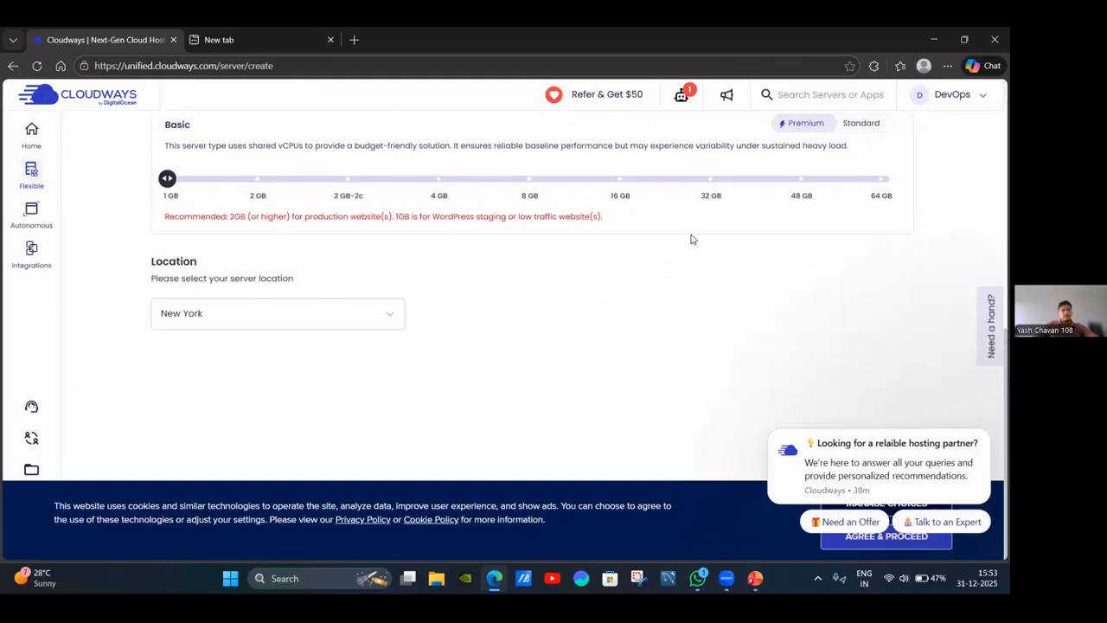
Change the server location to Bangalore and close the hosting-partner chat popup.
{"action": "left_click", "coordinate": [383, 312]}
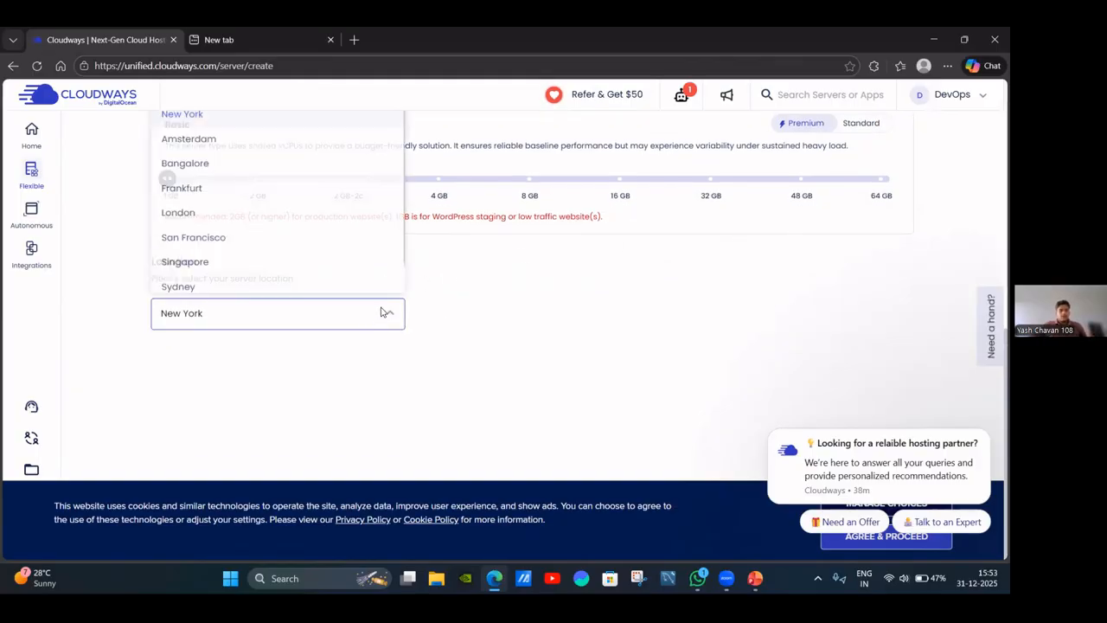
{"action": "left_click", "coordinate": [221, 161]}
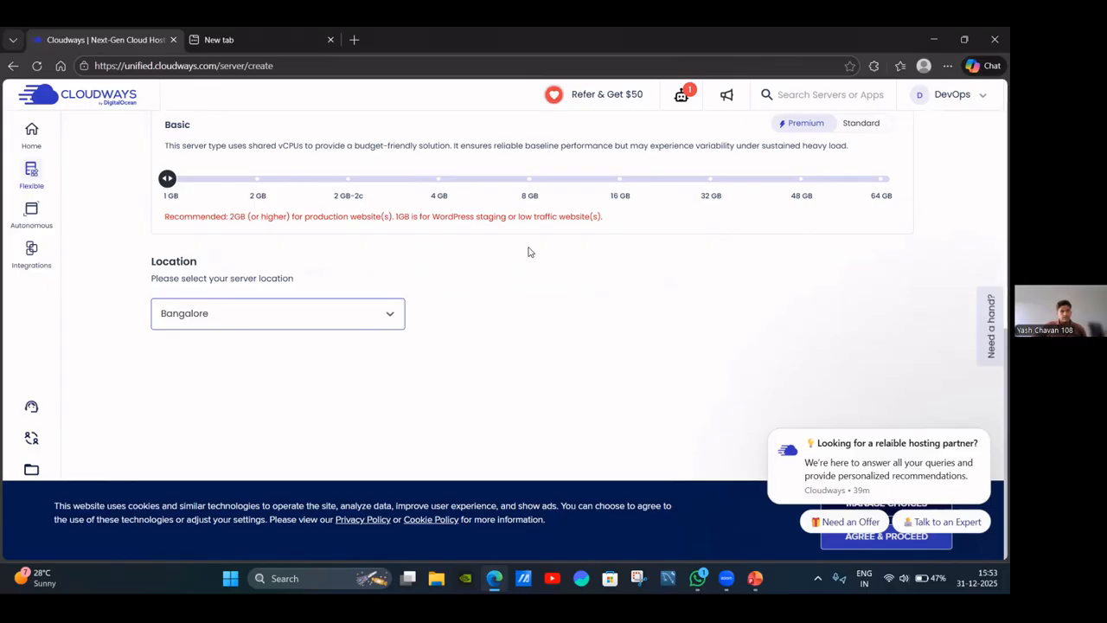
{"action": "scroll", "coordinate": [551, 257], "scroll_direction": "up", "scroll_amount": 1}
{"action": "scroll", "coordinate": [551, 257], "scroll_direction": "down", "scroll_amount": 1}
{"action": "scroll", "coordinate": [813, 324], "scroll_direction": "up", "scroll_amount": 1}
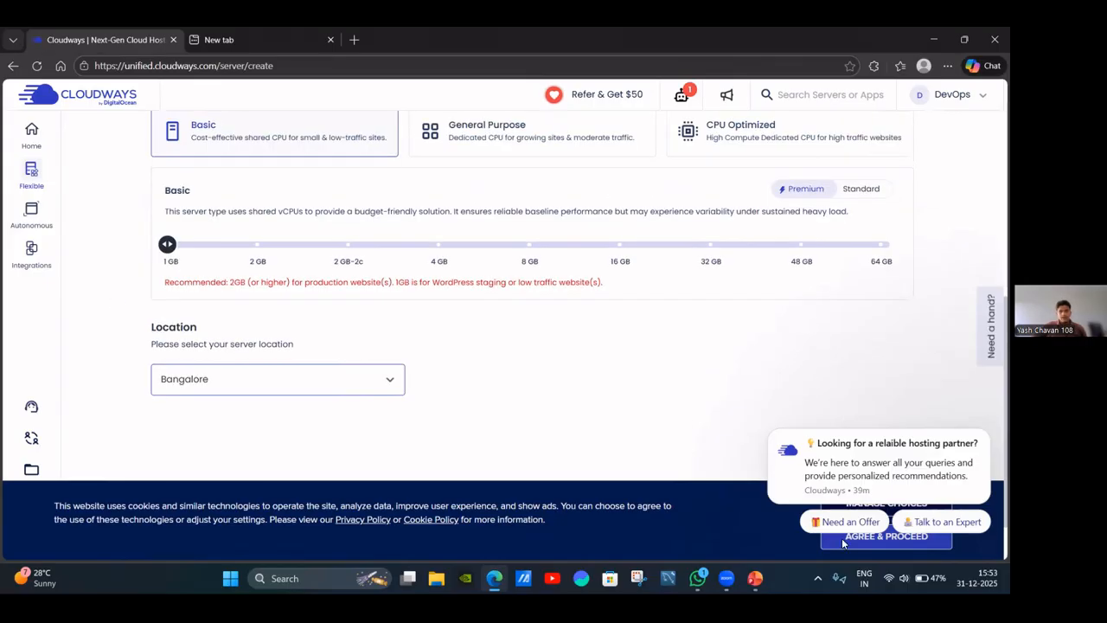
{"action": "left_click", "coordinate": [983, 432]}
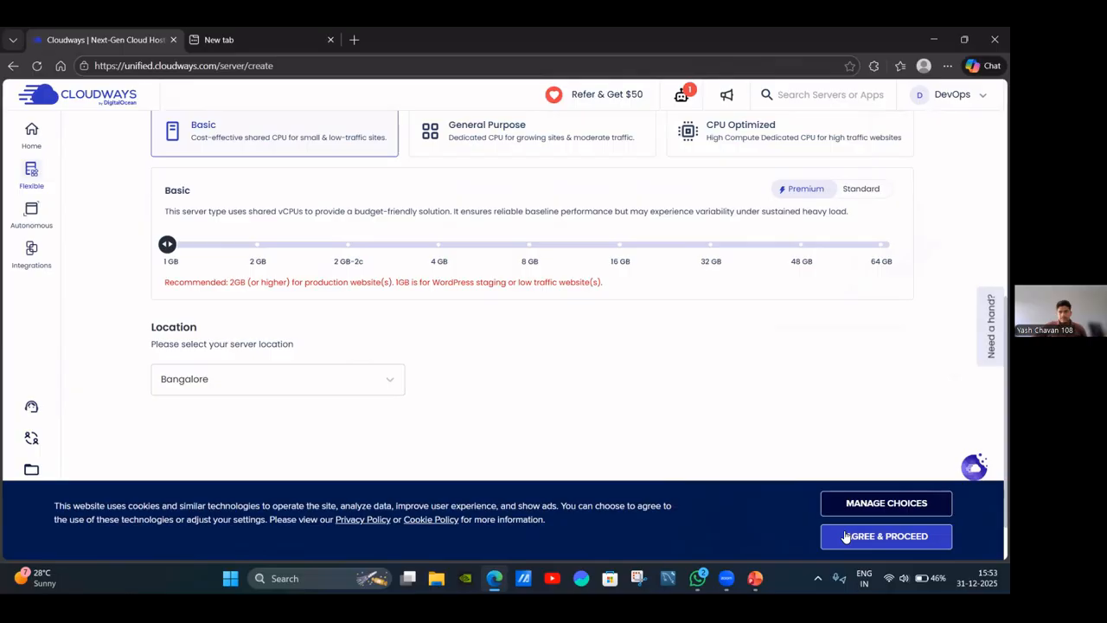
Accept the cookie notice and launch the 1 GB Bangalore server.
{"action": "left_click", "coordinate": [847, 536]}
{"action": "scroll", "coordinate": [465, 452], "scroll_direction": "down", "scroll_amount": 1}
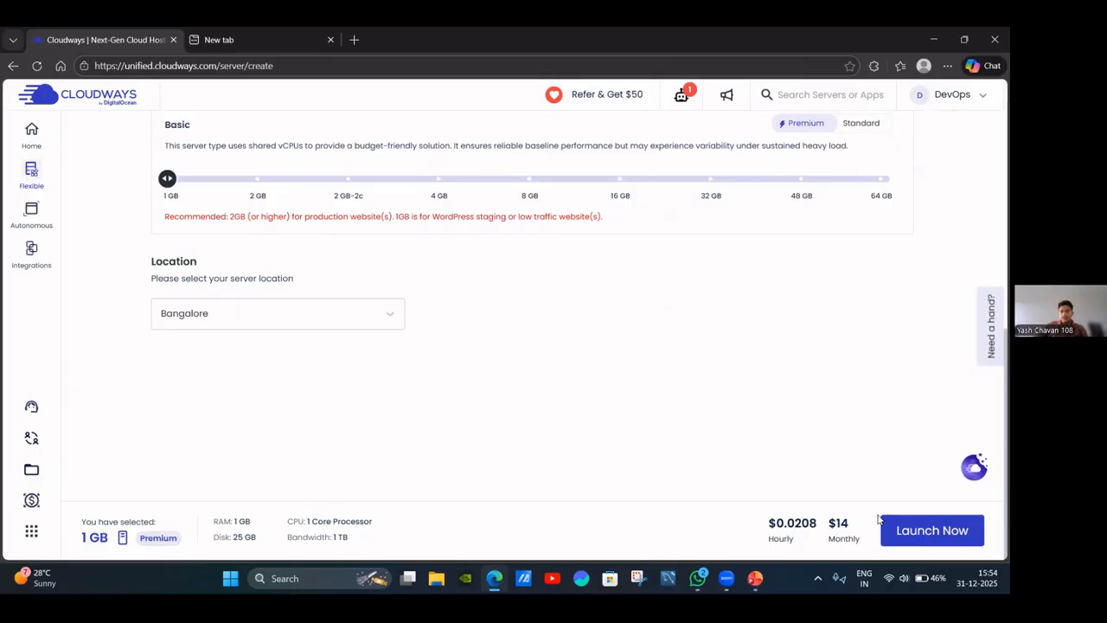
{"action": "left_click", "coordinate": [947, 529]}
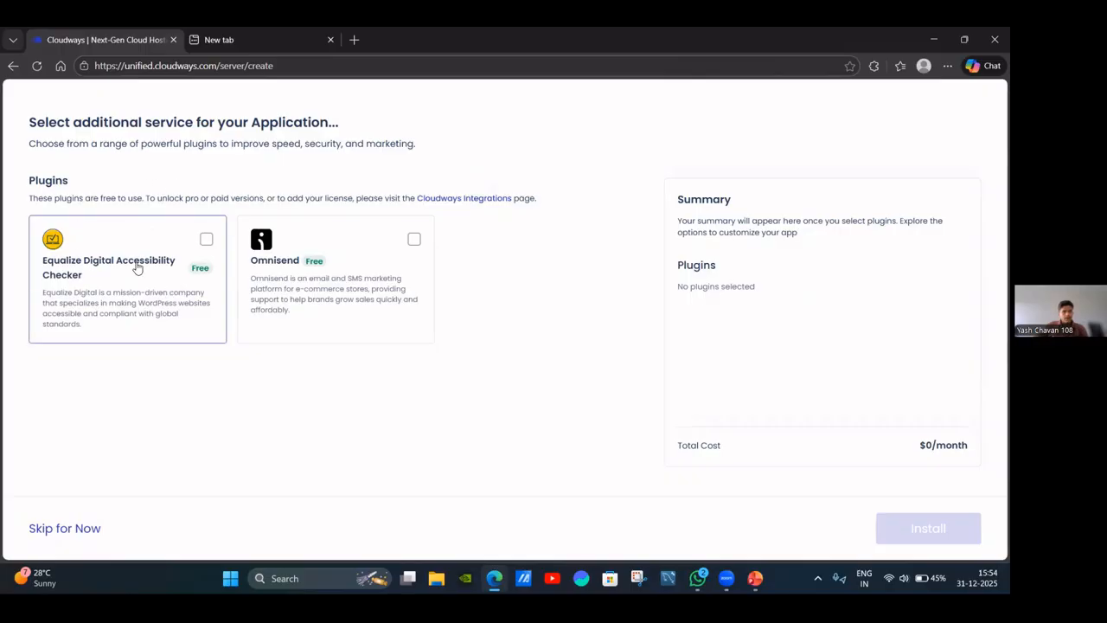
Select the Equalize Digital Accessibility Checker and Omnisend plugins and install them.
{"action": "left_click", "coordinate": [206, 239]}
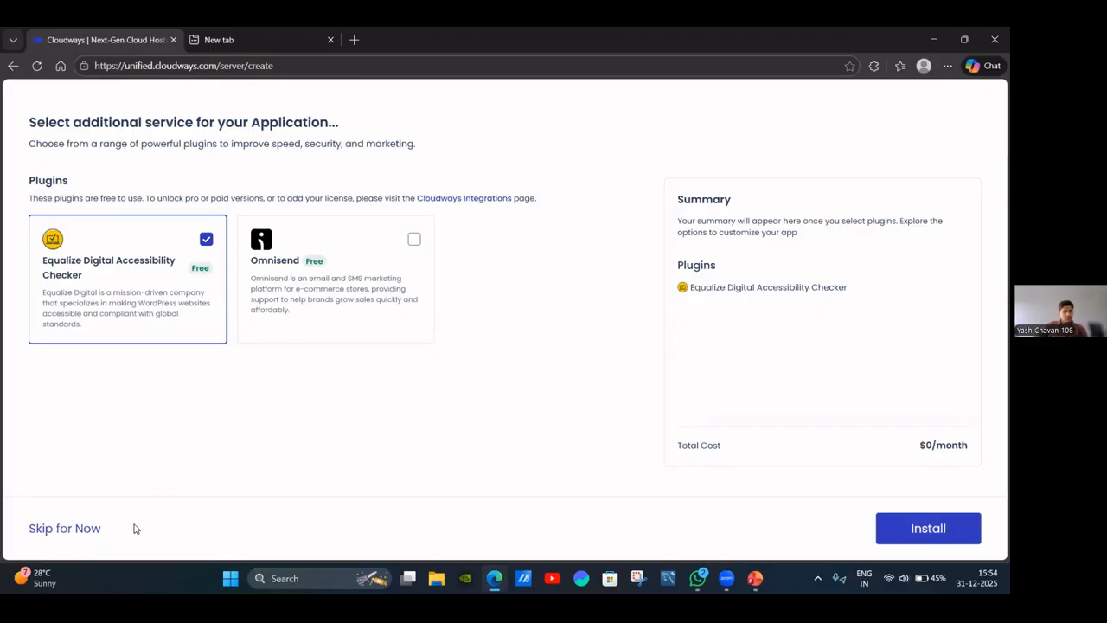
{"action": "left_click", "coordinate": [414, 243]}
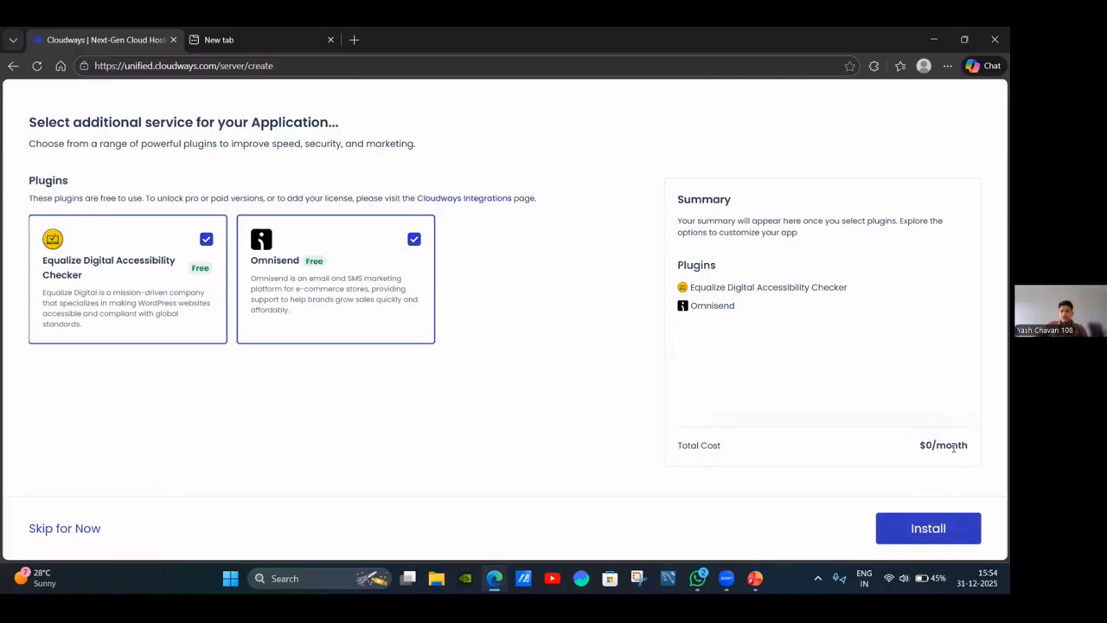
{"action": "left_click", "coordinate": [929, 528]}
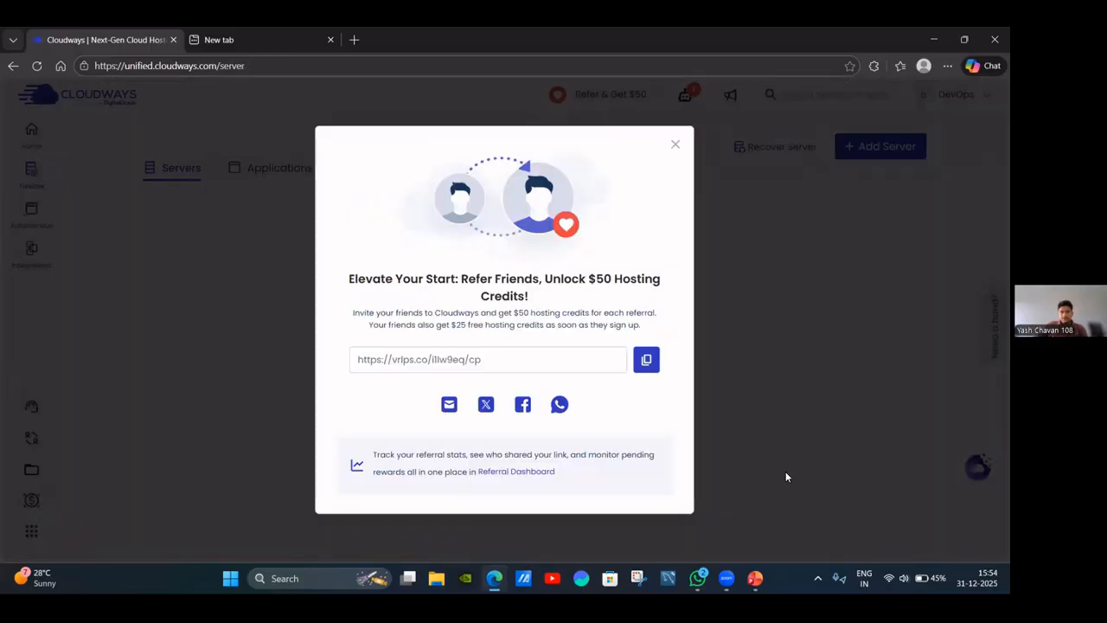
Dismiss the referral offer, review the Applications and Servers lists, then switch to PowerPoint.
{"action": "left_click", "coordinate": [674, 145]}
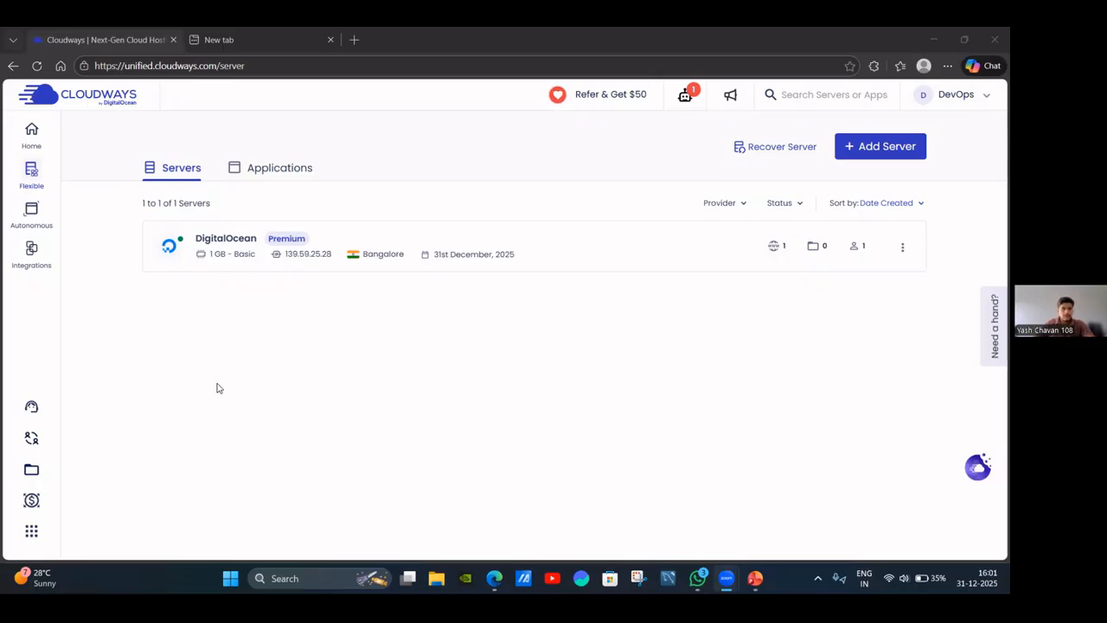
{"action": "left_click", "coordinate": [286, 166]}
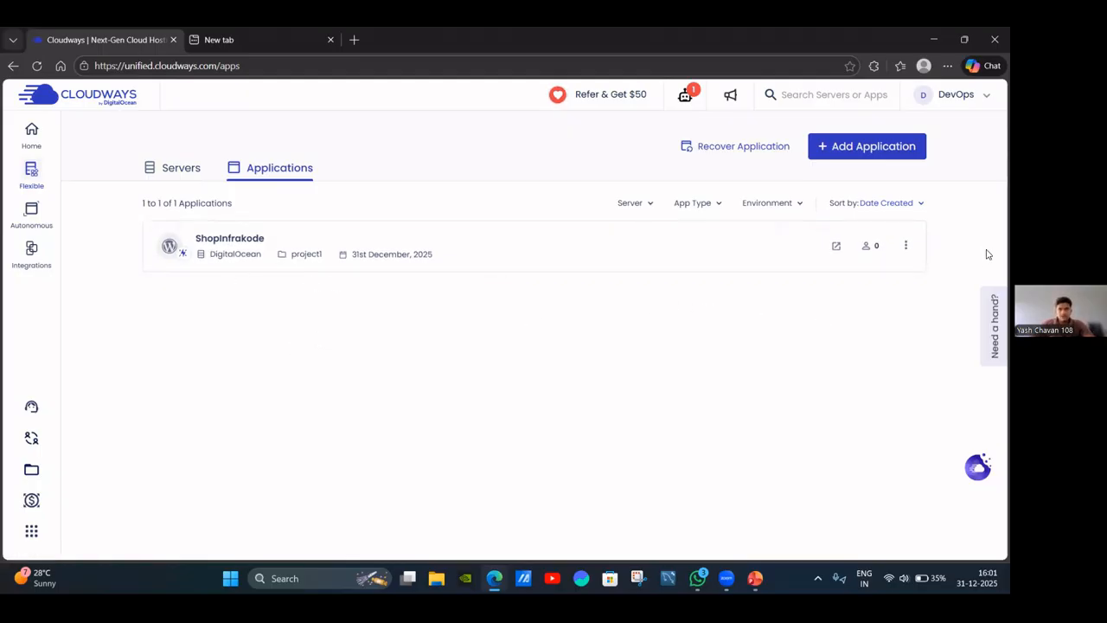
{"action": "left_click", "coordinate": [182, 173]}
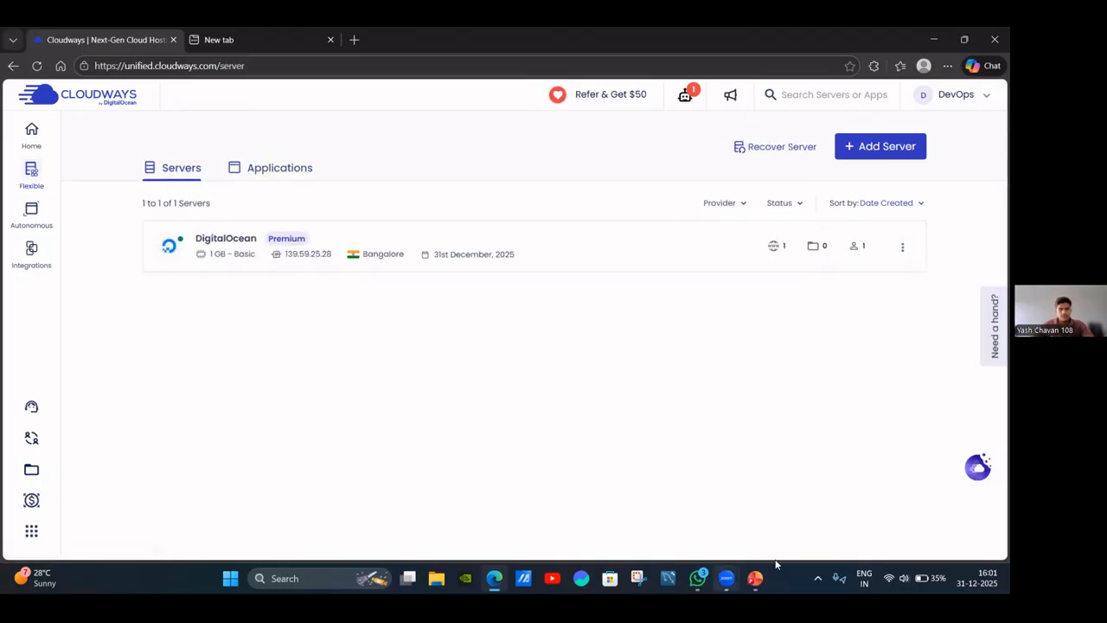
{"action": "left_click", "coordinate": [755, 578]}
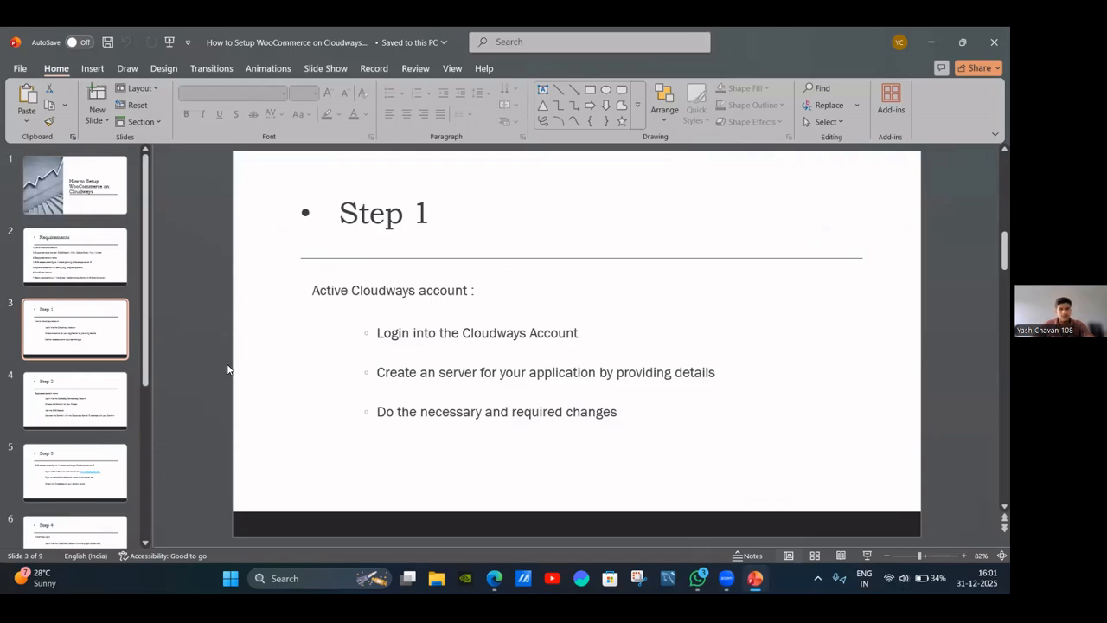
View PowerPoint's Step 2 domain slide, then return to the Cloudways Servers page in Edge.
{"action": "left_click", "coordinate": [74, 400]}
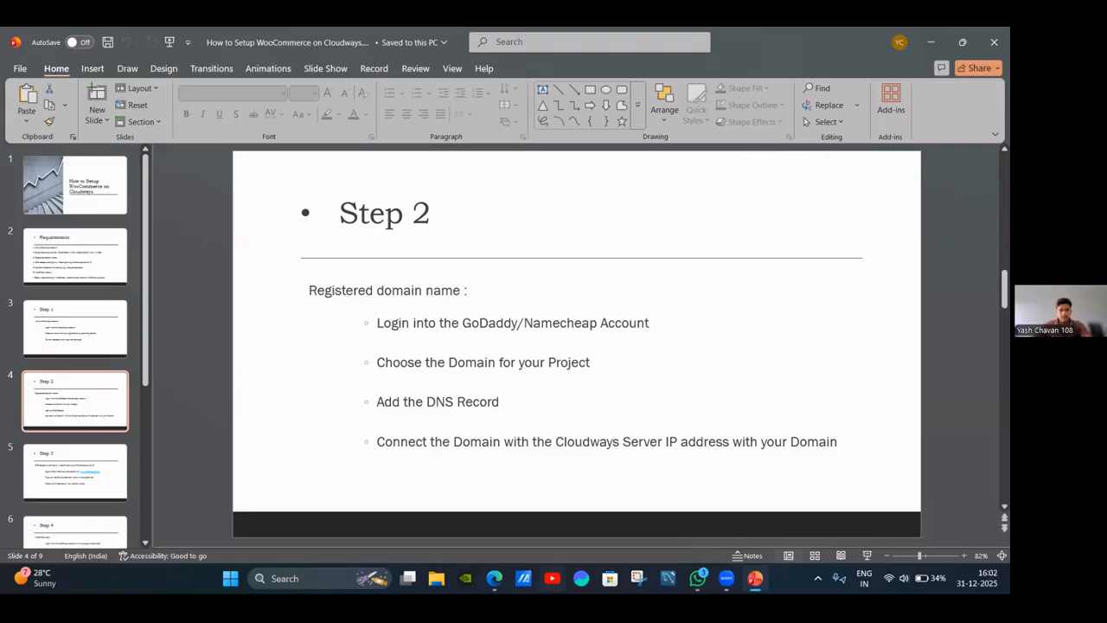
{"action": "left_click", "coordinate": [494, 577]}
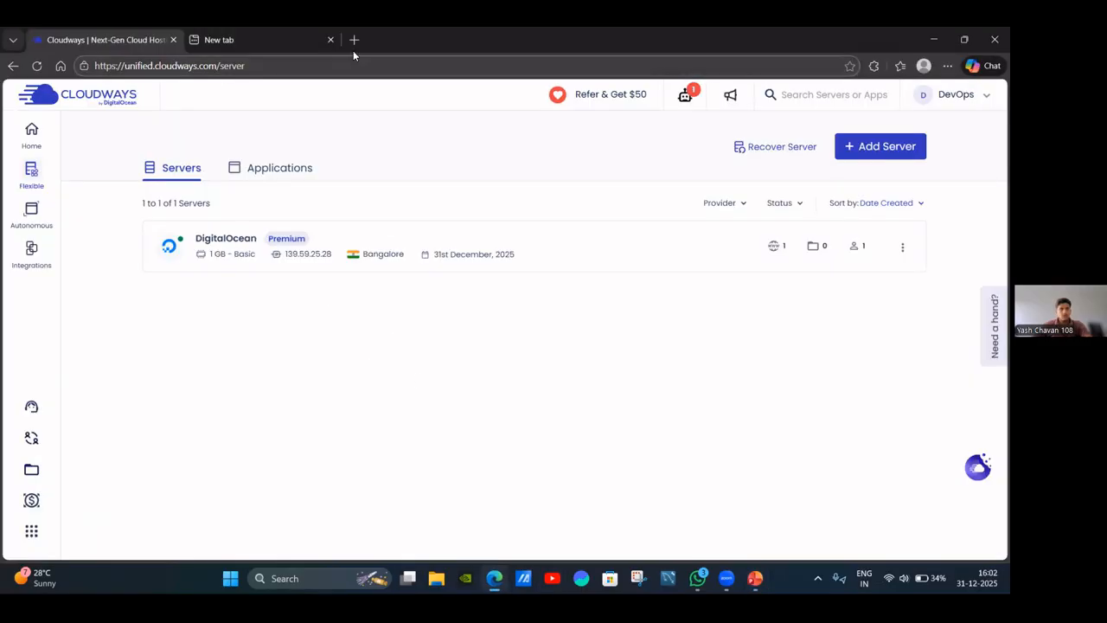
Search Bing for 'godaddy' in a new tab and open the GoDaddy Official Site result.
{"action": "left_click", "coordinate": [219, 40]}
{"action": "left_click", "coordinate": [231, 67]}
{"action": "type", "text": "goda"}
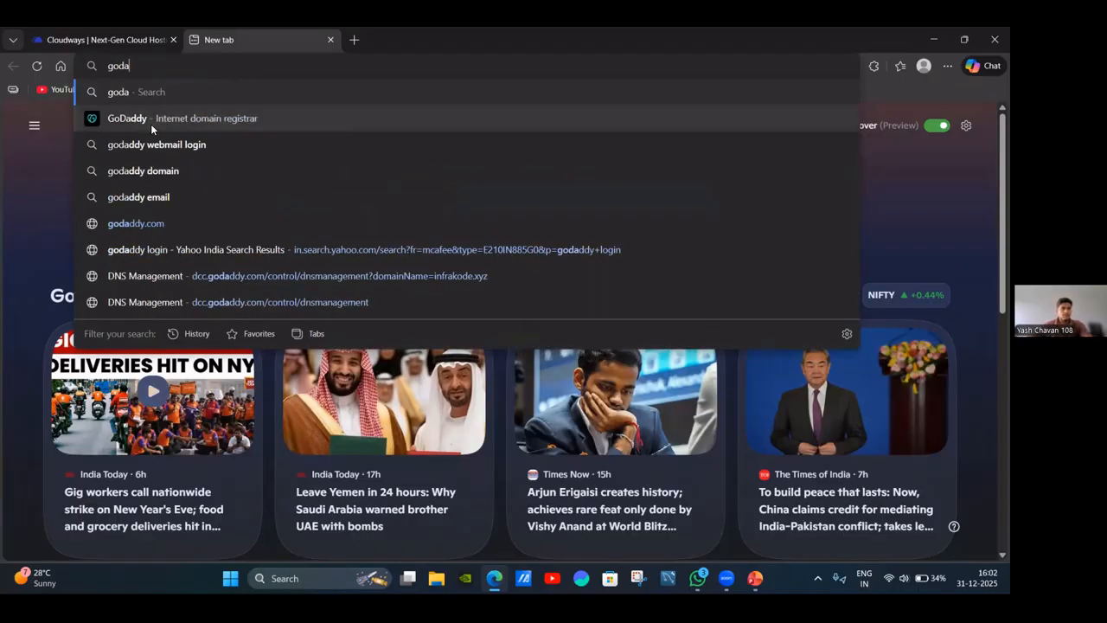
{"action": "type", "text": "ddy"}
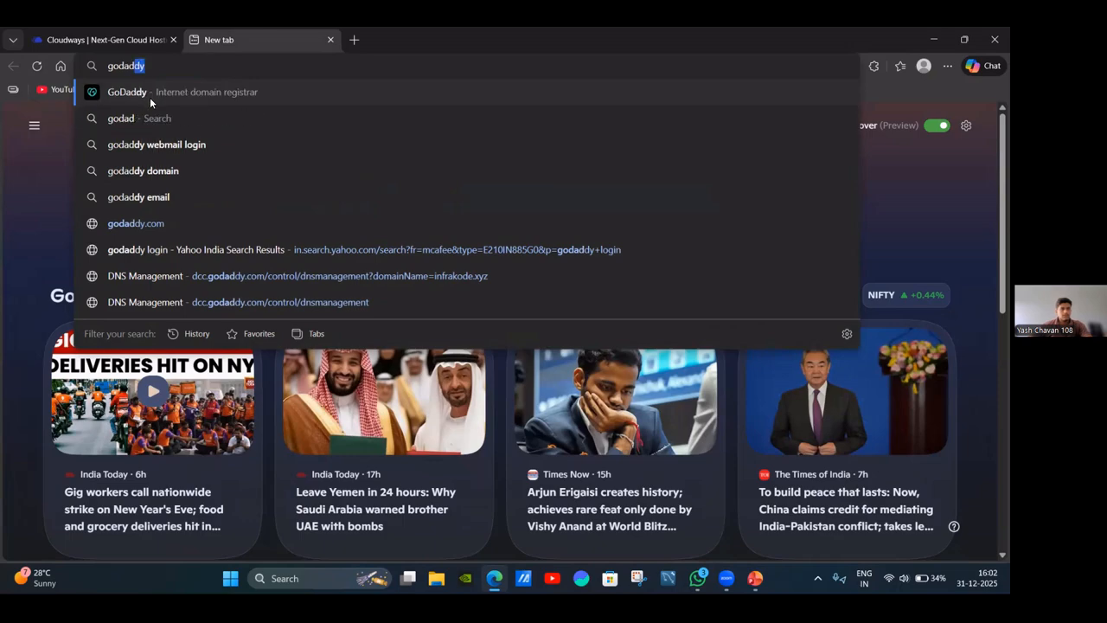
{"action": "left_click", "coordinate": [160, 93]}
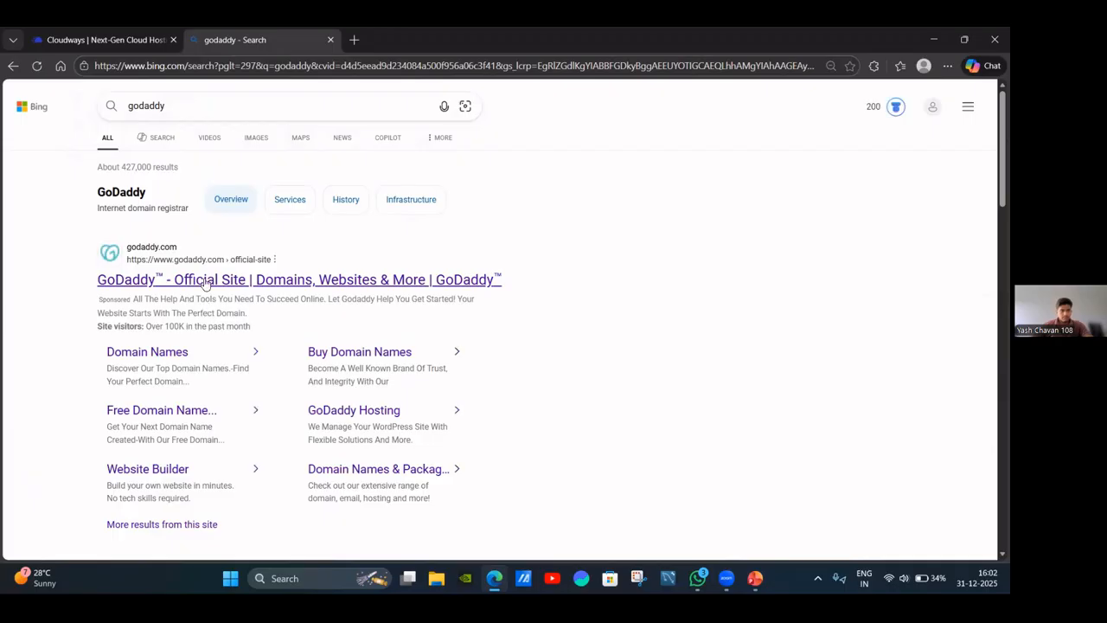
{"action": "left_click", "coordinate": [206, 282]}
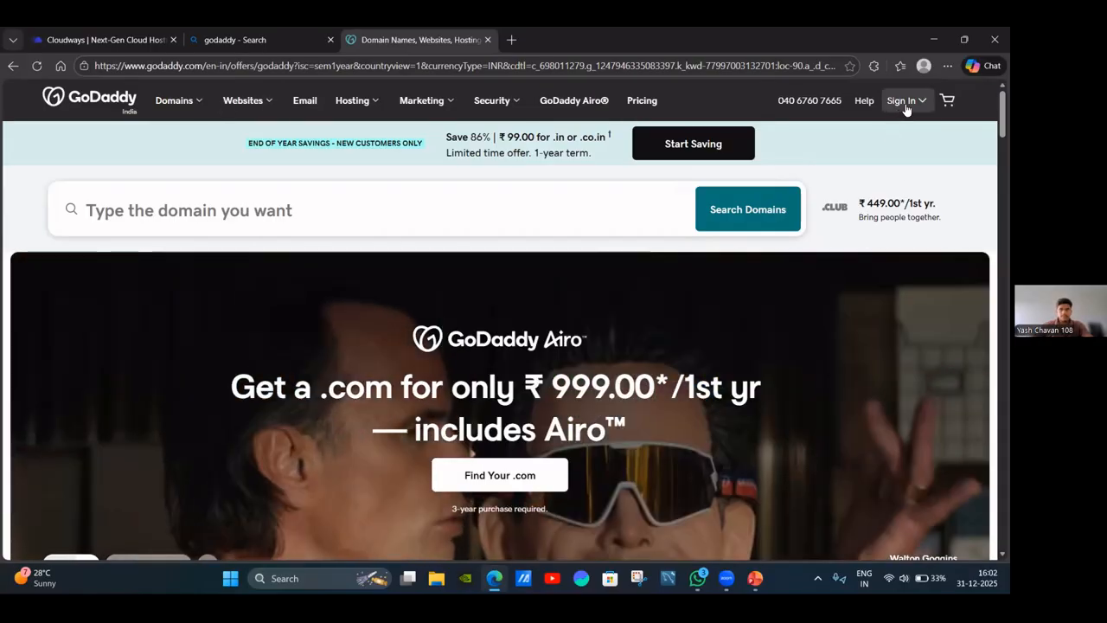
Open GoDaddy's Sign In dropdown and go to the Sign In page.
{"action": "left_click", "coordinate": [908, 101]}
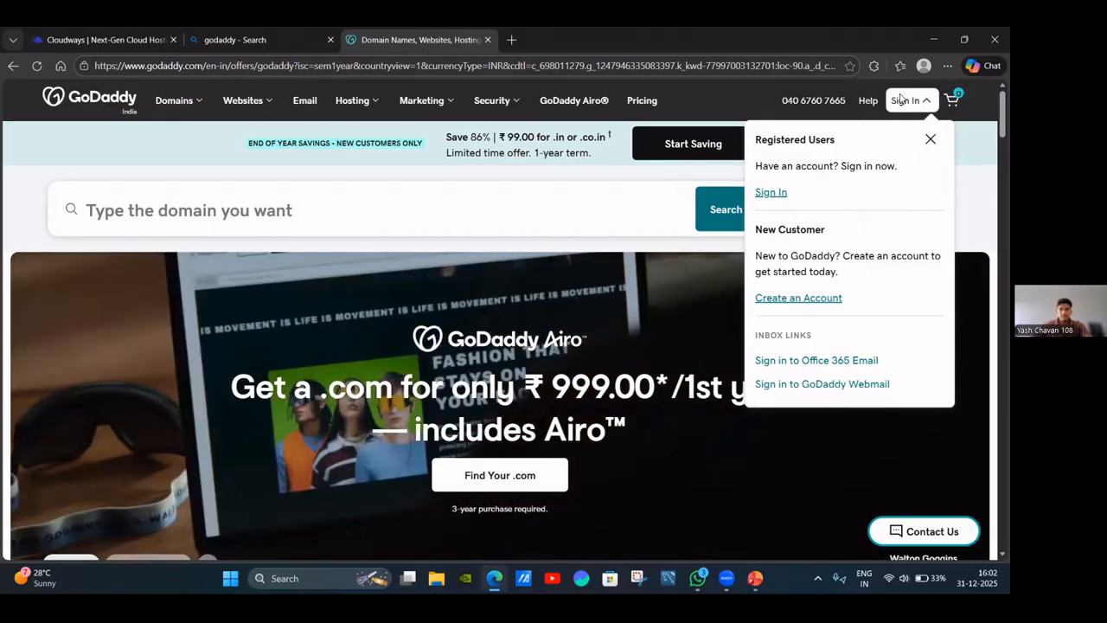
{"action": "left_click", "coordinate": [907, 102]}
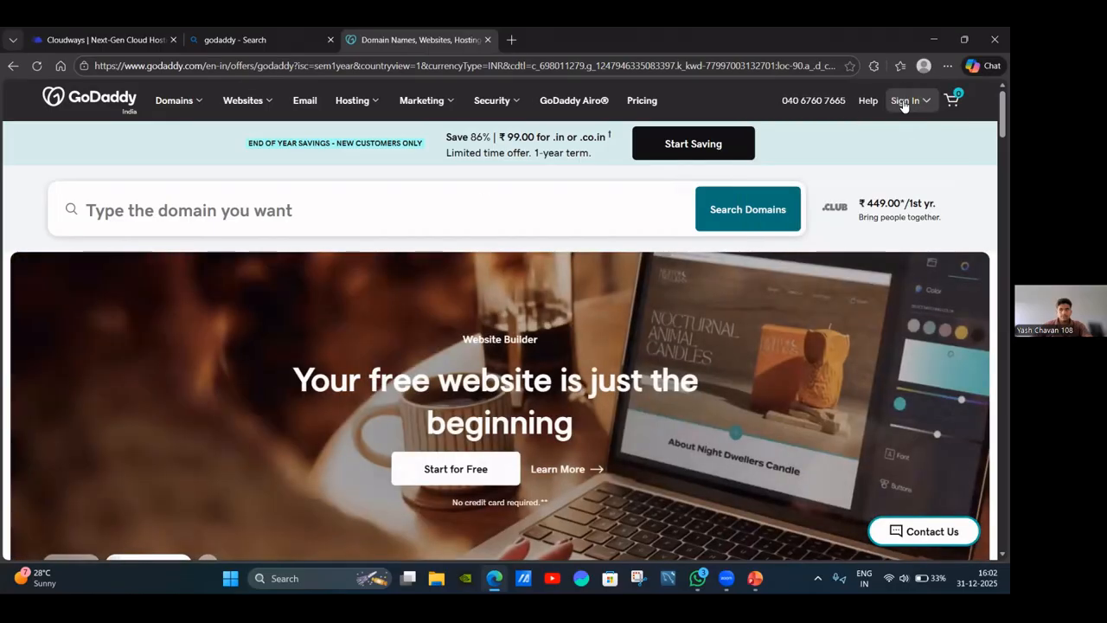
{"action": "left_click", "coordinate": [904, 101]}
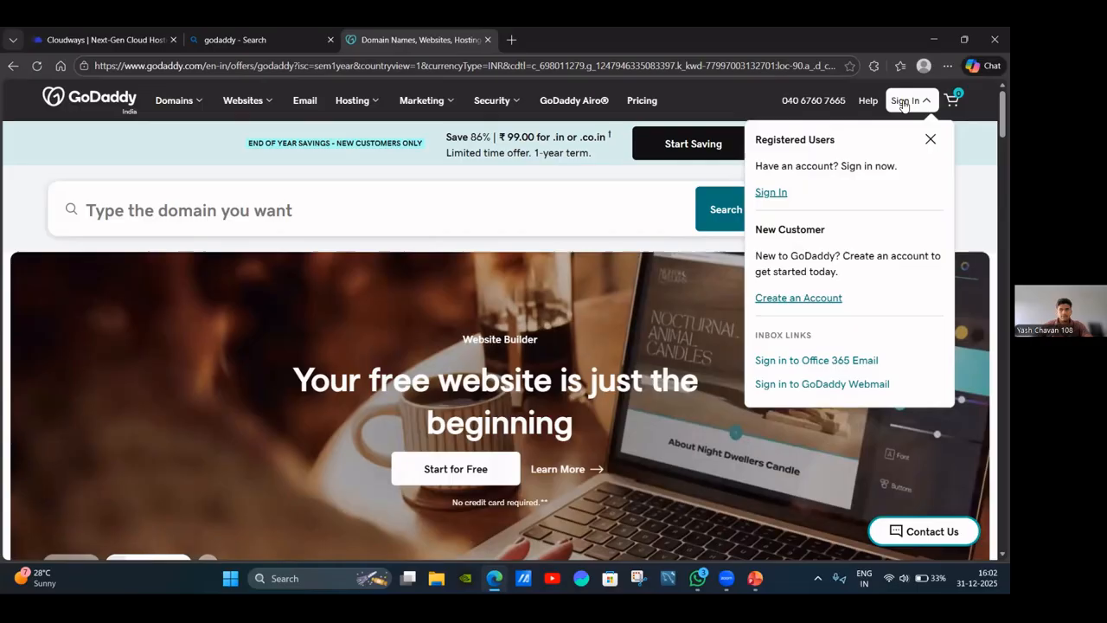
{"action": "left_click", "coordinate": [772, 193]}
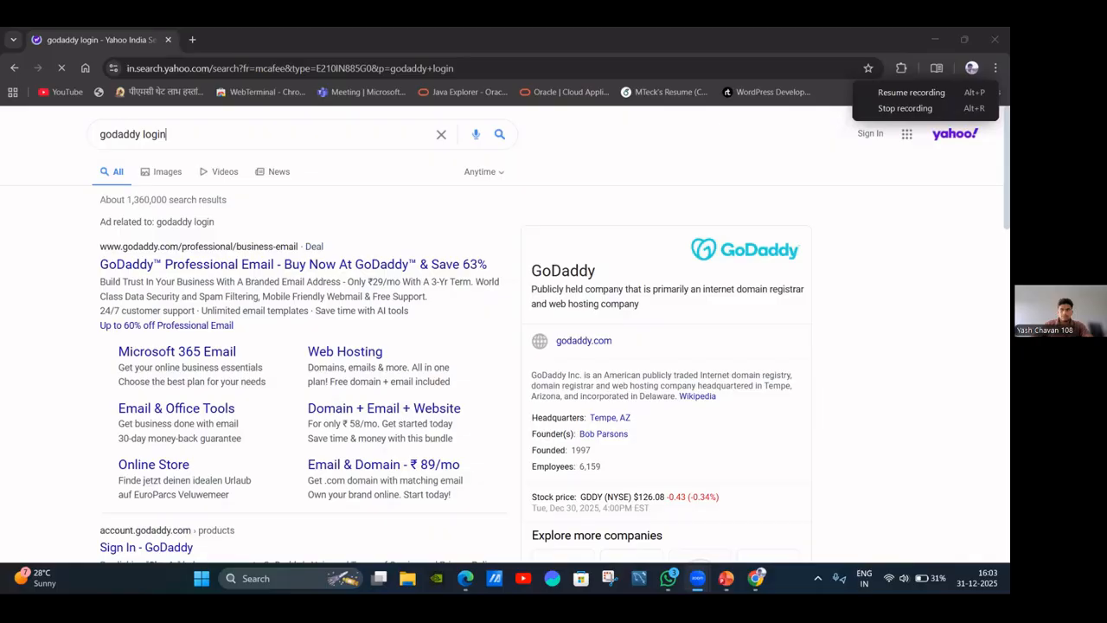
Open the GoDaddy result, then choose My Products from the account menu.
{"action": "left_click", "coordinate": [248, 266]}
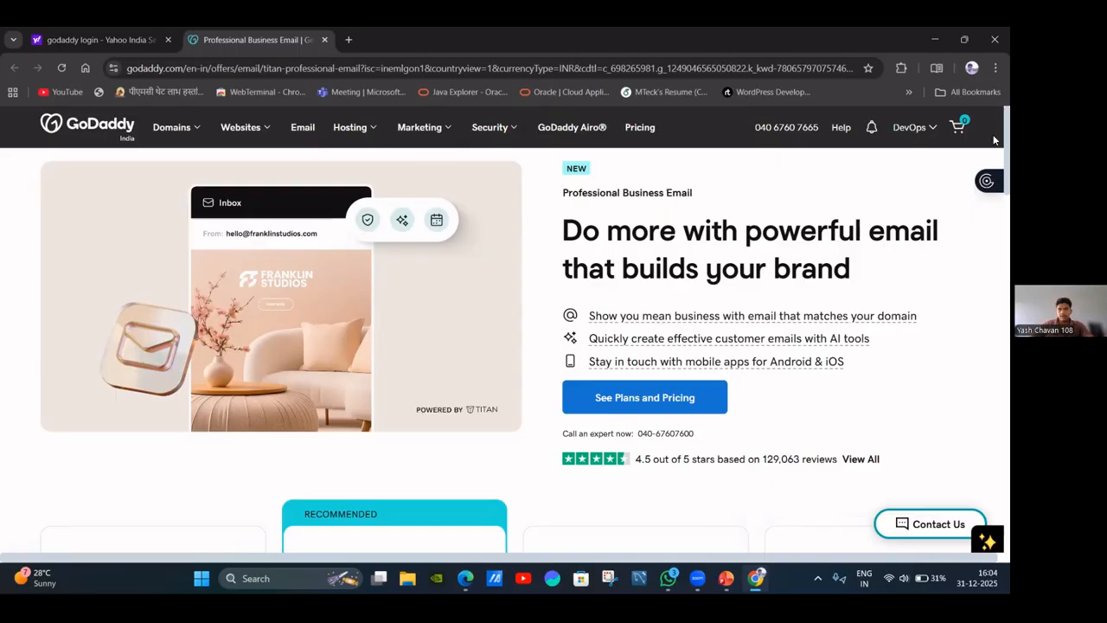
{"action": "left_click", "coordinate": [919, 127]}
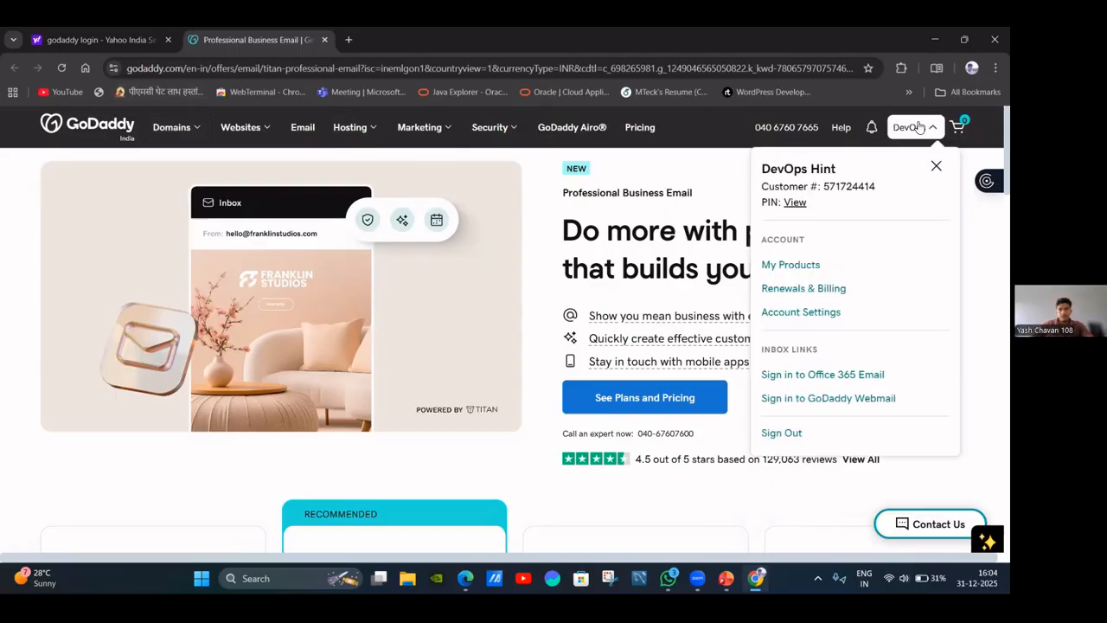
{"action": "left_click", "coordinate": [800, 265]}
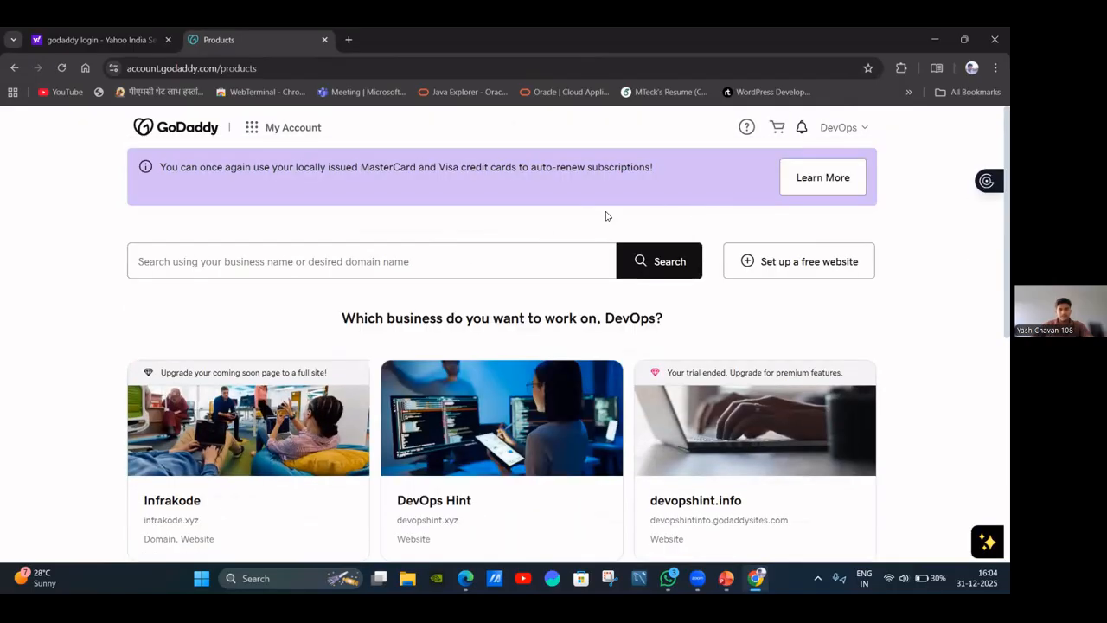
Open the Infrakode business card and choose Manage for the infrakode.xyz domain.
{"action": "scroll", "coordinate": [449, 355], "scroll_direction": "down", "scroll_amount": 2}
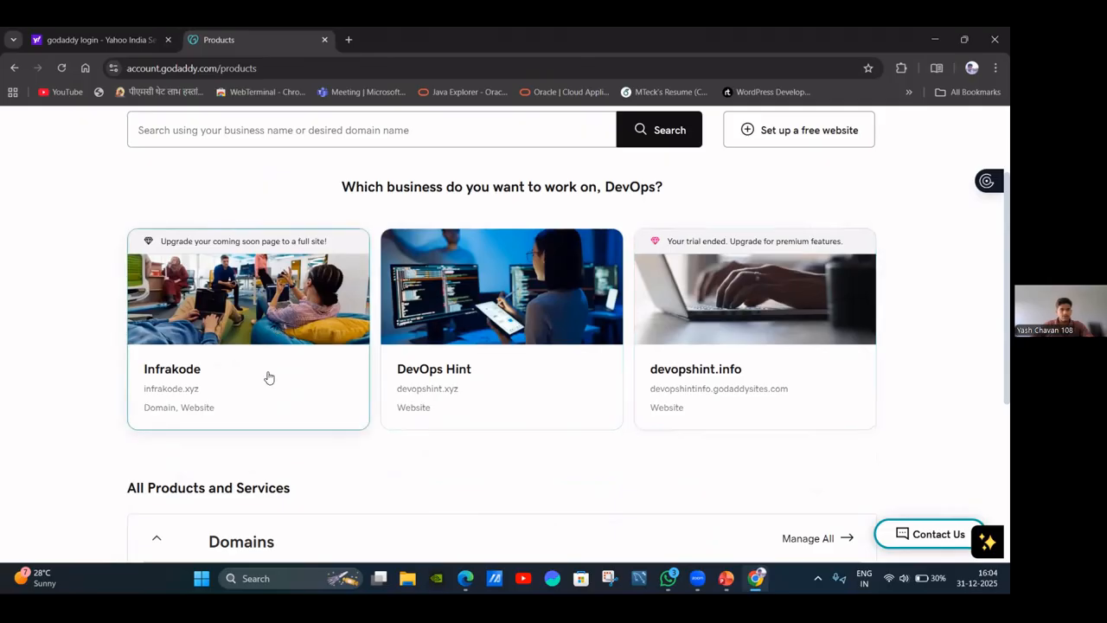
{"action": "scroll", "coordinate": [269, 386], "scroll_direction": "down", "scroll_amount": 3}
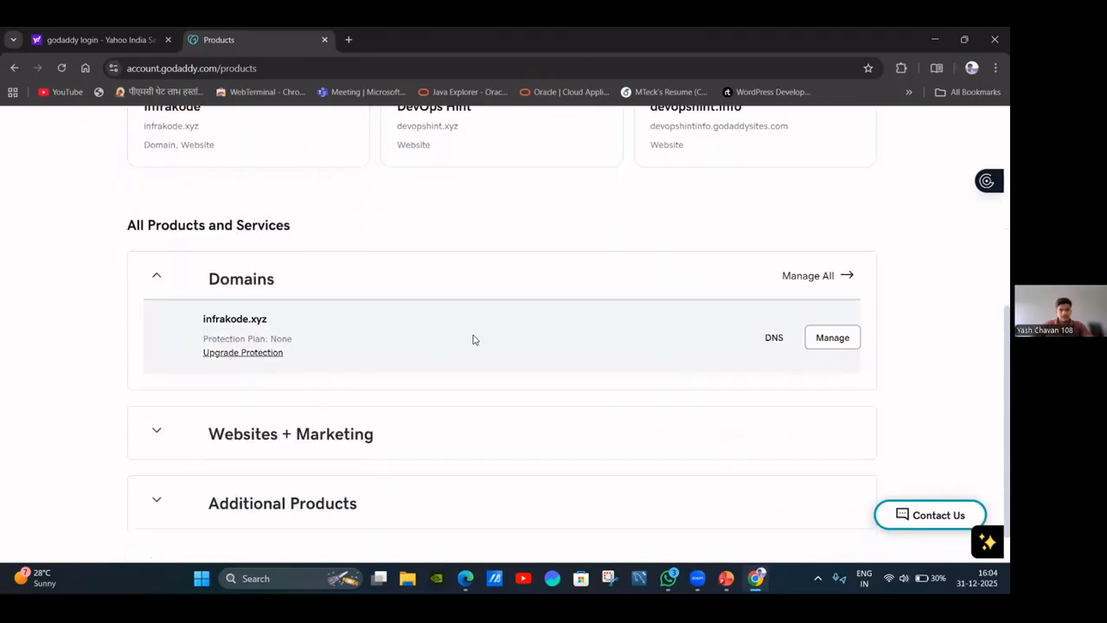
{"action": "scroll", "coordinate": [216, 237], "scroll_direction": "up", "scroll_amount": 2}
{"action": "left_click", "coordinate": [185, 250]}
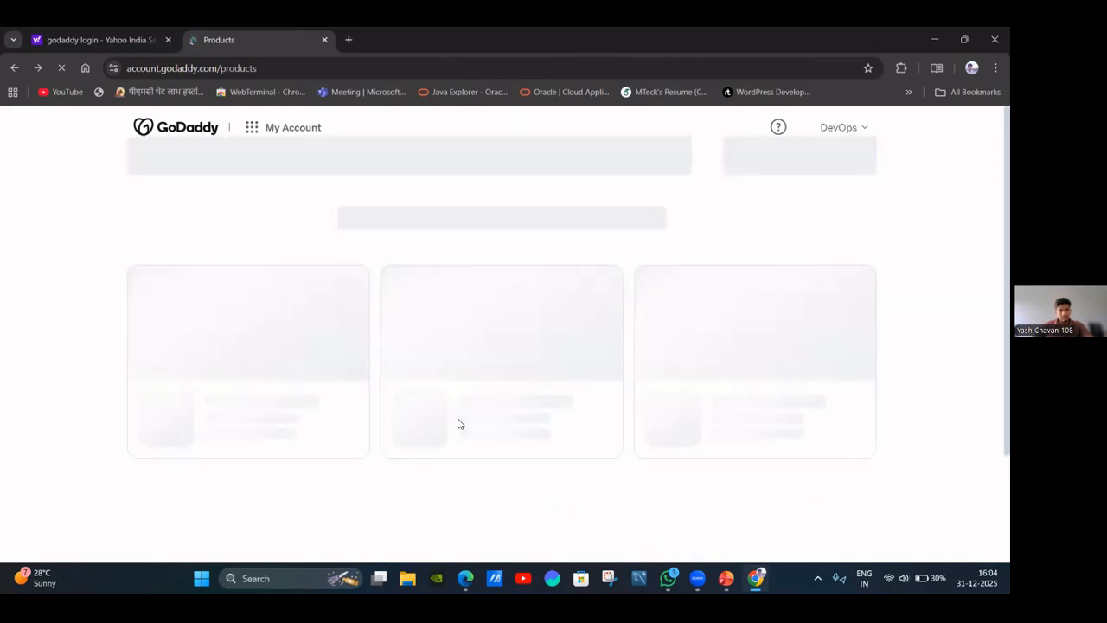
{"action": "scroll", "coordinate": [457, 337], "scroll_direction": "down", "scroll_amount": 2}
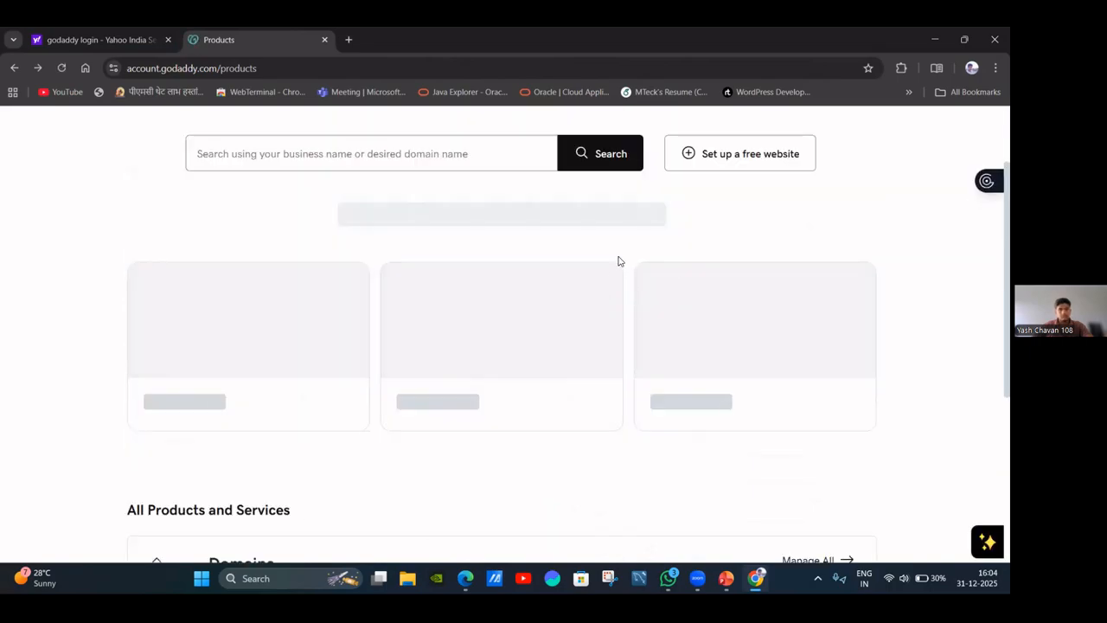
{"action": "scroll", "coordinate": [390, 358], "scroll_direction": "down", "scroll_amount": 2}
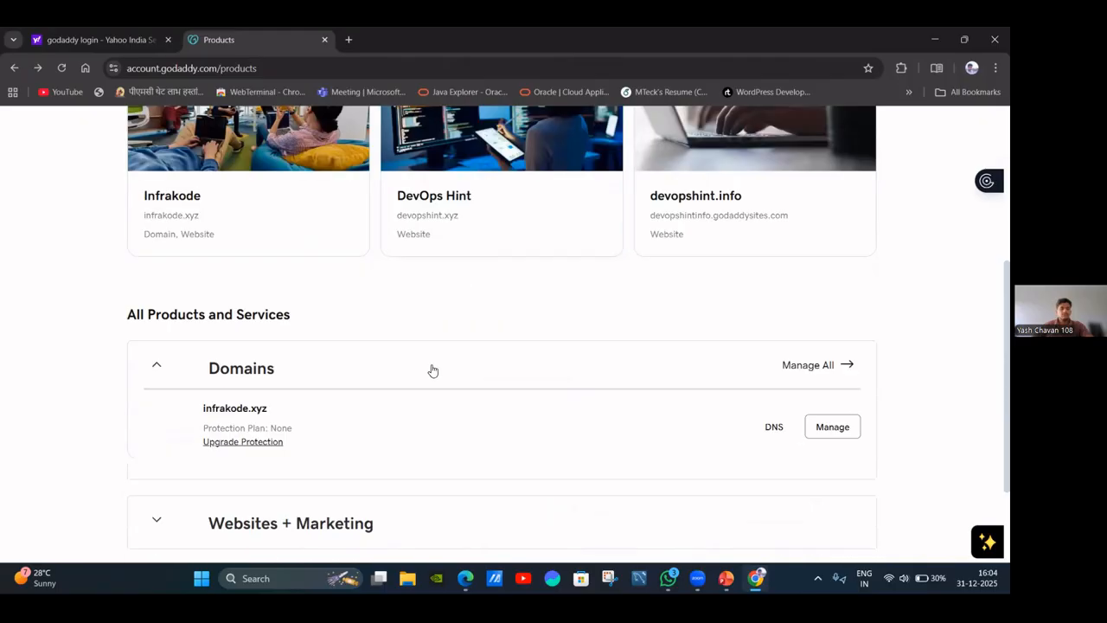
{"action": "left_click", "coordinate": [830, 435]}
{"action": "scroll", "coordinate": [271, 395], "scroll_direction": "up", "scroll_amount": 2}
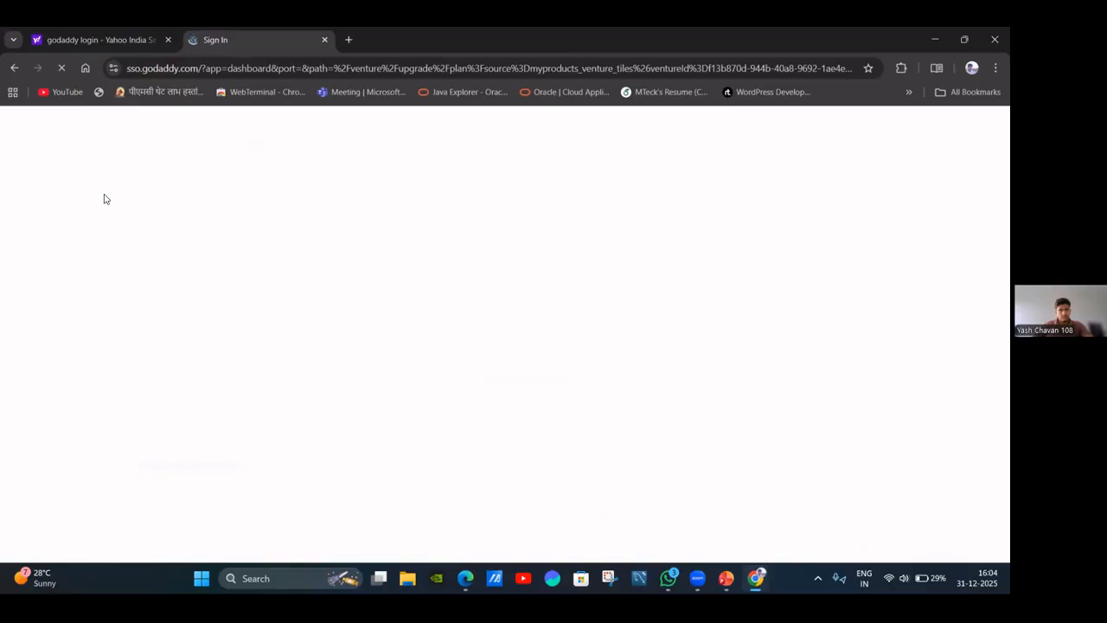
Go back to the products page and reopen the Infrakode business card.
{"action": "left_click", "coordinate": [13, 68]}
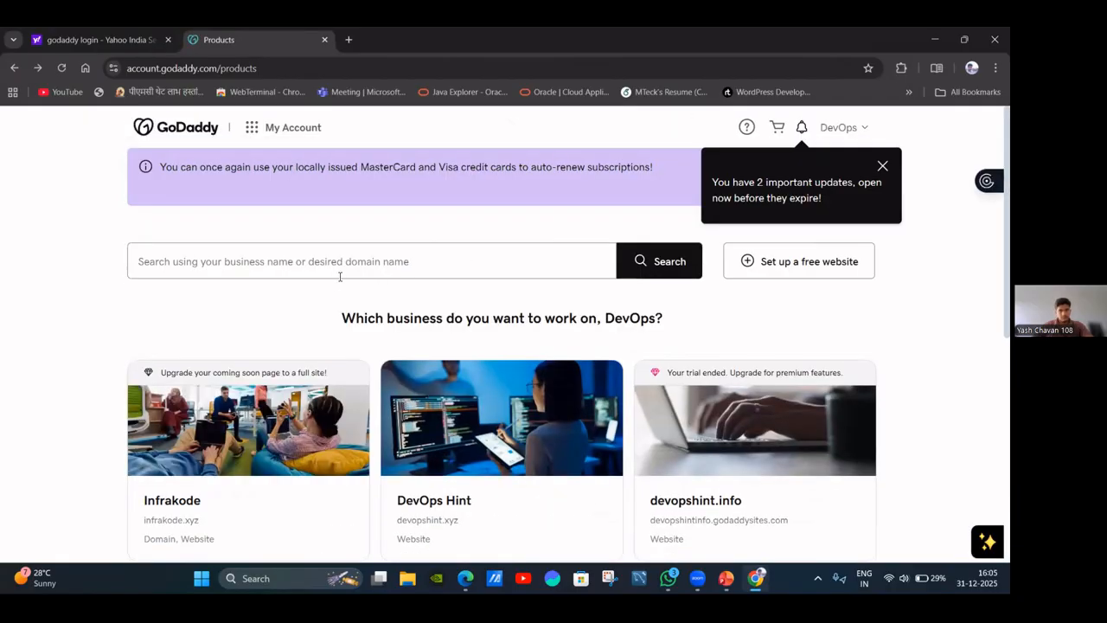
{"action": "scroll", "coordinate": [339, 274], "scroll_direction": "down", "scroll_amount": 3}
{"action": "left_click", "coordinate": [244, 319]}
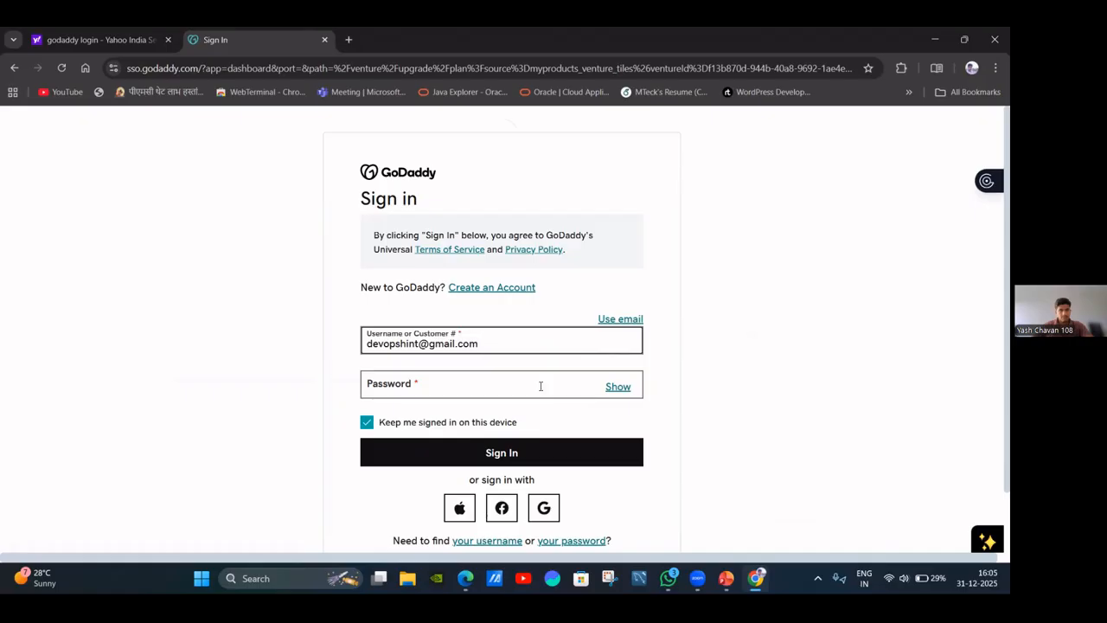
{"action": "left_click", "coordinate": [16, 69]}
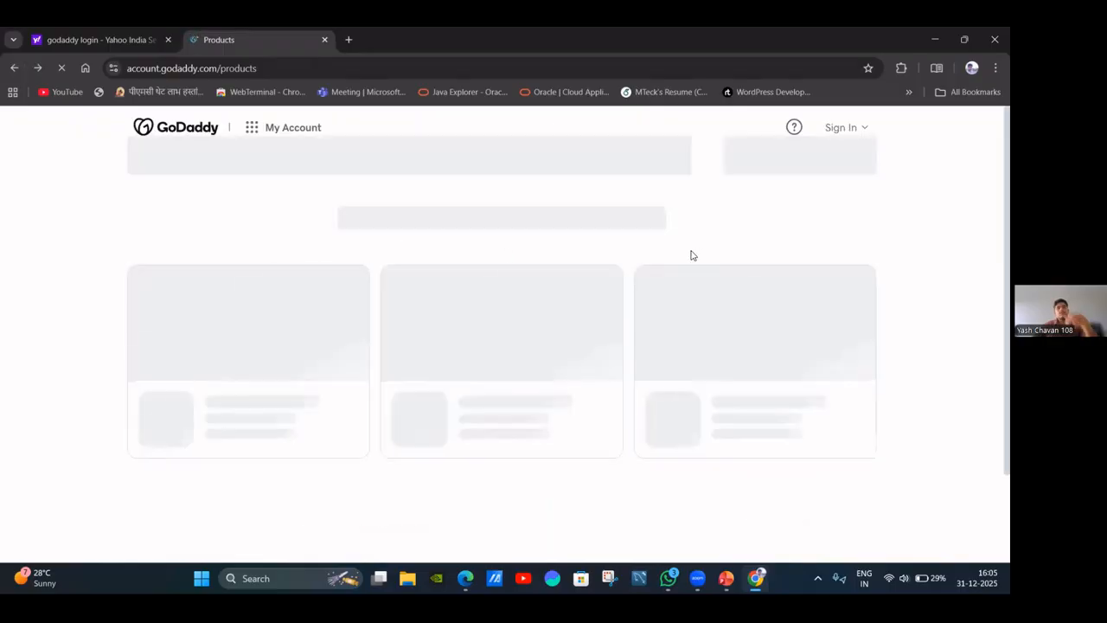
{"action": "scroll", "coordinate": [691, 255], "scroll_direction": "down", "scroll_amount": 3}
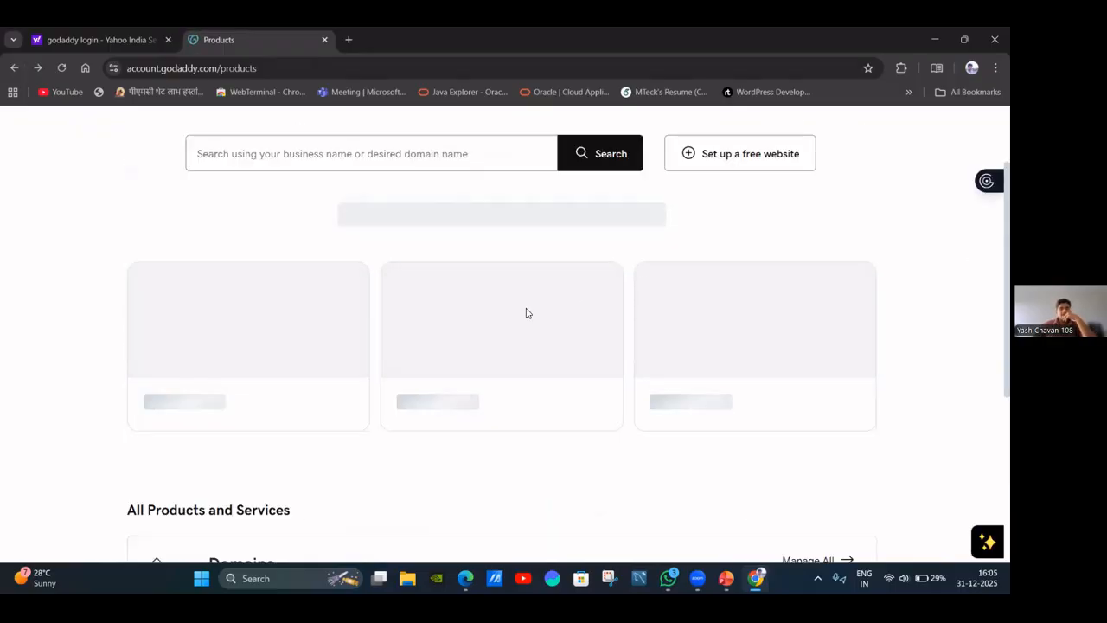
{"action": "scroll", "coordinate": [450, 307], "scroll_direction": "down", "scroll_amount": 5}
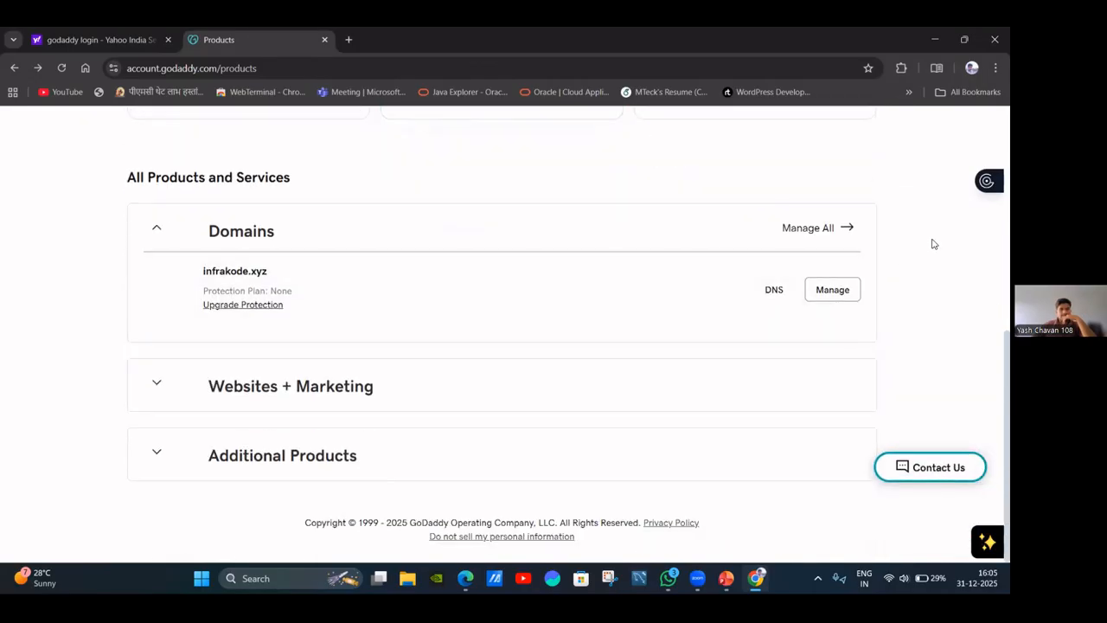
{"action": "scroll", "coordinate": [778, 247], "scroll_direction": "up", "scroll_amount": 8}
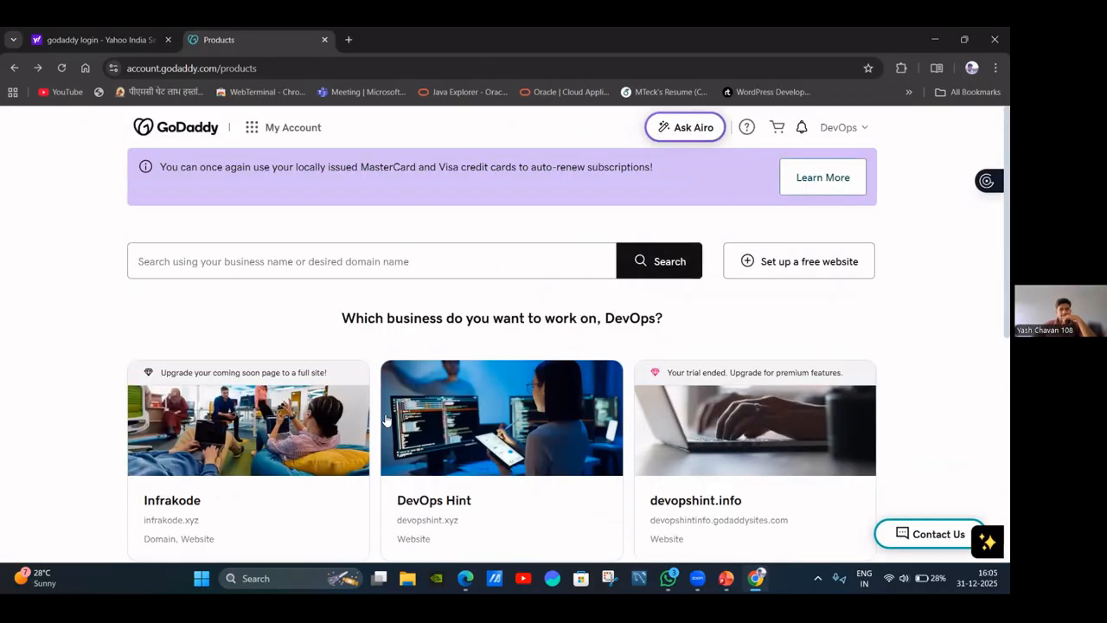
{"action": "left_click", "coordinate": [258, 447]}
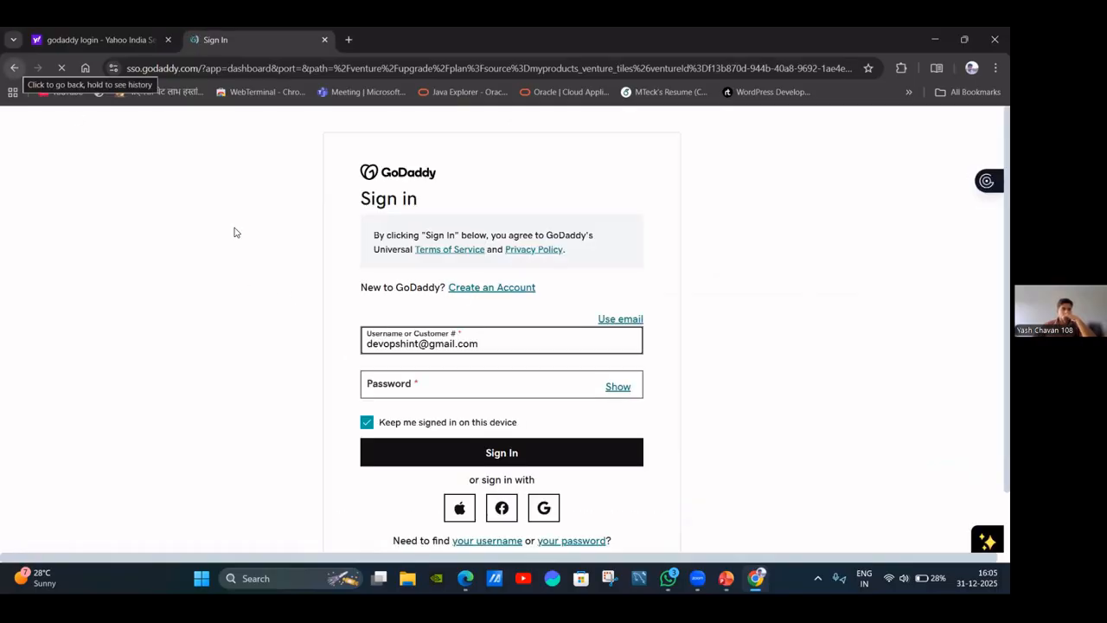
Submit the account password, then return to the products page after it is rejected.
{"action": "left_click", "coordinate": [447, 385]}
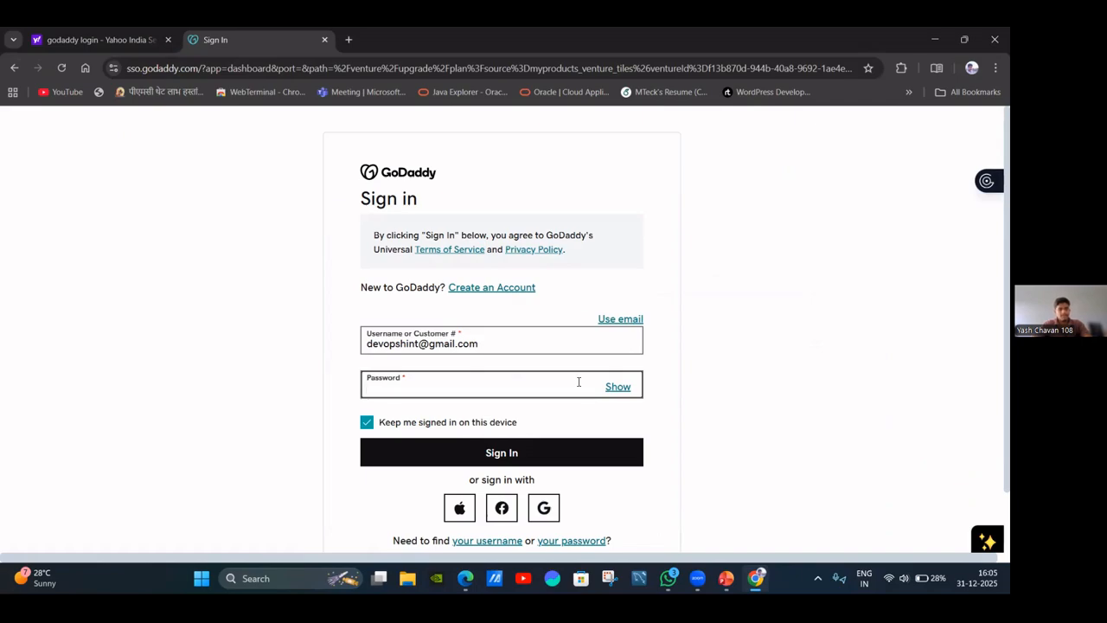
{"action": "type", "text": "••••"}
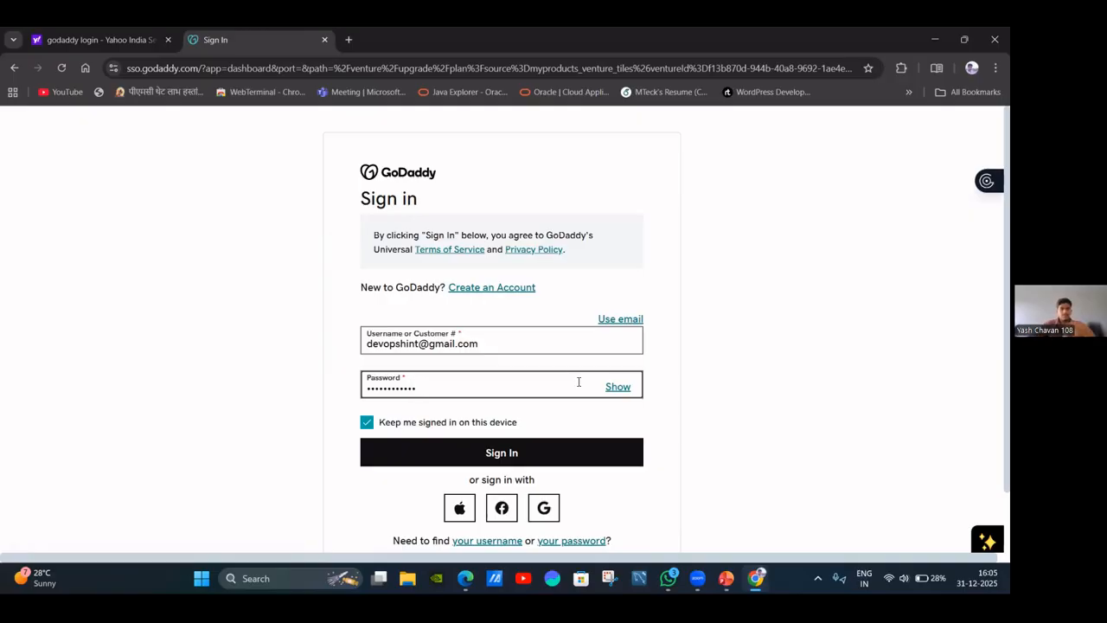
{"action": "left_click", "coordinate": [579, 445]}
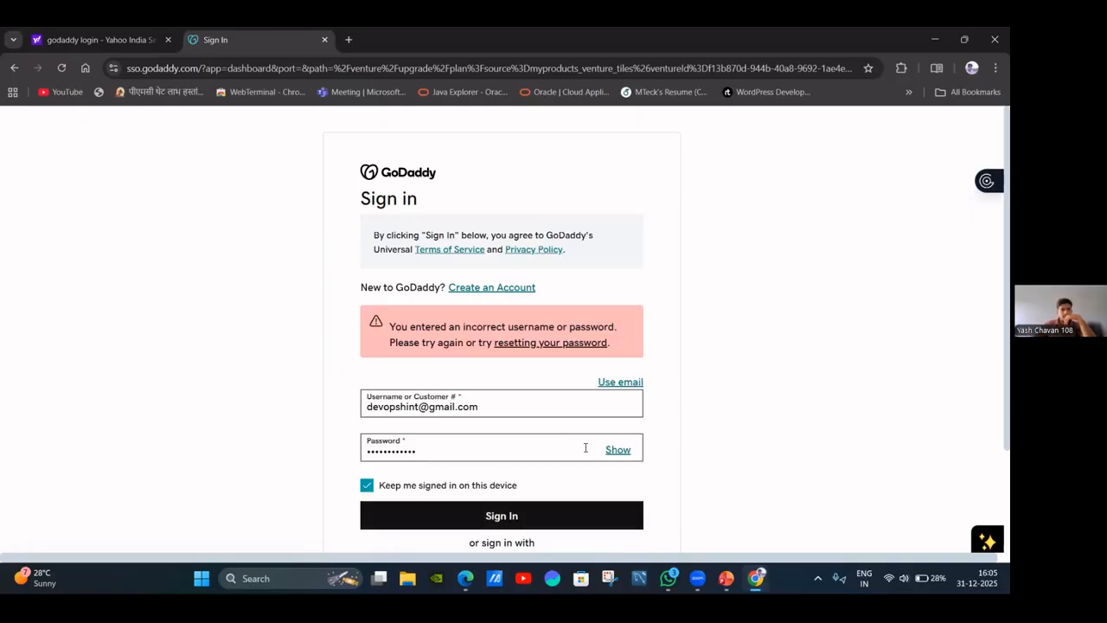
{"action": "left_click", "coordinate": [13, 69]}
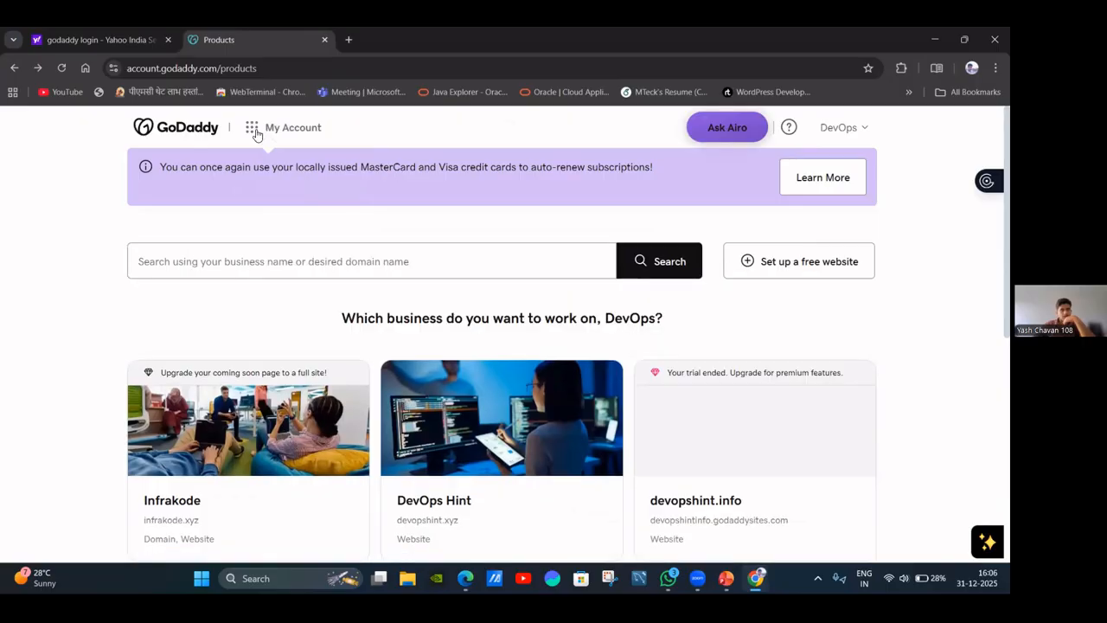
{"action": "left_click", "coordinate": [257, 128]}
Open the Domain Portfolio, dismiss the update notice, and open DNS for infrakode.xyz.
{"action": "left_click", "coordinate": [298, 258]}
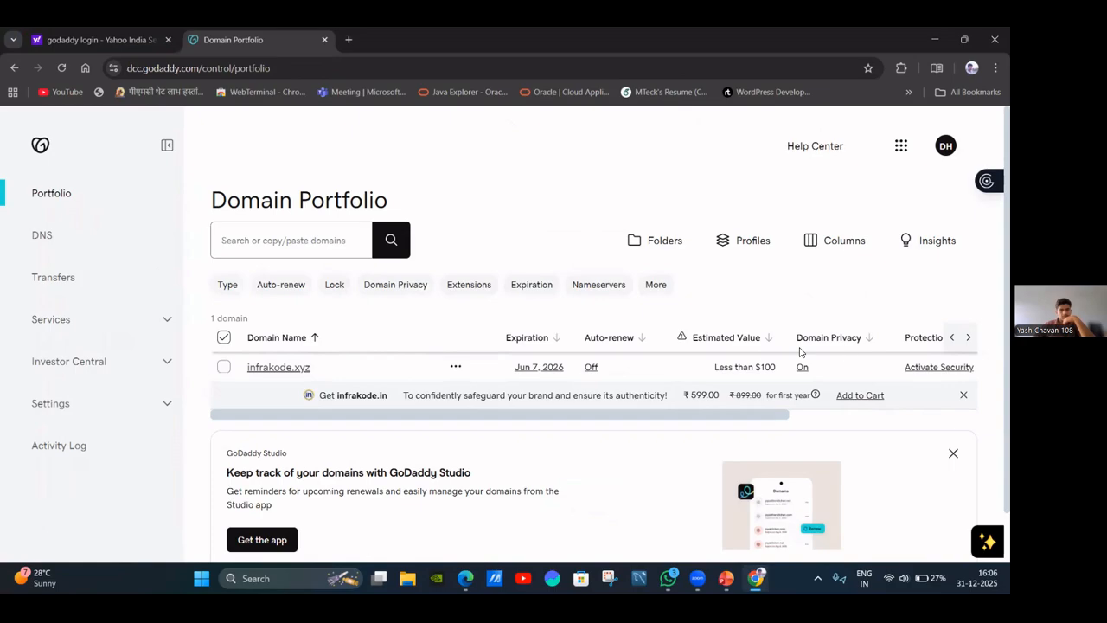
{"action": "scroll", "coordinate": [841, 352], "scroll_direction": "down", "scroll_amount": 1}
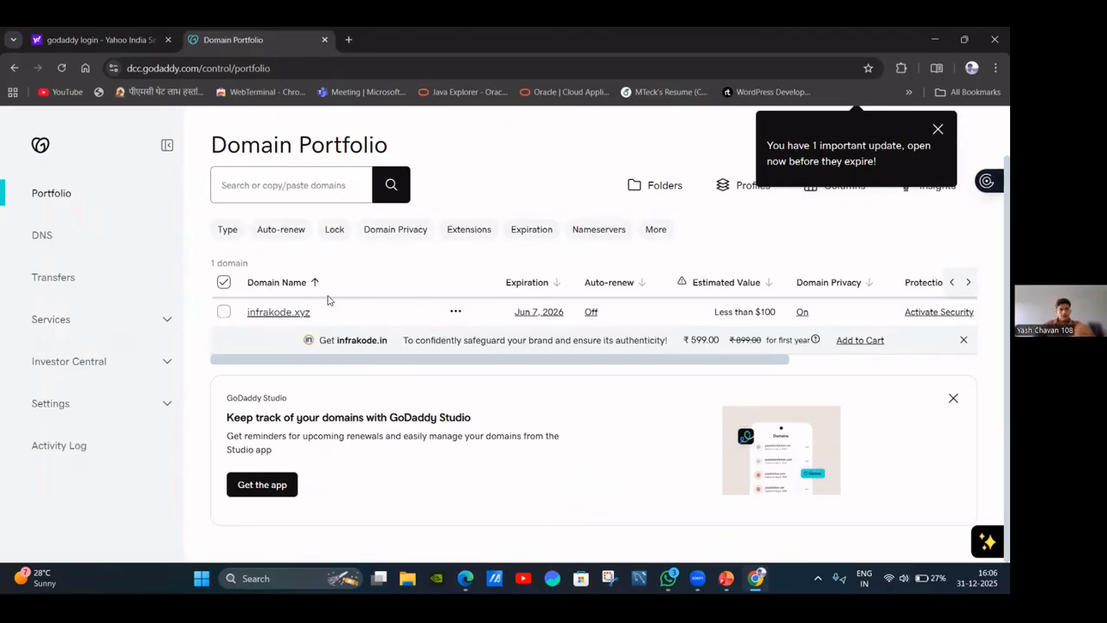
{"action": "left_click", "coordinate": [938, 132]}
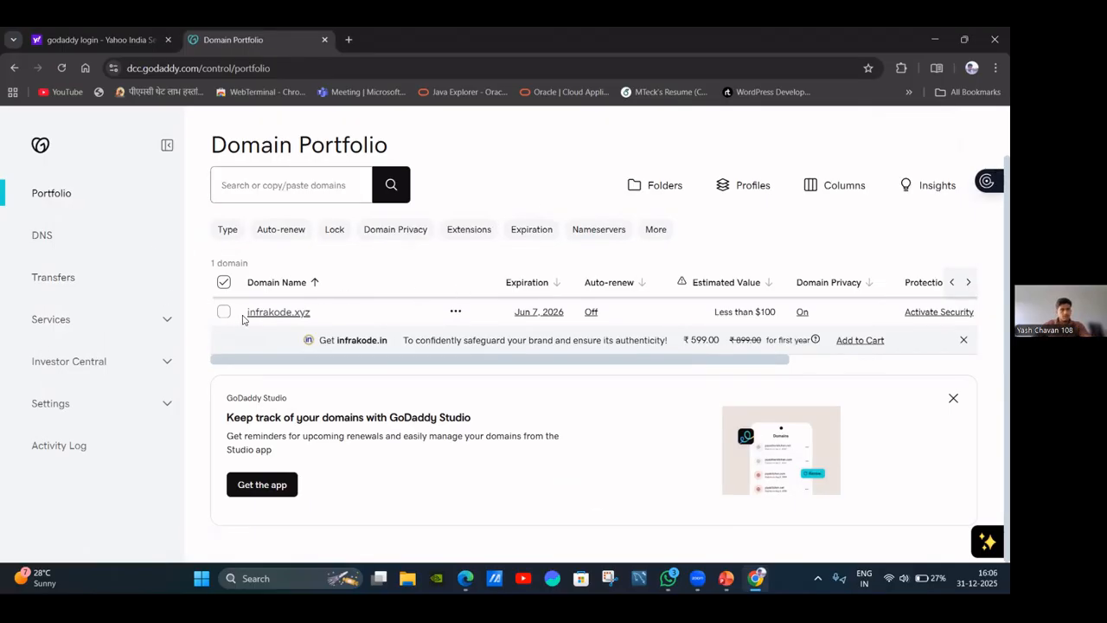
{"action": "left_click", "coordinate": [67, 242]}
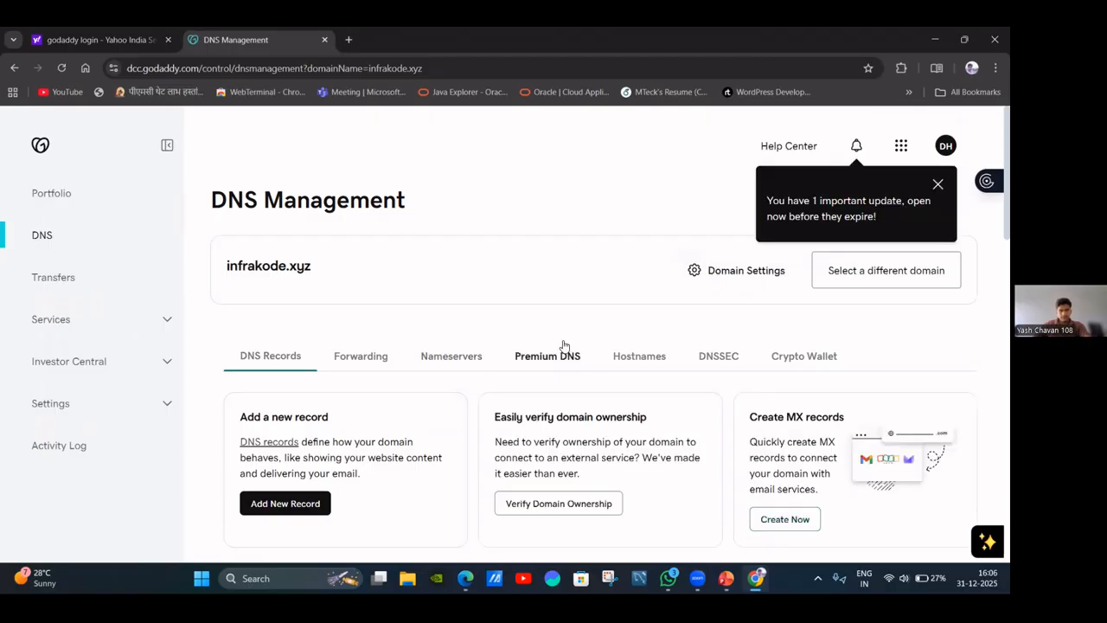
{"action": "left_click", "coordinate": [938, 184]}
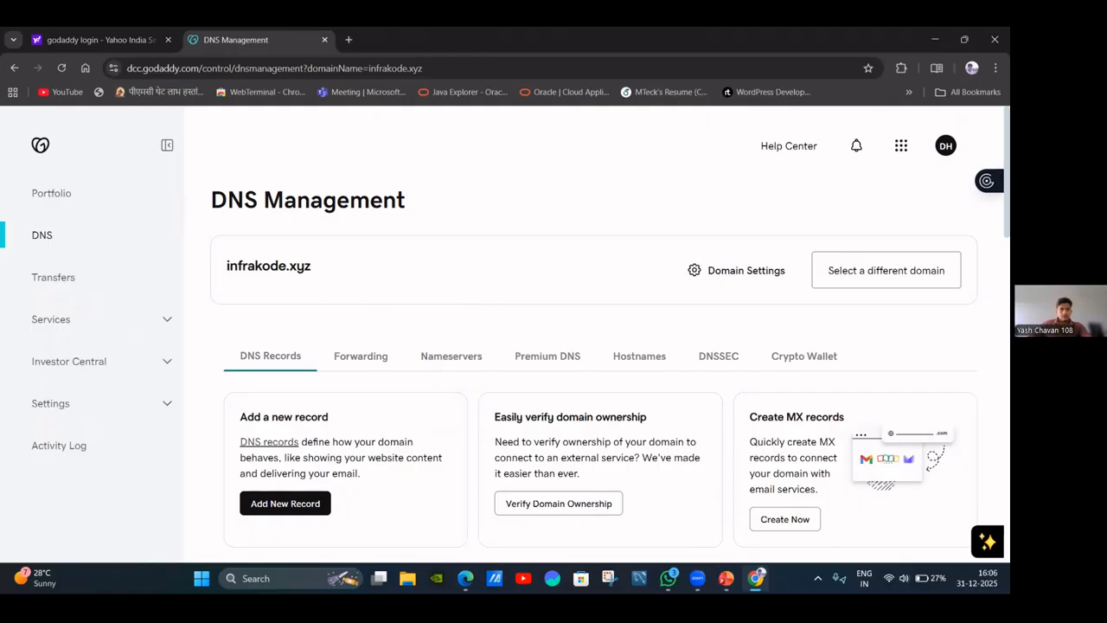
{"action": "left_click", "coordinate": [726, 578]}
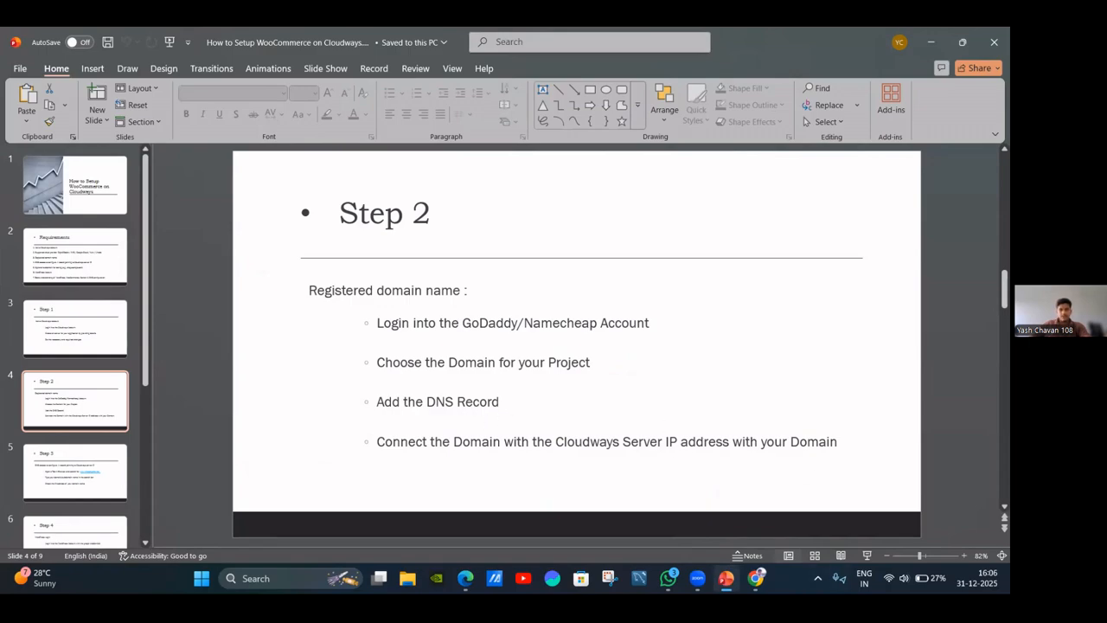
{"action": "left_click", "coordinate": [756, 578]}
{"action": "scroll", "coordinate": [360, 432], "scroll_direction": "down", "scroll_amount": 2}
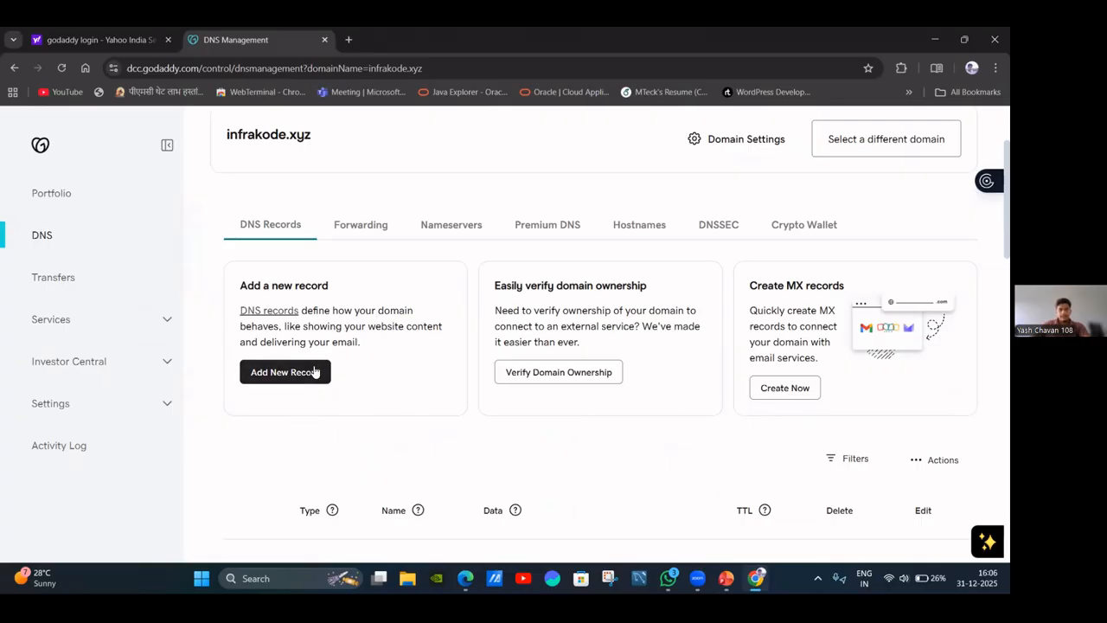
{"action": "scroll", "coordinate": [424, 343], "scroll_direction": "up", "scroll_amount": 2}
{"action": "scroll", "coordinate": [462, 364], "scroll_direction": "down", "scroll_amount": 2}
{"action": "scroll", "coordinate": [371, 366], "scroll_direction": "down", "scroll_amount": 2}
{"action": "scroll", "coordinate": [475, 368], "scroll_direction": "up", "scroll_amount": 4}
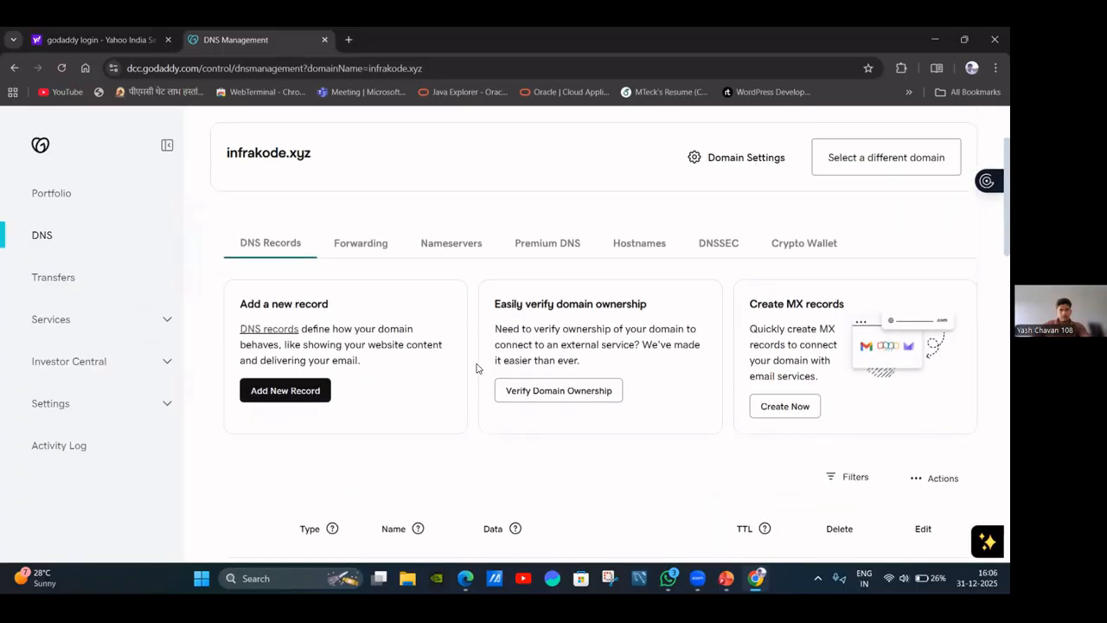
{"action": "scroll", "coordinate": [491, 389], "scroll_direction": "down", "scroll_amount": 2}
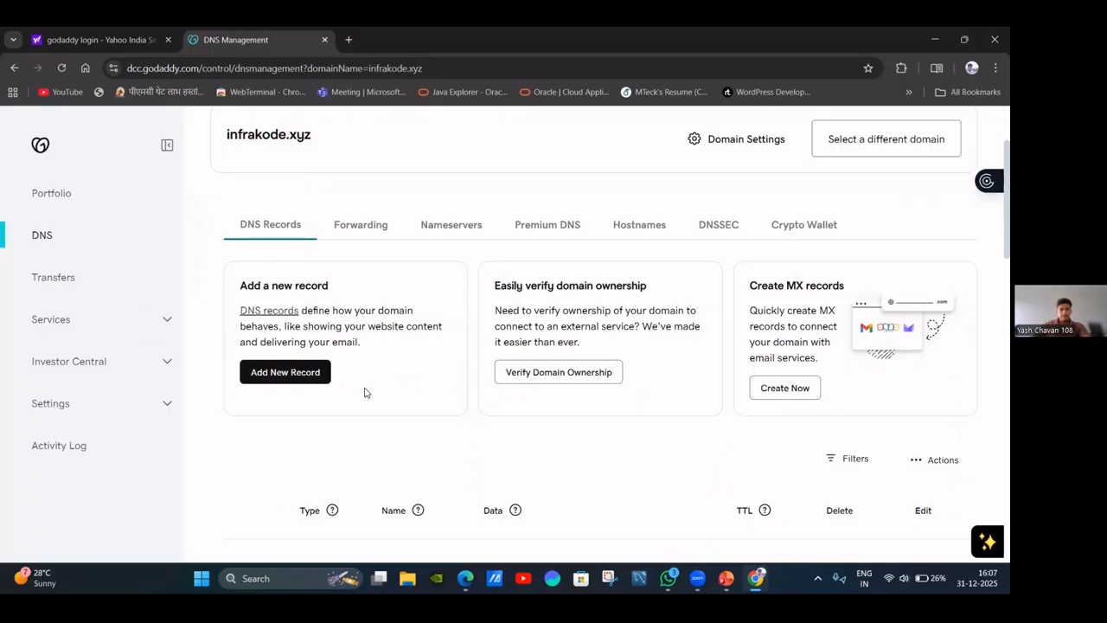
{"action": "scroll", "coordinate": [474, 391], "scroll_direction": "down", "scroll_amount": 2}
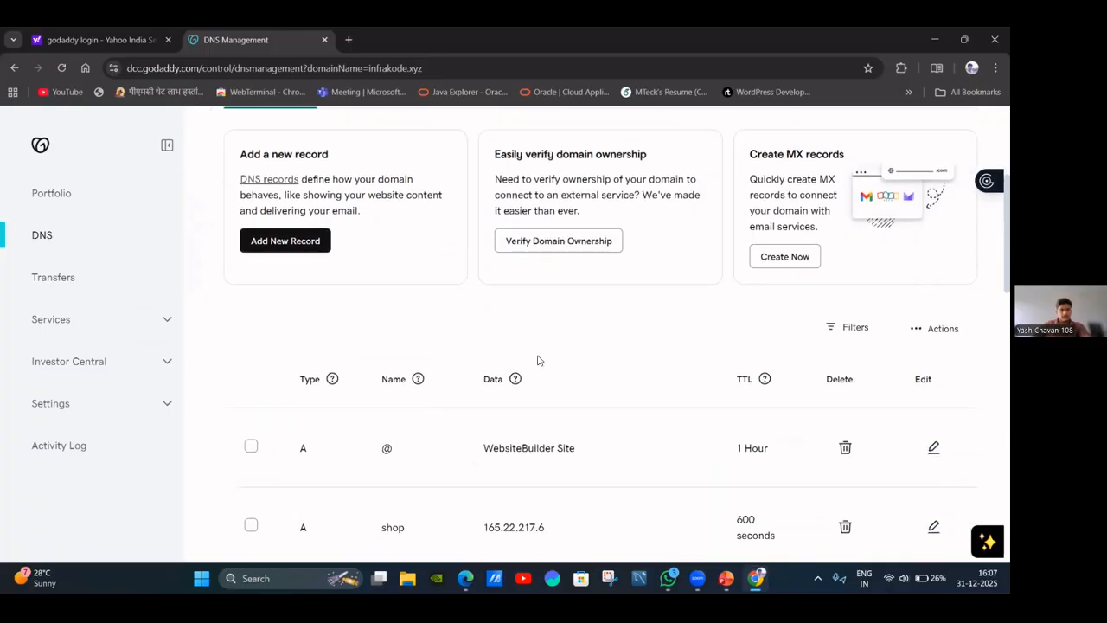
{"action": "scroll", "coordinate": [472, 326], "scroll_direction": "down", "scroll_amount": 1}
{"action": "scroll", "coordinate": [418, 299], "scroll_direction": "down", "scroll_amount": 2}
{"action": "scroll", "coordinate": [381, 296], "scroll_direction": "up", "scroll_amount": 4}
Start a new A record named 'shop', then switch to Cloudways to find the server IP.
{"action": "left_click", "coordinate": [294, 307]}
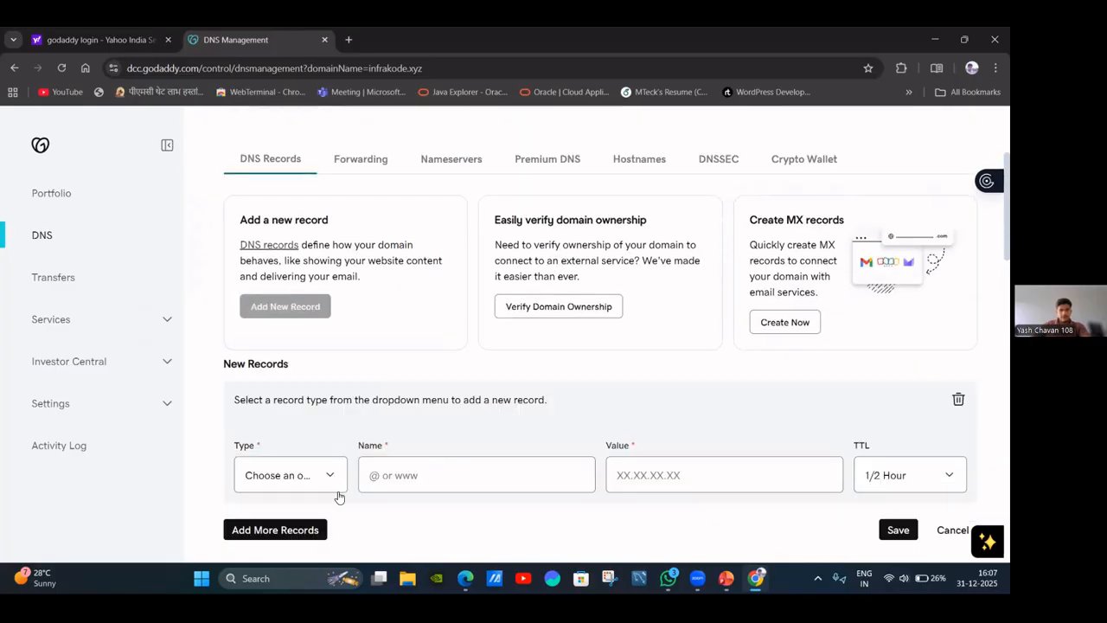
{"action": "left_click", "coordinate": [301, 474]}
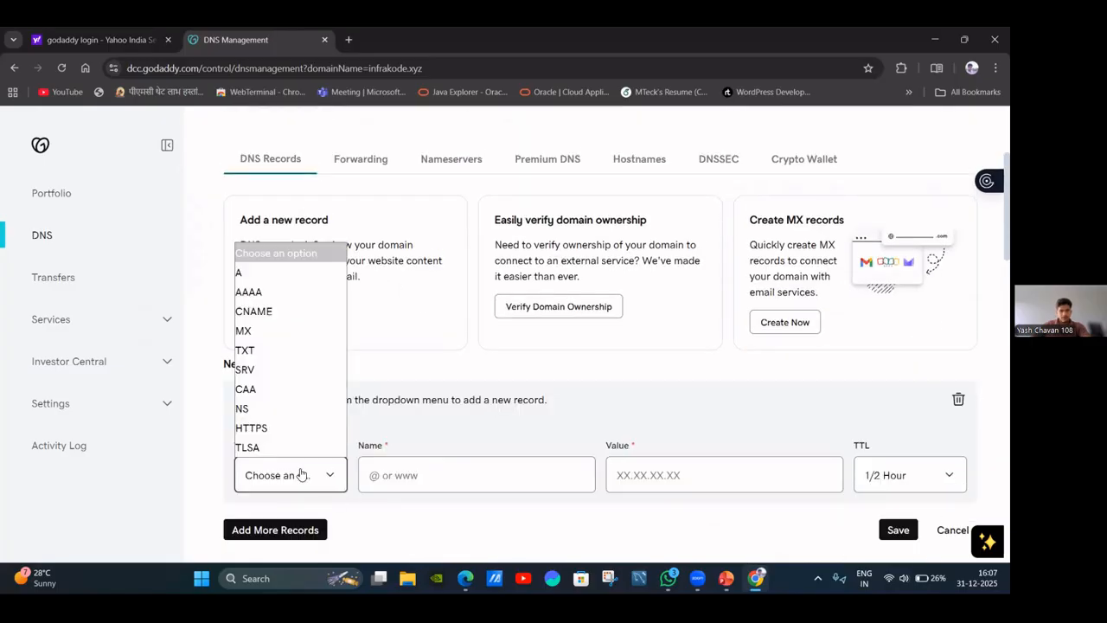
{"action": "left_click", "coordinate": [280, 273]}
{"action": "scroll", "coordinate": [450, 368], "scroll_direction": "down", "scroll_amount": 2}
{"action": "left_click", "coordinate": [455, 367]}
{"action": "left_click", "coordinate": [480, 400]}
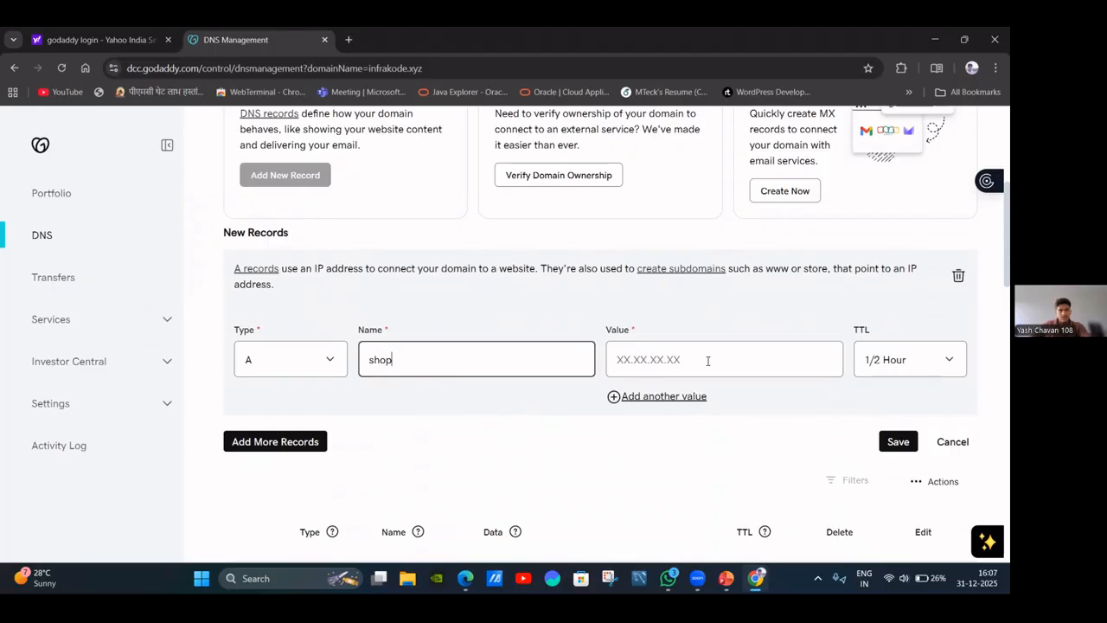
{"action": "left_click", "coordinate": [702, 362]}
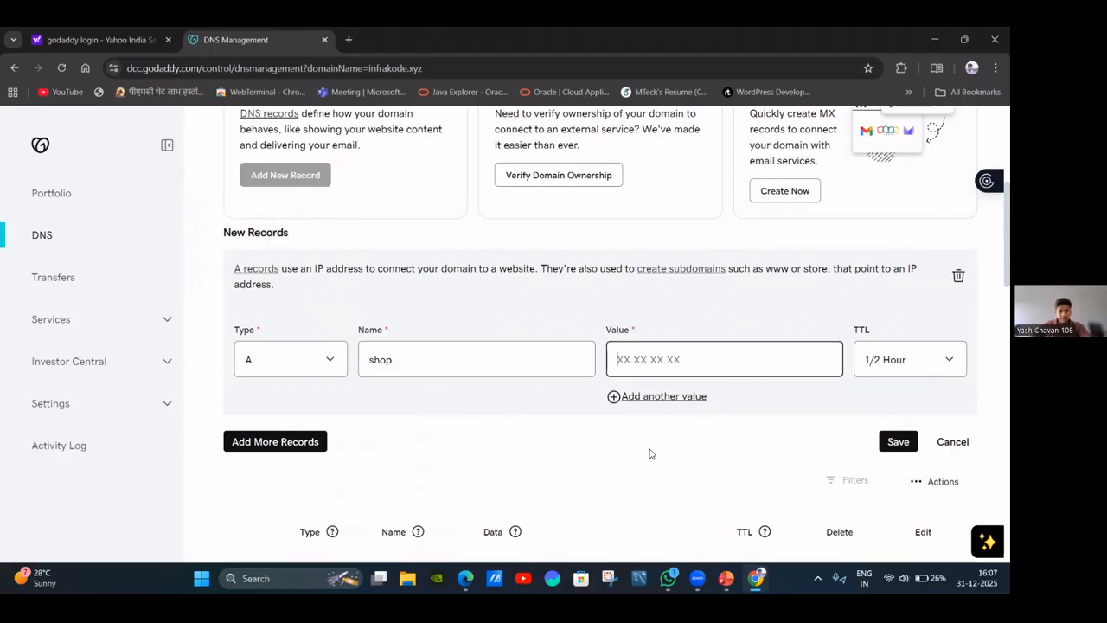
{"action": "left_click", "coordinate": [466, 578]}
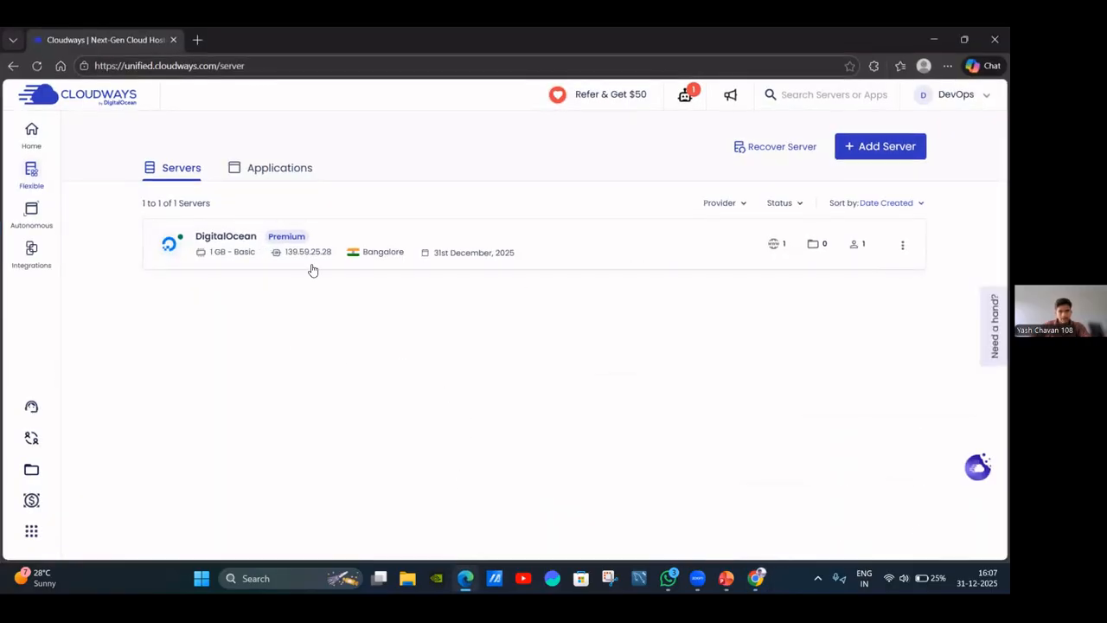
Copy the DigitalOcean server's public IP 139.59.25.28 and paste it as the shop record's value.
{"action": "left_click", "coordinate": [903, 248]}
{"action": "left_click", "coordinate": [522, 303]}
{"action": "left_click", "coordinate": [514, 256]}
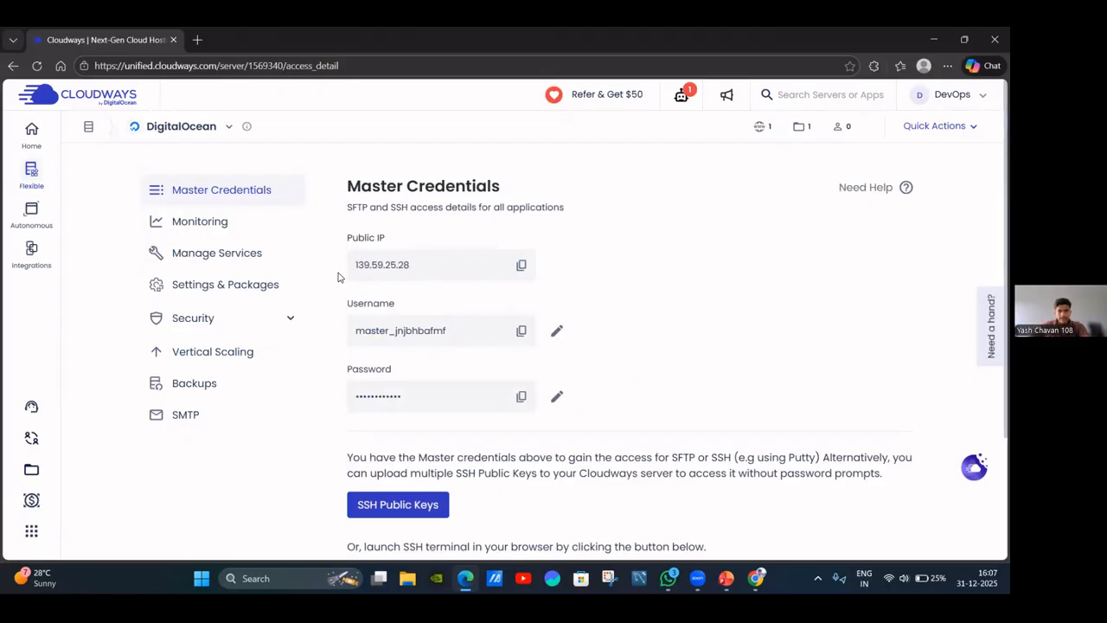
{"action": "left_click", "coordinate": [521, 265]}
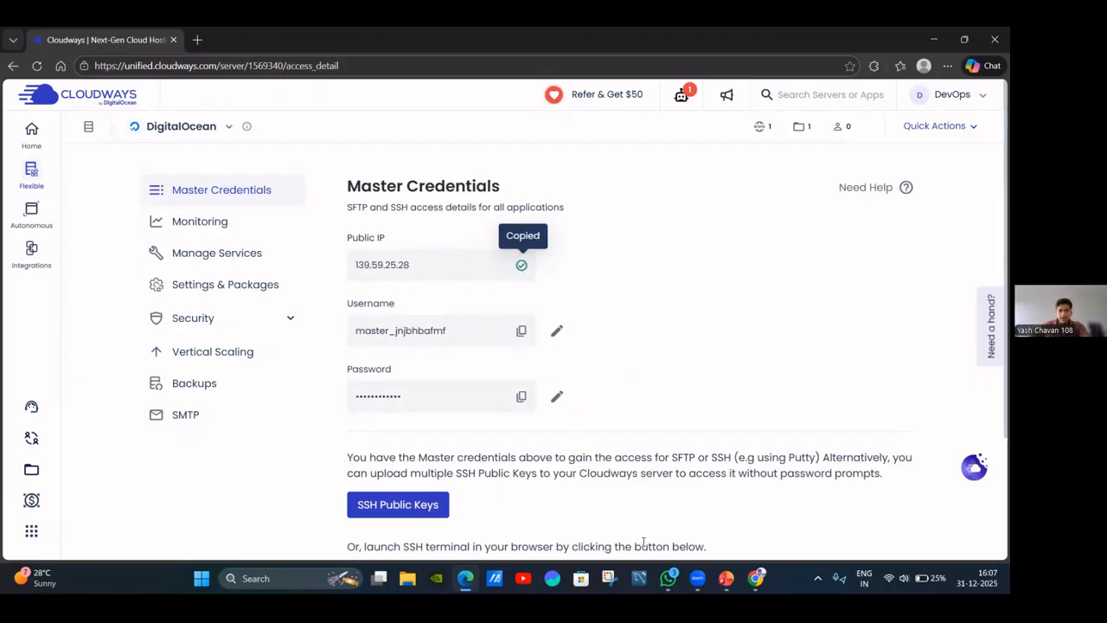
{"action": "mouse_move", "coordinate": [756, 578]}
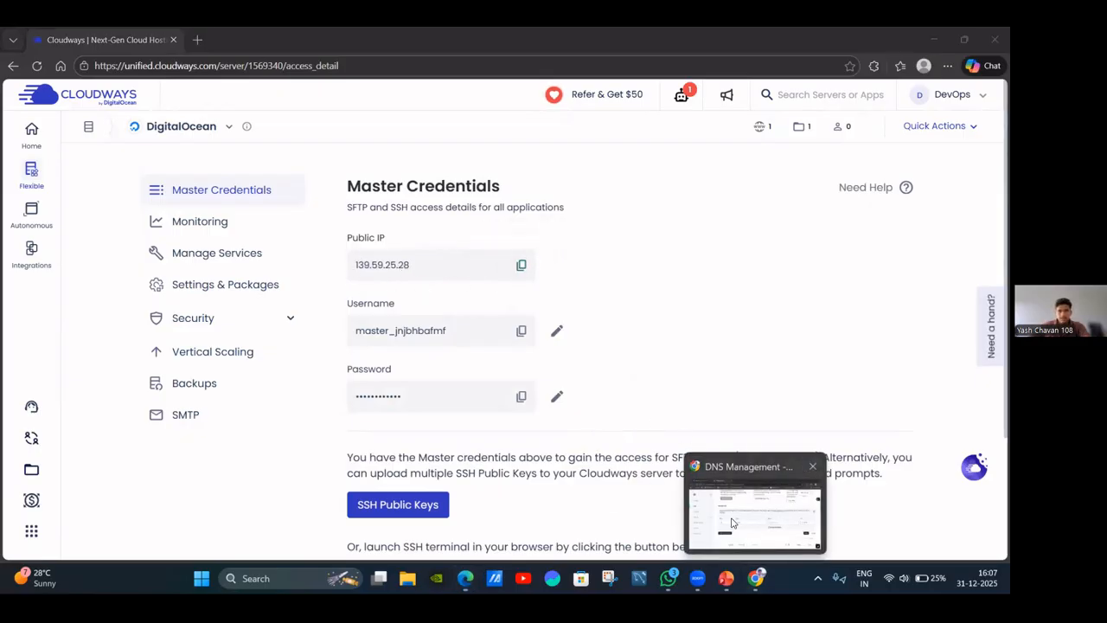
{"action": "left_click", "coordinate": [757, 506]}
{"action": "left_click", "coordinate": [698, 365]}
{"action": "key", "text": "ctrl+v"}
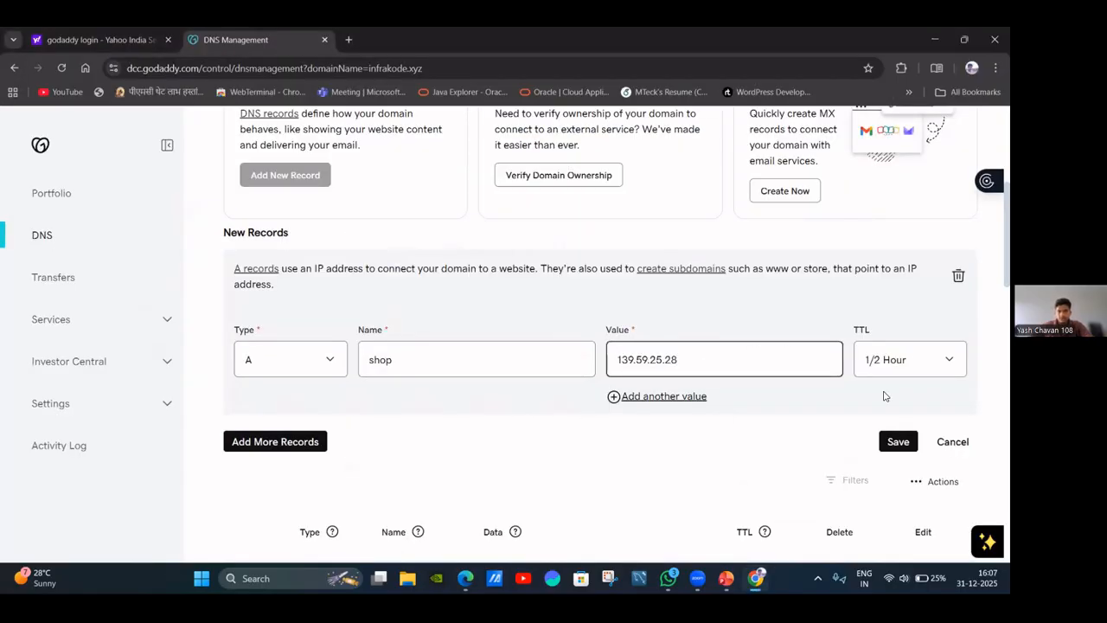
Set the shop record's TTL to Custom, 600 seconds.
{"action": "left_click", "coordinate": [917, 371]}
{"action": "scroll", "coordinate": [904, 260], "scroll_direction": "down", "scroll_amount": 2}
{"action": "left_click", "coordinate": [914, 156]}
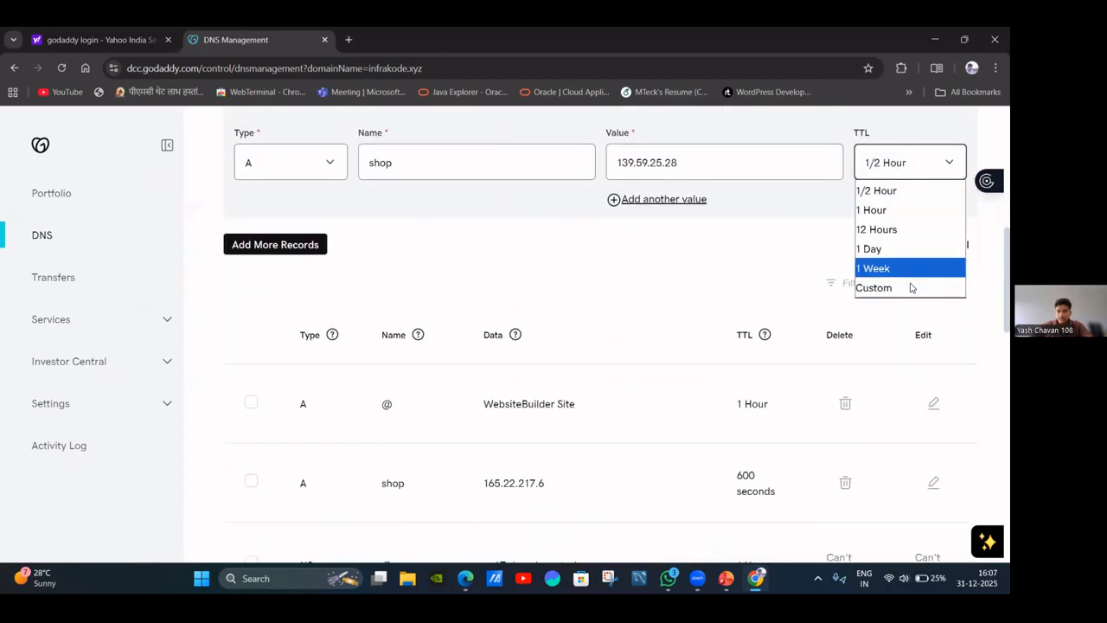
{"action": "left_click", "coordinate": [911, 286]}
{"action": "left_click", "coordinate": [890, 216]}
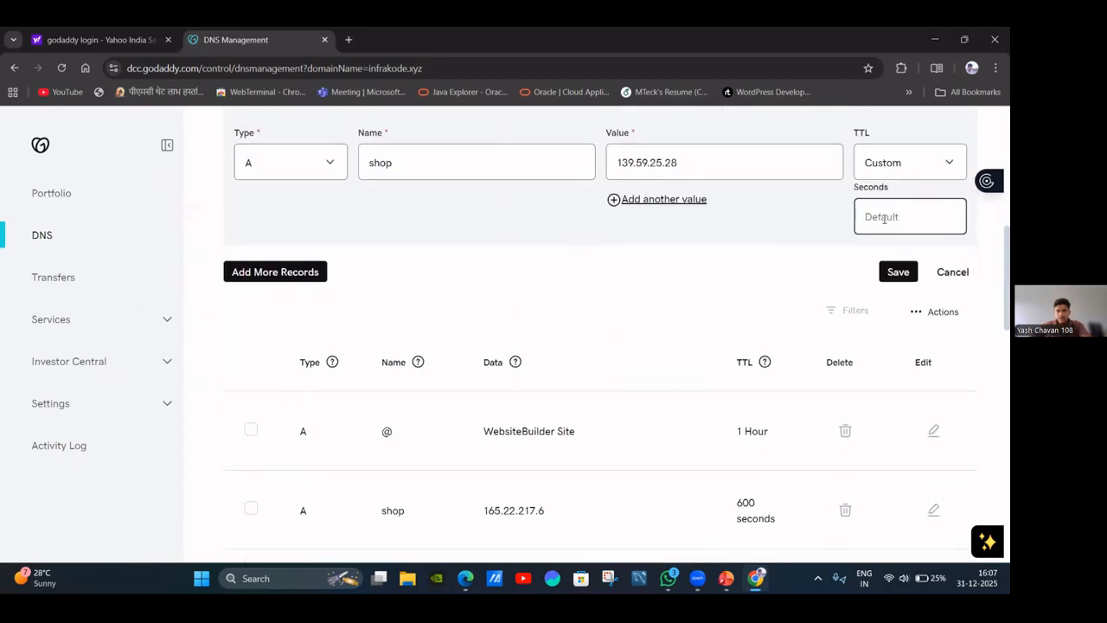
{"action": "type", "text": "600"}
Save the shop A record, close the success notice, and review the DNS records list.
{"action": "scroll", "coordinate": [717, 201], "scroll_direction": "up", "scroll_amount": 1}
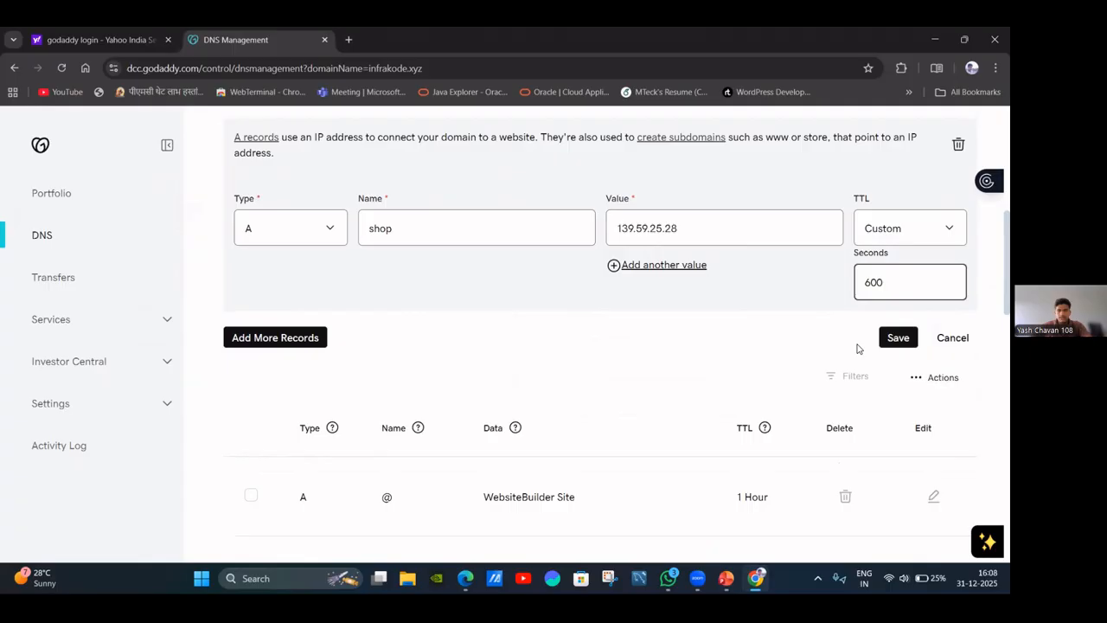
{"action": "left_click", "coordinate": [891, 348]}
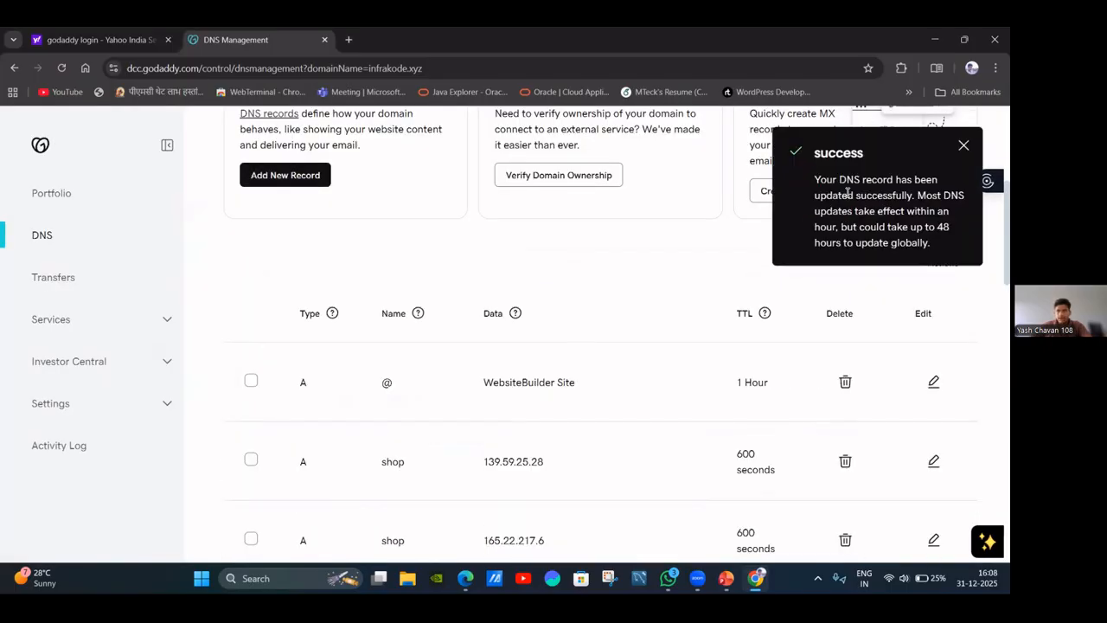
{"action": "left_click", "coordinate": [963, 145]}
{"action": "scroll", "coordinate": [477, 331], "scroll_direction": "down", "scroll_amount": 1}
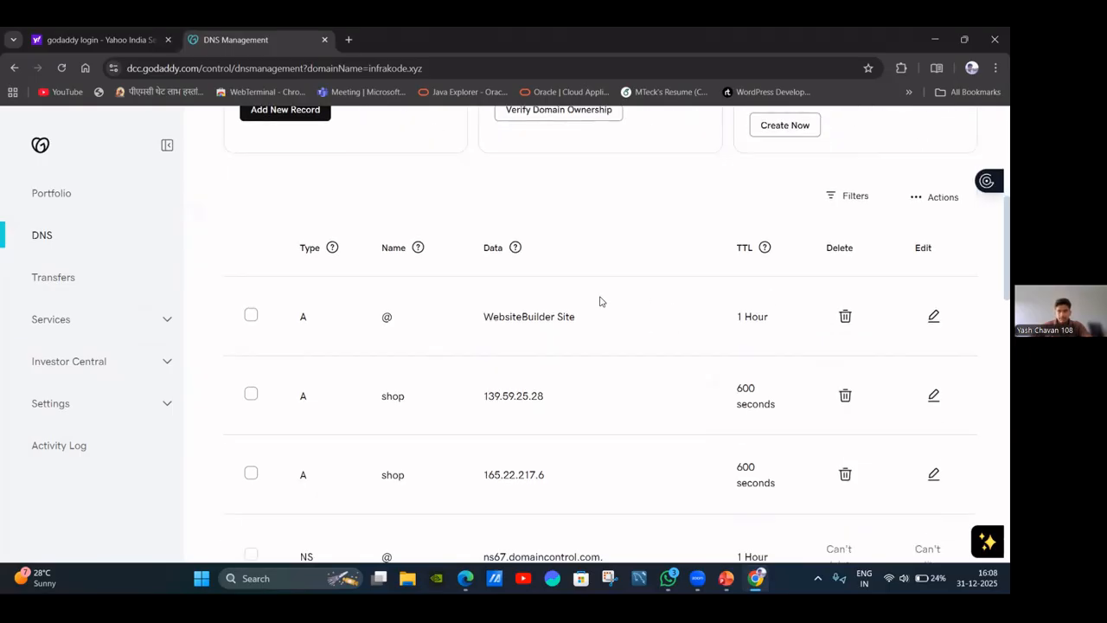
{"action": "scroll", "coordinate": [666, 309], "scroll_direction": "down", "scroll_amount": 2}
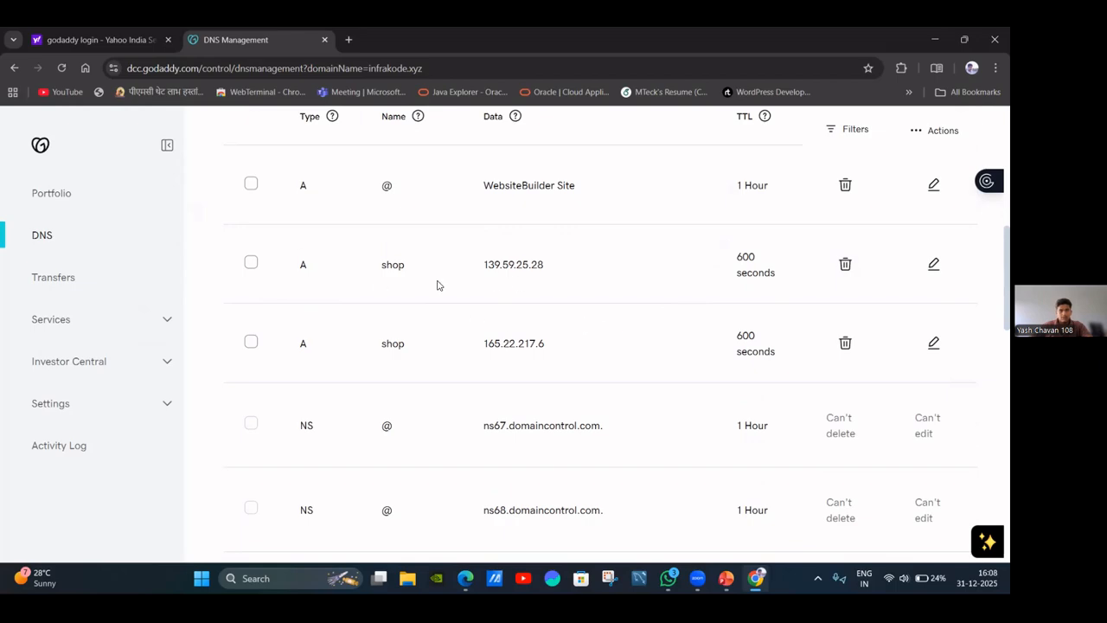
{"action": "scroll", "coordinate": [447, 282], "scroll_direction": "up", "scroll_amount": 2}
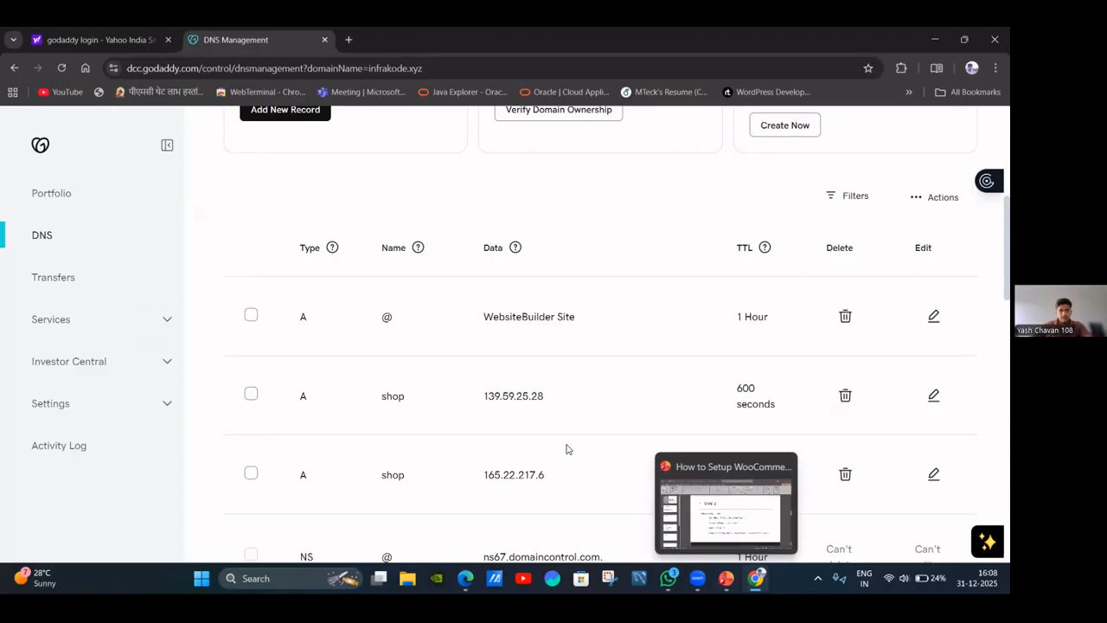
Advance the PowerPoint tutorial to the Step 3 DNS-propagation slide, then return to GoDaddy's DNS records.
{"action": "key", "text": "alt+Tab"}
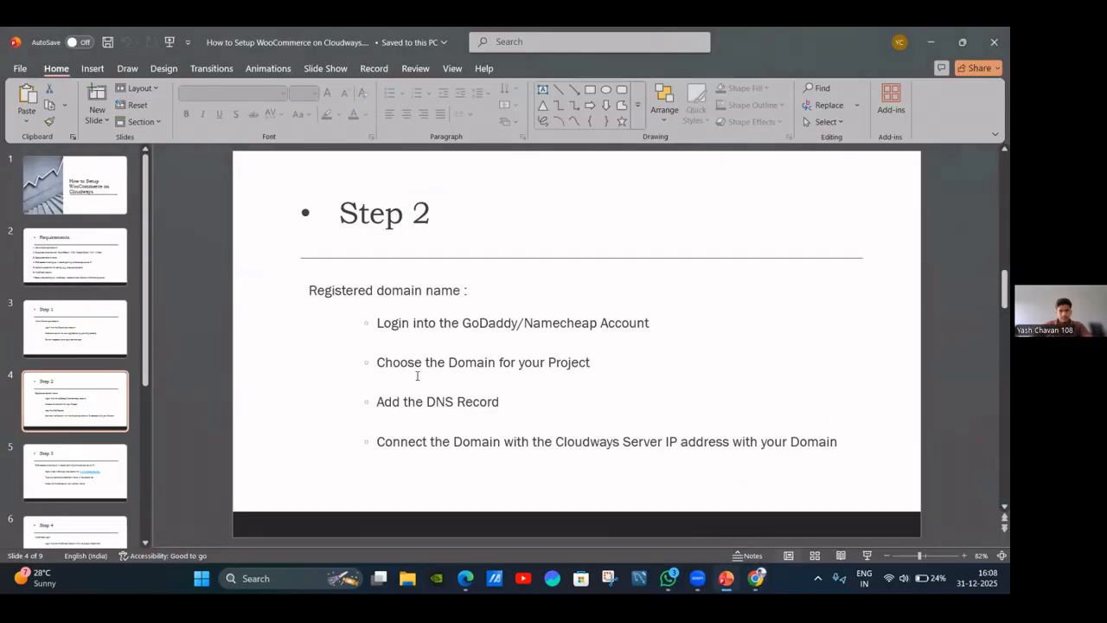
{"action": "scroll", "coordinate": [459, 382], "scroll_direction": "down", "scroll_amount": 1}
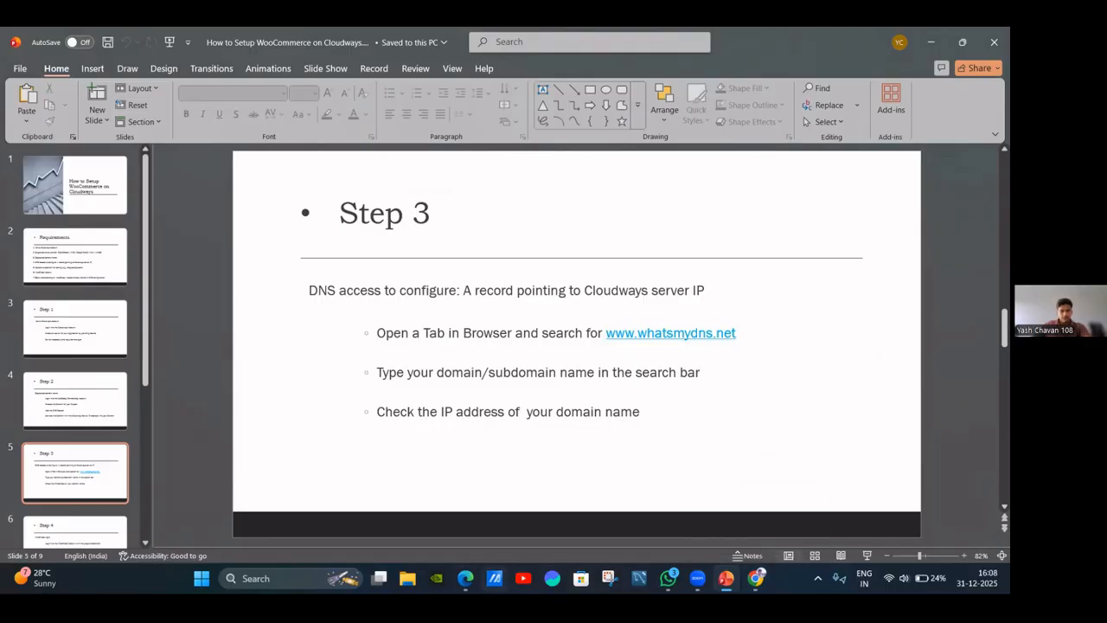
{"action": "left_click", "coordinate": [465, 578]}
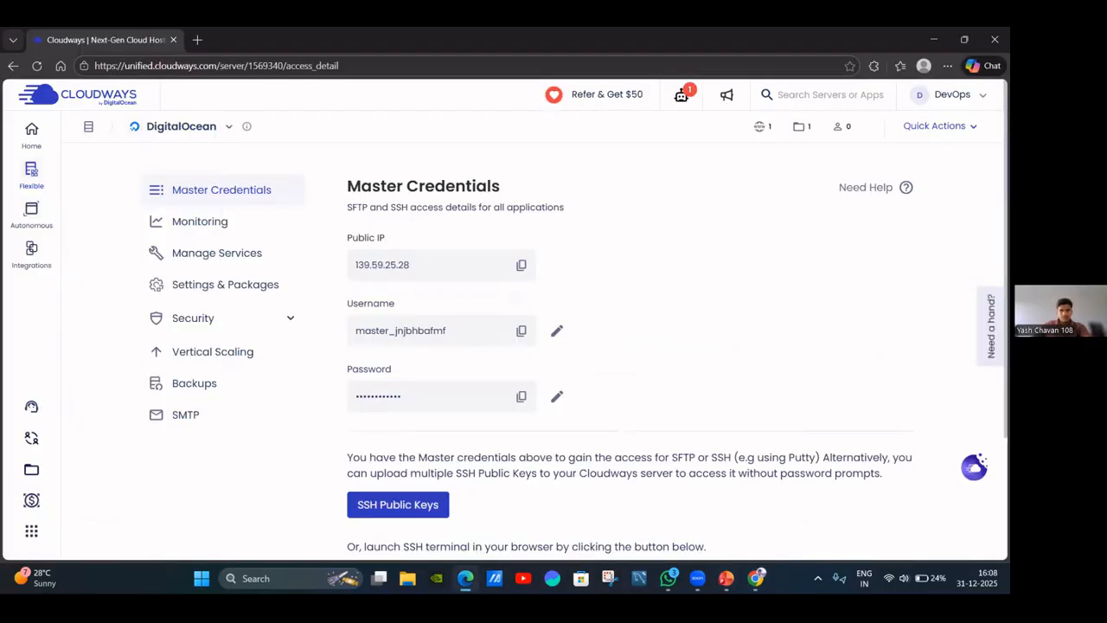
{"action": "left_click", "coordinate": [756, 578]}
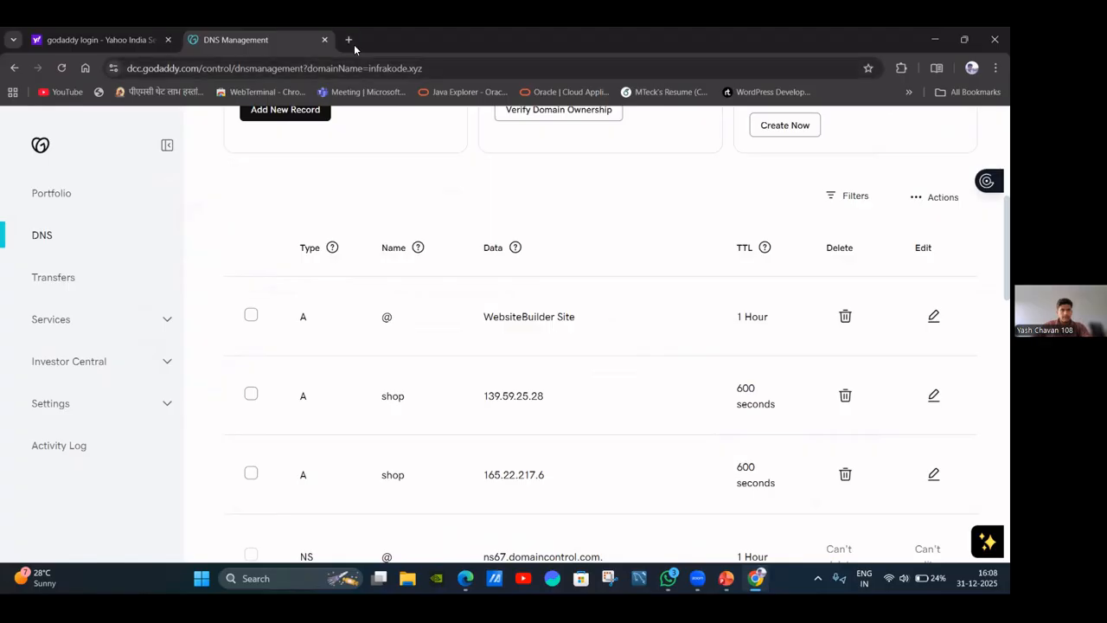
In a new tab, search 'whatismydns' and open the whatsmydns.net propagation checker result.
{"action": "key", "text": "ctrl+t"}
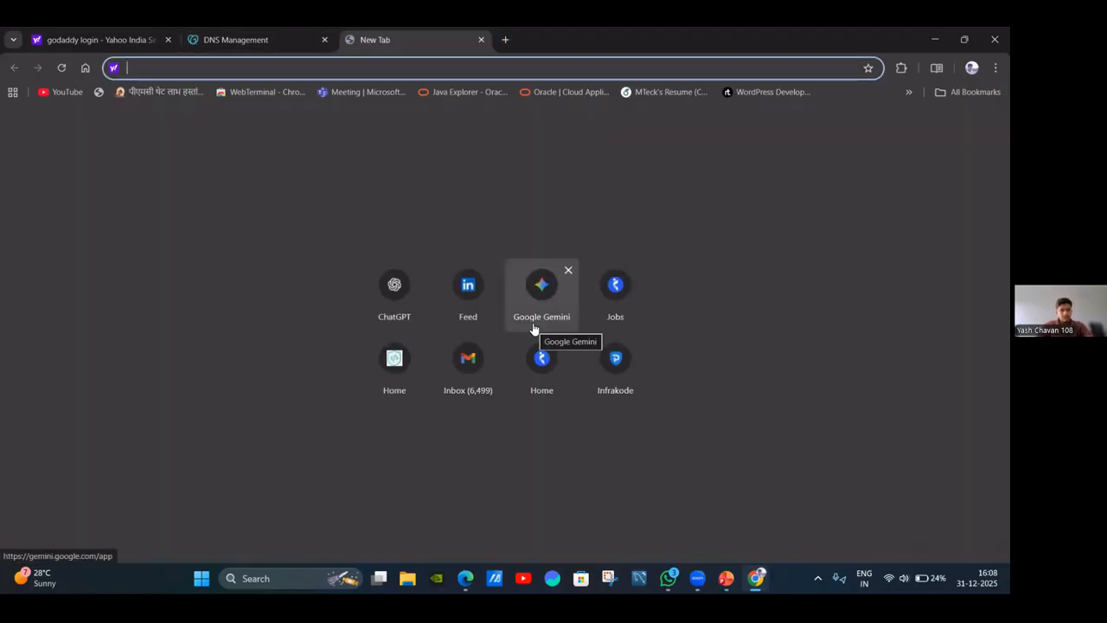
{"action": "type", "text": "what"}
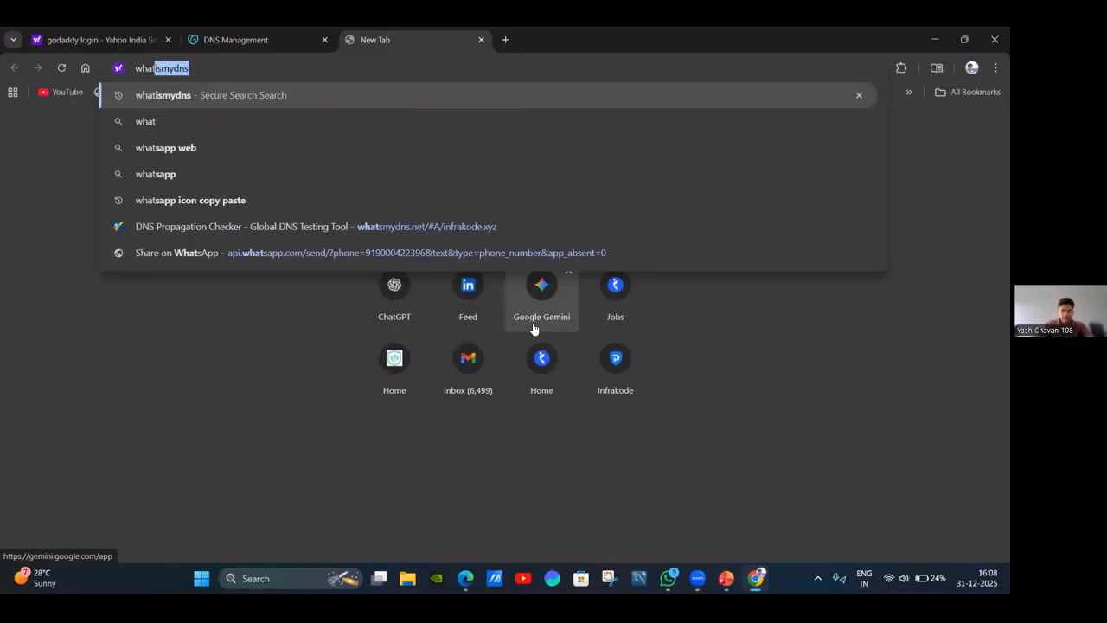
{"action": "key", "text": "Return"}
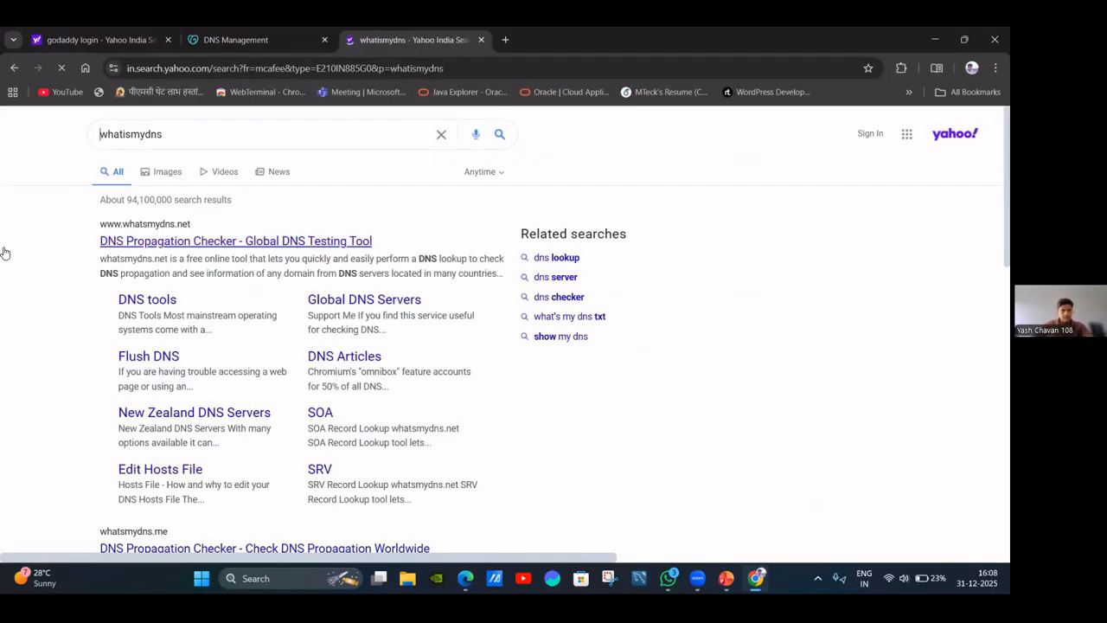
{"action": "left_click", "coordinate": [164, 242]}
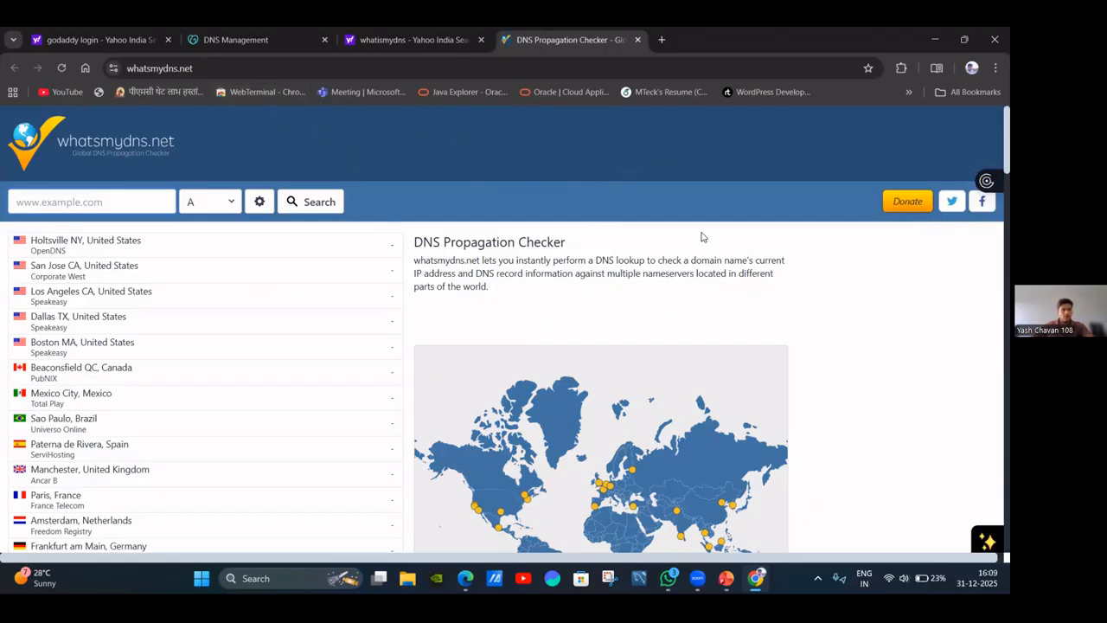
Run an A-record lookup for shop.infrakode.xyz on whatsmydns.net and rerun it to refresh results.
{"action": "left_click", "coordinate": [87, 201]}
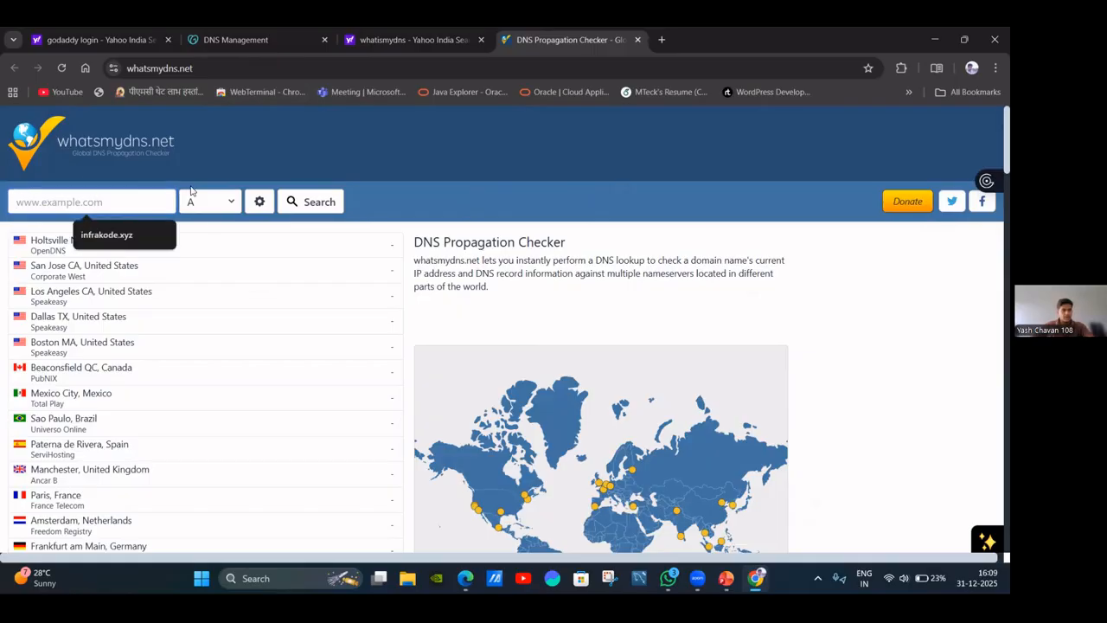
{"action": "left_click", "coordinate": [106, 234]}
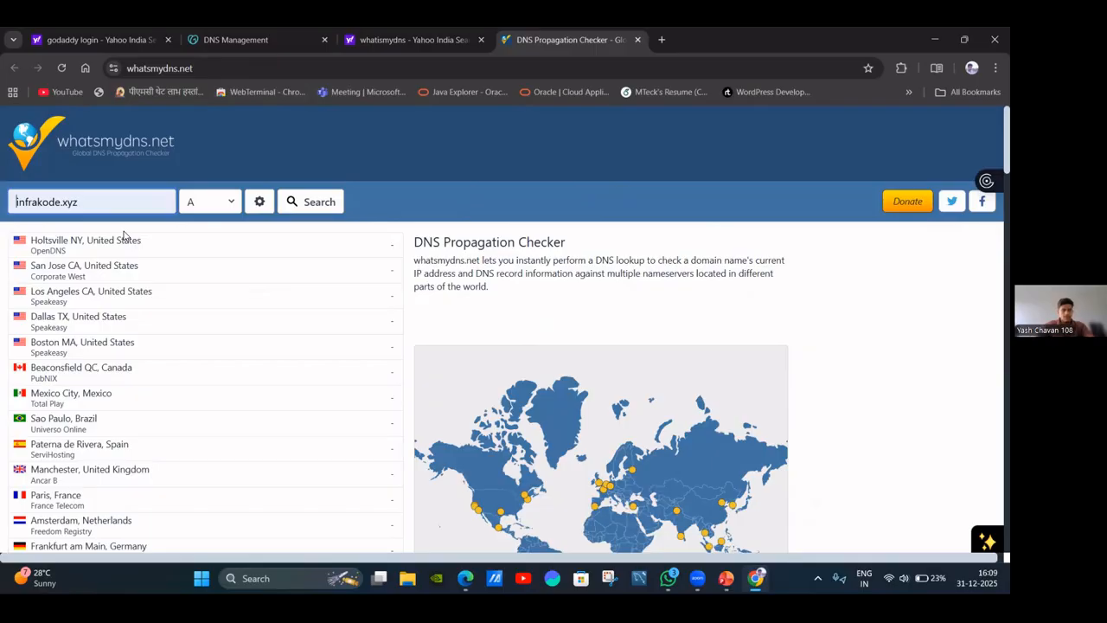
{"action": "key", "text": "Home"}
{"action": "type", "text": "shop."}
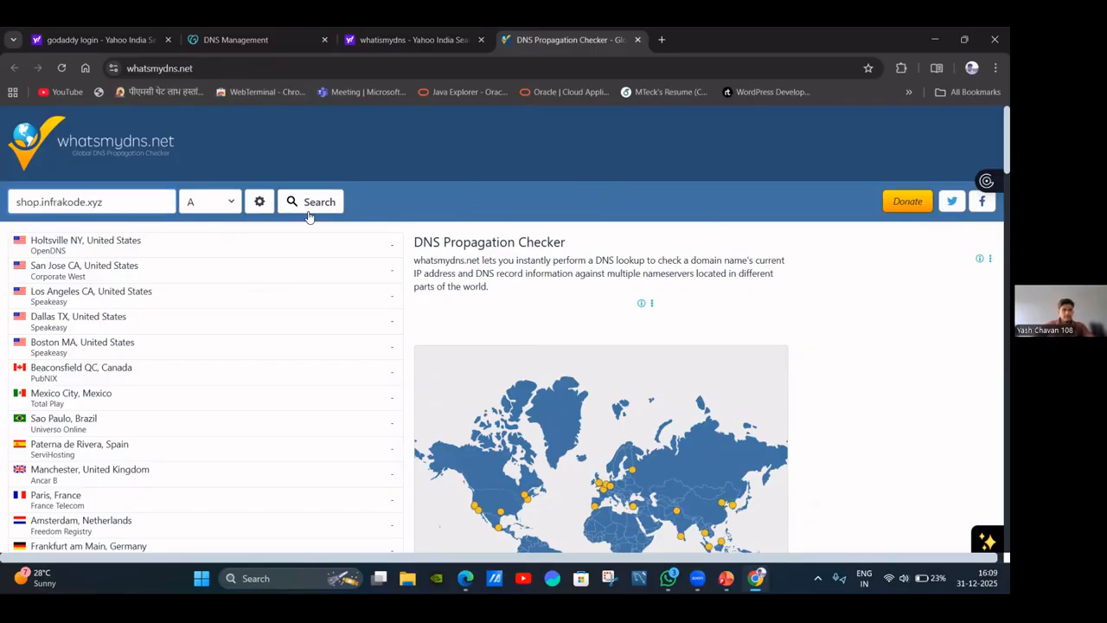
{"action": "left_click", "coordinate": [309, 210]}
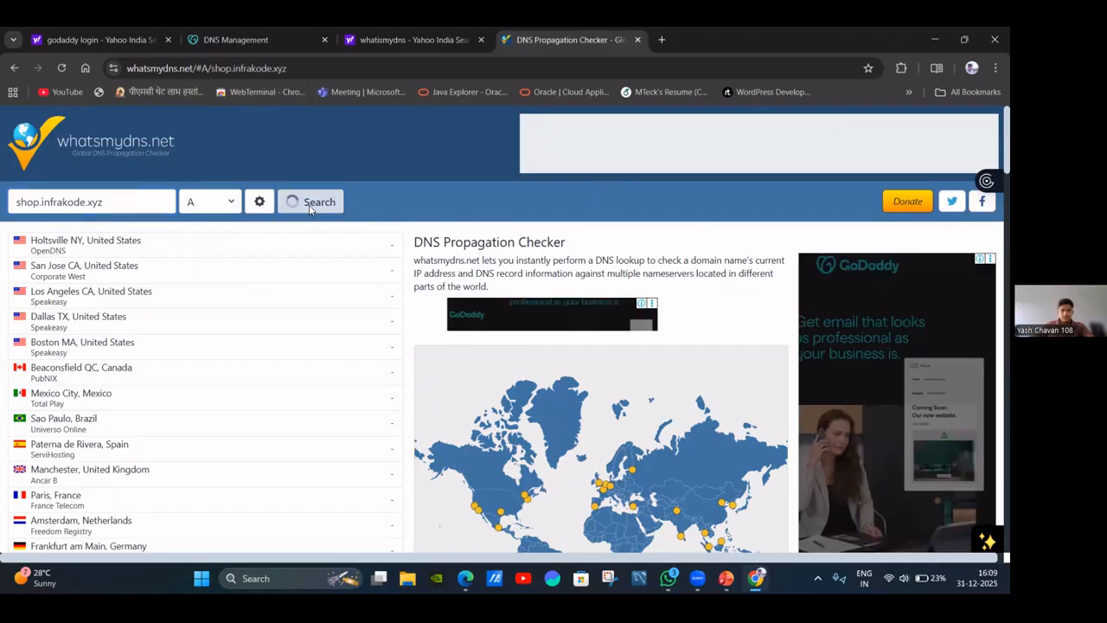
{"action": "scroll", "coordinate": [254, 271], "scroll_direction": "down", "scroll_amount": 2}
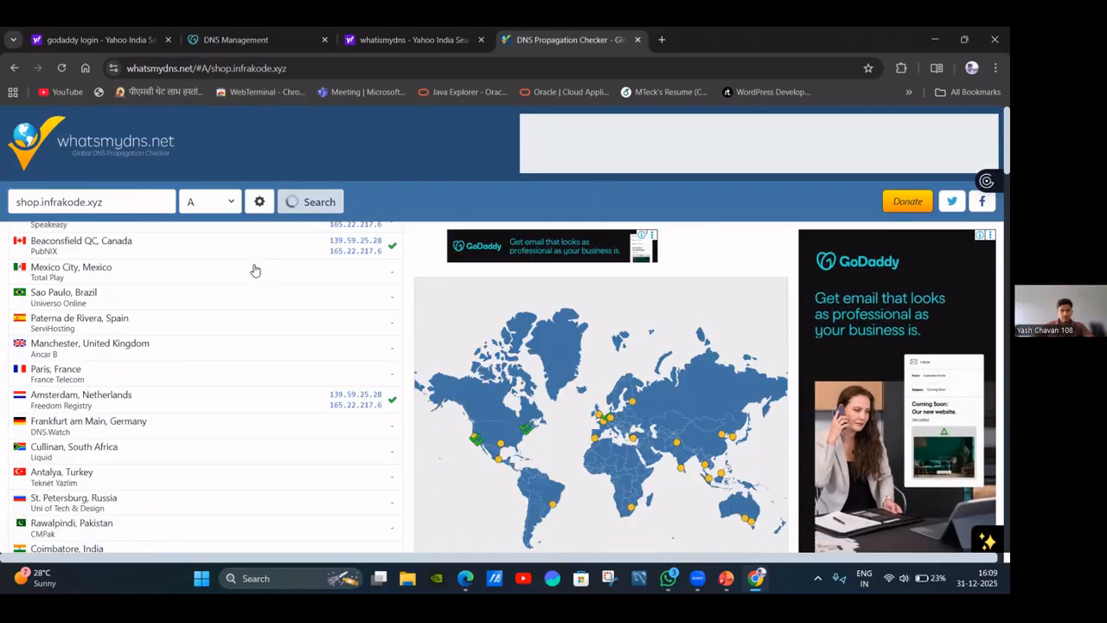
{"action": "scroll", "coordinate": [252, 281], "scroll_direction": "up", "scroll_amount": 2}
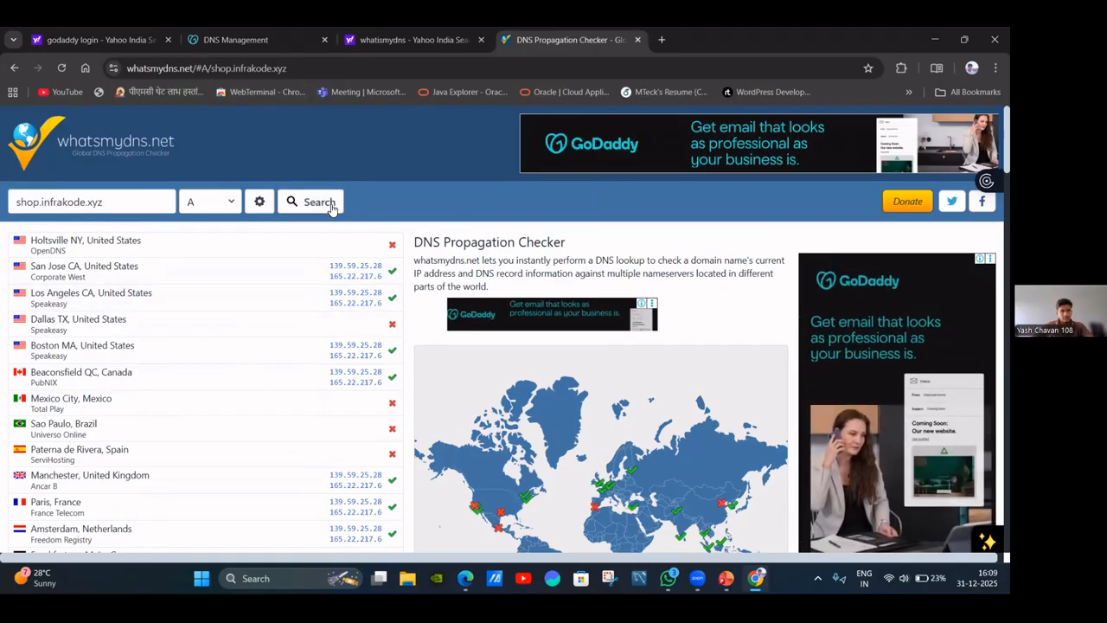
{"action": "left_click", "coordinate": [331, 203]}
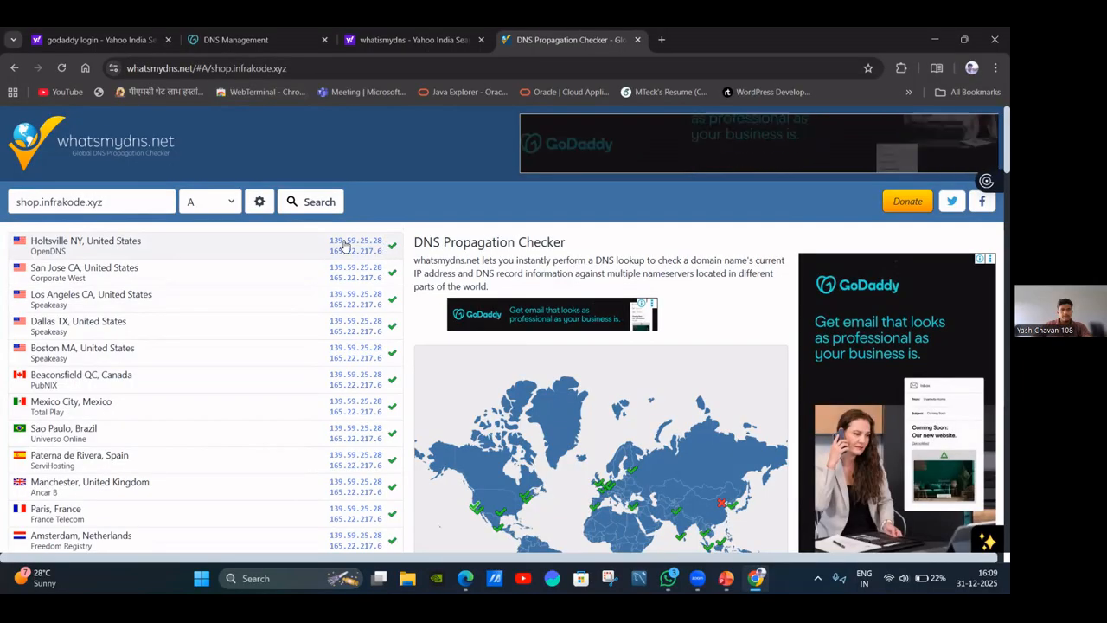
Compare Cloudways' public IP 139.59.25.28 with the propagation results, ending on the Cloudways credentials page.
{"action": "left_click", "coordinate": [465, 578]}
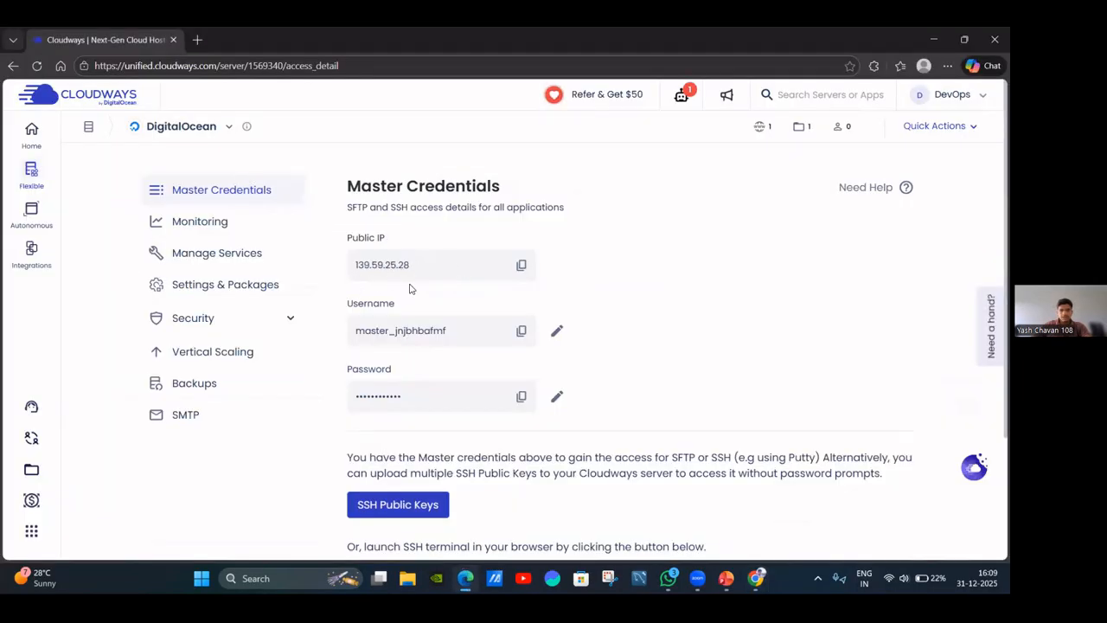
{"action": "left_click", "coordinate": [753, 572]}
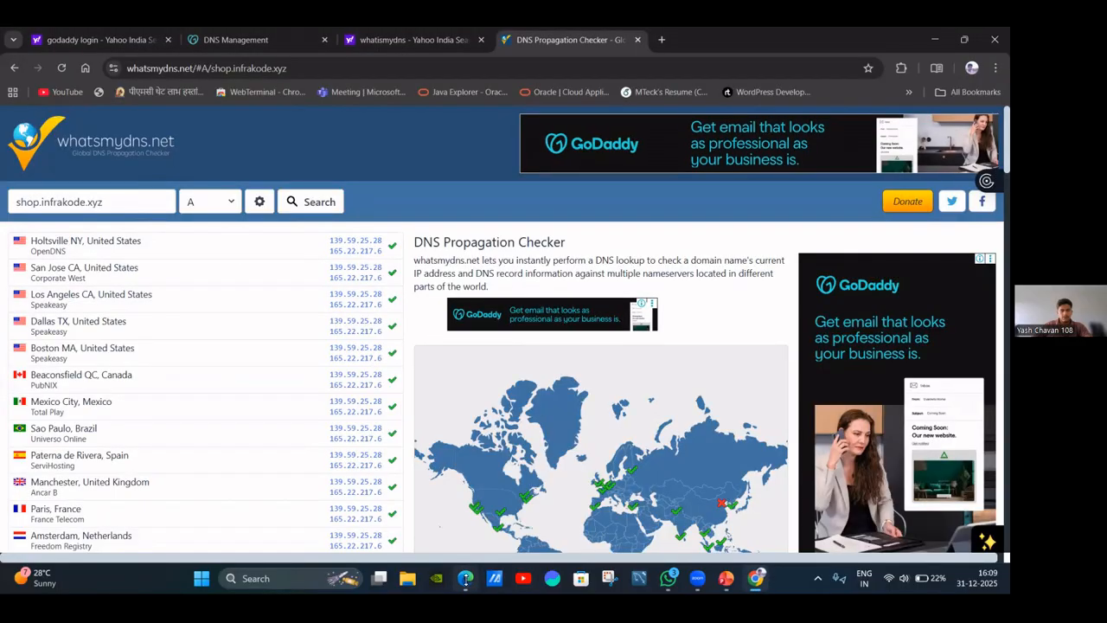
{"action": "left_click", "coordinate": [465, 577]}
{"action": "left_click", "coordinate": [465, 578]}
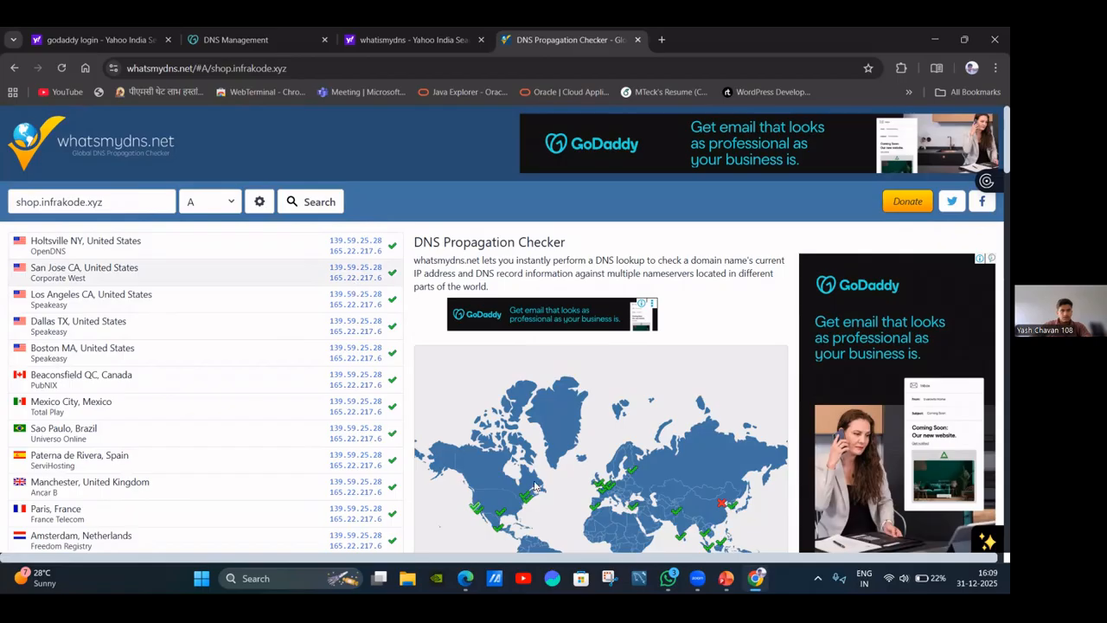
{"action": "left_click", "coordinate": [465, 578]}
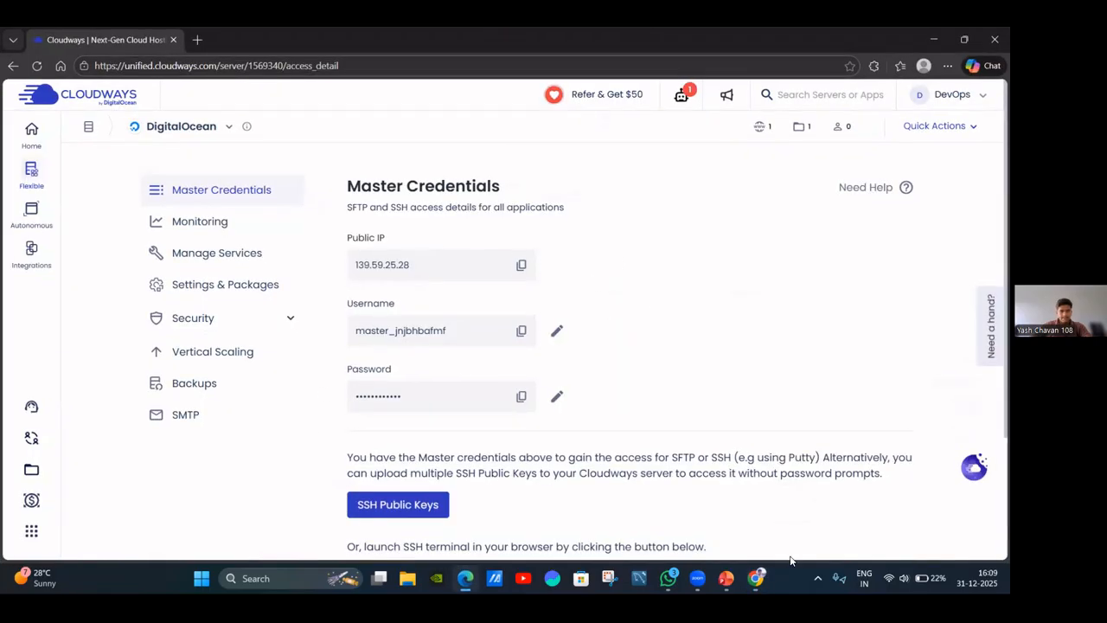
Browse the server's Monitoring, Manage Services and Master Credentials pages.
{"action": "scroll", "coordinate": [327, 285], "scroll_direction": "down", "scroll_amount": 1}
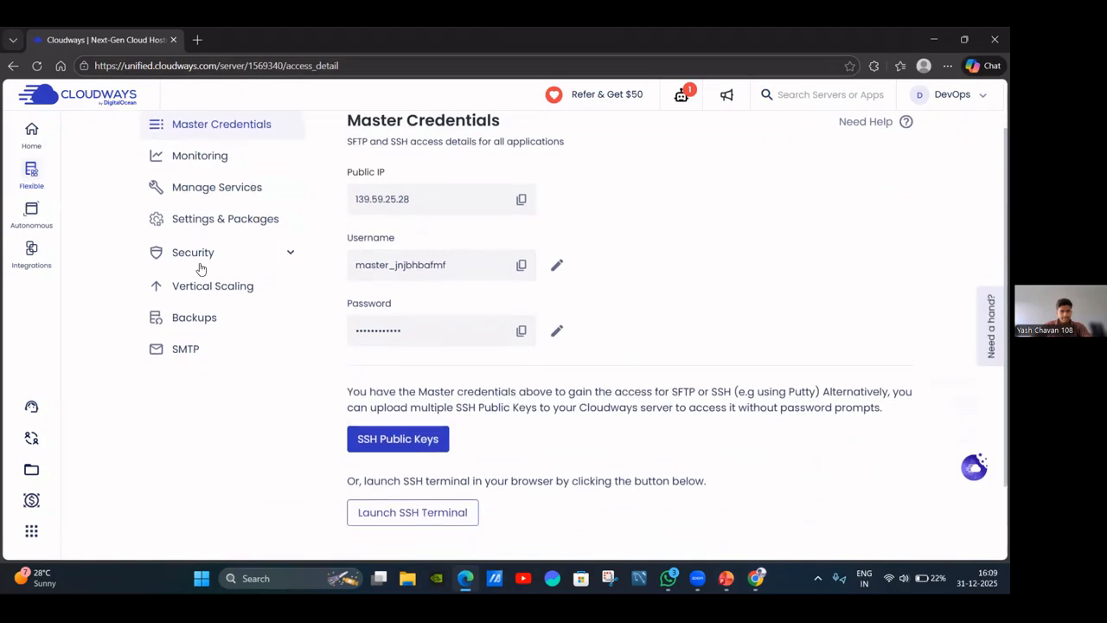
{"action": "scroll", "coordinate": [200, 267], "scroll_direction": "up", "scroll_amount": 1}
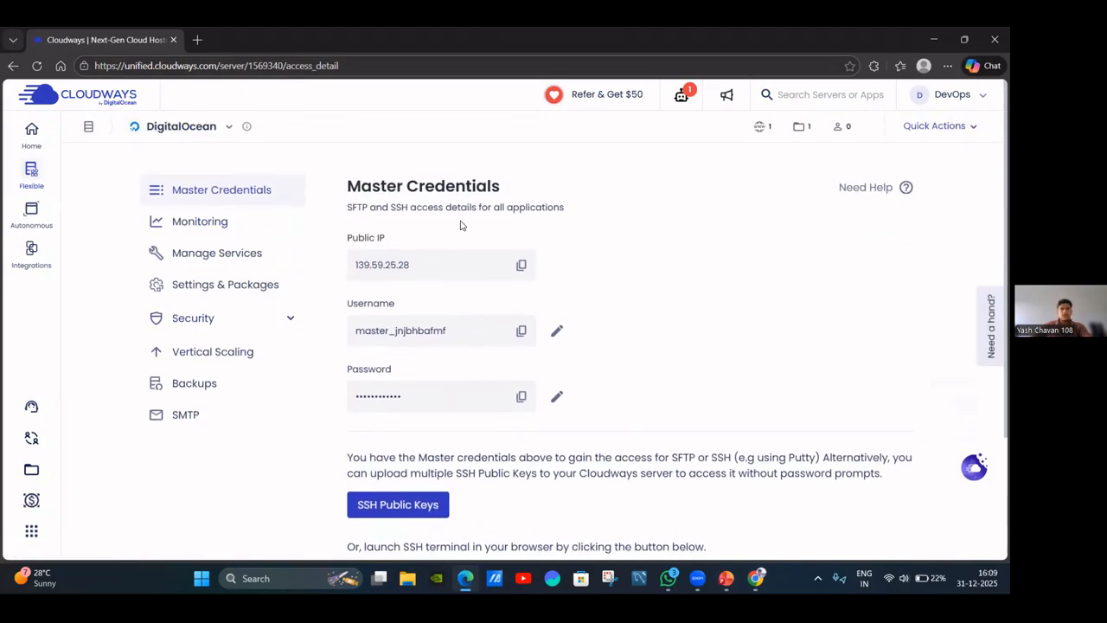
{"action": "left_click", "coordinate": [223, 223]}
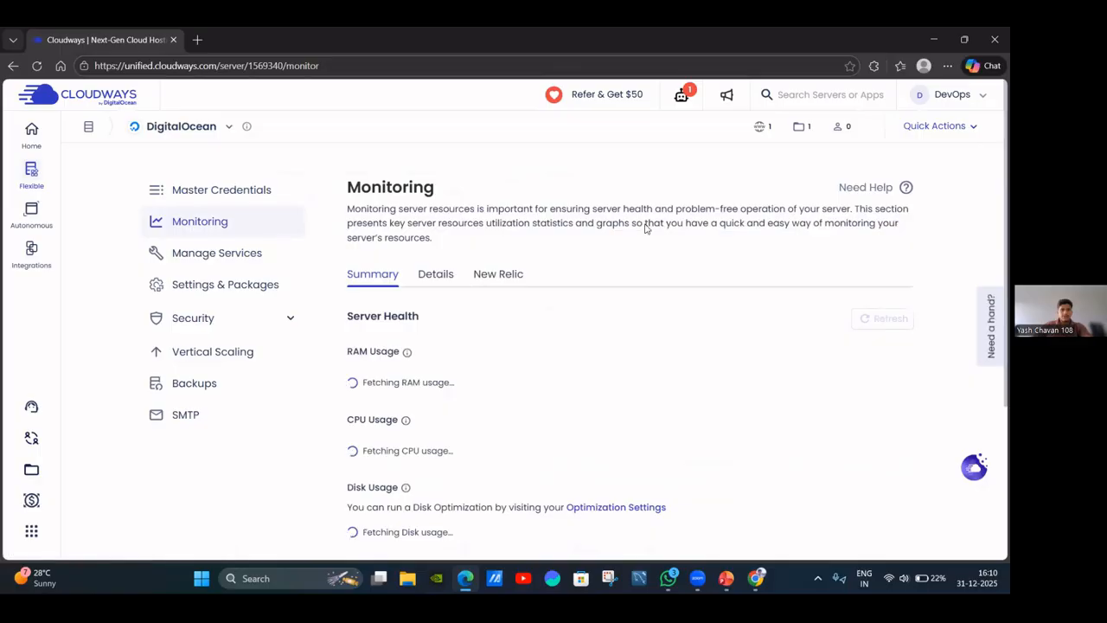
{"action": "left_click", "coordinate": [200, 257]}
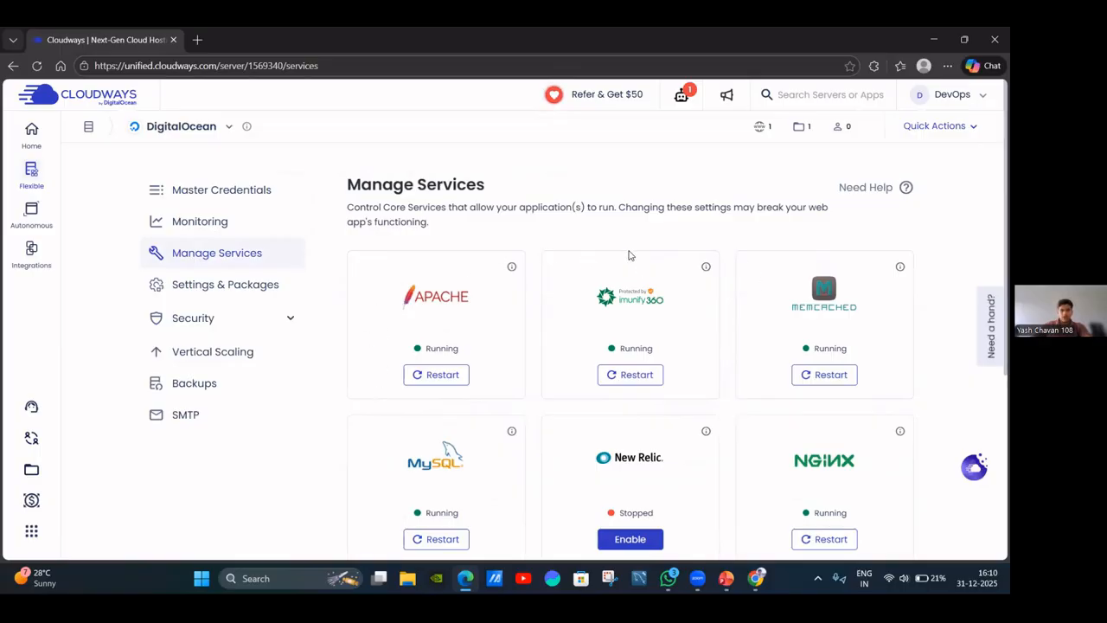
{"action": "scroll", "coordinate": [539, 225], "scroll_direction": "down", "scroll_amount": 3}
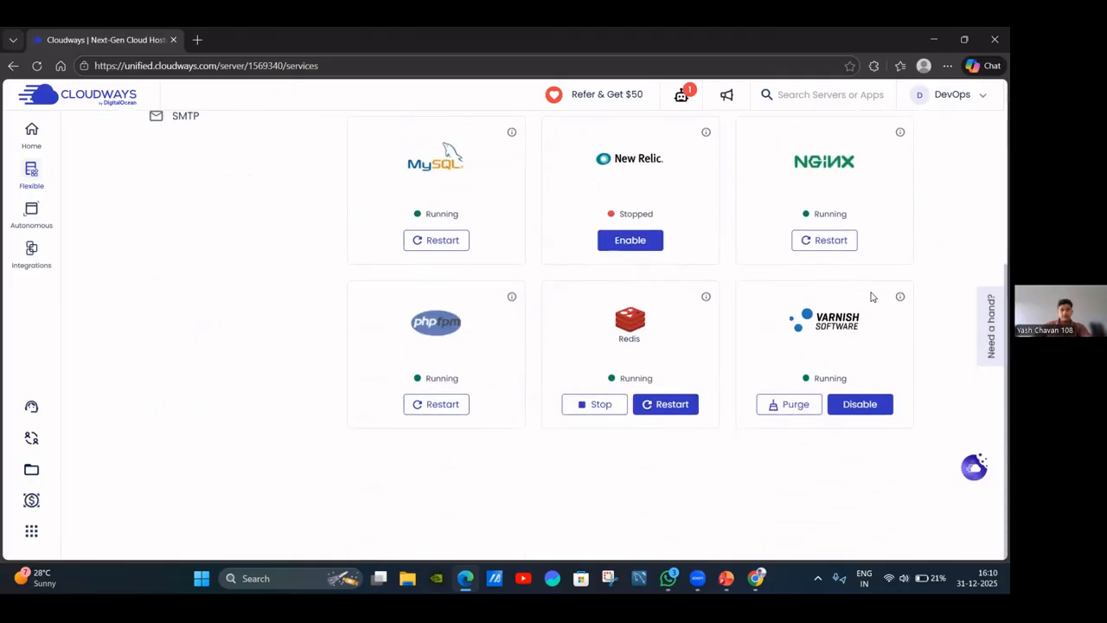
{"action": "scroll", "coordinate": [586, 345], "scroll_direction": "up", "scroll_amount": 3}
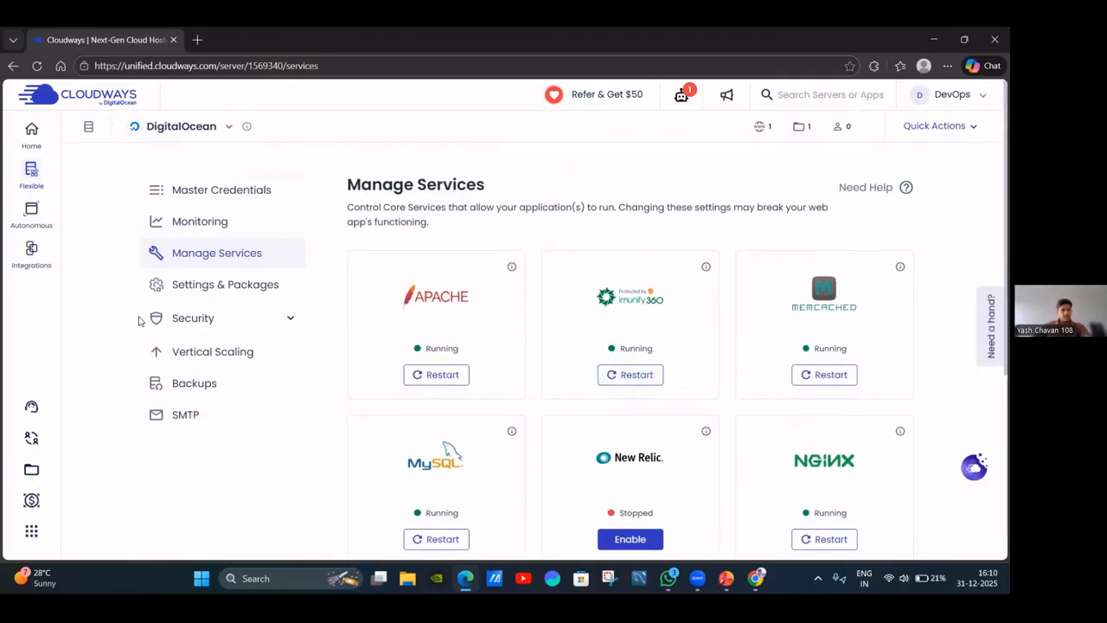
{"action": "left_click", "coordinate": [239, 204]}
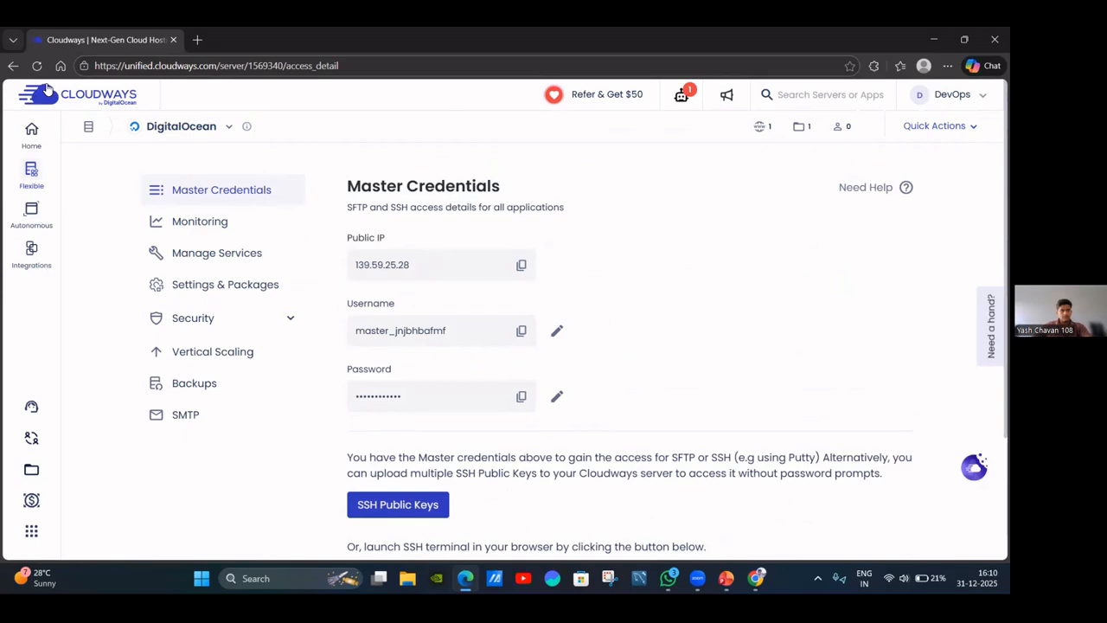
Revisit Master Credentials, then go to My Servers to list the DigitalOcean server.
{"action": "left_click", "coordinate": [15, 68]}
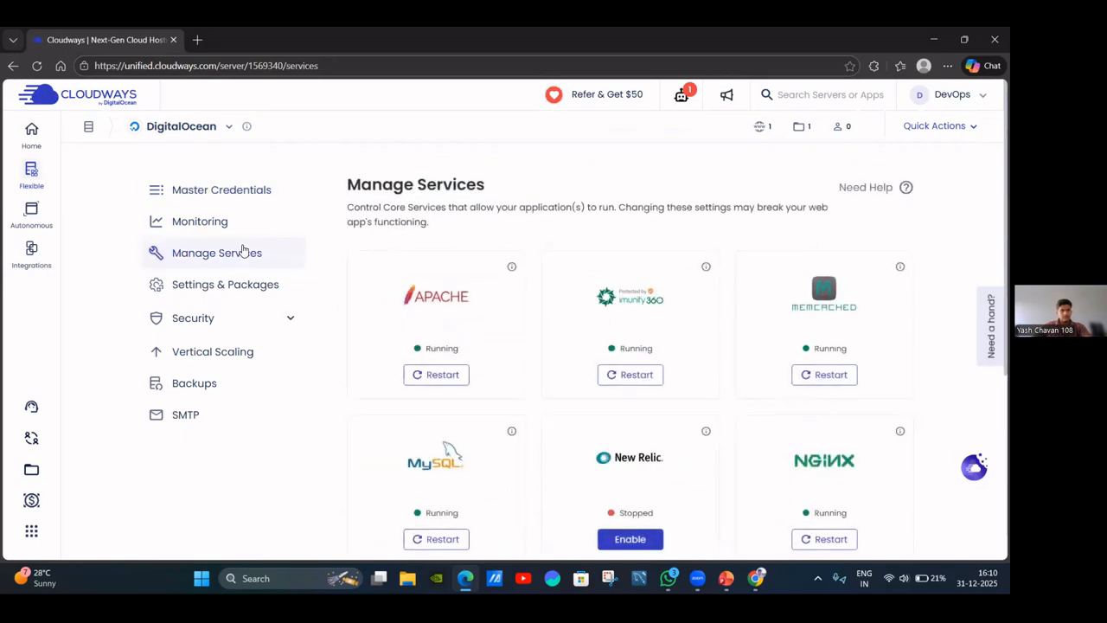
{"action": "left_click", "coordinate": [212, 191]}
{"action": "scroll", "coordinate": [554, 276], "scroll_direction": "down", "scroll_amount": 2}
{"action": "scroll", "coordinate": [540, 282], "scroll_direction": "up", "scroll_amount": 1}
{"action": "scroll", "coordinate": [539, 282], "scroll_direction": "up", "scroll_amount": 1}
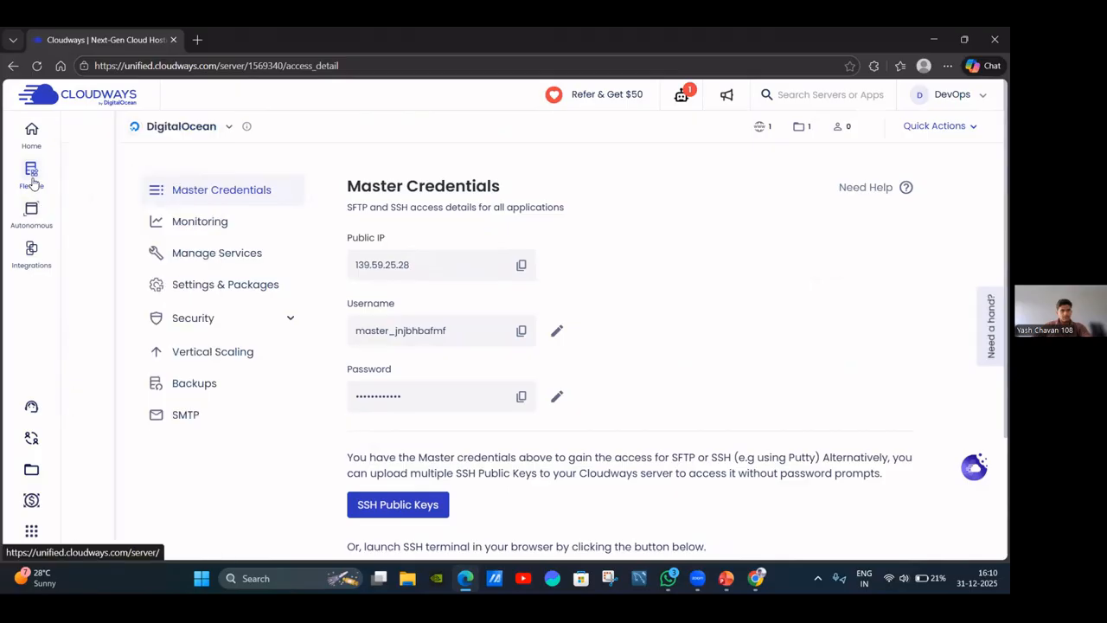
{"action": "mouse_move", "coordinate": [33, 177]}
{"action": "left_click", "coordinate": [121, 192]}
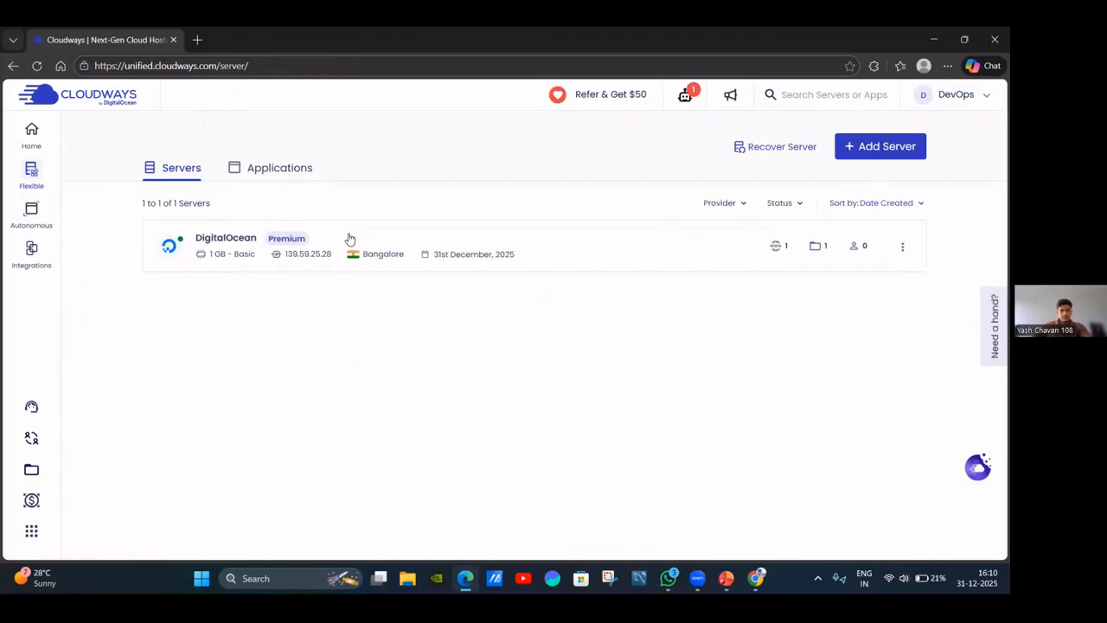
Open the ShopInfrakode application from the Applications list and go to its Domain Management.
{"action": "left_click", "coordinate": [292, 177]}
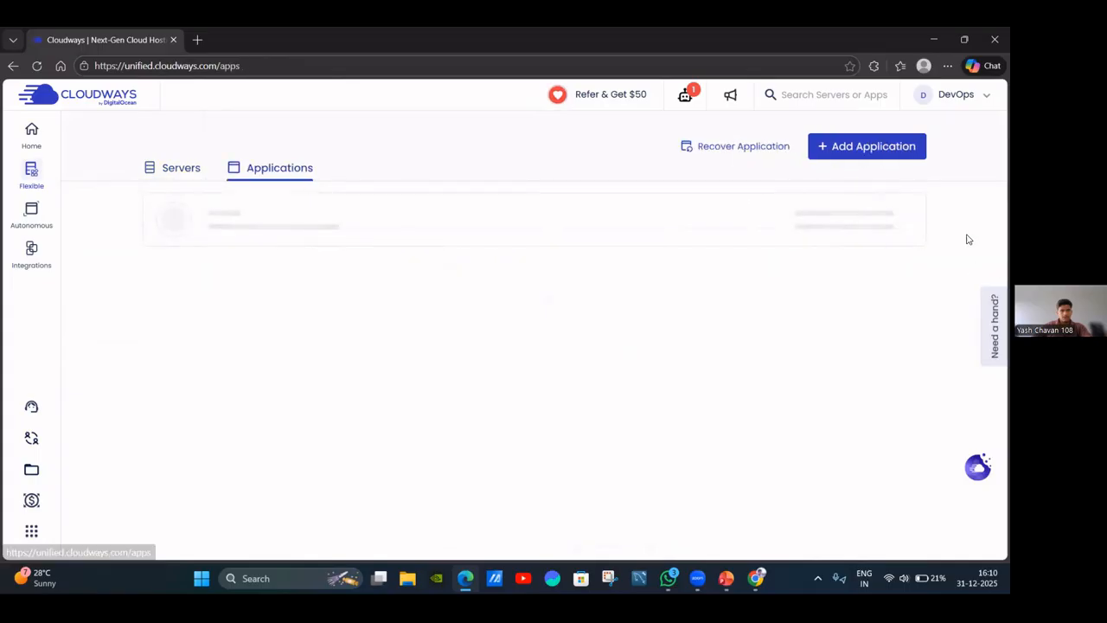
{"action": "left_click", "coordinate": [567, 239]}
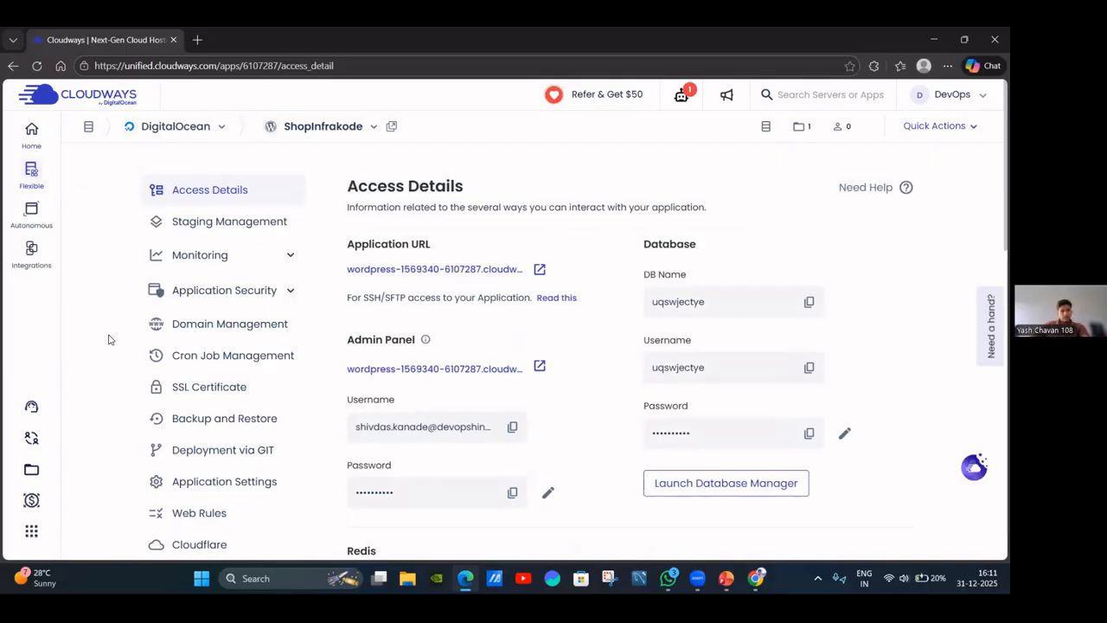
{"action": "left_click", "coordinate": [246, 332]}
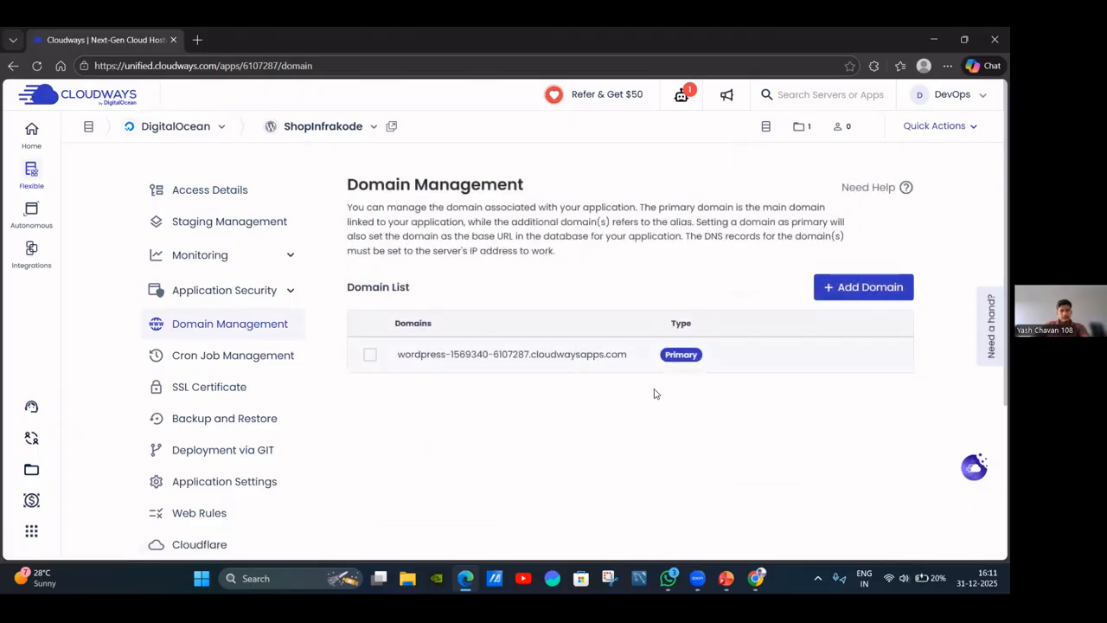
Add shop.infrakode.xyz, copied from the DNS checker, as an alias domain of ShopInfrakode.
{"action": "left_click", "coordinate": [865, 293]}
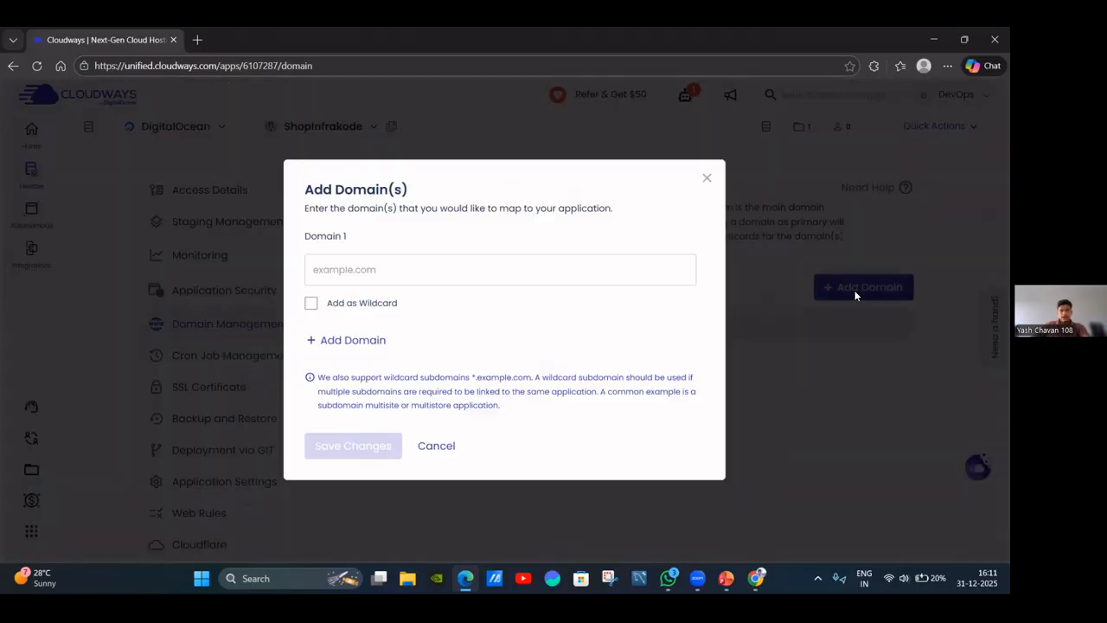
{"action": "left_click", "coordinate": [367, 269]}
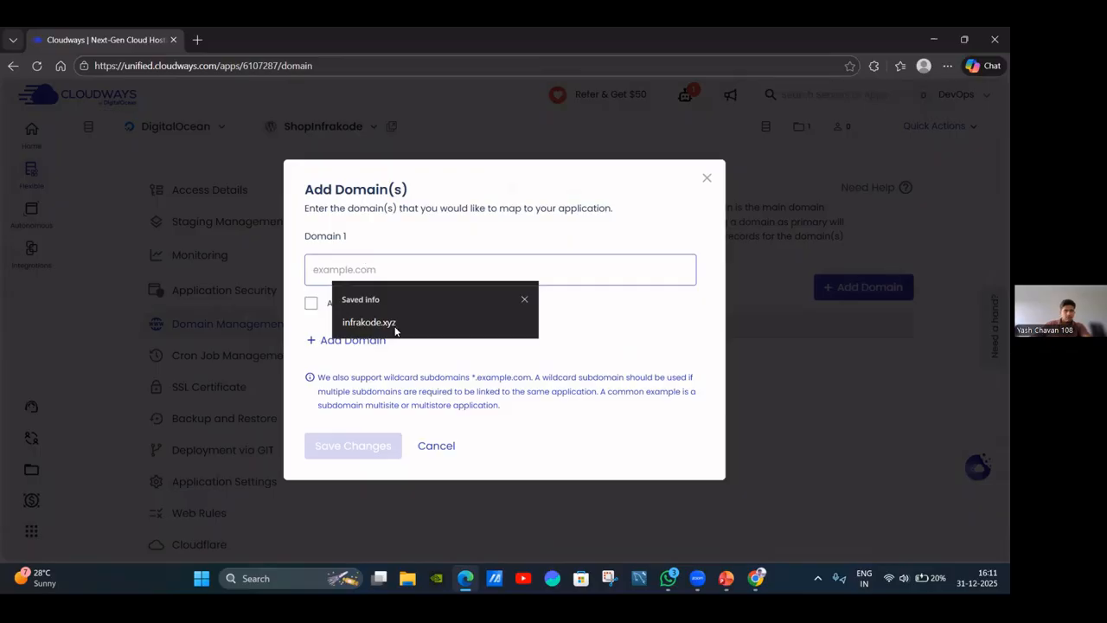
{"action": "left_click", "coordinate": [381, 325]}
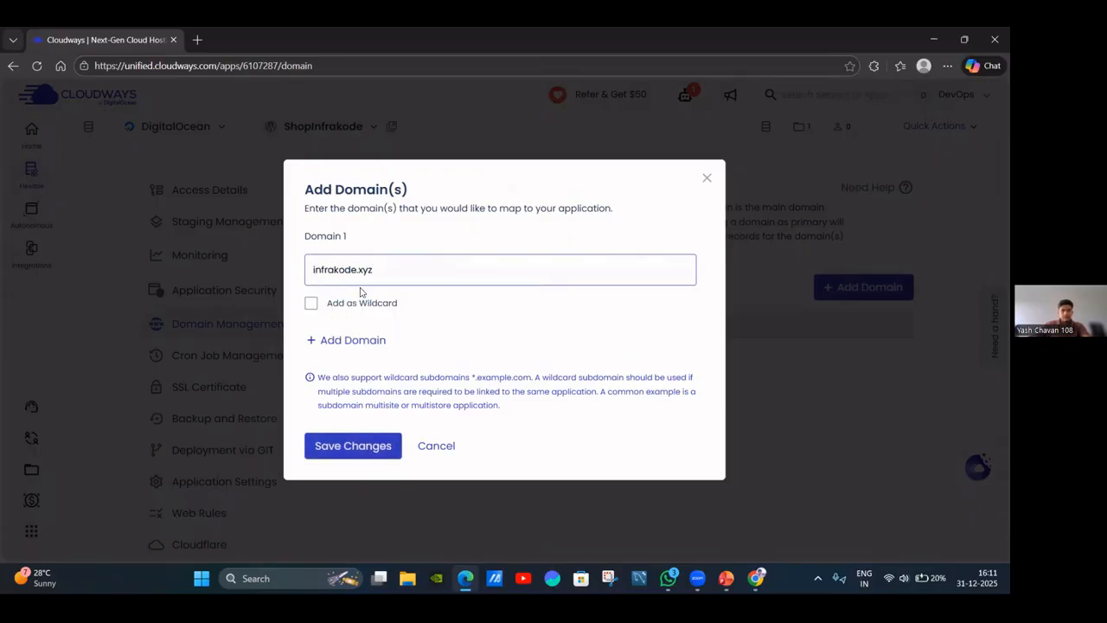
{"action": "key", "text": "ctrl+a"}
{"action": "key", "text": "Left"}
{"action": "type", "text": "shop"}
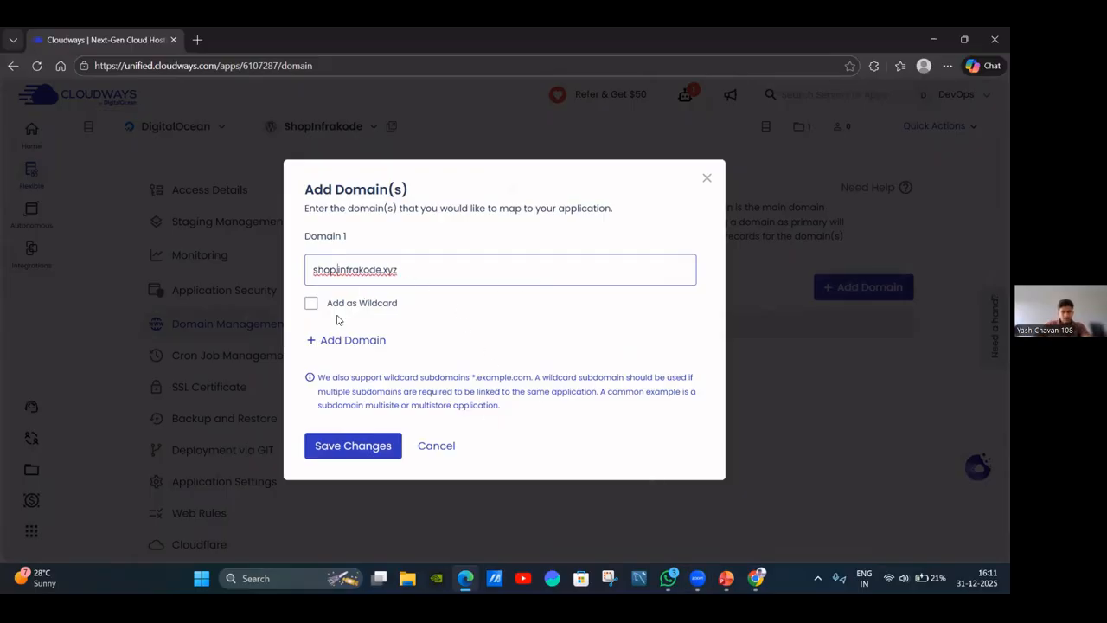
{"action": "left_click", "coordinate": [757, 577]}
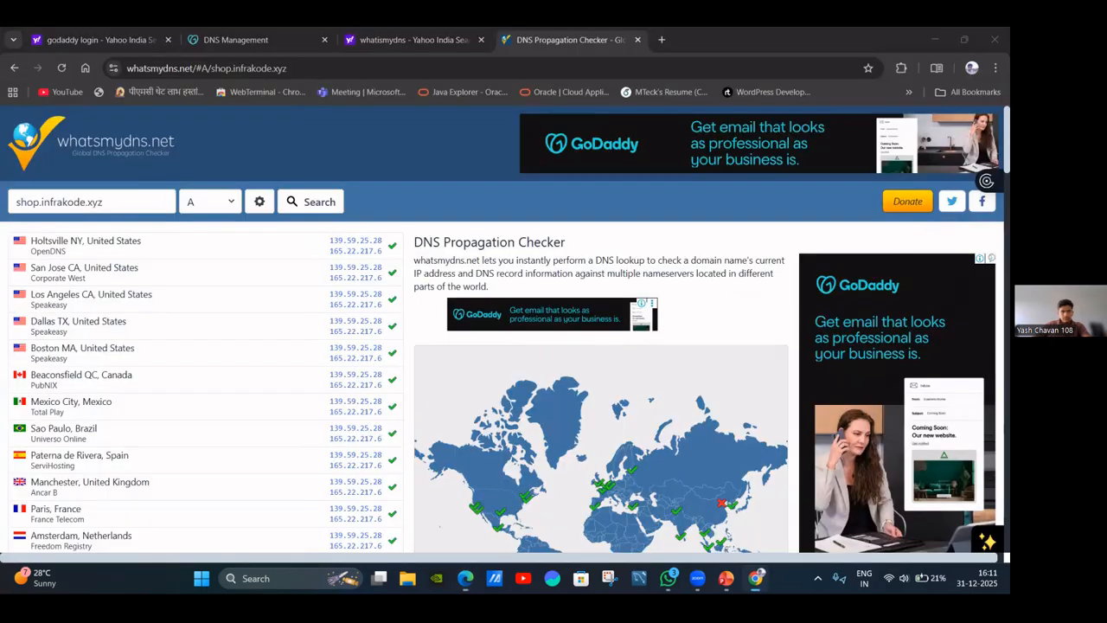
{"action": "left_click_drag", "start_coordinate": [103, 201], "coordinate": [12, 202]}
{"action": "key", "text": "ctrl+c"}
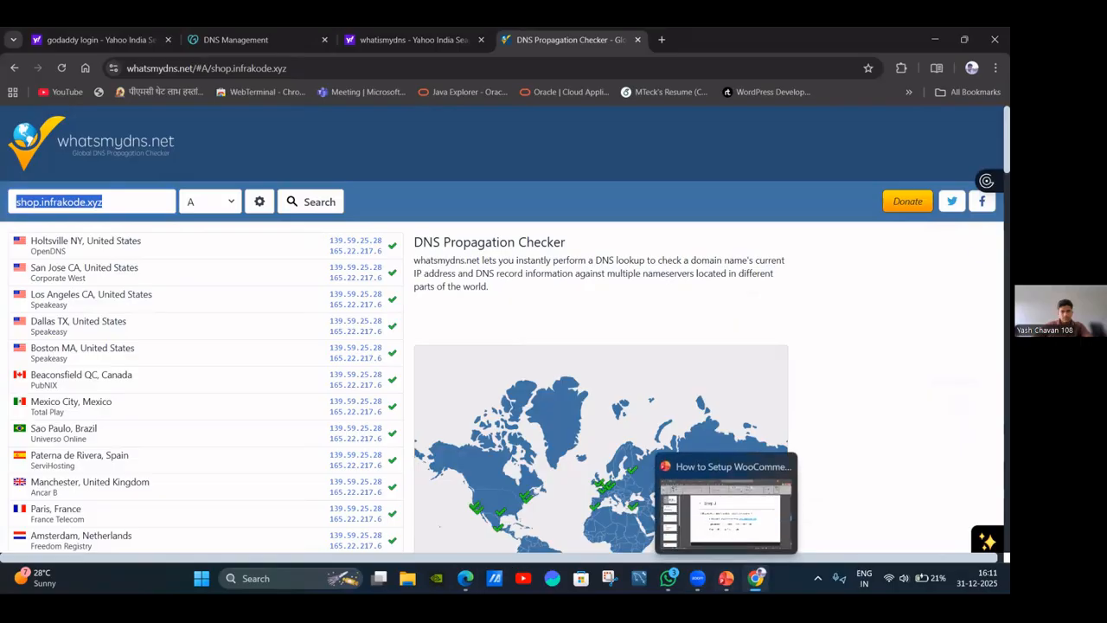
{"action": "left_click", "coordinate": [465, 578]}
{"action": "key", "text": "ctrl+a"}
{"action": "key", "text": "ctrl+v"}
{"action": "left_click", "coordinate": [364, 447]}
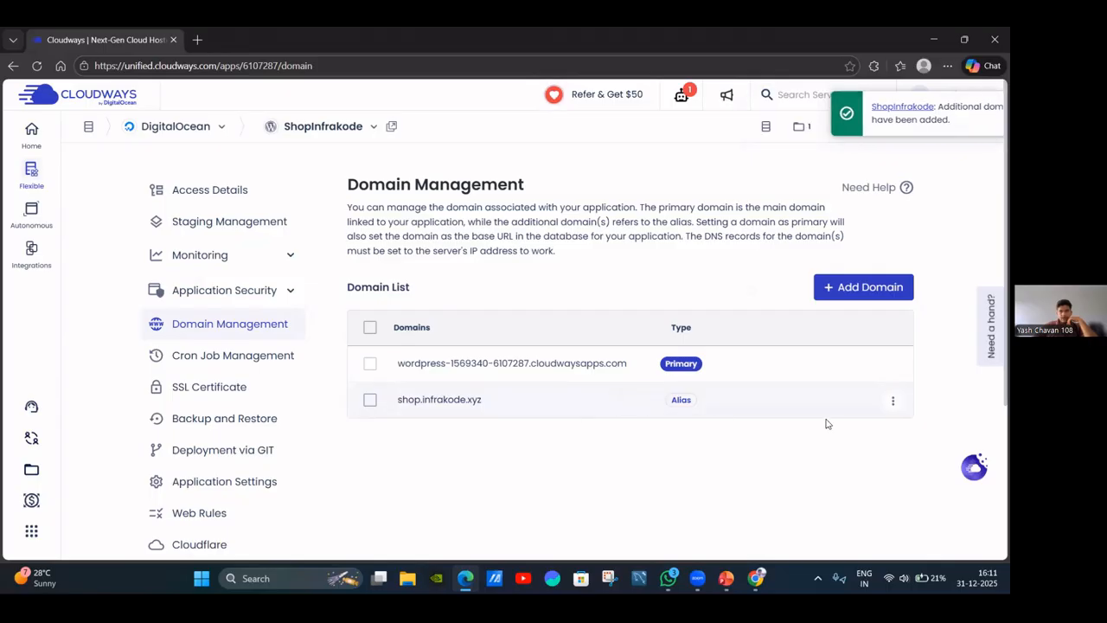
Use Make Primary on the shop.infrakode.xyz row and confirm Set as Primary.
{"action": "left_click", "coordinate": [369, 400]}
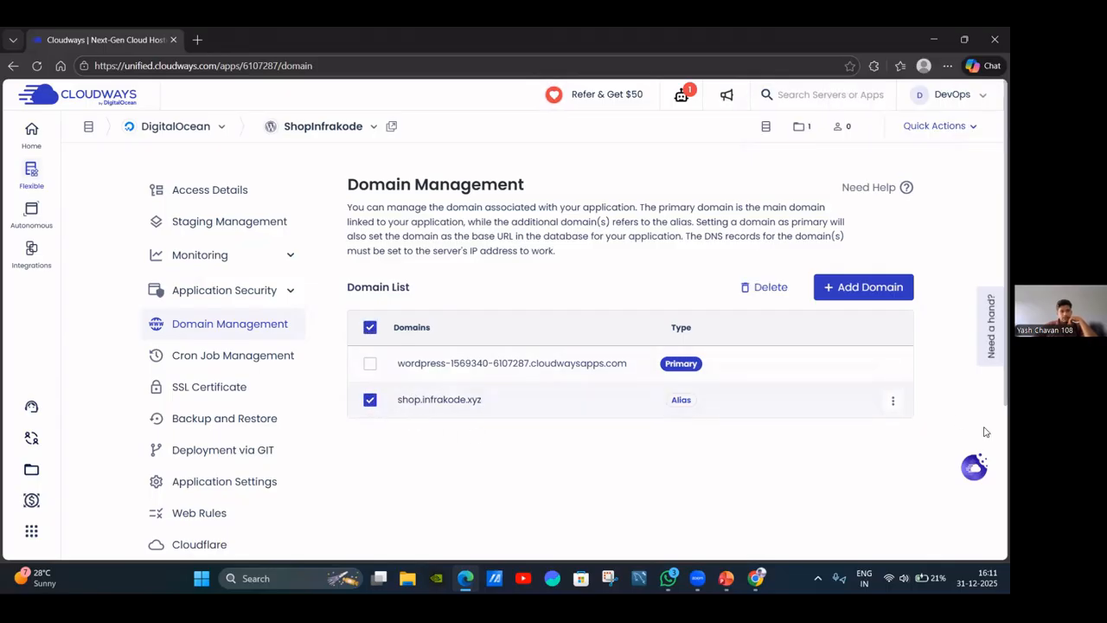
{"action": "left_click", "coordinate": [893, 399]}
{"action": "left_click", "coordinate": [873, 351]}
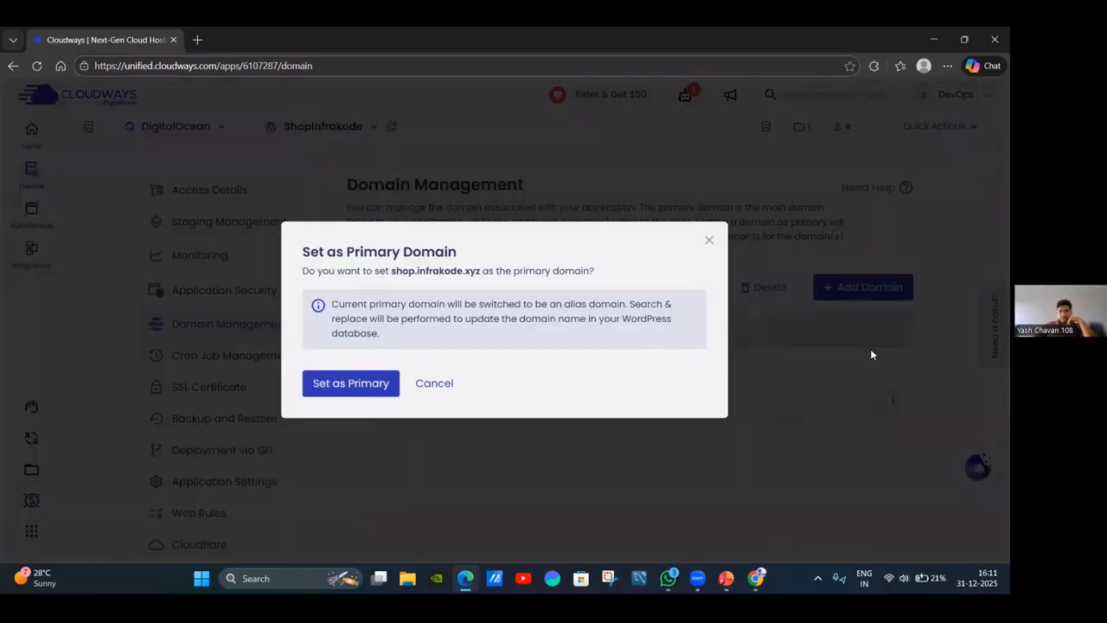
{"action": "left_click", "coordinate": [354, 383]}
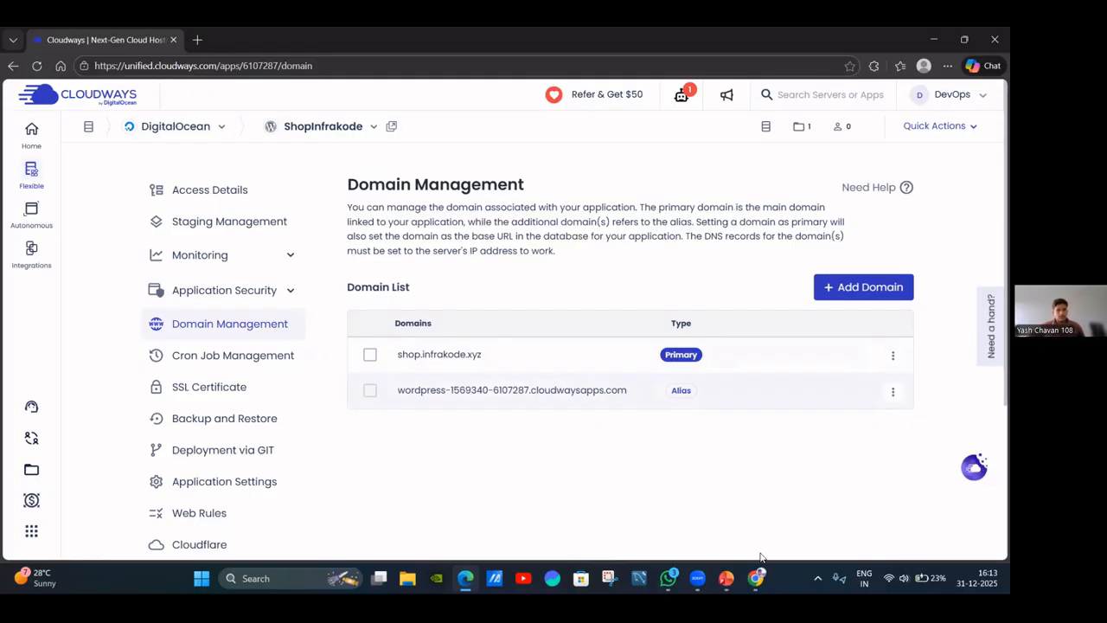
Bring up PowerPoint and advance from slide 5 to slide 6, the Step 4 WordPress Login slide.
{"action": "left_click", "coordinate": [727, 578]}
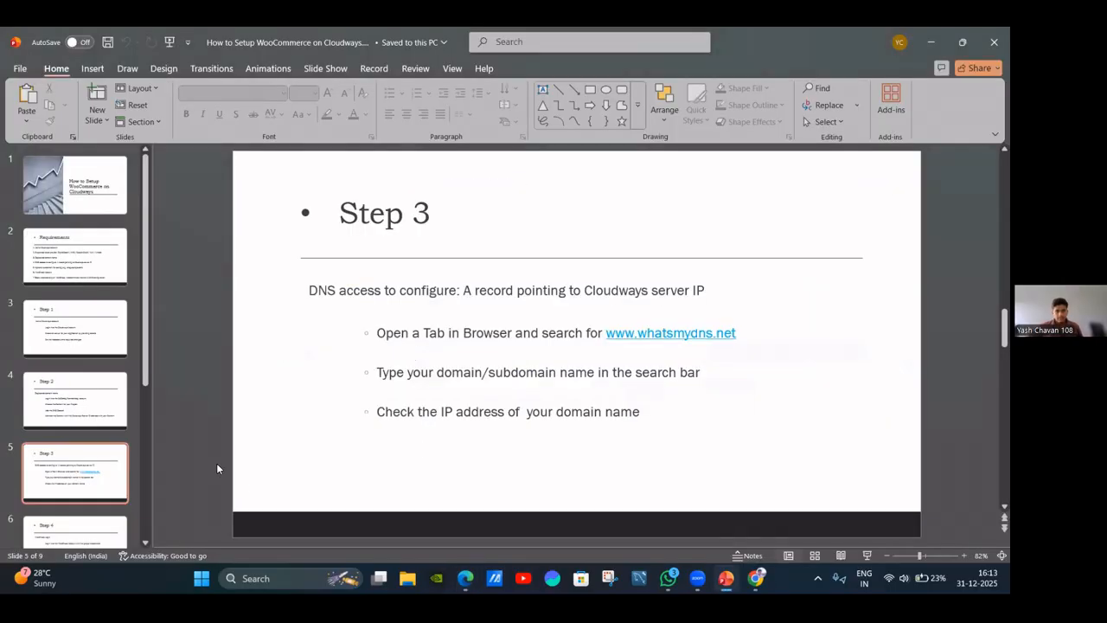
{"action": "scroll", "coordinate": [502, 370], "scroll_direction": "down", "scroll_amount": 1}
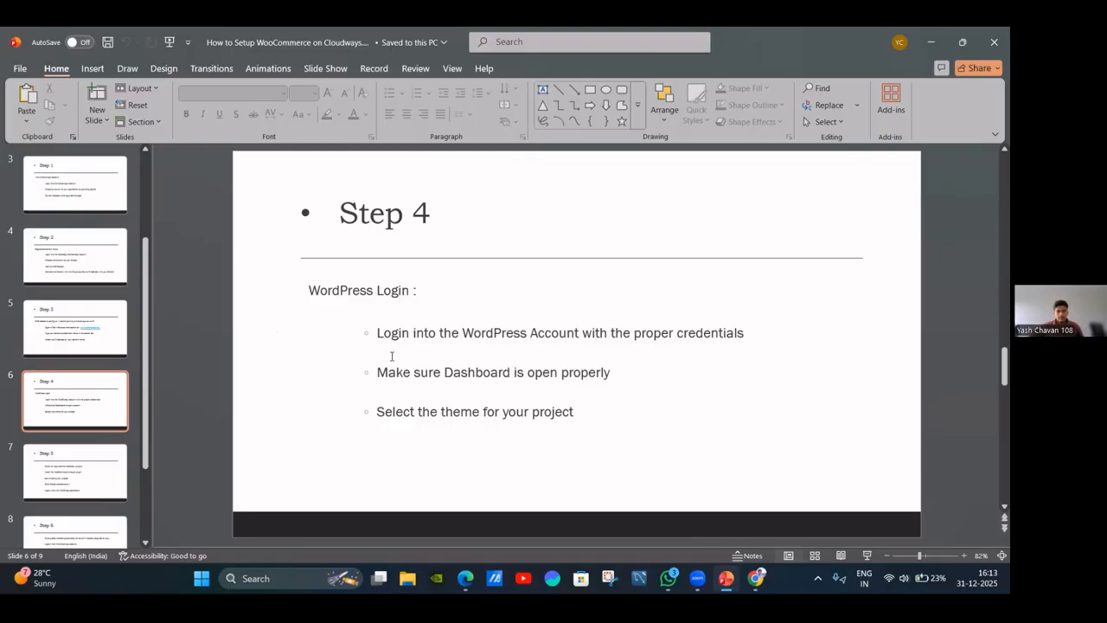
{"action": "mouse_move", "coordinate": [727, 578]}
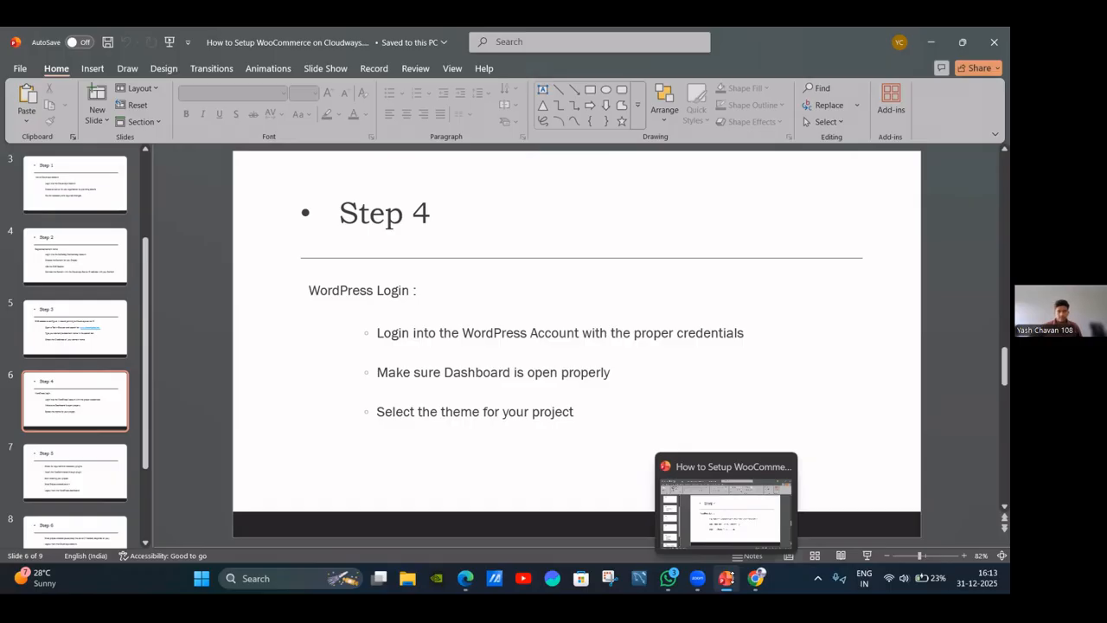
Open the WordPress Admin Panel from Access Details in a new tab and copy the admin username.
{"action": "left_click", "coordinate": [465, 578]}
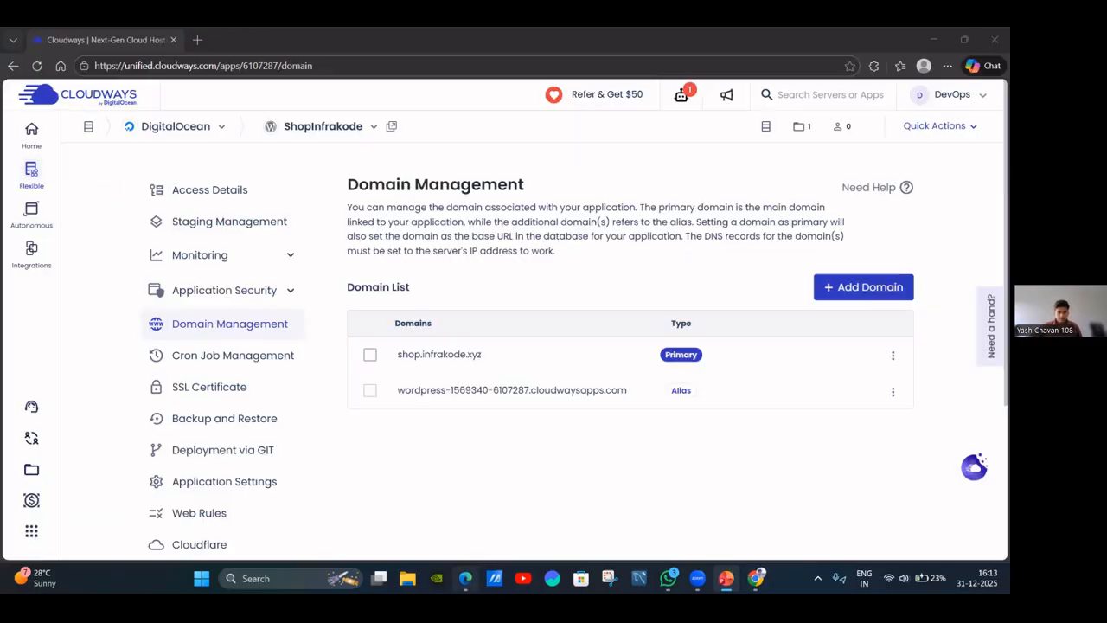
{"action": "left_click", "coordinate": [198, 194]}
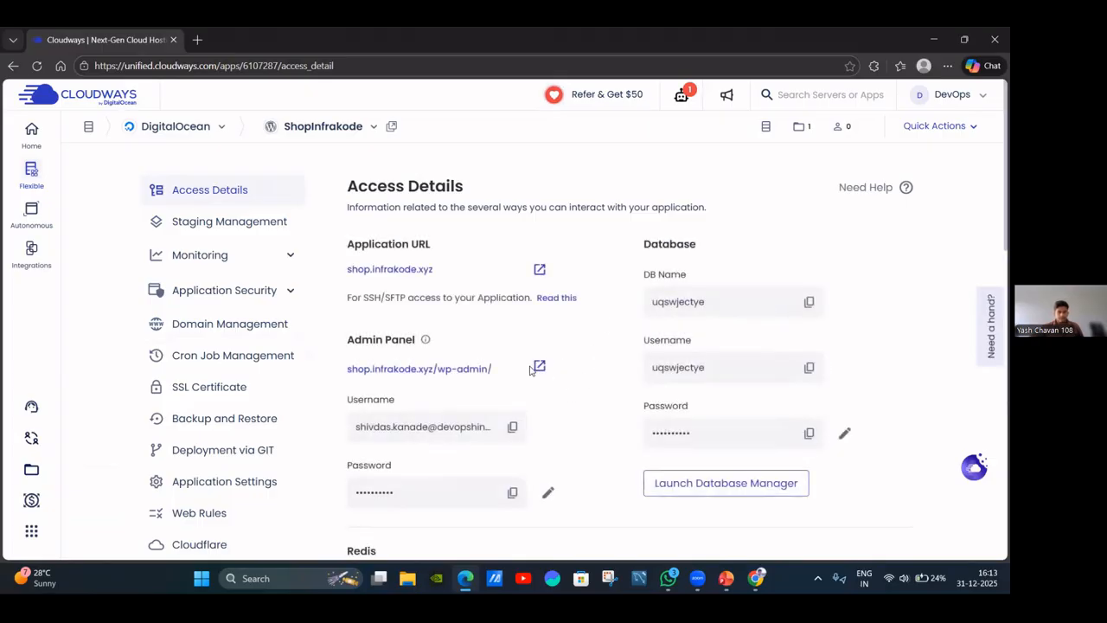
{"action": "left_click", "coordinate": [540, 367]}
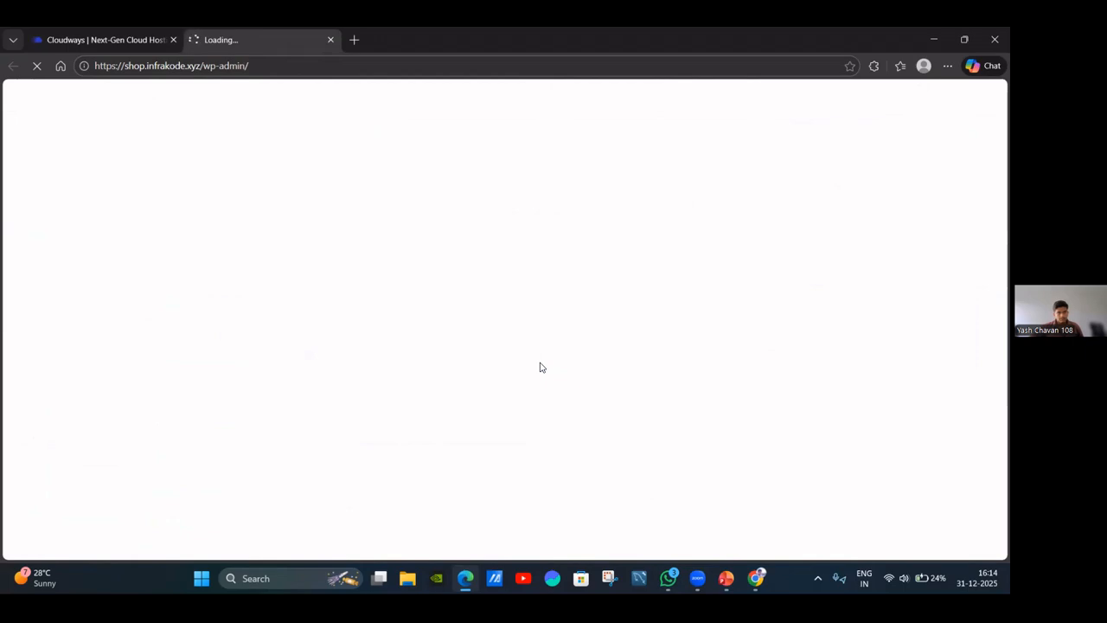
{"action": "left_click", "coordinate": [113, 34]}
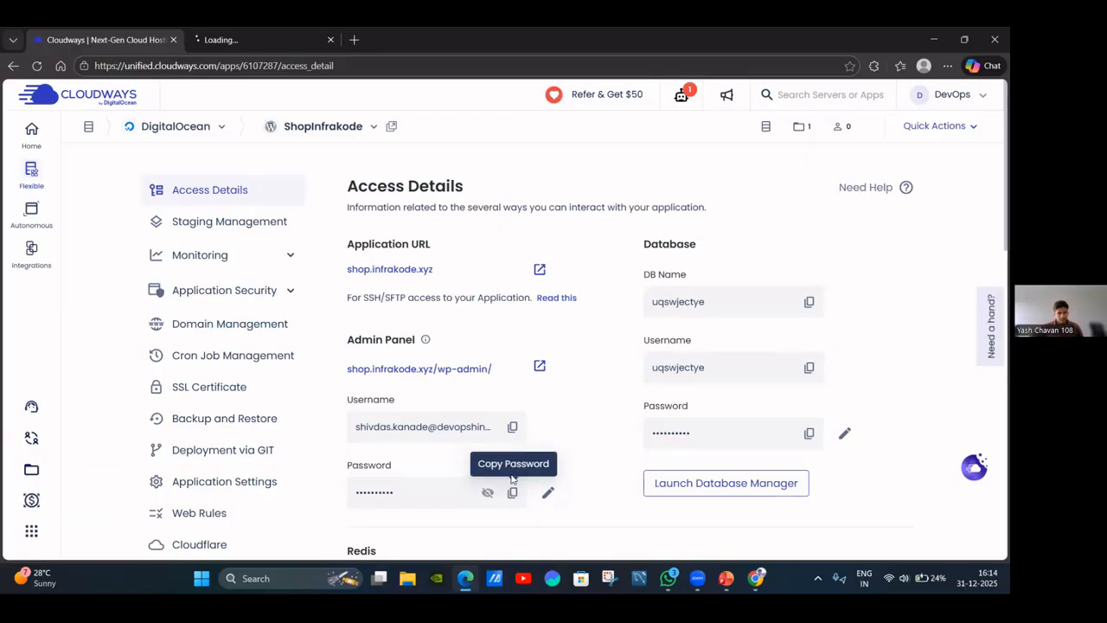
{"action": "left_click", "coordinate": [512, 426]}
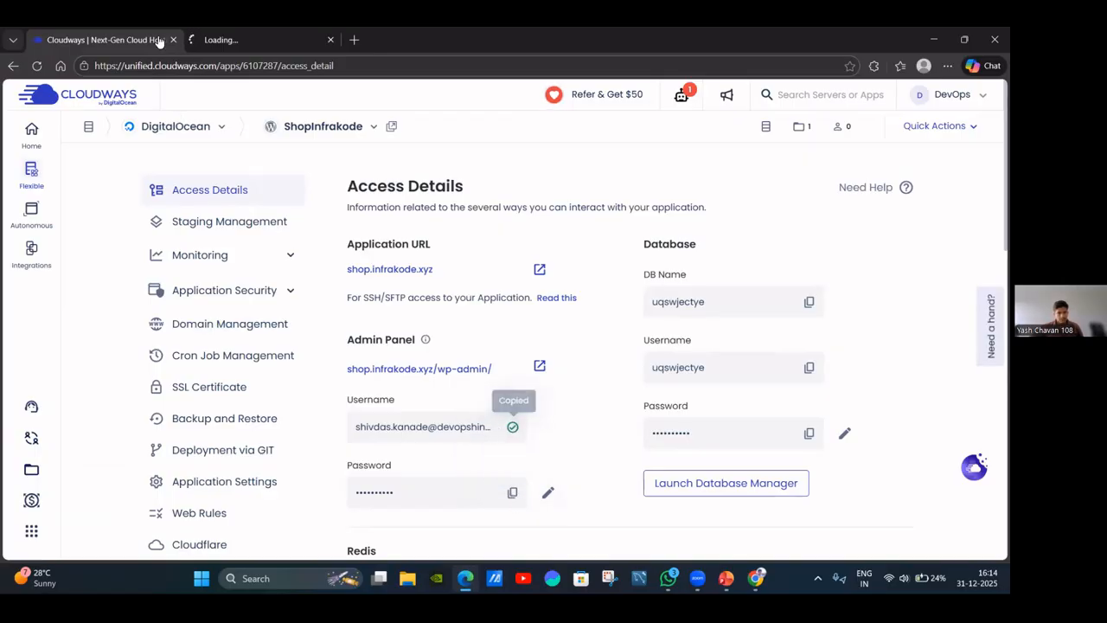
{"action": "left_click", "coordinate": [210, 32]}
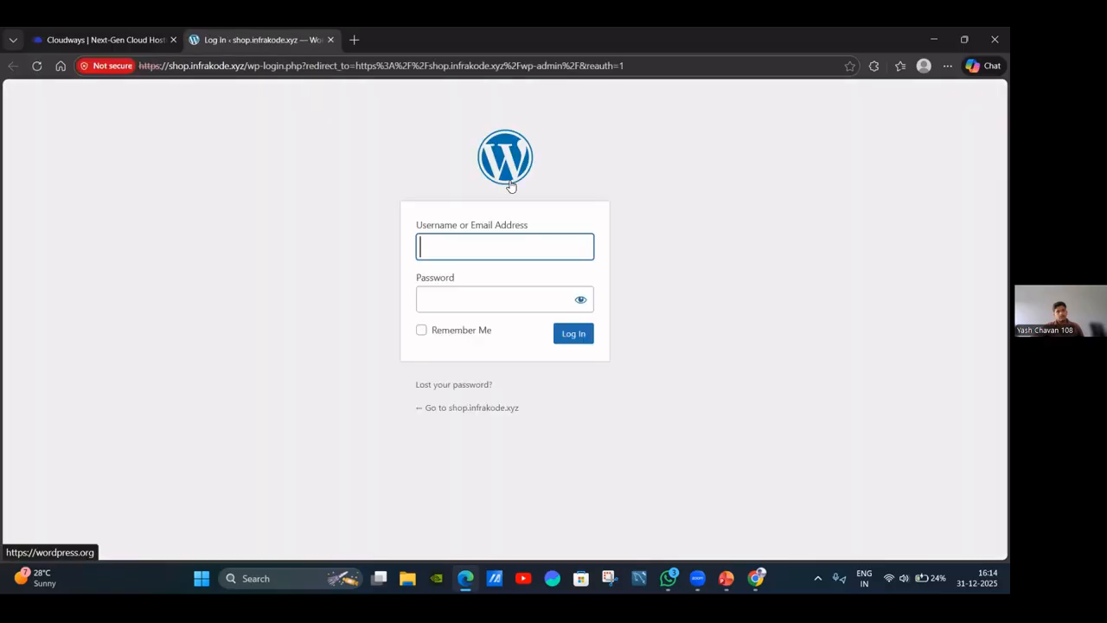
Log in to shop.infrakode.xyz wp-admin using the username and password copied from Cloudways.
{"action": "left_click", "coordinate": [509, 250]}
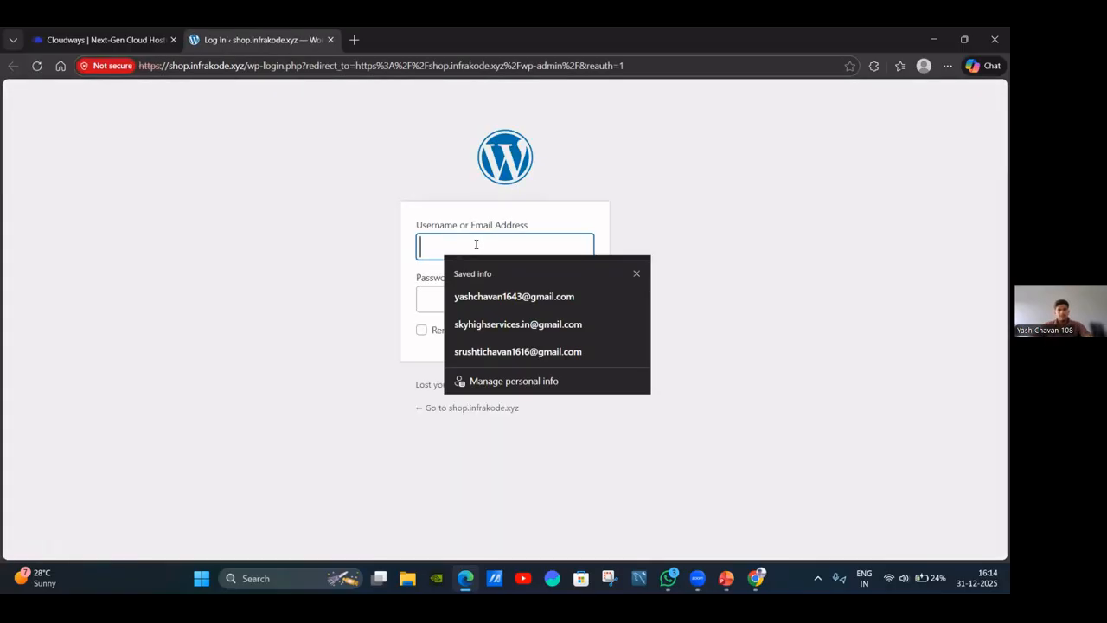
{"action": "key", "text": "ctrl+v"}
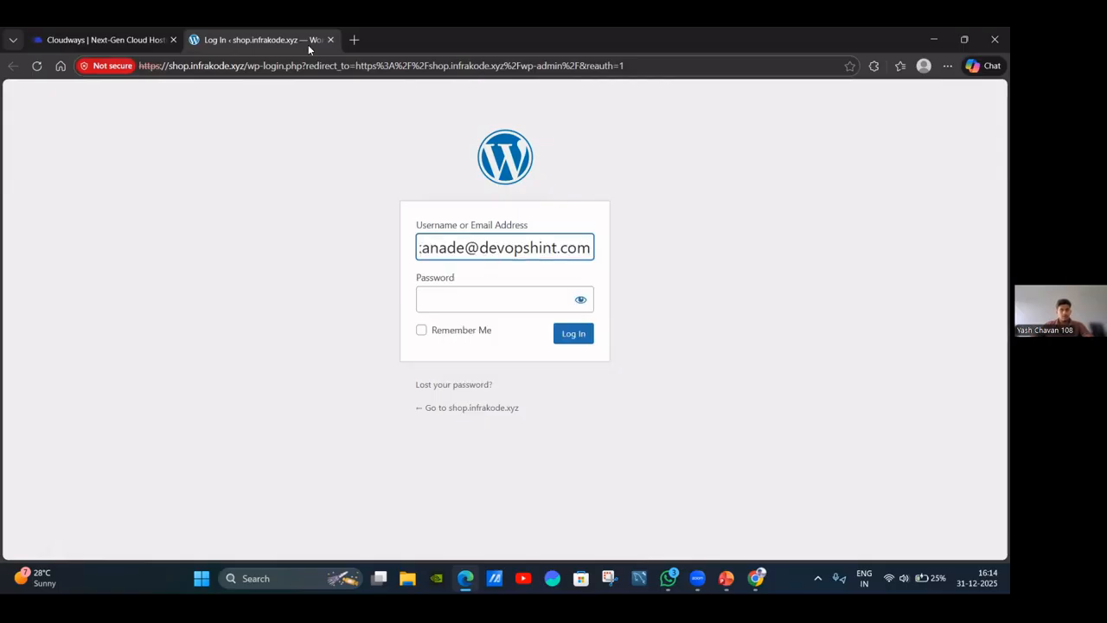
{"action": "left_click", "coordinate": [113, 40]}
{"action": "left_click", "coordinate": [512, 492]}
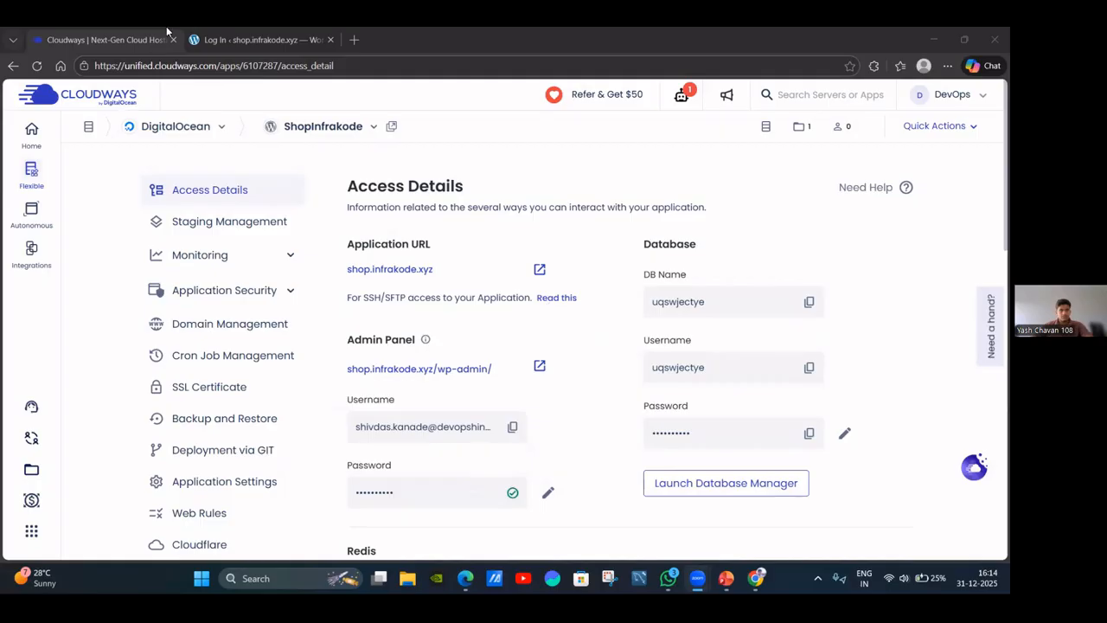
{"action": "left_click", "coordinate": [201, 36]}
{"action": "left_click", "coordinate": [442, 300]}
{"action": "key", "text": "ctrl+v"}
{"action": "left_click", "coordinate": [567, 335]}
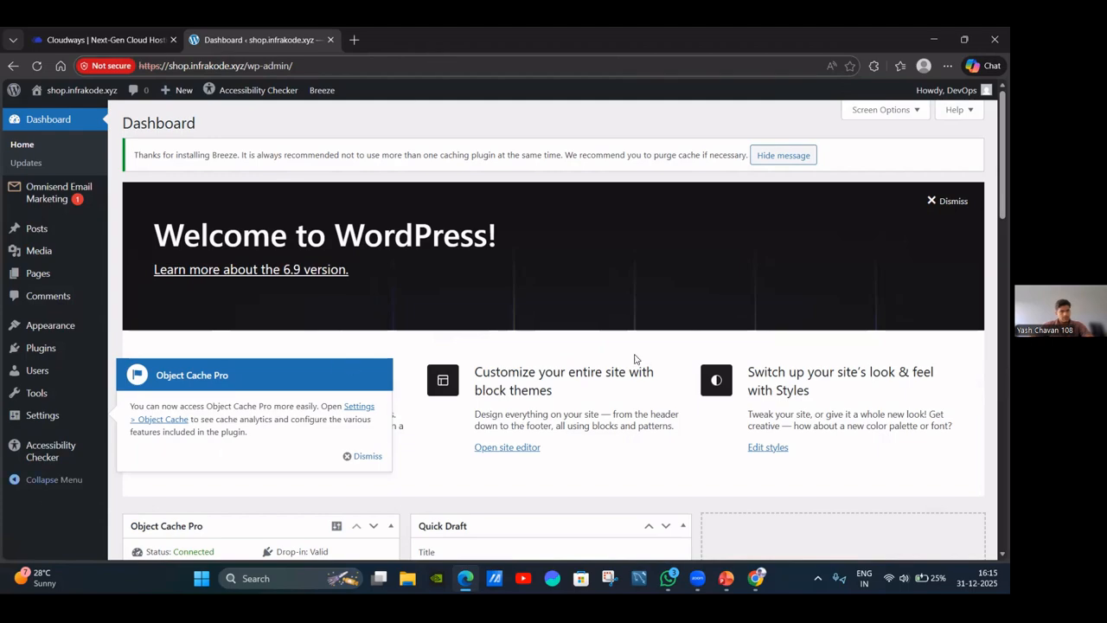
{"action": "scroll", "coordinate": [690, 323], "scroll_direction": "down", "scroll_amount": 3}
{"action": "scroll", "coordinate": [567, 277], "scroll_direction": "up", "scroll_amount": 2}
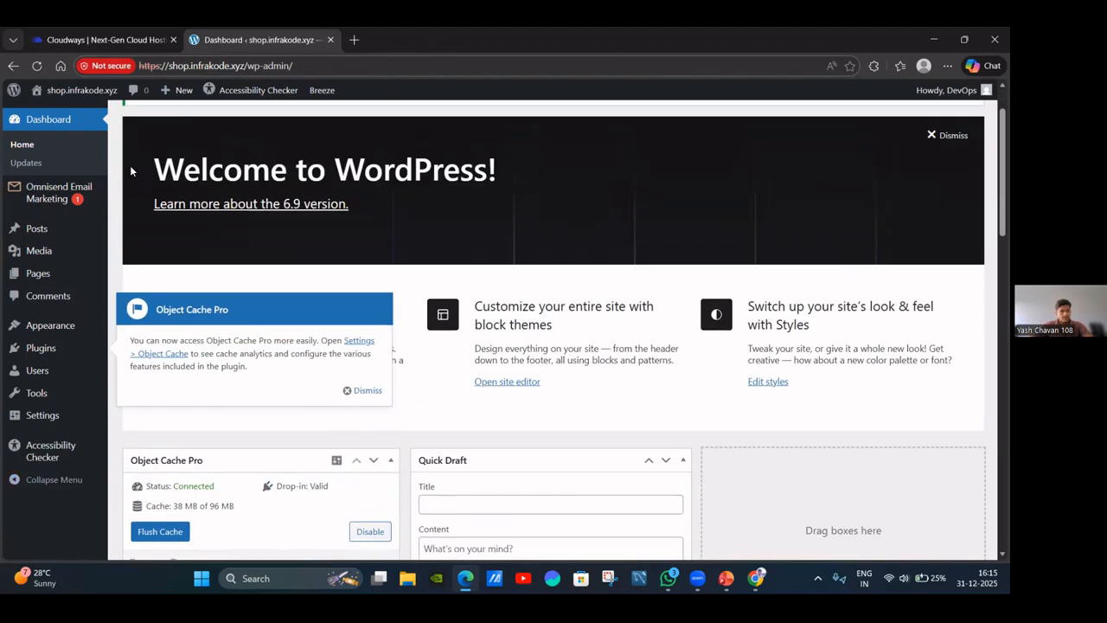
{"action": "scroll", "coordinate": [833, 292], "scroll_direction": "down", "scroll_amount": 15}
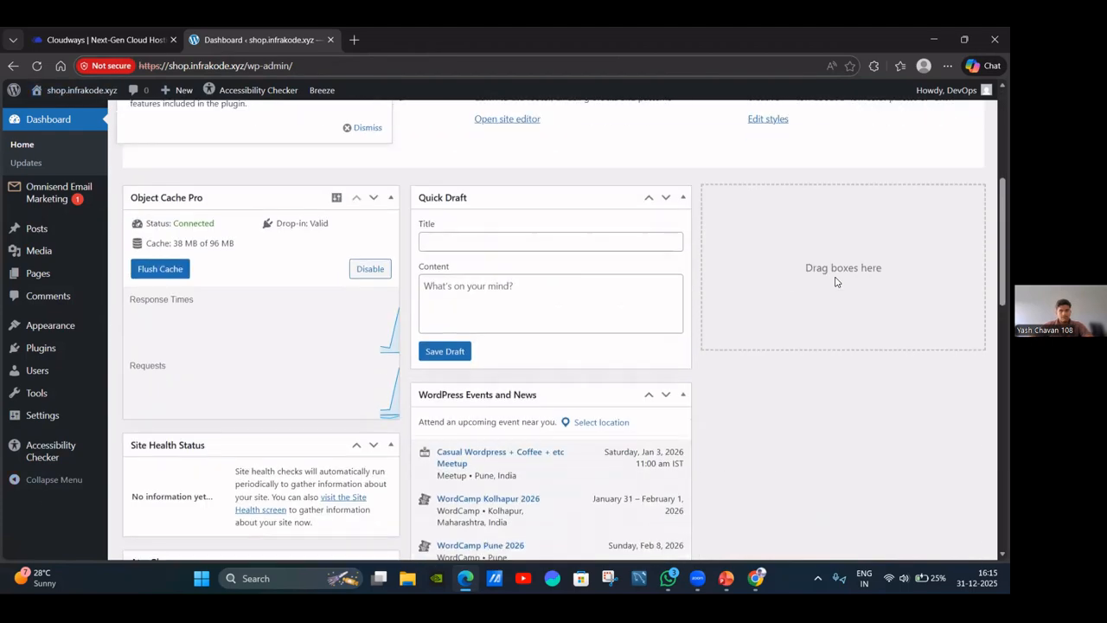
{"action": "scroll", "coordinate": [52, 215], "scroll_direction": "up", "scroll_amount": 1}
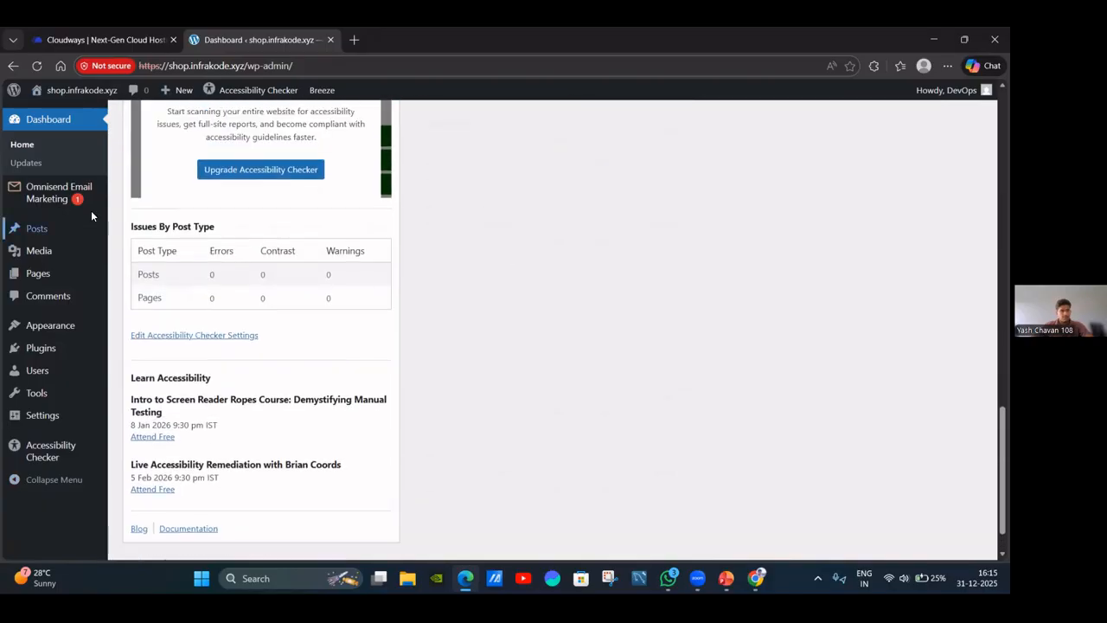
{"action": "mouse_move", "coordinate": [99, 95]}
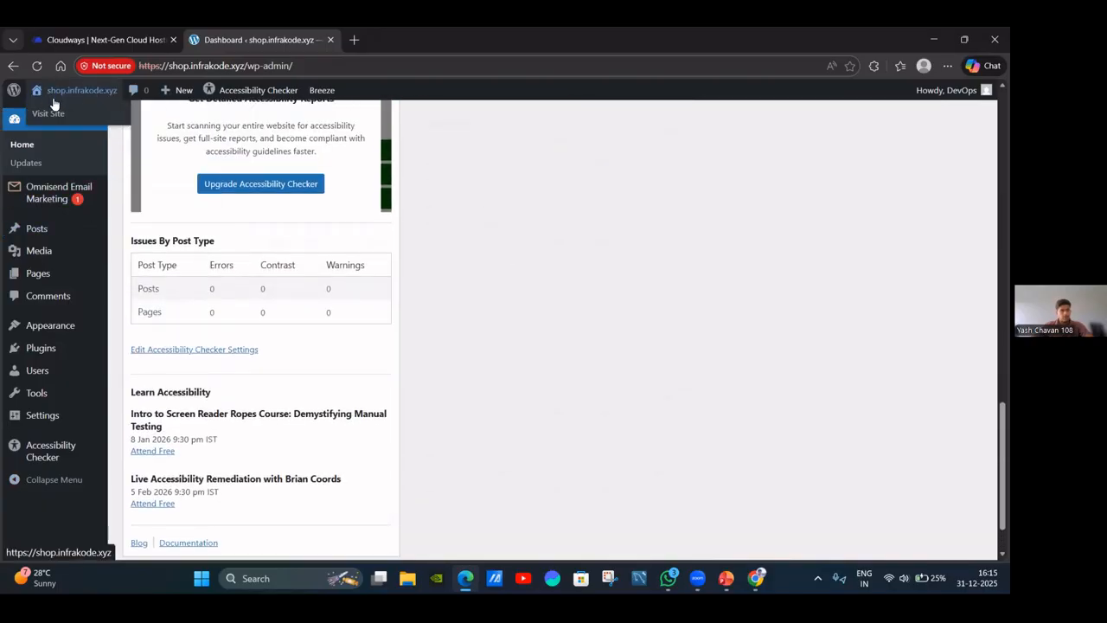
{"action": "scroll", "coordinate": [706, 235], "scroll_direction": "up", "scroll_amount": 2}
{"action": "scroll", "coordinate": [706, 236], "scroll_direction": "up", "scroll_amount": 10}
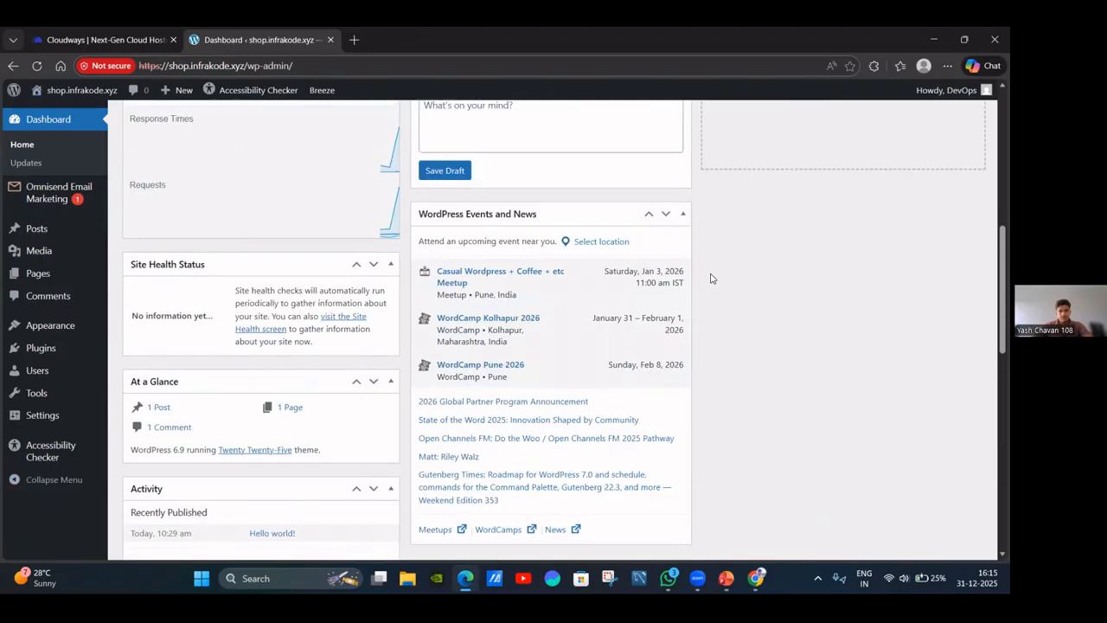
{"action": "scroll", "coordinate": [267, 282], "scroll_direction": "up", "scroll_amount": 3}
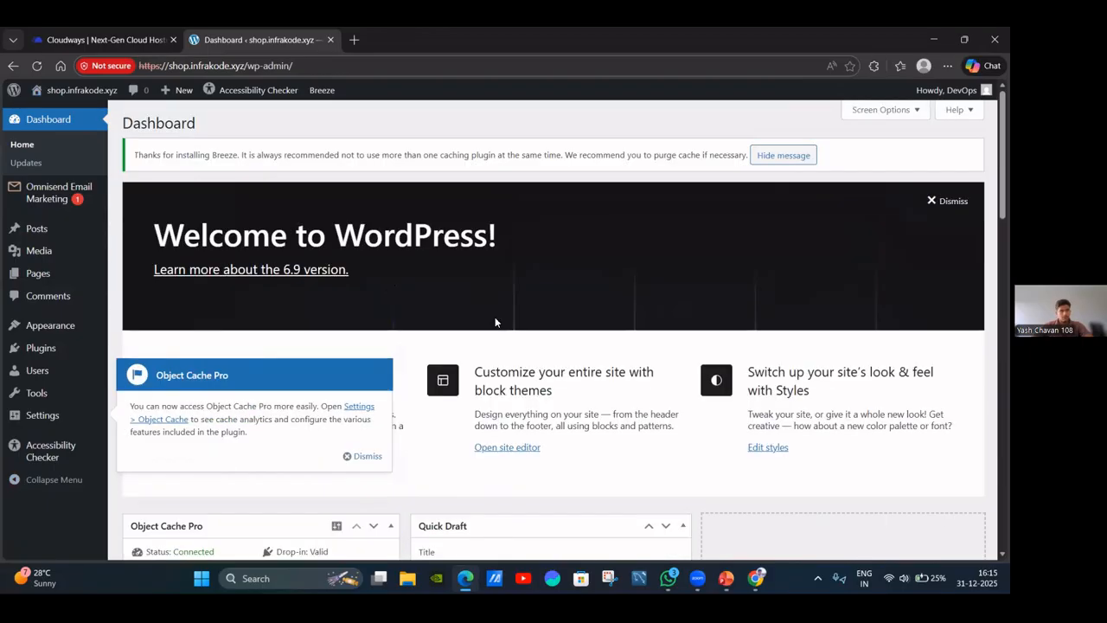
{"action": "left_click", "coordinate": [726, 577]}
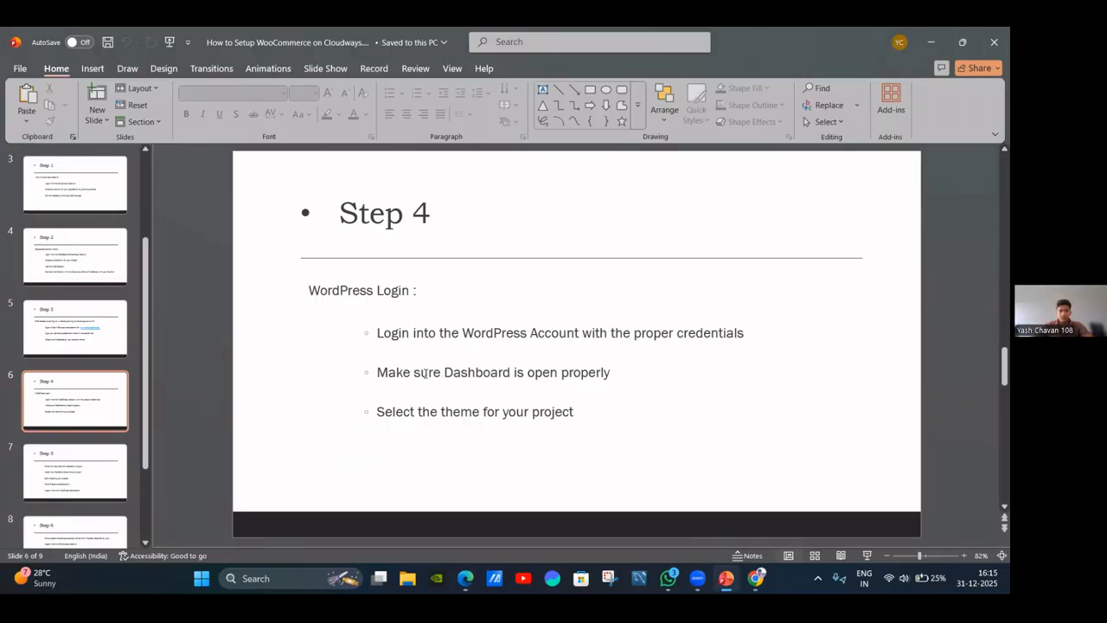
{"action": "left_click_drag", "start_coordinate": [378, 412], "coordinate": [455, 424]}
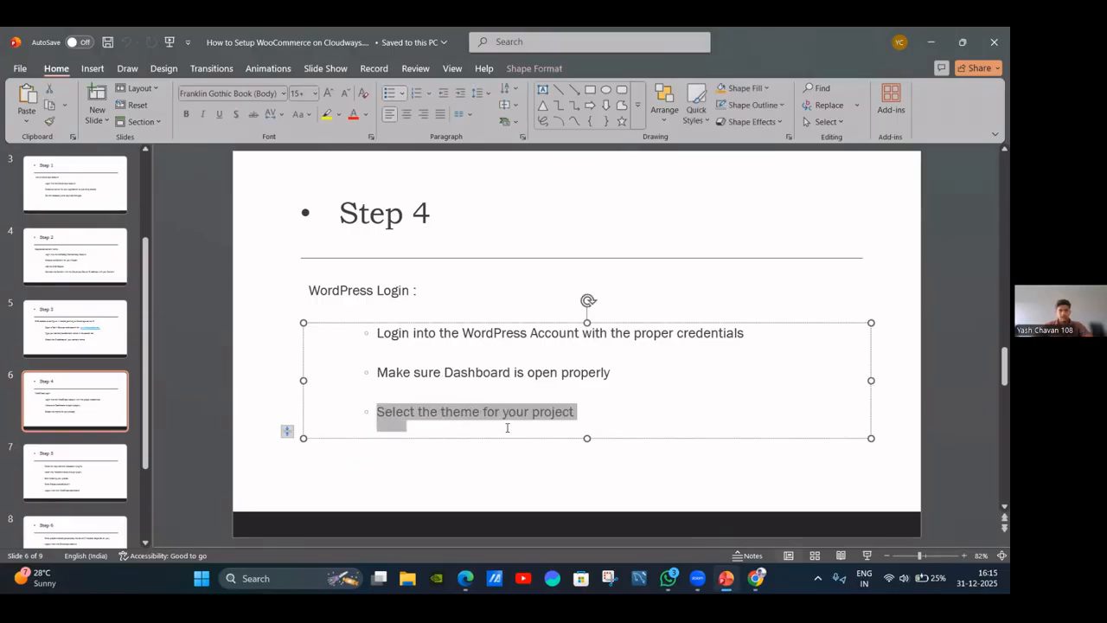
{"action": "left_click", "coordinate": [481, 483]}
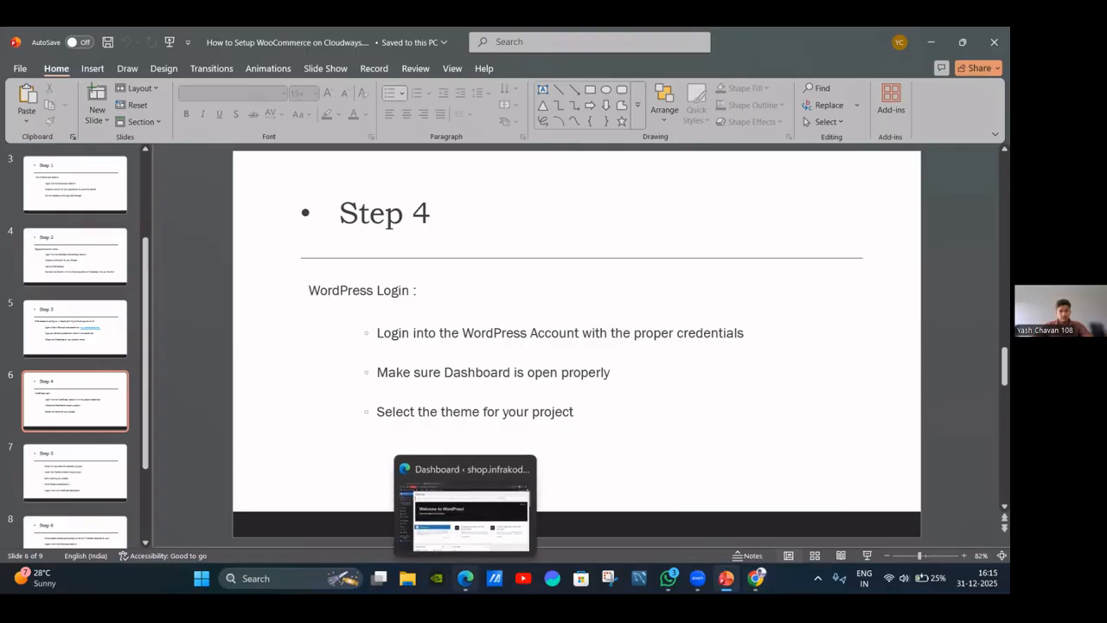
{"action": "left_click", "coordinate": [465, 511]}
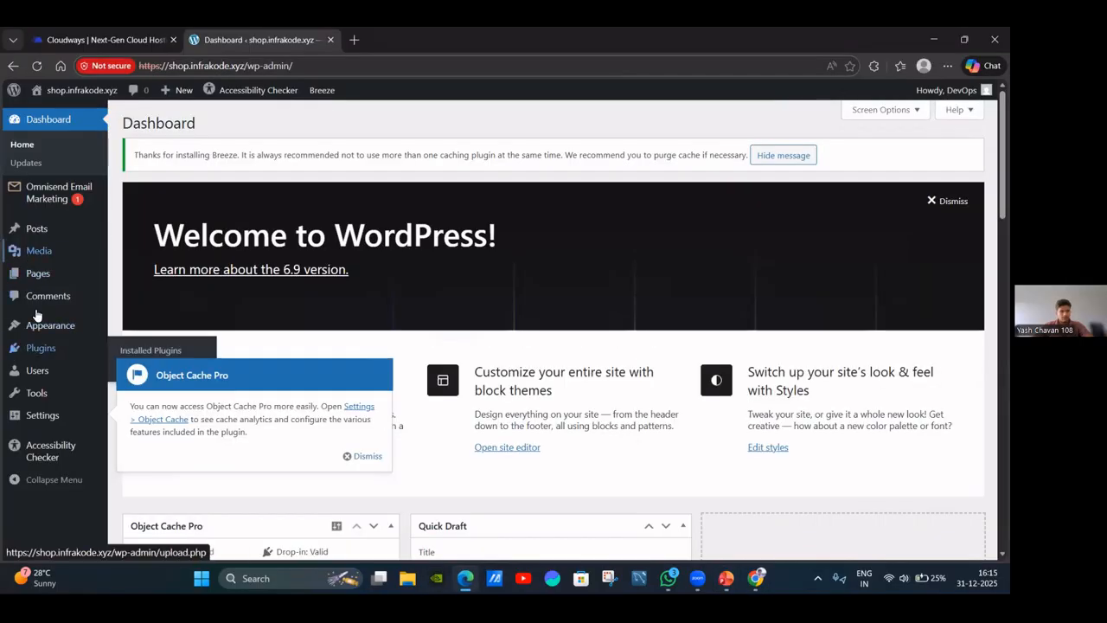
Install the Astra theme from Add Themes and activate it as the site's theme.
{"action": "mouse_move", "coordinate": [13, 335]}
{"action": "left_click", "coordinate": [128, 328]}
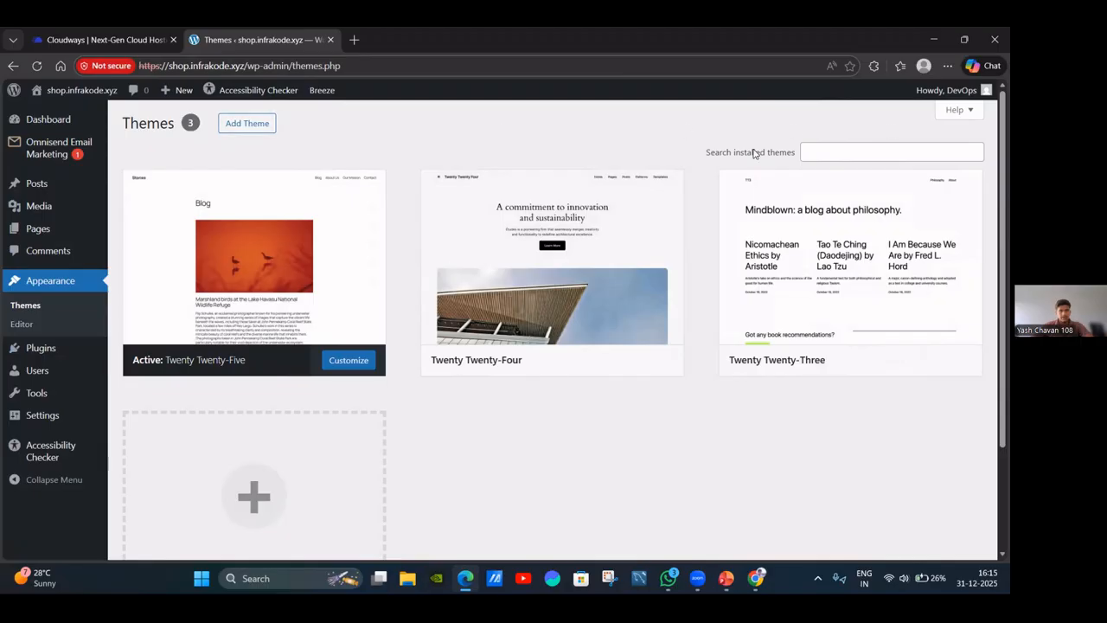
{"action": "left_click", "coordinate": [822, 154]}
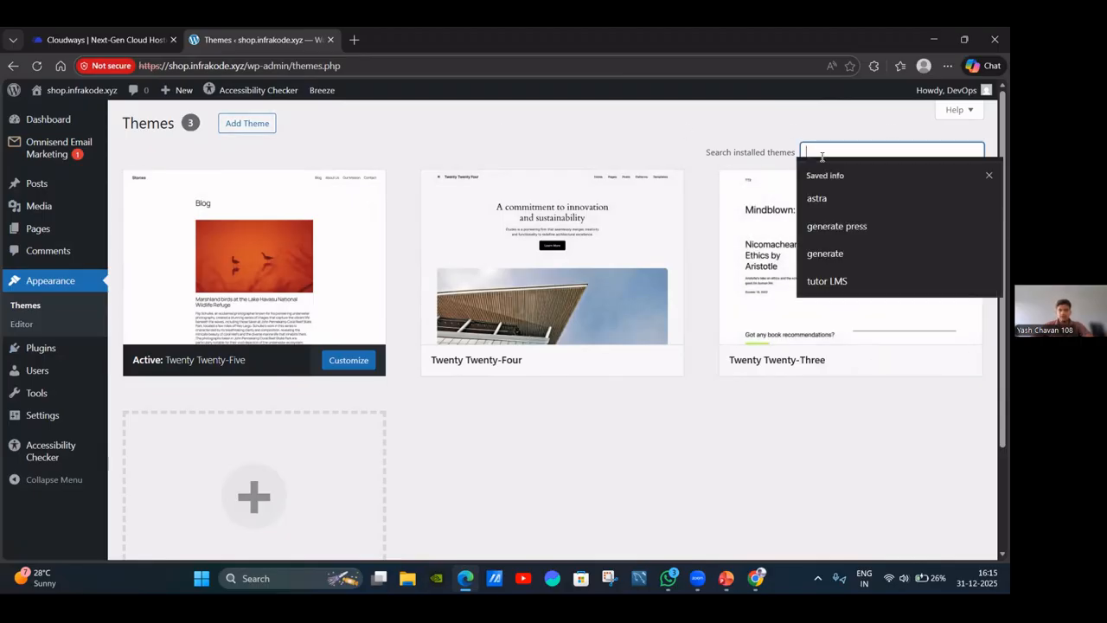
{"action": "left_click", "coordinate": [259, 128]}
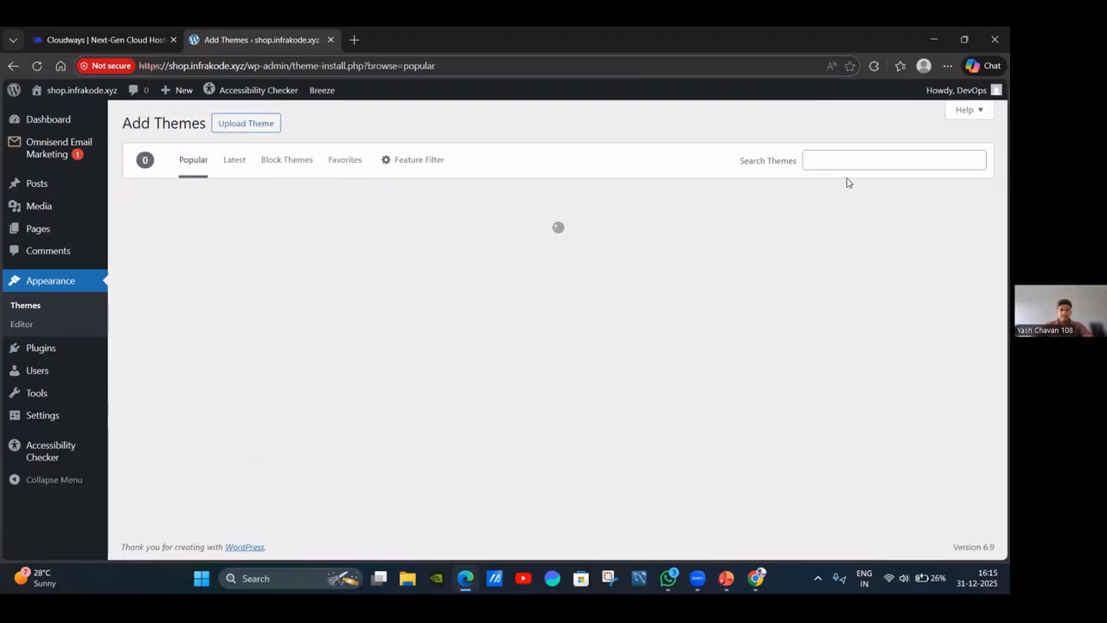
{"action": "mouse_move", "coordinate": [908, 365]}
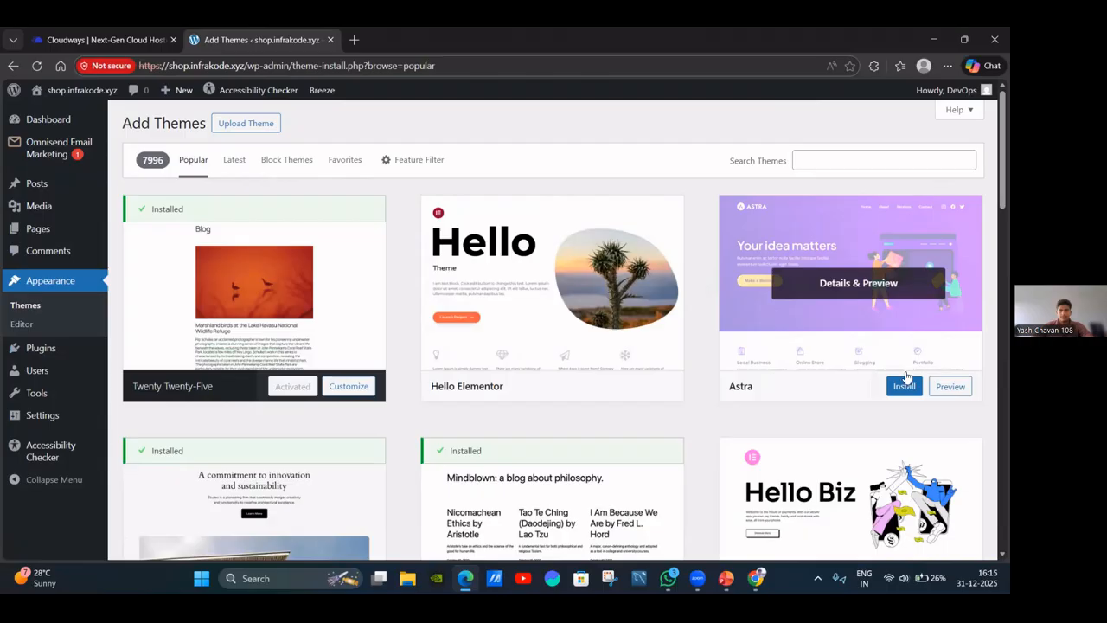
{"action": "left_click", "coordinate": [904, 388]}
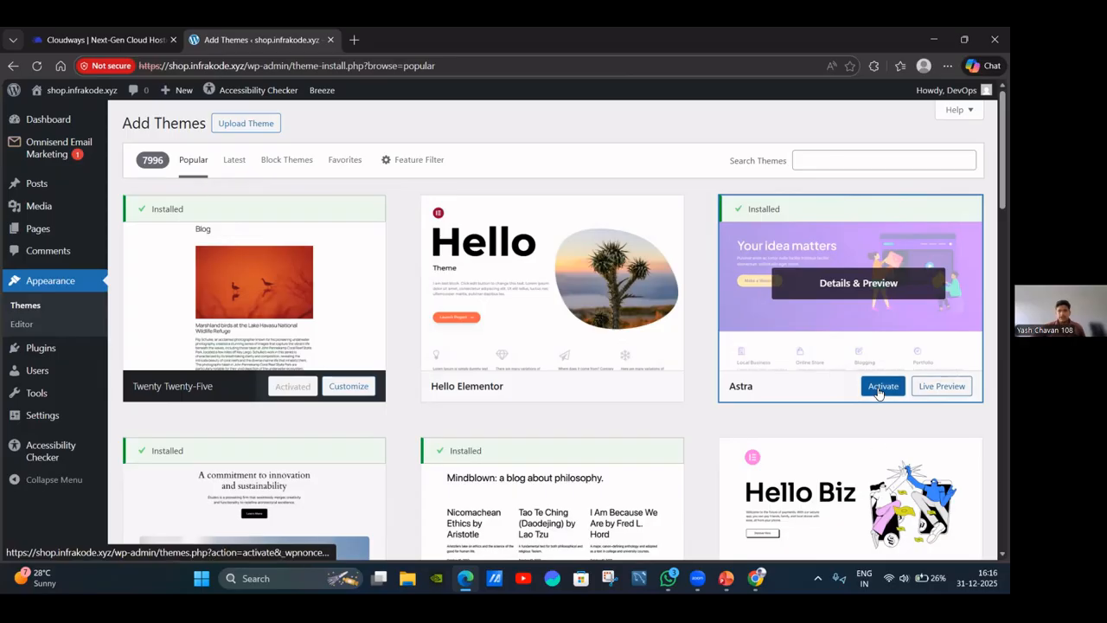
{"action": "left_click", "coordinate": [881, 388]}
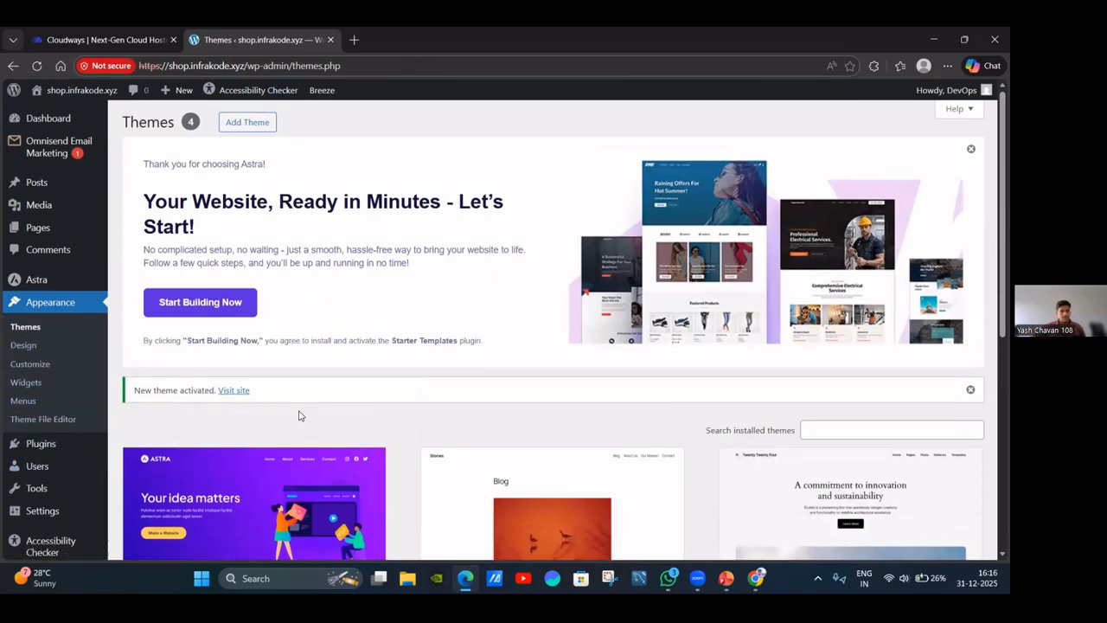
{"action": "scroll", "coordinate": [298, 416], "scroll_direction": "down", "scroll_amount": 3}
{"action": "scroll", "coordinate": [399, 338], "scroll_direction": "up", "scroll_amount": 3}
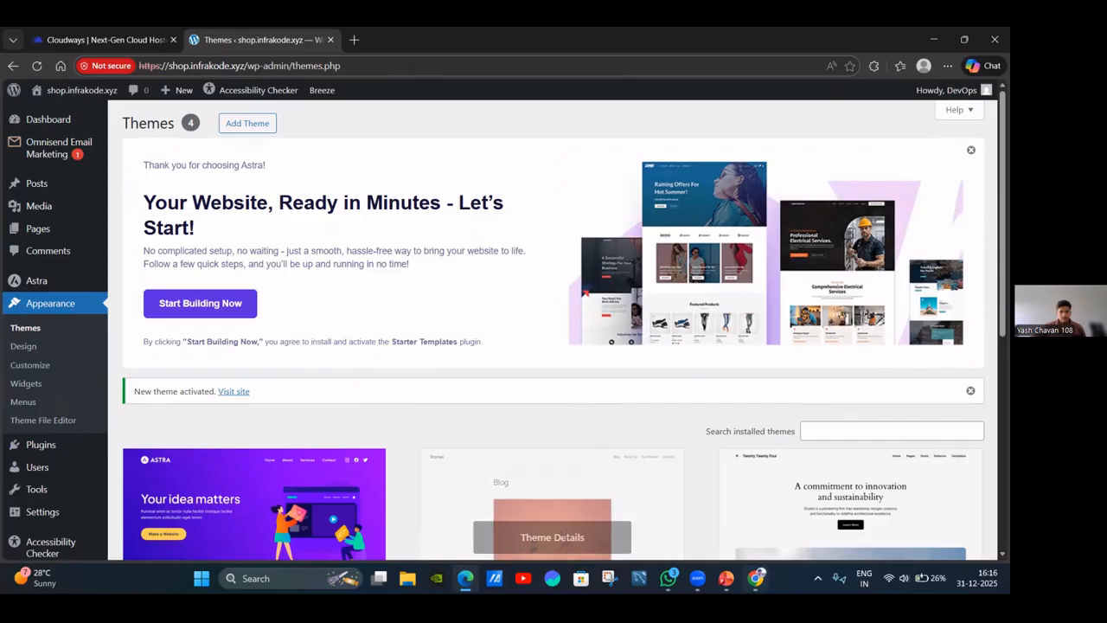
Show the Step 5 slide (slide 7) in PowerPoint, then return to the WordPress themes page.
{"action": "mouse_move", "coordinate": [726, 578]}
{"action": "left_click", "coordinate": [727, 519]}
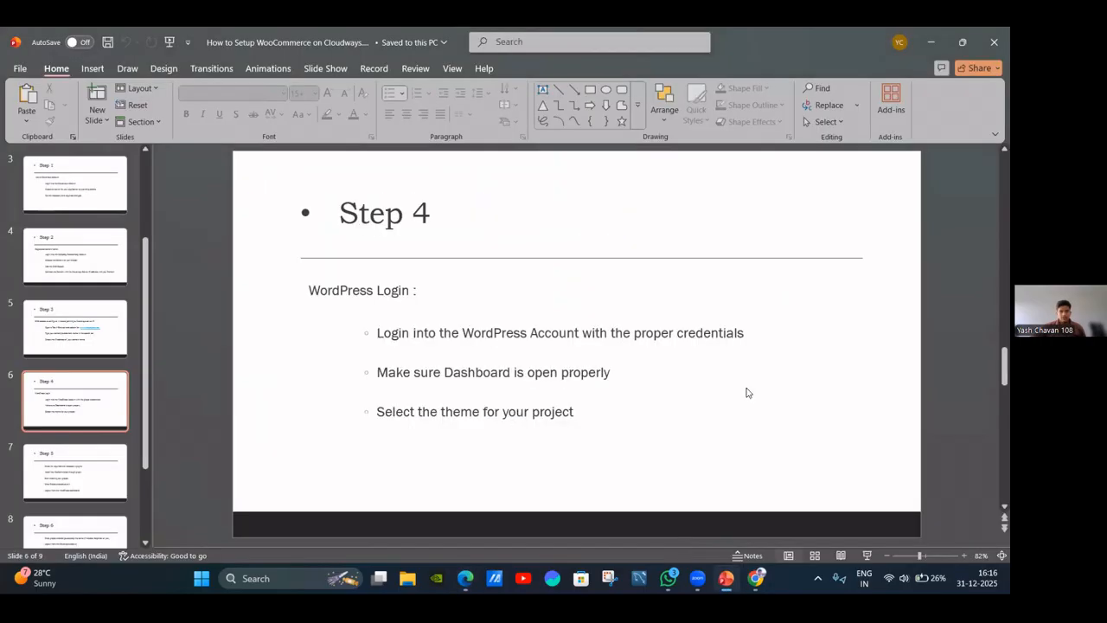
{"action": "left_click", "coordinate": [90, 457]}
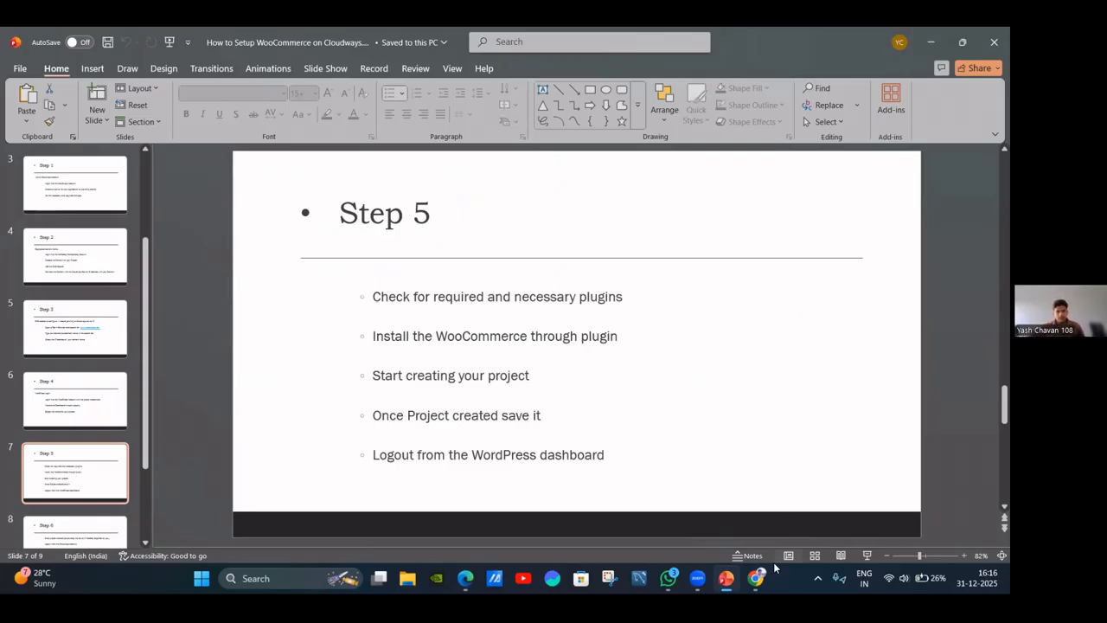
{"action": "mouse_move", "coordinate": [725, 577]}
{"action": "left_click", "coordinate": [467, 577]}
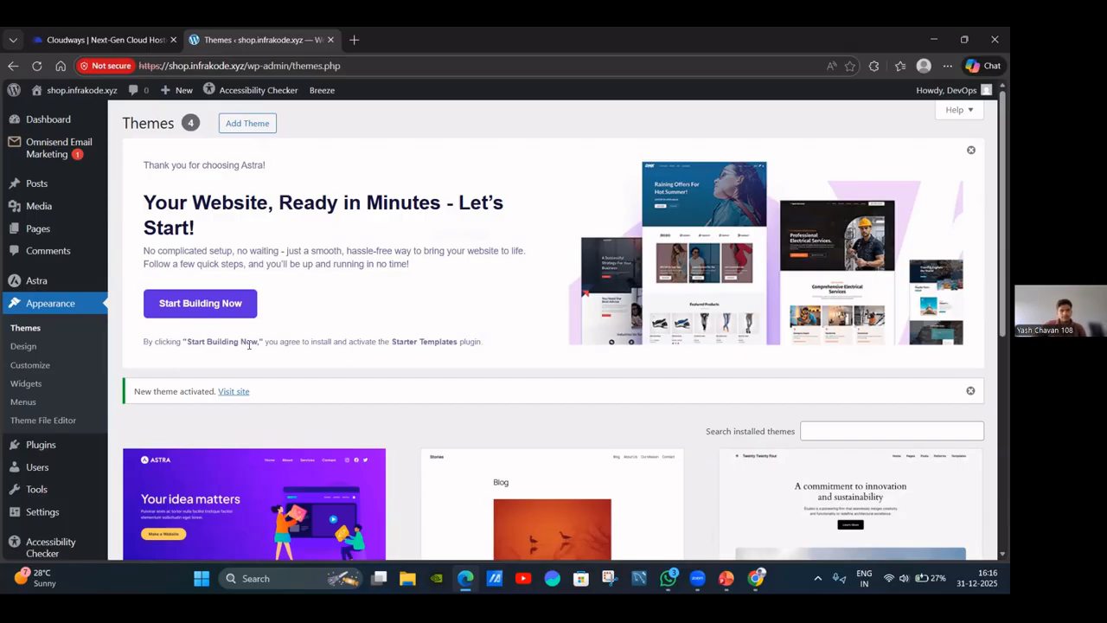
Open the Theme File Editor and start Astra's quick setup with Start Building Now.
{"action": "left_click", "coordinate": [69, 424]}
{"action": "left_click", "coordinate": [210, 307]}
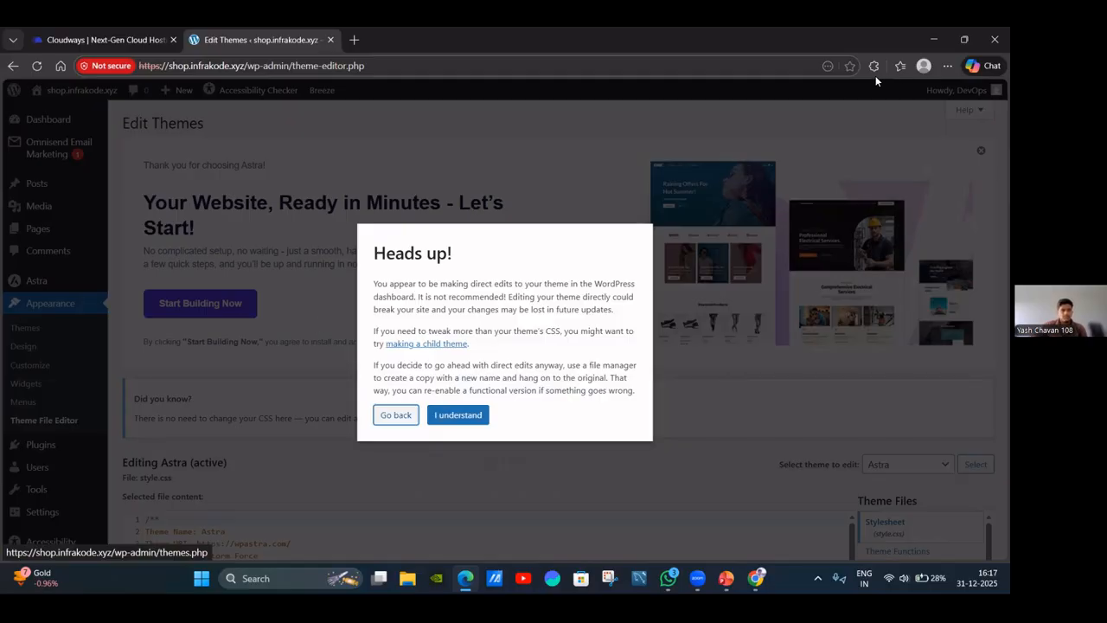
Accept the theme file-editing warning and restart Astra's quick setup.
{"action": "left_click", "coordinate": [463, 421]}
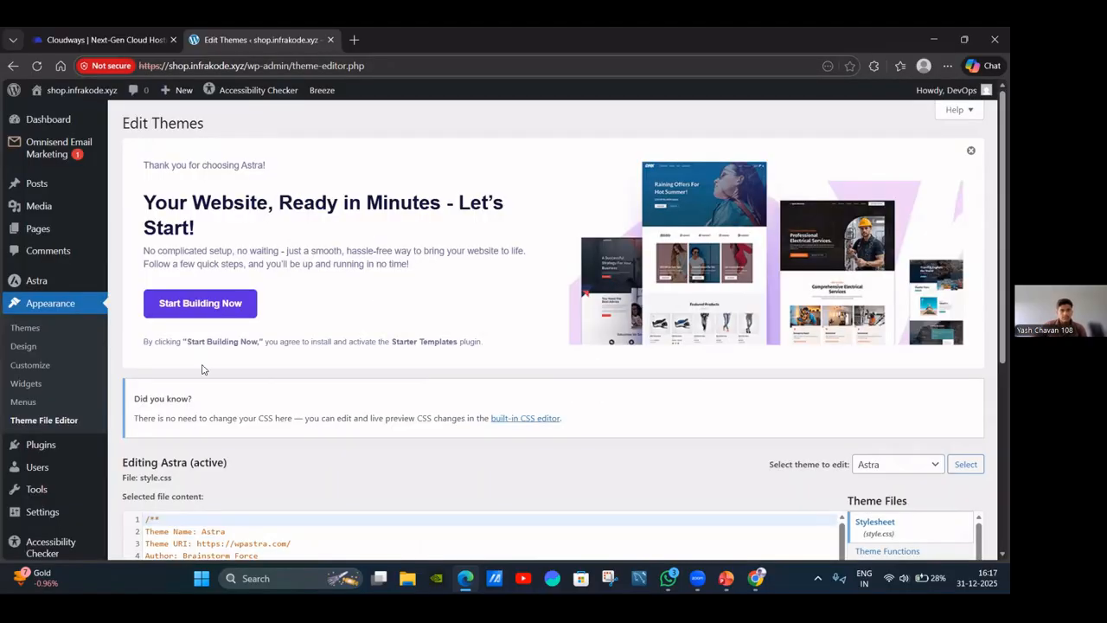
{"action": "left_click", "coordinate": [169, 311]}
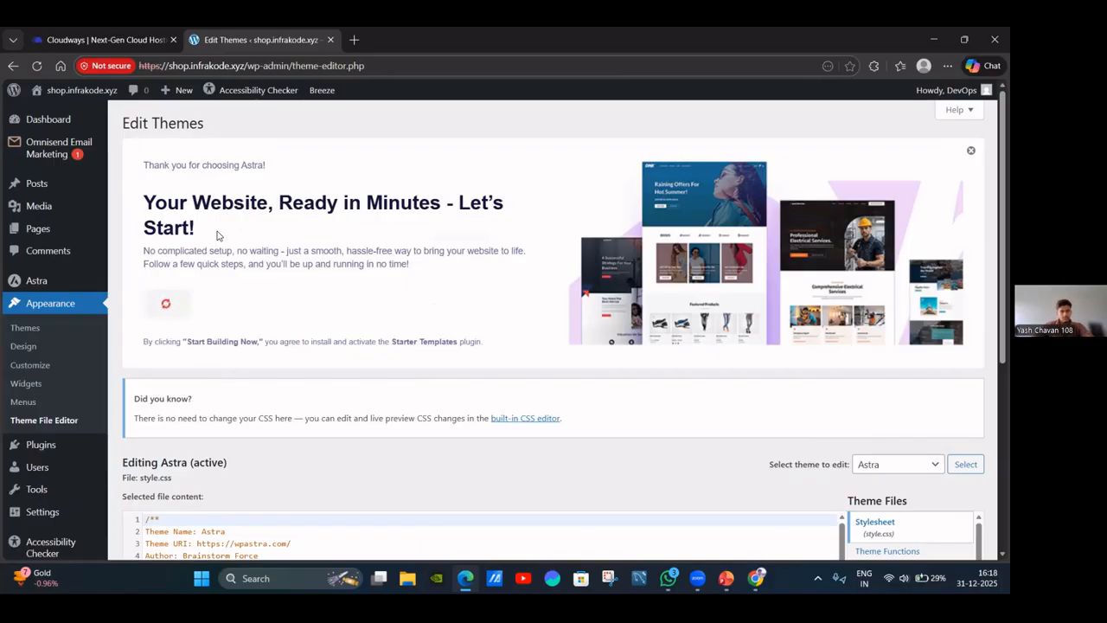
{"action": "scroll", "coordinate": [240, 235], "scroll_direction": "down", "scroll_amount": 10}
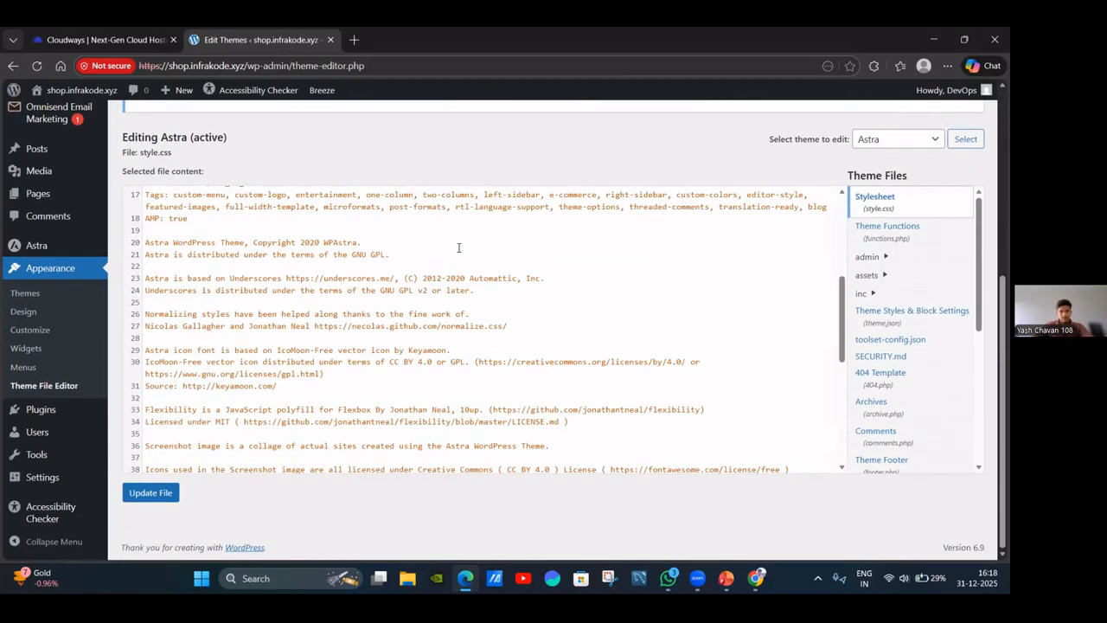
{"action": "scroll", "coordinate": [459, 248], "scroll_direction": "down", "scroll_amount": 5}
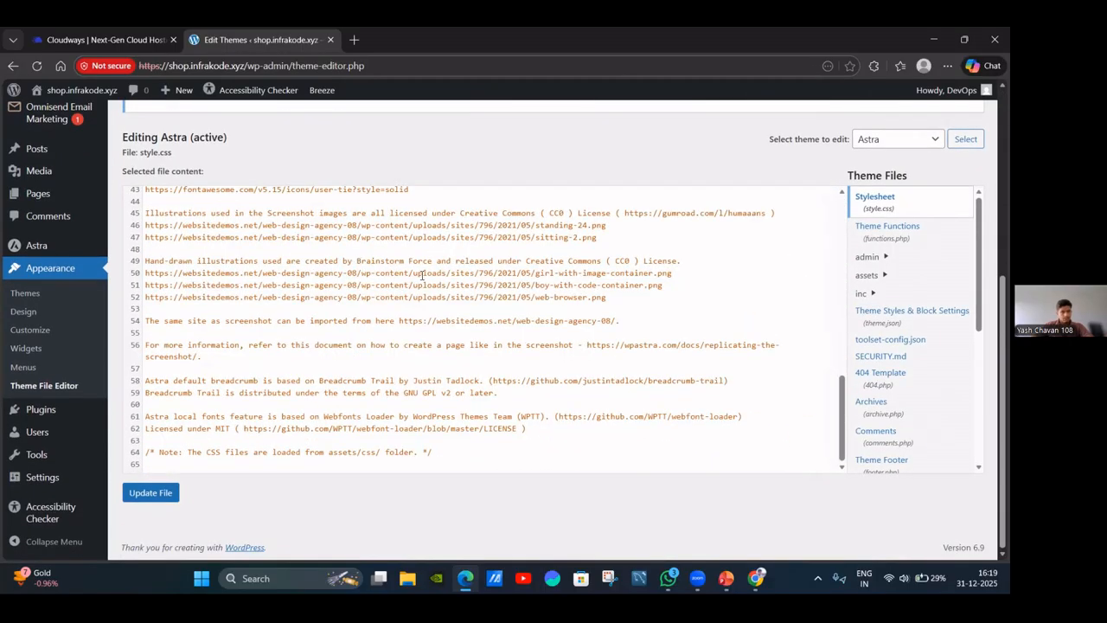
{"action": "scroll", "coordinate": [420, 275], "scroll_direction": "up", "scroll_amount": 10}
{"action": "scroll", "coordinate": [412, 177], "scroll_direction": "up", "scroll_amount": 3}
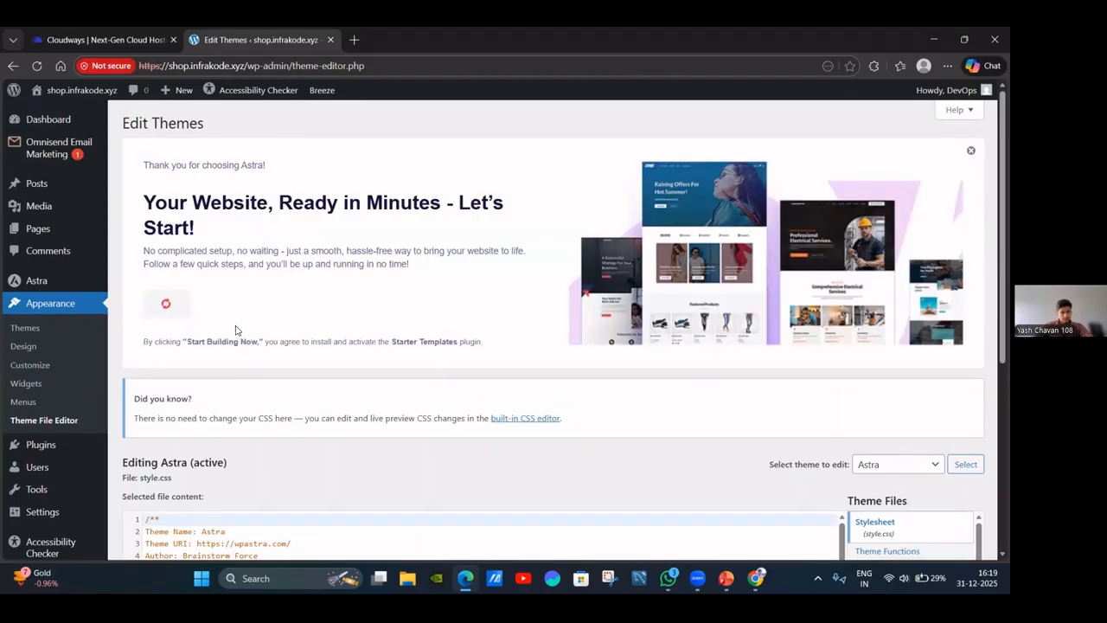
Scroll through Astra's style.css down to the licence and image credits and back up.
{"action": "mouse_move", "coordinate": [79, 239]}
{"action": "scroll", "coordinate": [259, 327], "scroll_direction": "down", "scroll_amount": 2}
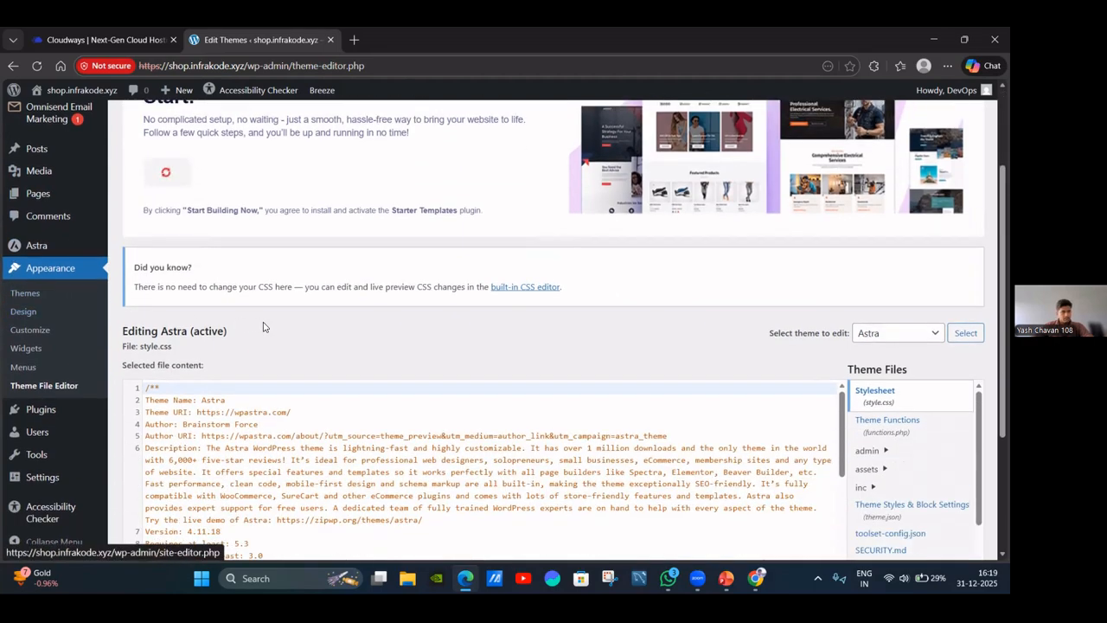
{"action": "scroll", "coordinate": [263, 327], "scroll_direction": "down", "scroll_amount": 2}
{"action": "scroll", "coordinate": [263, 362], "scroll_direction": "down", "scroll_amount": 8}
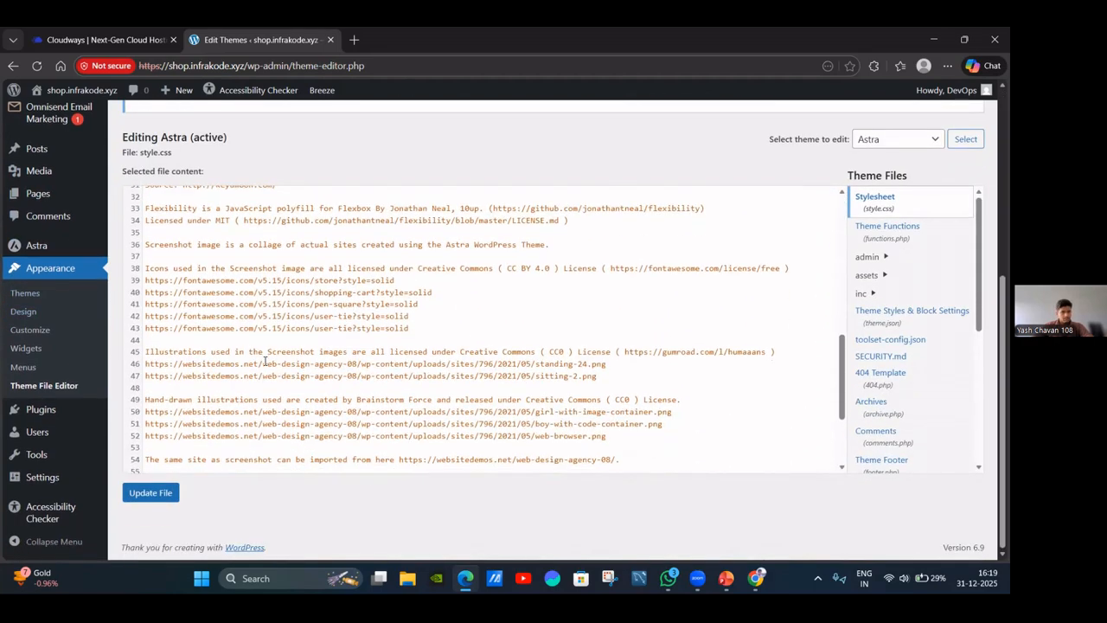
{"action": "scroll", "coordinate": [253, 366], "scroll_direction": "up", "scroll_amount": 7}
{"action": "scroll", "coordinate": [253, 366], "scroll_direction": "up", "scroll_amount": 5}
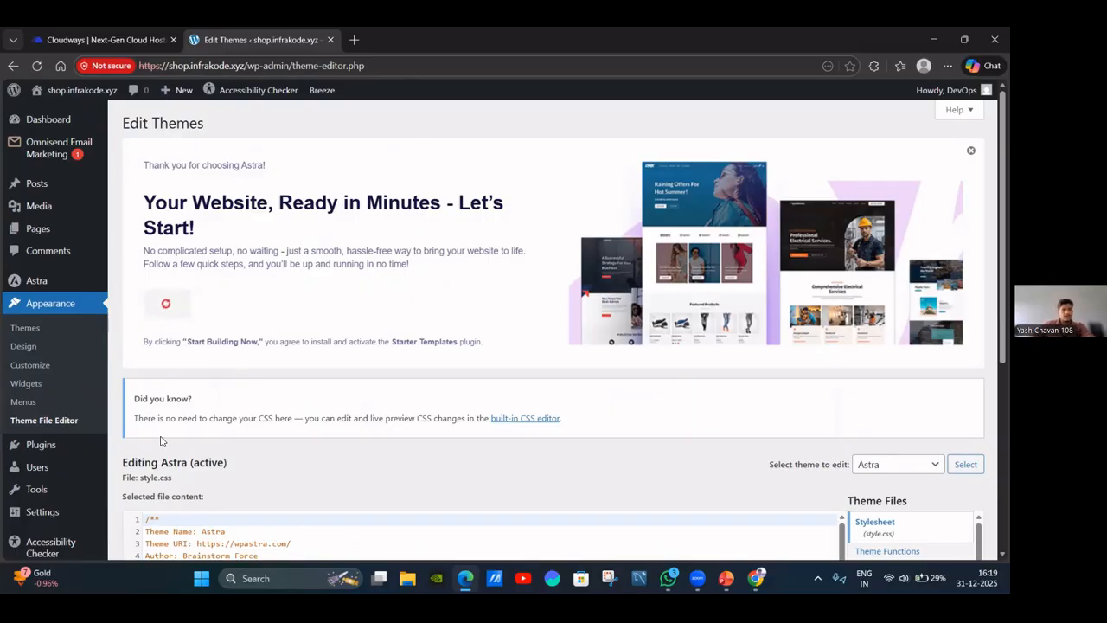
{"action": "mouse_move", "coordinate": [74, 446]}
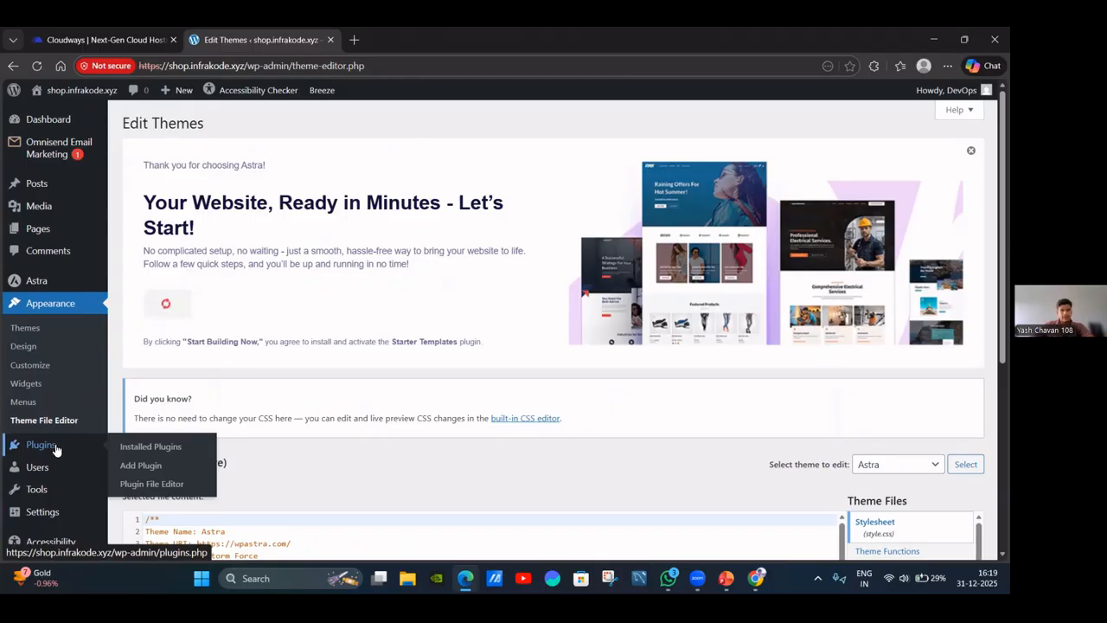
Open the Installed Plugins page listing the site's eight plugins.
{"action": "left_click", "coordinate": [55, 449]}
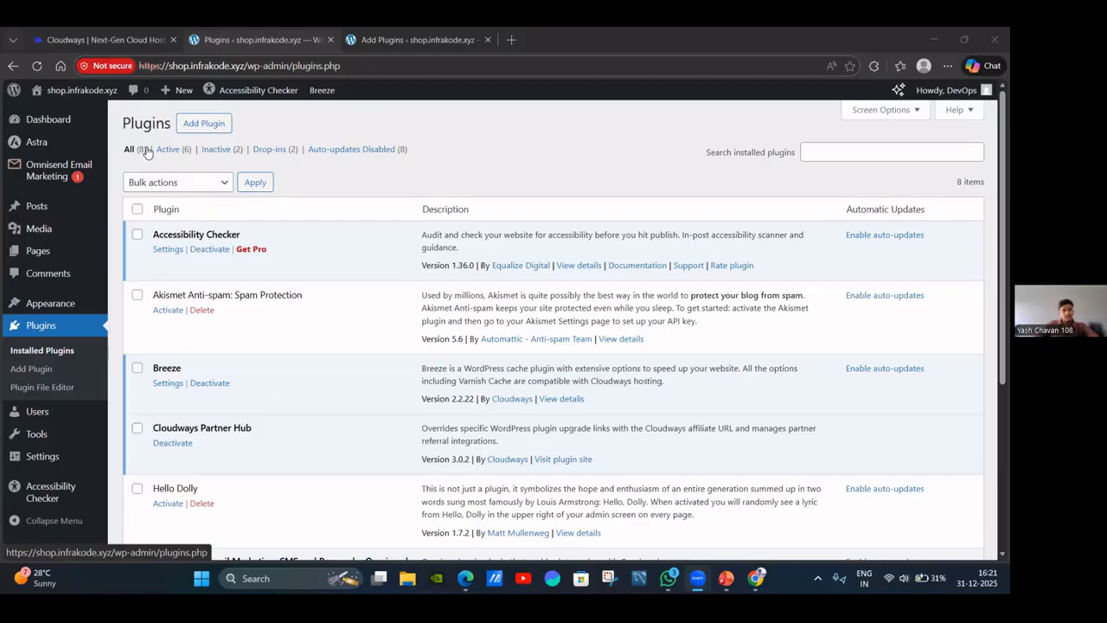
On Add Plugins, search 'wooc', browse the WooCommerce results, then clear the search.
{"action": "left_click", "coordinate": [208, 128]}
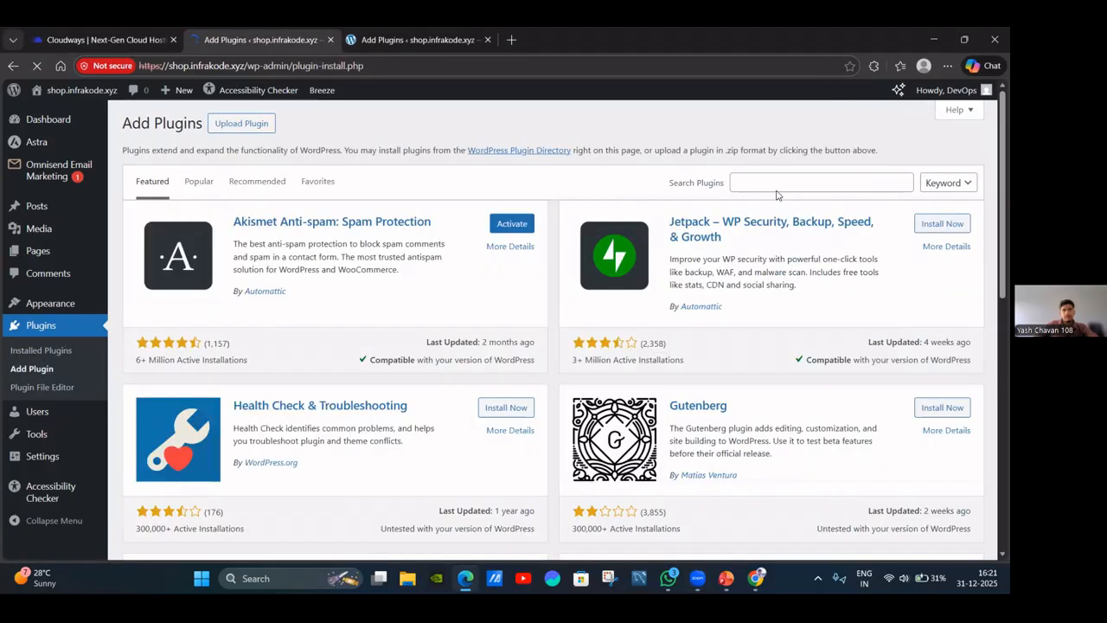
{"action": "left_click", "coordinate": [761, 183]}
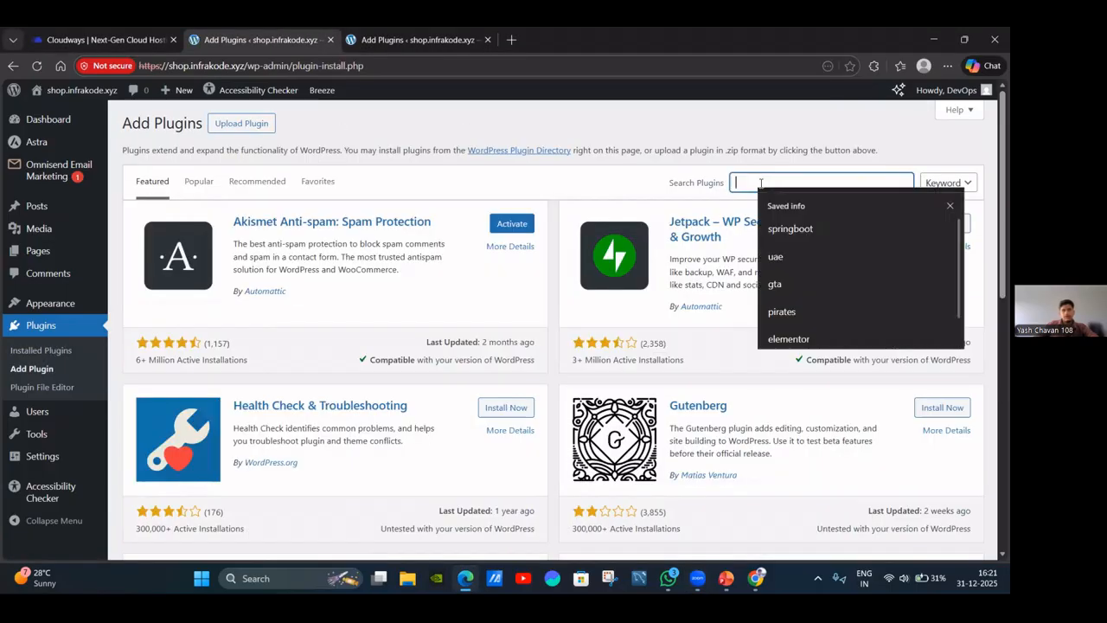
{"action": "type", "text": "wo"}
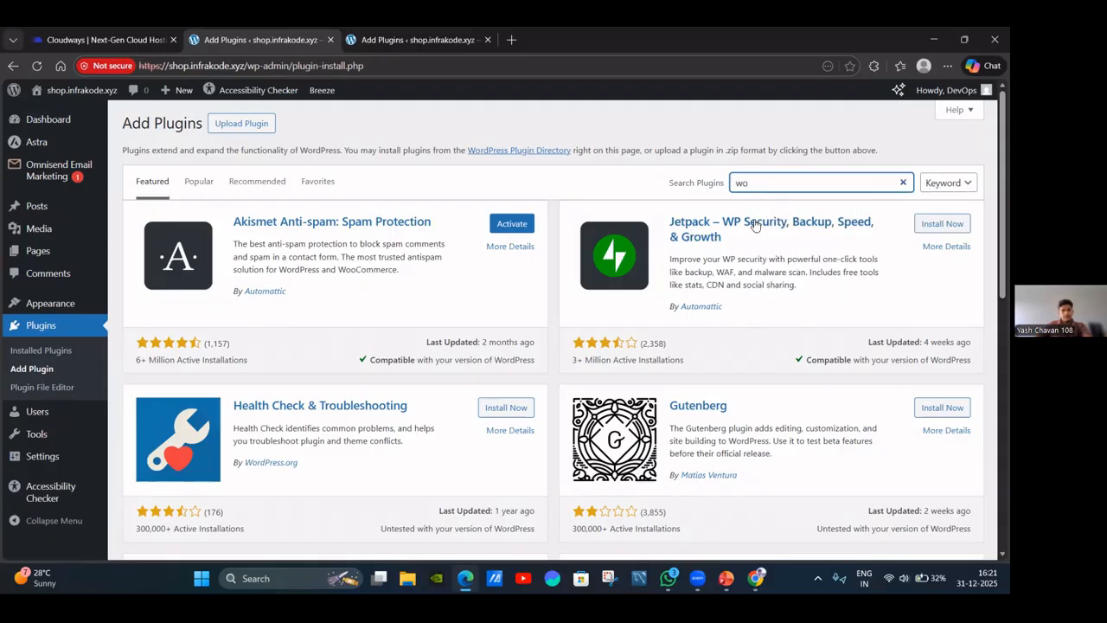
{"action": "type", "text": "ocommer"}
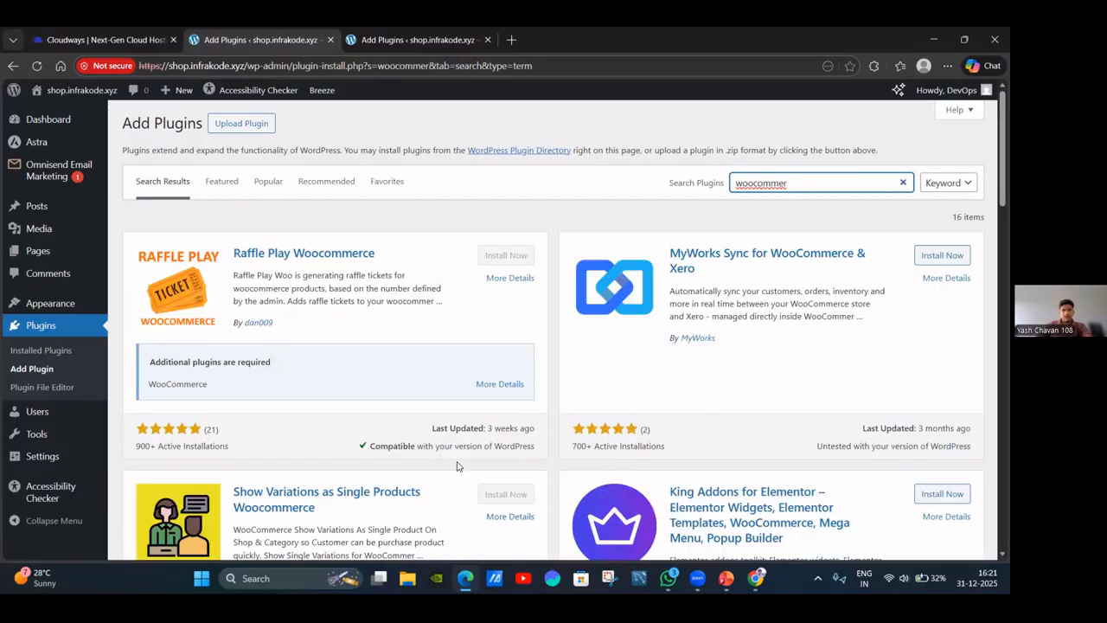
{"action": "scroll", "coordinate": [711, 359], "scroll_direction": "down", "scroll_amount": 5}
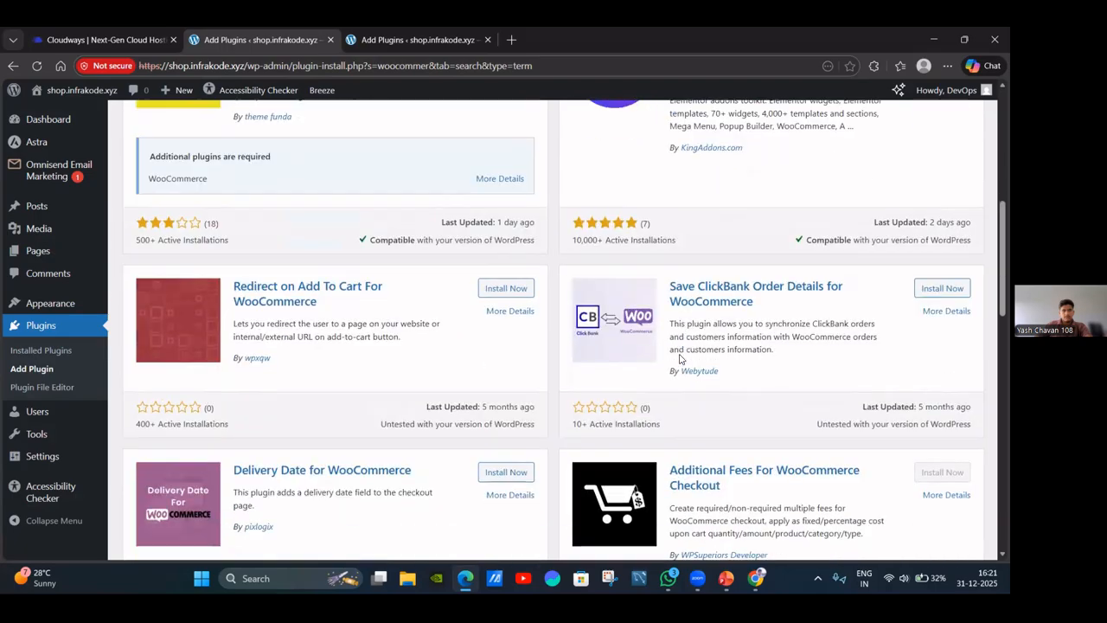
{"action": "scroll", "coordinate": [449, 370], "scroll_direction": "down", "scroll_amount": 2}
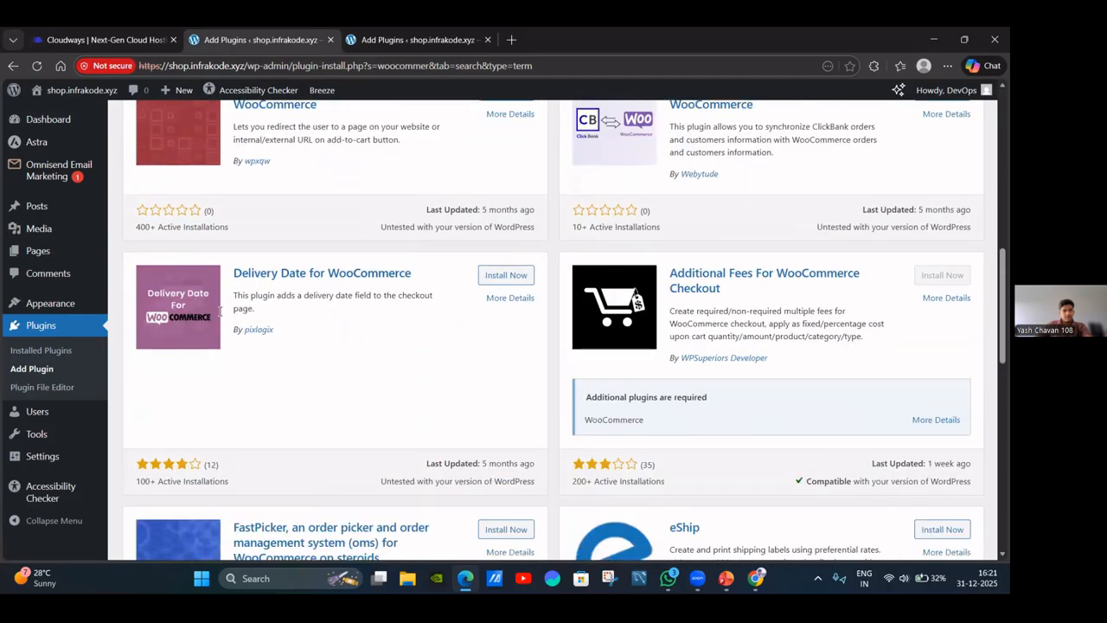
{"action": "scroll", "coordinate": [383, 388], "scroll_direction": "down", "scroll_amount": 3}
{"action": "scroll", "coordinate": [493, 388], "scroll_direction": "up", "scroll_amount": 5}
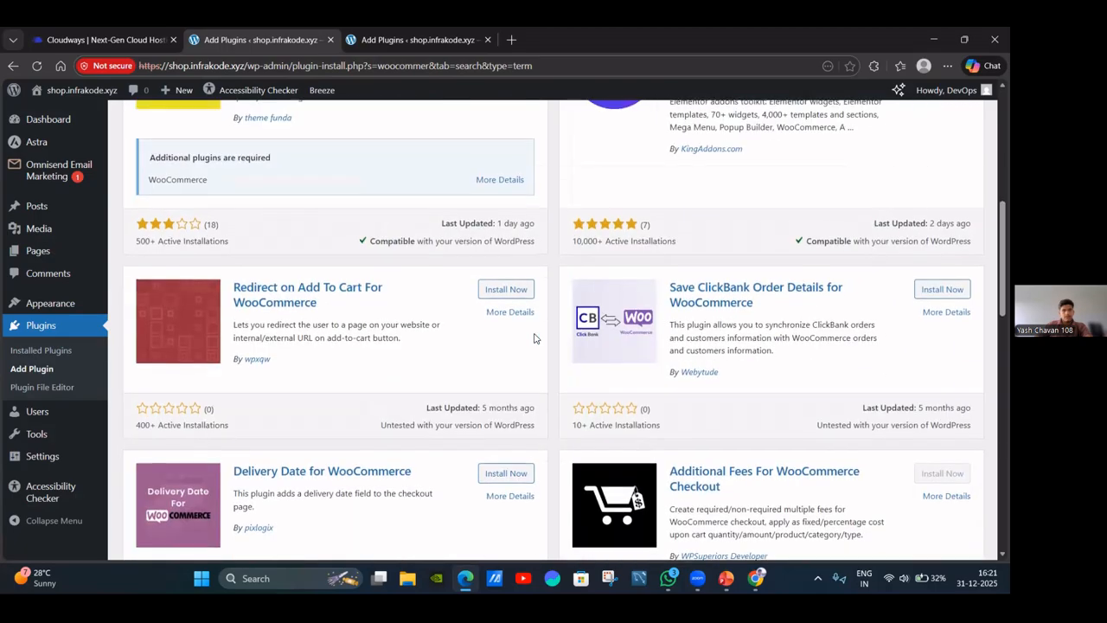
{"action": "scroll", "coordinate": [605, 337], "scroll_direction": "up", "scroll_amount": 5}
{"action": "left_click", "coordinate": [903, 184]}
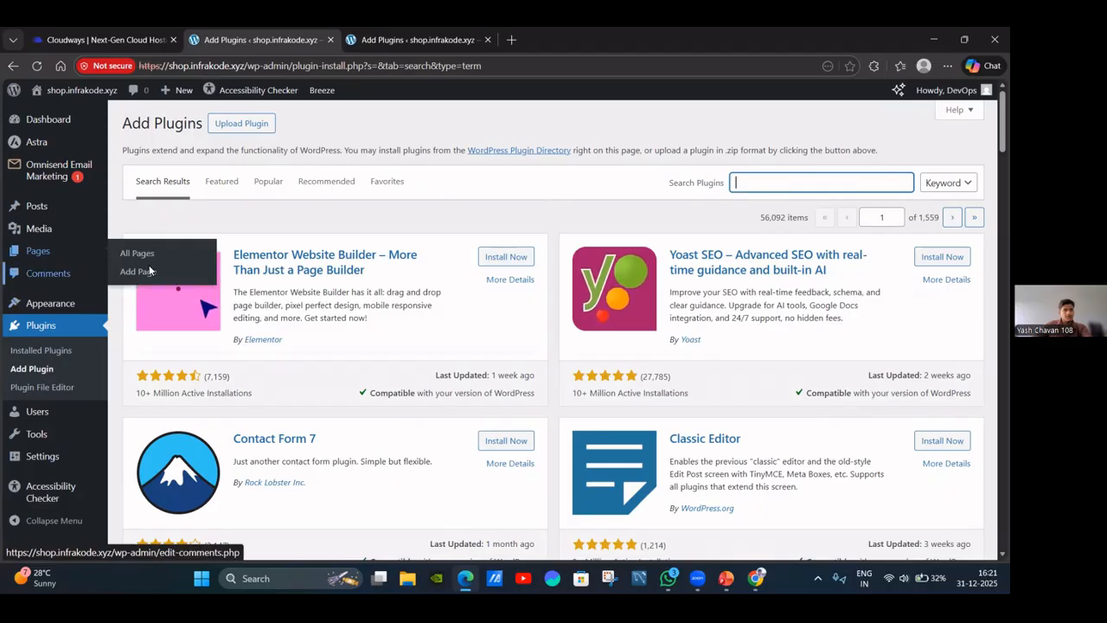
{"action": "mouse_move", "coordinate": [52, 307]}
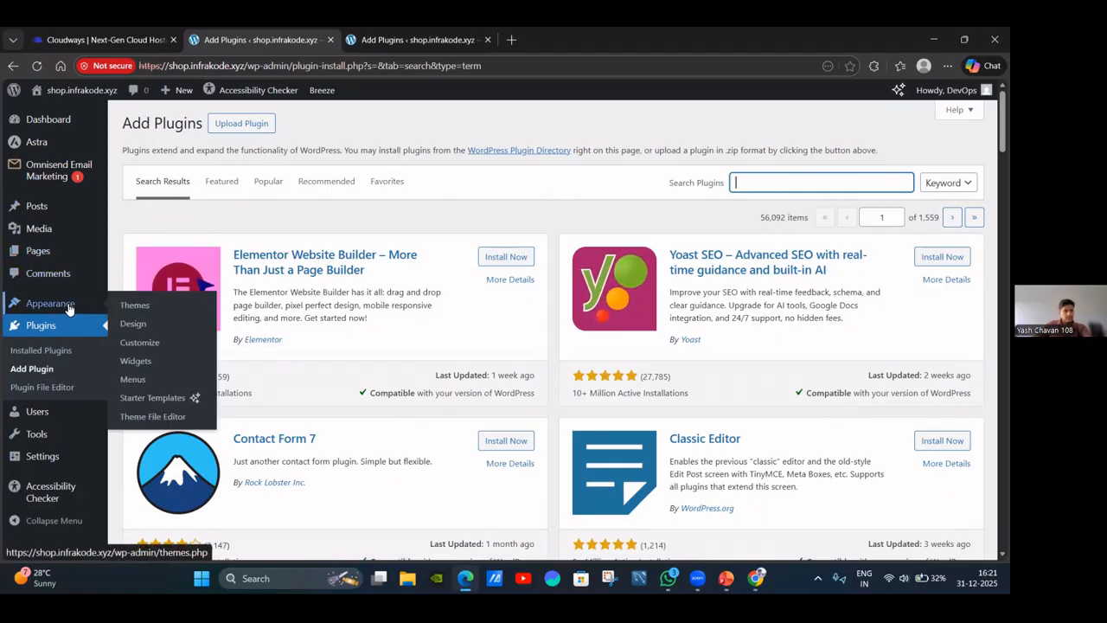
Open Astra's Starter Templates, choose classic templates, and pick Elementor as the page builder.
{"action": "left_click", "coordinate": [154, 398]}
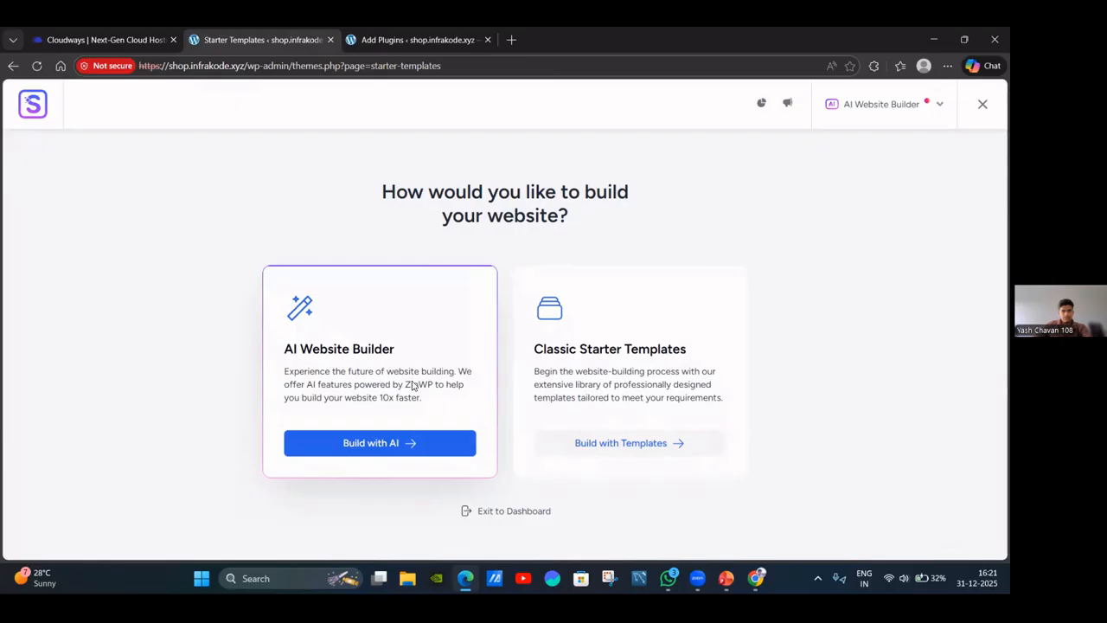
{"action": "left_click", "coordinate": [642, 443]}
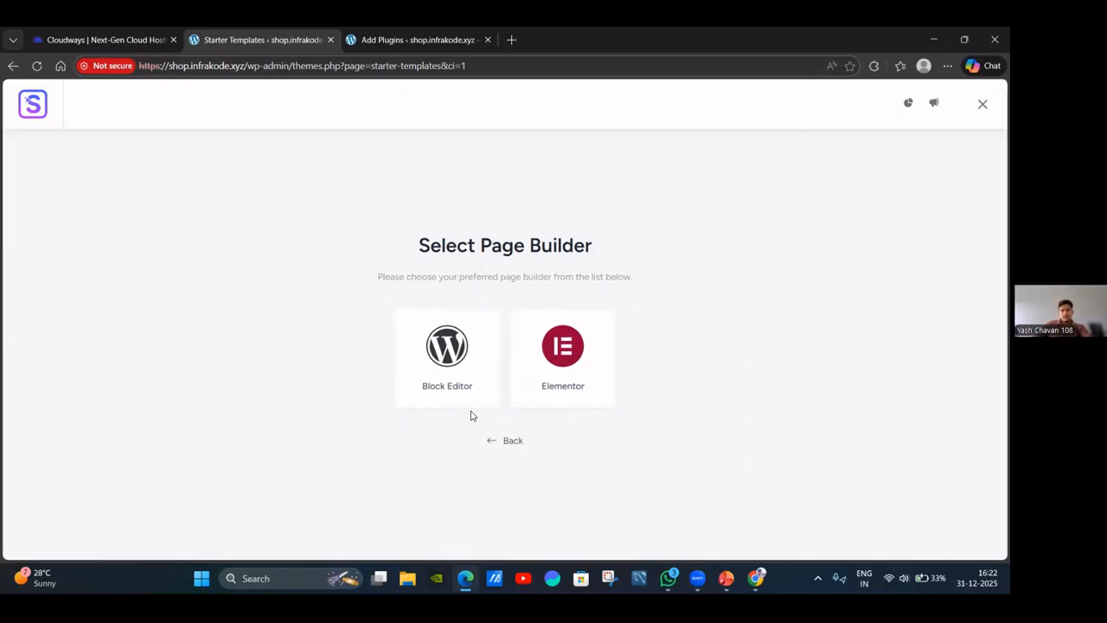
{"action": "left_click", "coordinate": [568, 374]}
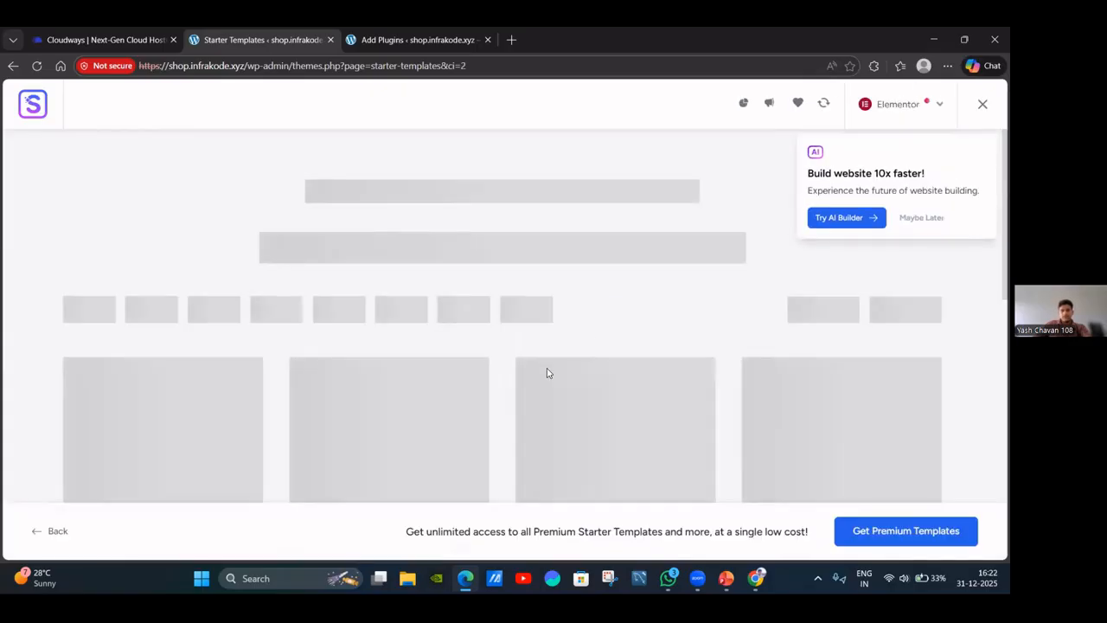
Decline the AI builder offer, filter to Online Shop templates, and scroll down to Organic Store.
{"action": "left_click", "coordinate": [919, 220]}
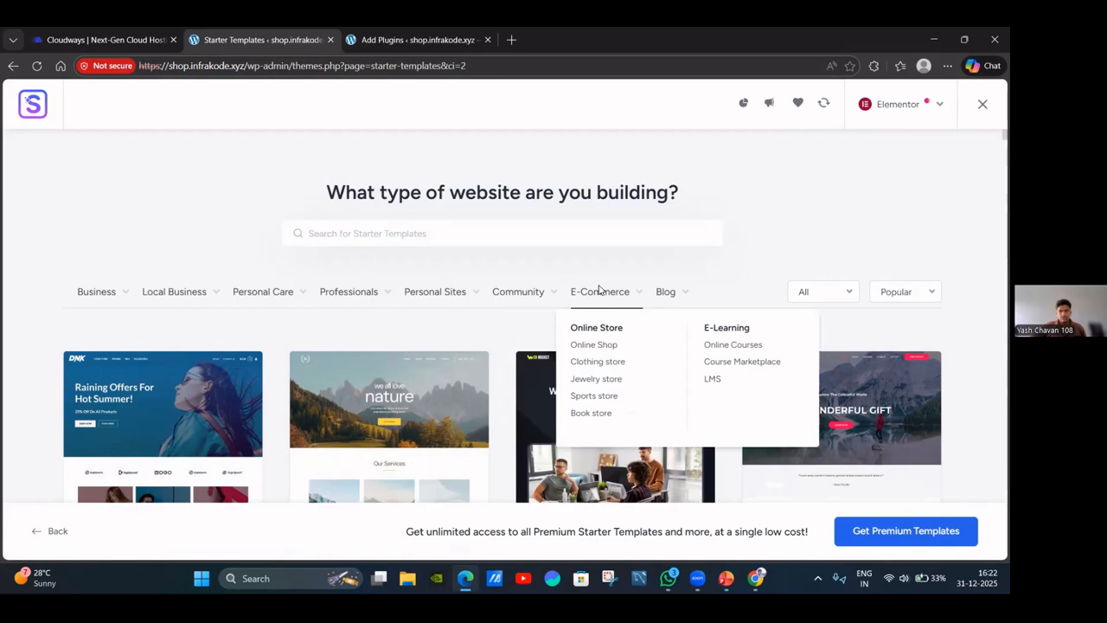
{"action": "left_click", "coordinate": [608, 348]}
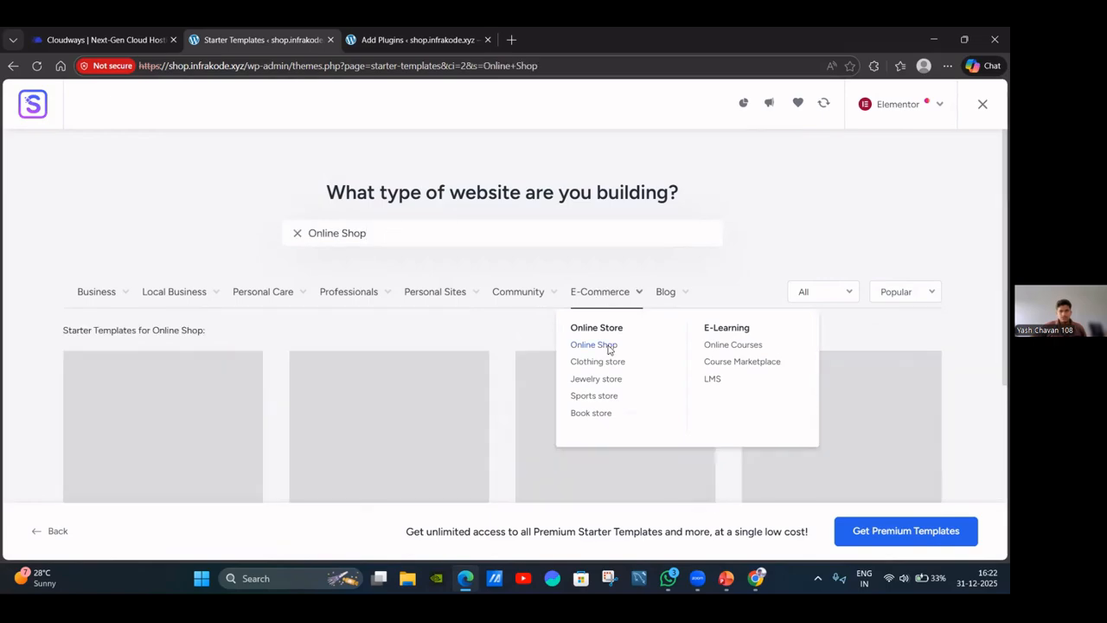
{"action": "scroll", "coordinate": [464, 398], "scroll_direction": "down", "scroll_amount": 3}
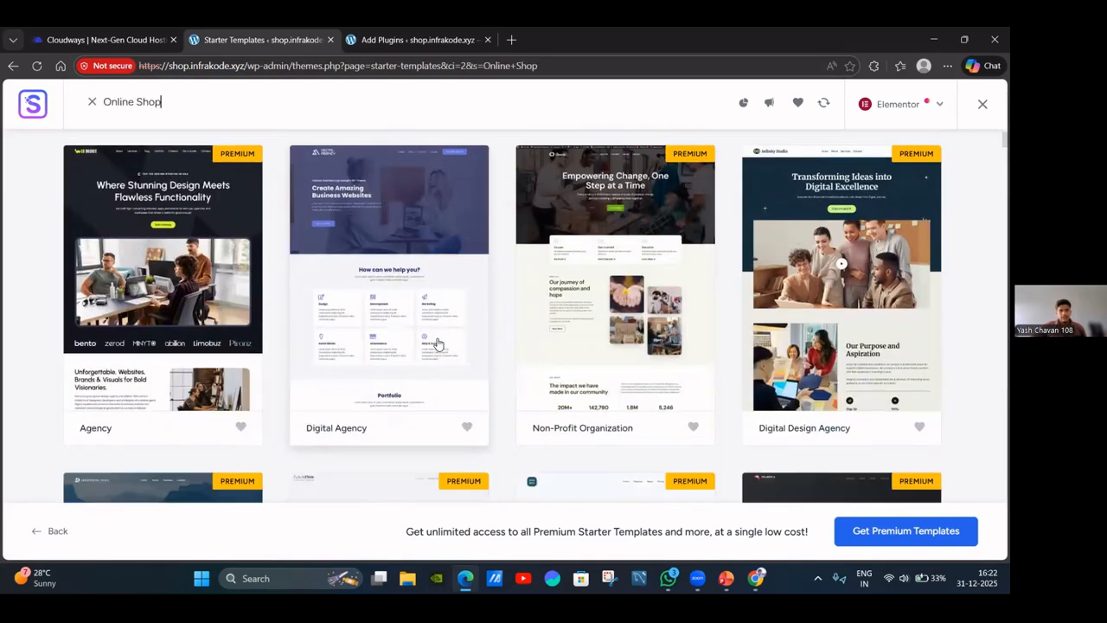
{"action": "scroll", "coordinate": [306, 326], "scroll_direction": "down", "scroll_amount": 7}
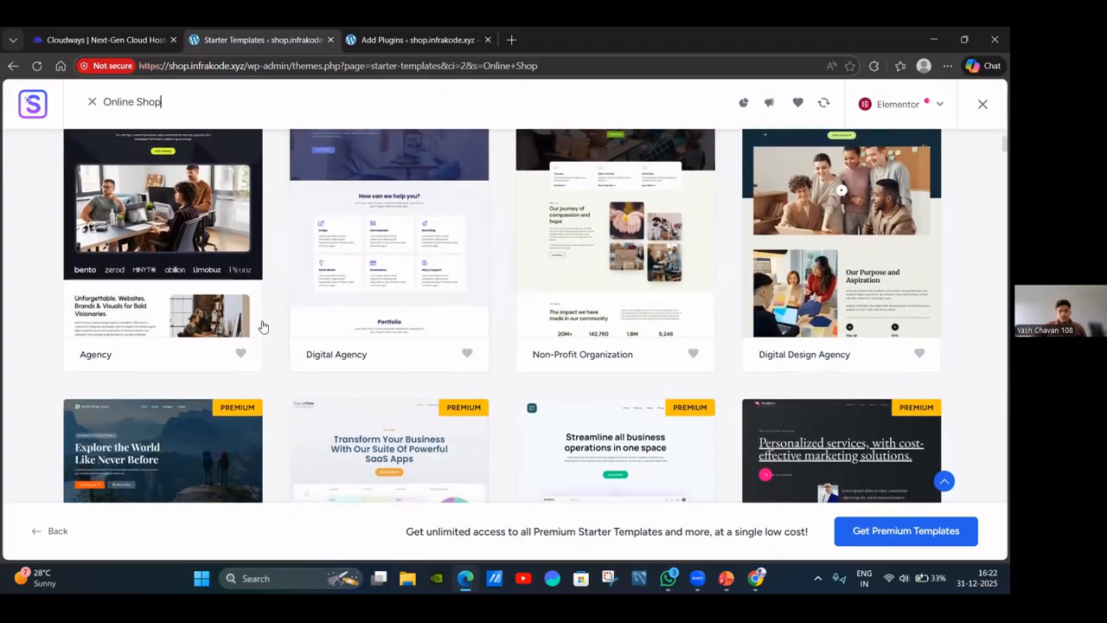
{"action": "scroll", "coordinate": [601, 311], "scroll_direction": "down", "scroll_amount": 5}
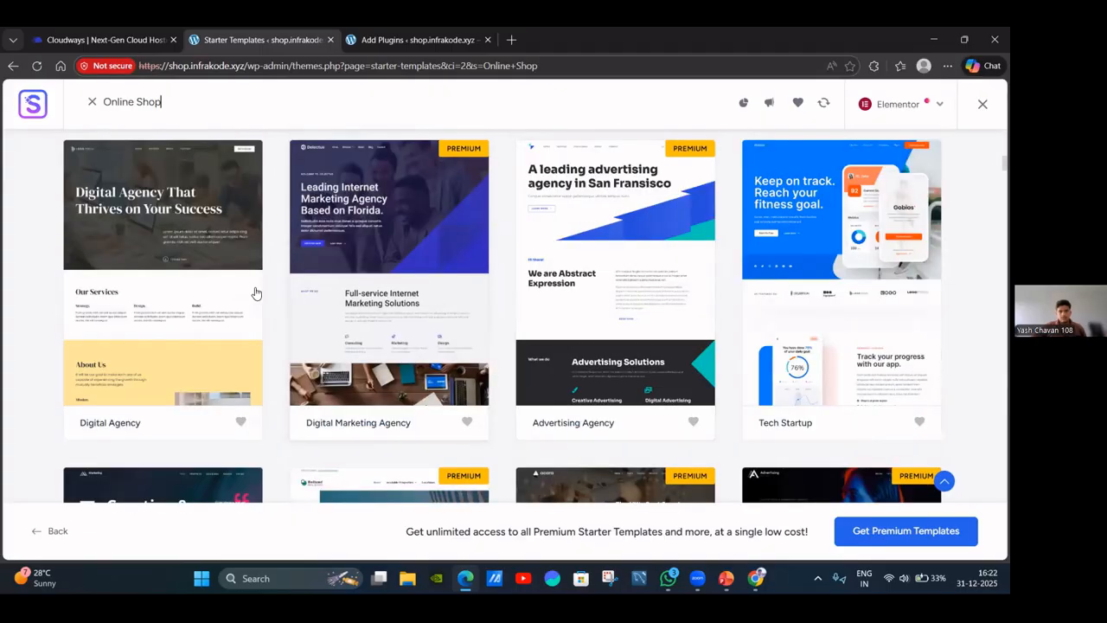
{"action": "scroll", "coordinate": [505, 337], "scroll_direction": "down", "scroll_amount": 8}
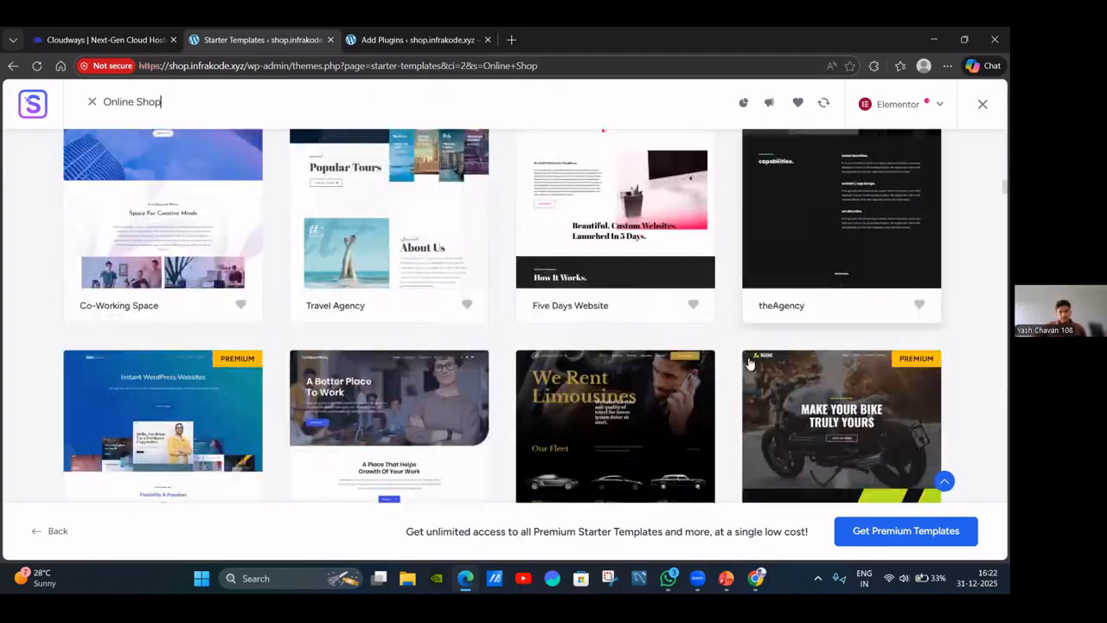
{"action": "scroll", "coordinate": [623, 363], "scroll_direction": "down", "scroll_amount": 8}
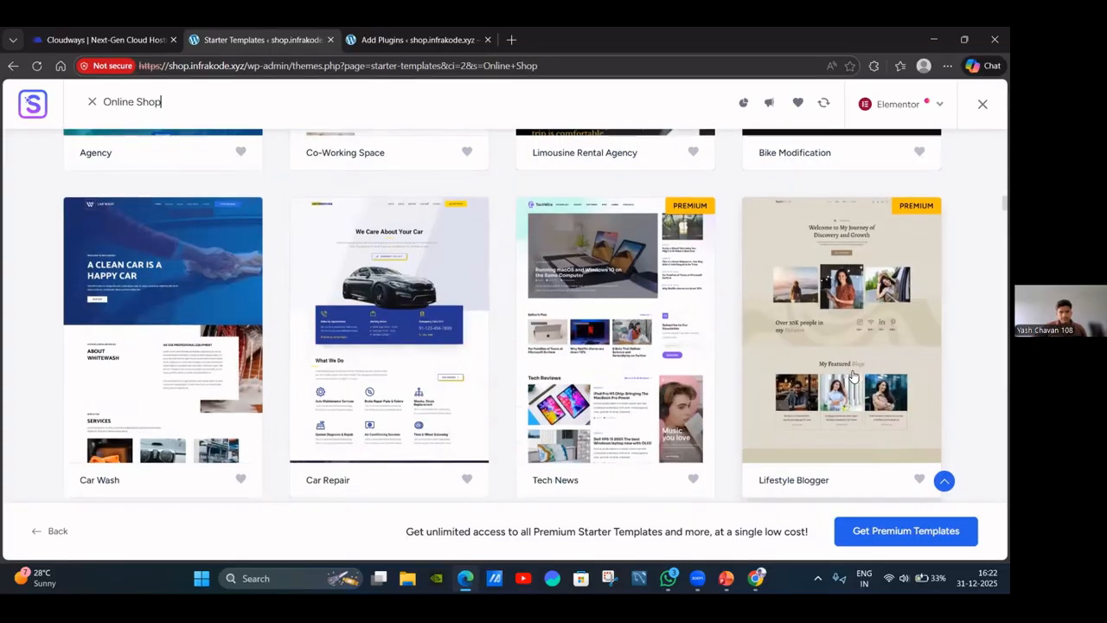
{"action": "scroll", "coordinate": [848, 378], "scroll_direction": "down", "scroll_amount": 2}
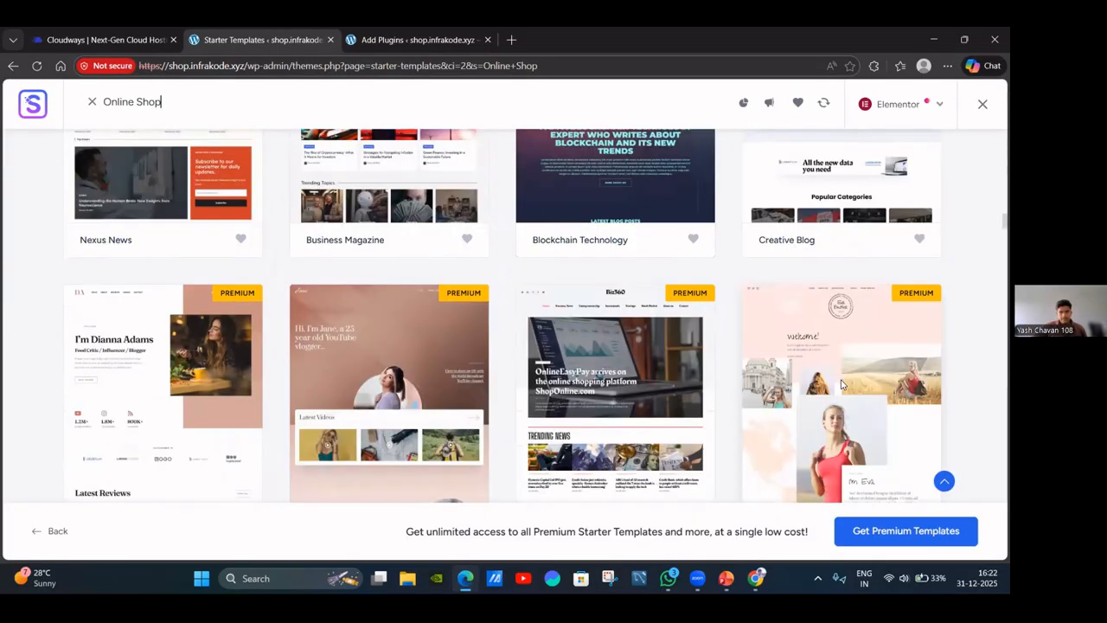
{"action": "scroll", "coordinate": [843, 384], "scroll_direction": "down", "scroll_amount": 10}
{"action": "scroll", "coordinate": [843, 384], "scroll_direction": "down", "scroll_amount": 1}
{"action": "scroll", "coordinate": [844, 386], "scroll_direction": "down", "scroll_amount": 12}
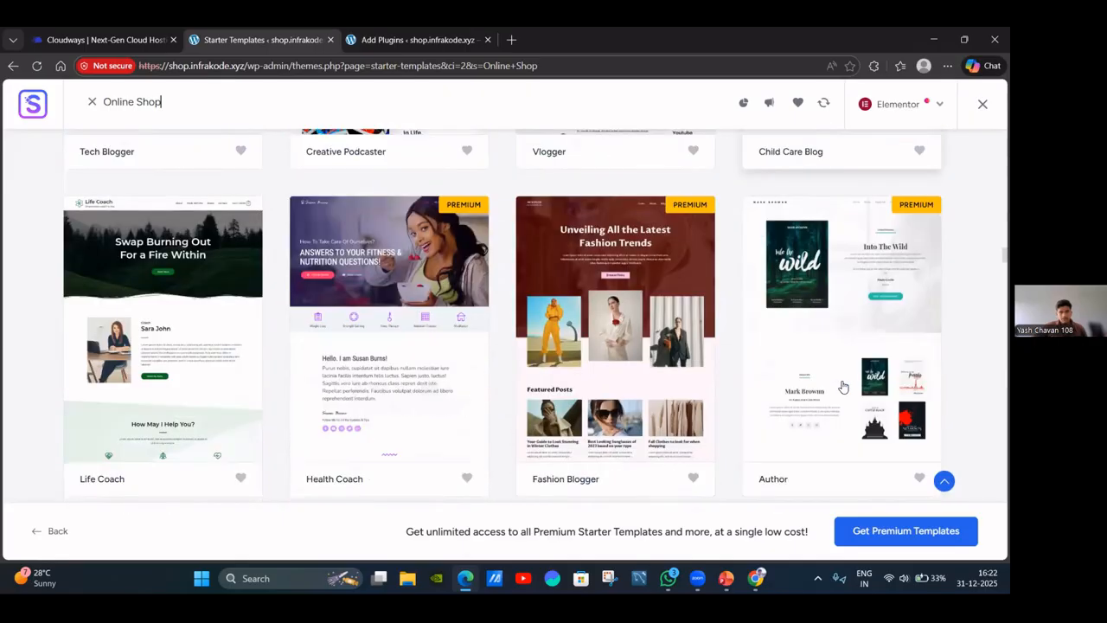
{"action": "scroll", "coordinate": [843, 387], "scroll_direction": "down", "scroll_amount": 1}
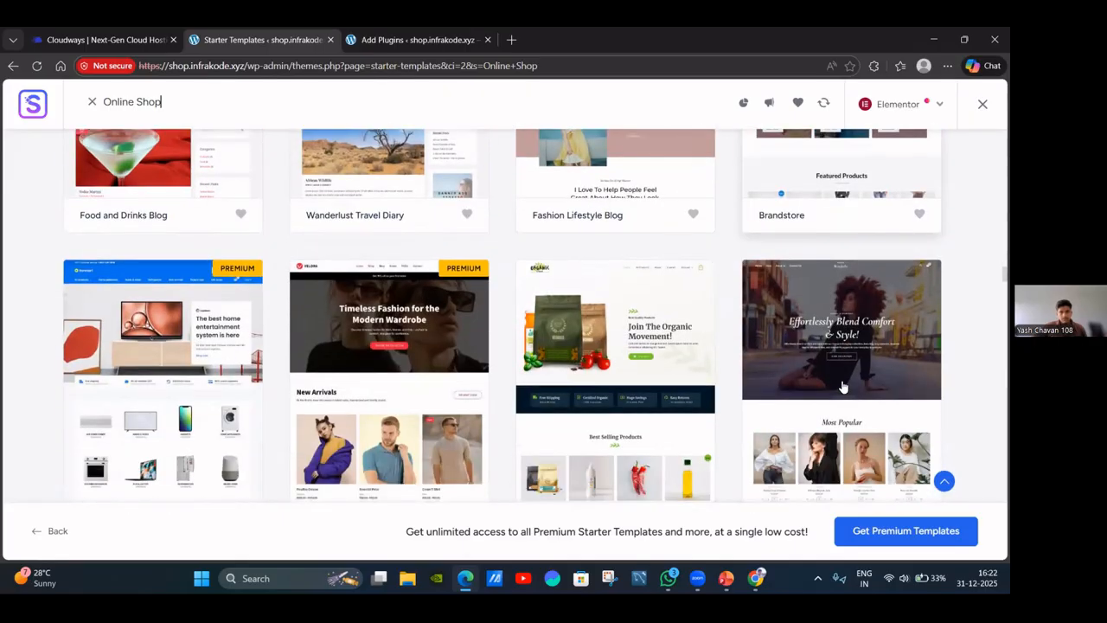
{"action": "scroll", "coordinate": [844, 386], "scroll_direction": "down", "scroll_amount": 1}
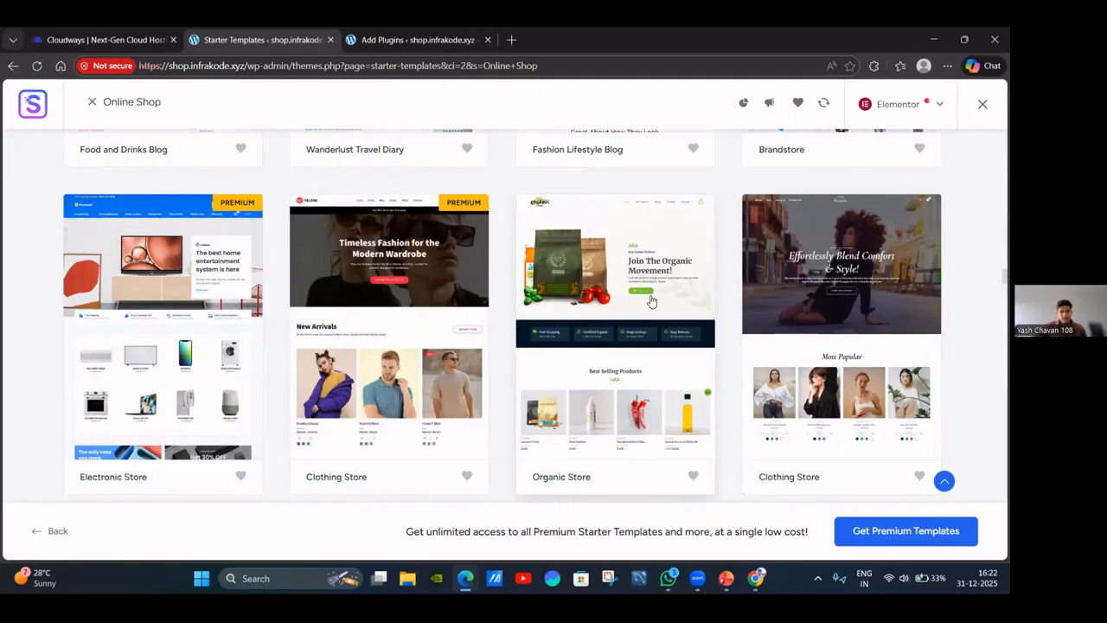
Open the Organic Store template and look over its customisation panel.
{"action": "left_click", "coordinate": [608, 297]}
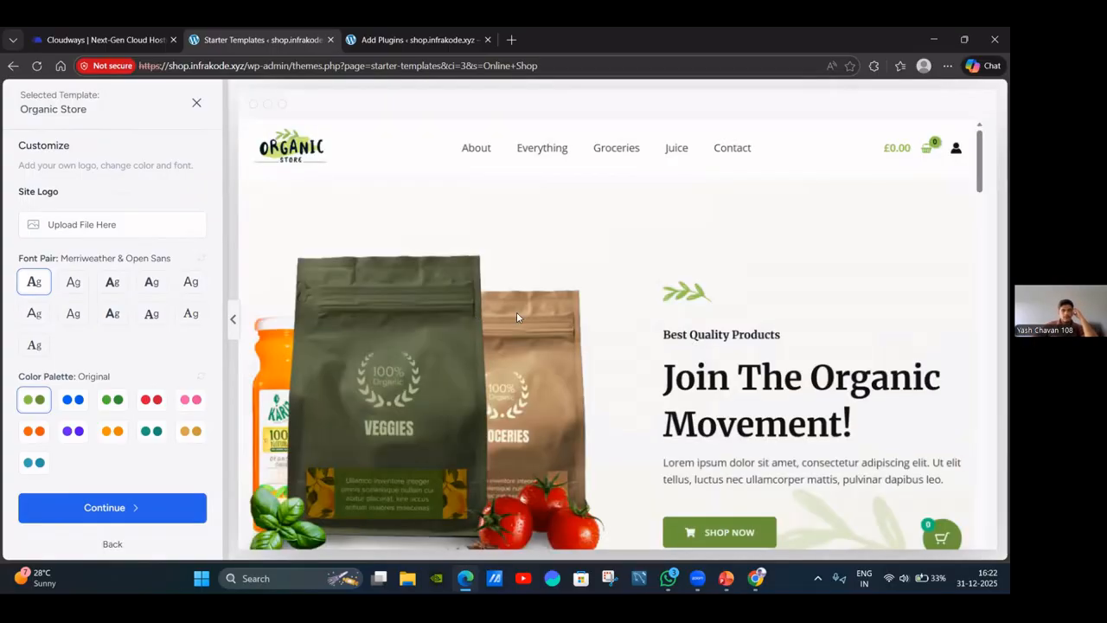
{"action": "scroll", "coordinate": [588, 327], "scroll_direction": "down", "scroll_amount": 7}
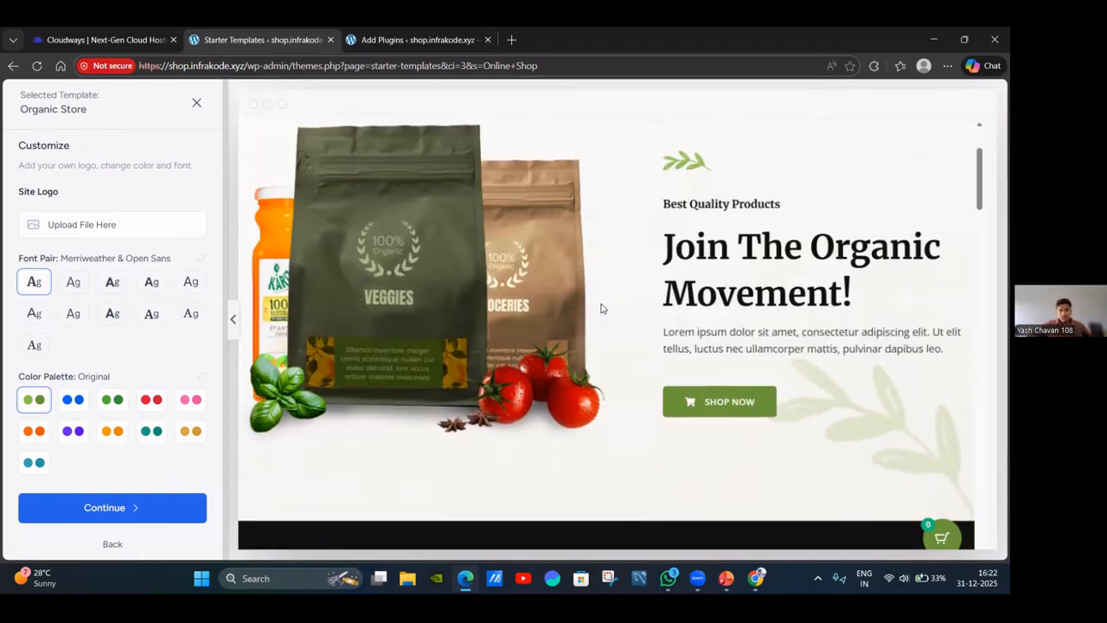
{"action": "scroll", "coordinate": [551, 261], "scroll_direction": "up", "scroll_amount": 7}
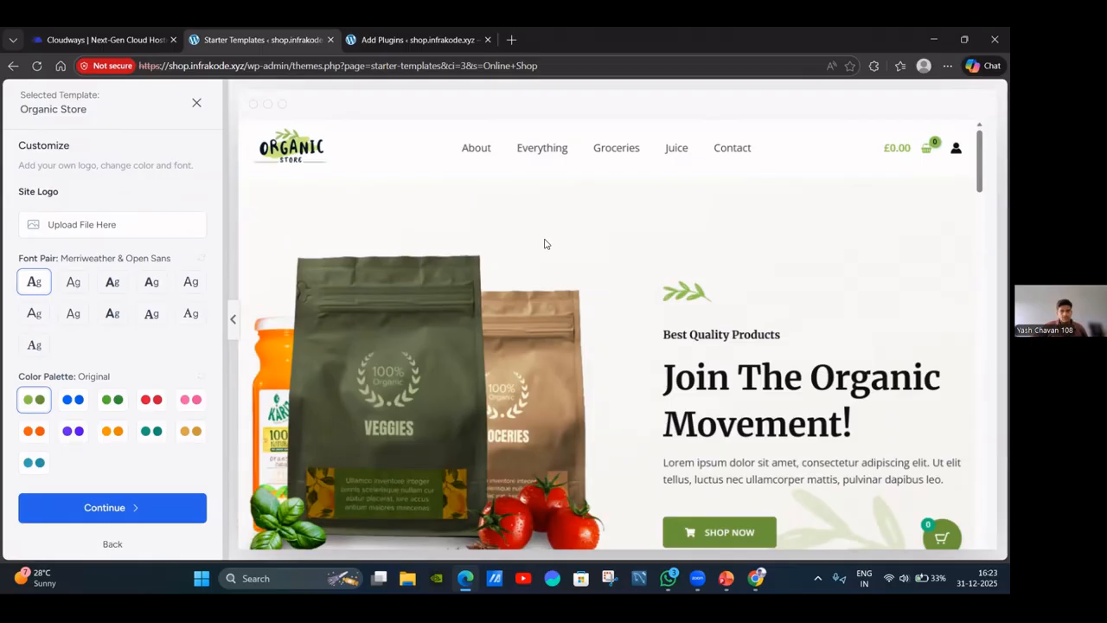
{"action": "scroll", "coordinate": [593, 257], "scroll_direction": "down", "scroll_amount": 5}
{"action": "scroll", "coordinate": [453, 306], "scroll_direction": "up", "scroll_amount": 4}
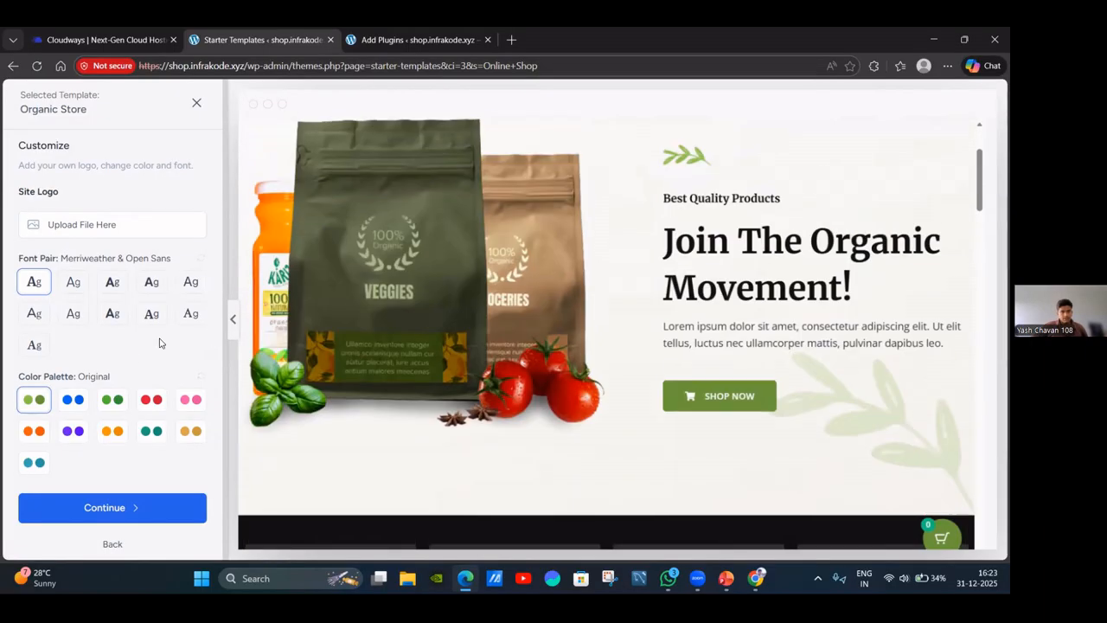
Compare the colour palettes, apply the red Style 3 palette, and continue to features.
{"action": "left_click", "coordinate": [77, 402]}
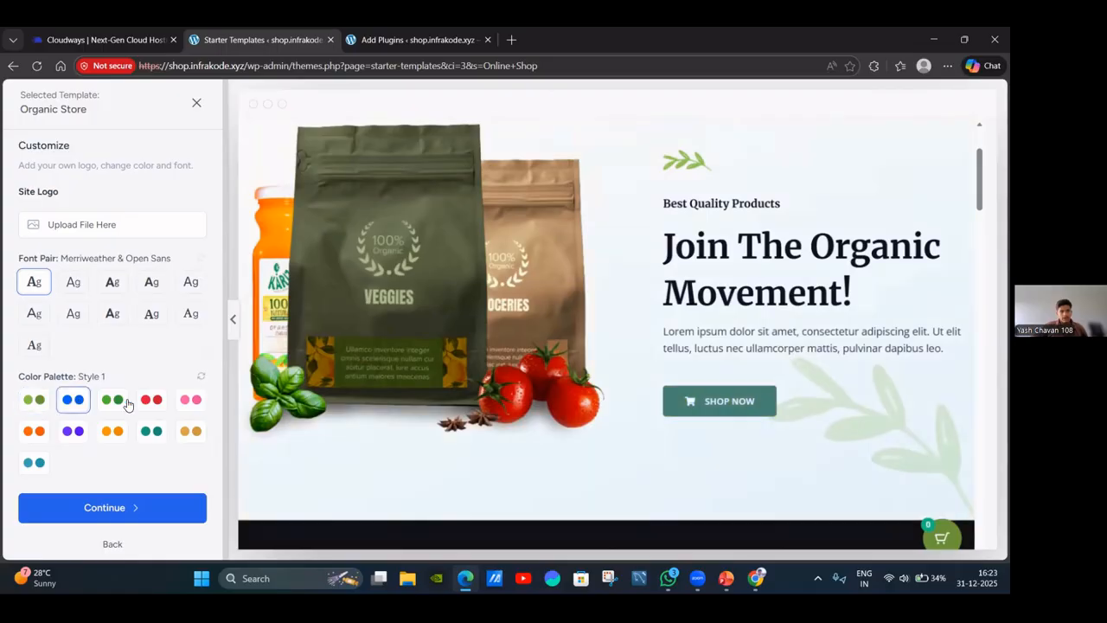
{"action": "left_click", "coordinate": [113, 399]}
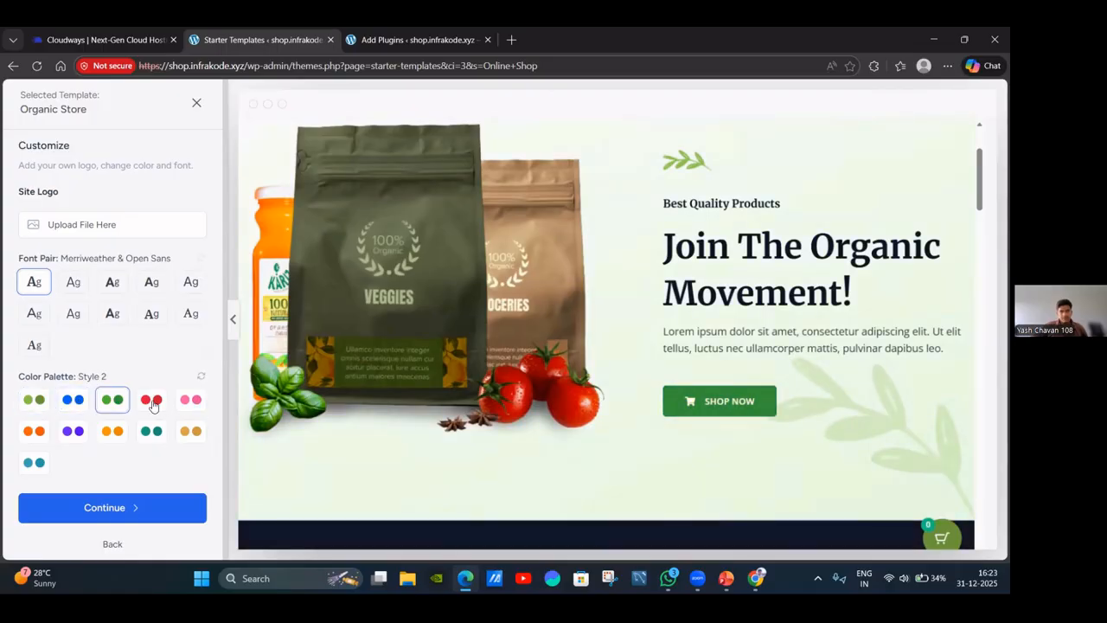
{"action": "left_click", "coordinate": [152, 401]}
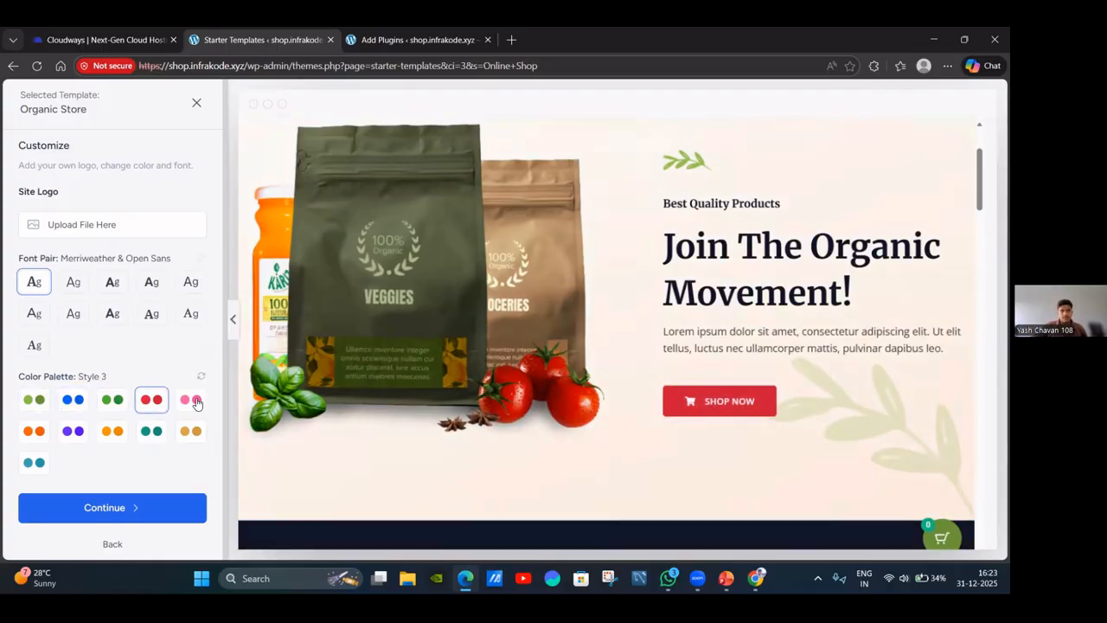
{"action": "scroll", "coordinate": [614, 324], "scroll_direction": "up", "scroll_amount": 2}
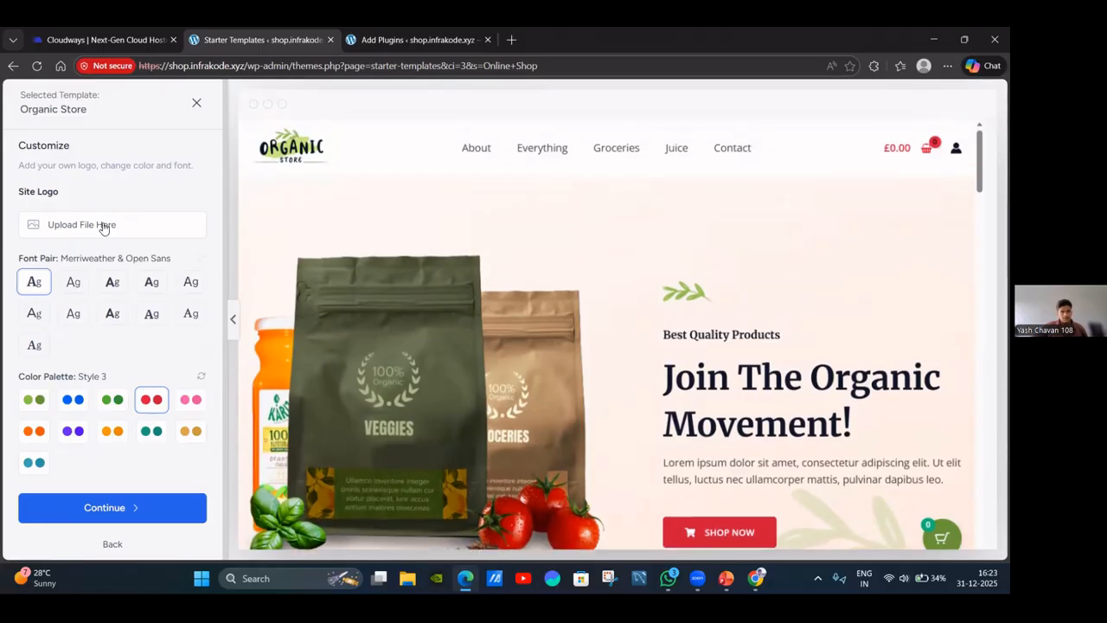
{"action": "left_click", "coordinate": [111, 507]}
{"action": "scroll", "coordinate": [562, 294], "scroll_direction": "down", "scroll_amount": 2}
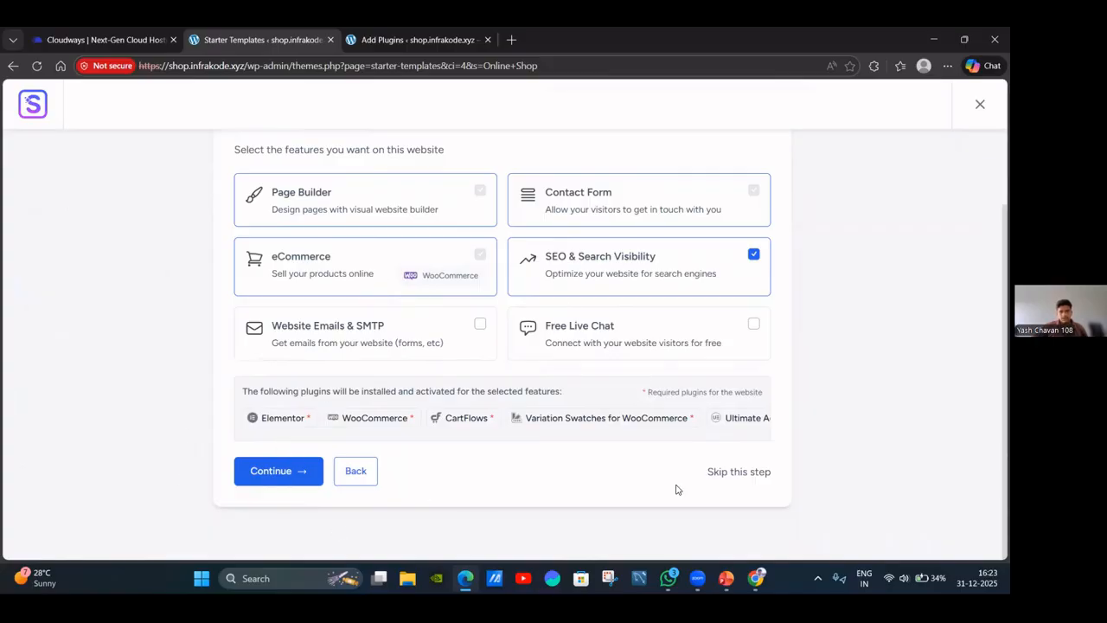
Skip features and the memory warning, autofill the first name, accept overwriting, and submit the build.
{"action": "left_click", "coordinate": [761, 474]}
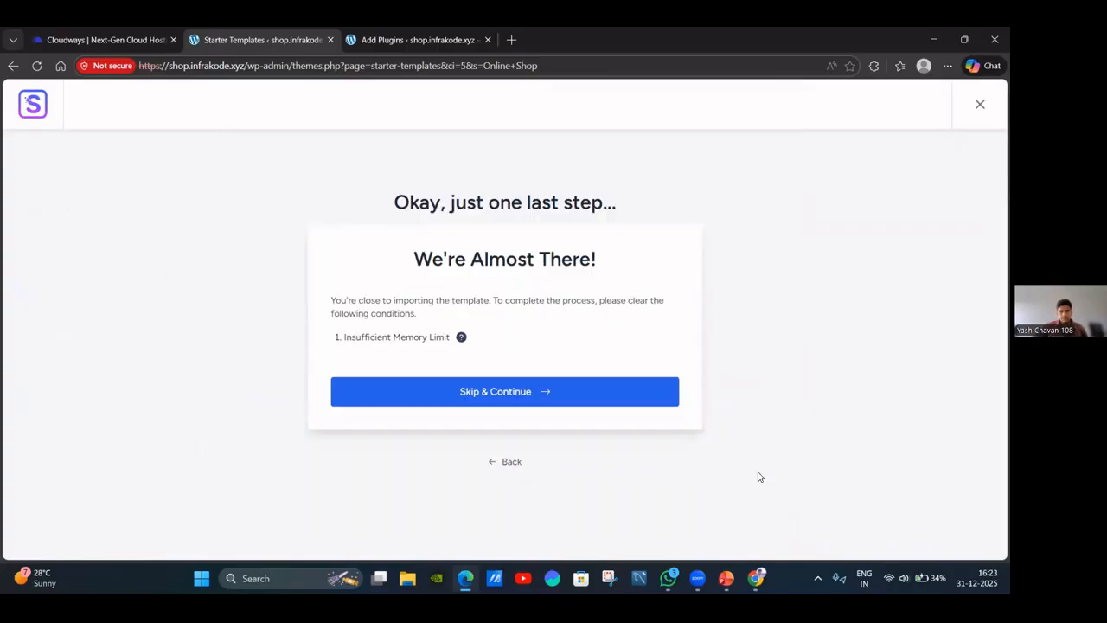
{"action": "left_click", "coordinate": [487, 403]}
{"action": "left_click", "coordinate": [412, 286]}
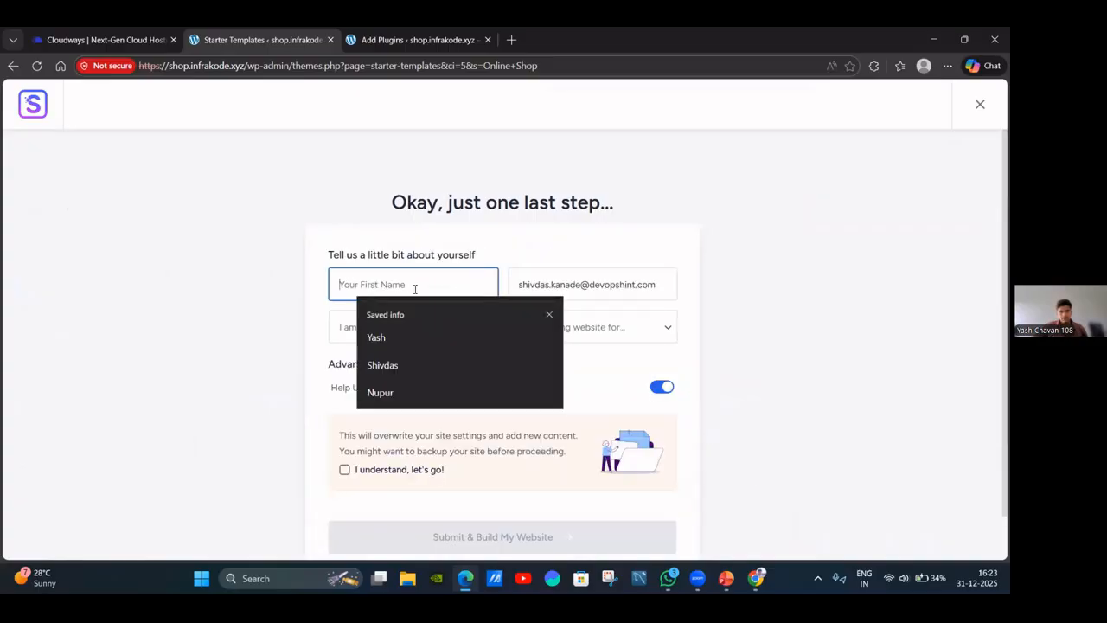
{"action": "left_click", "coordinate": [429, 370]}
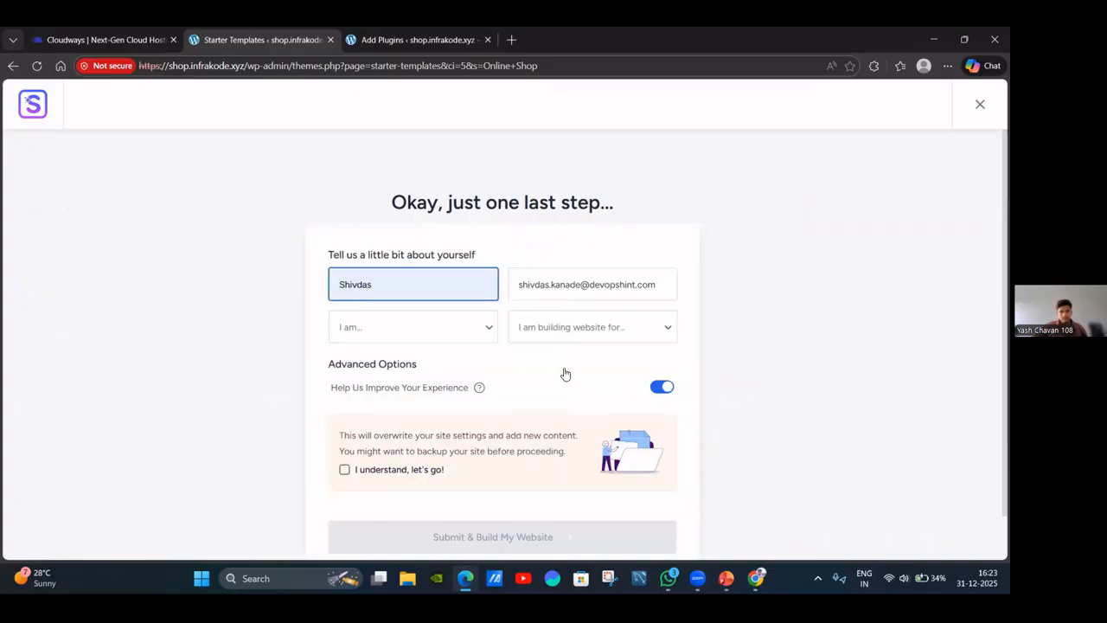
{"action": "scroll", "coordinate": [383, 480], "scroll_direction": "down", "scroll_amount": 1}
{"action": "left_click", "coordinate": [360, 372]}
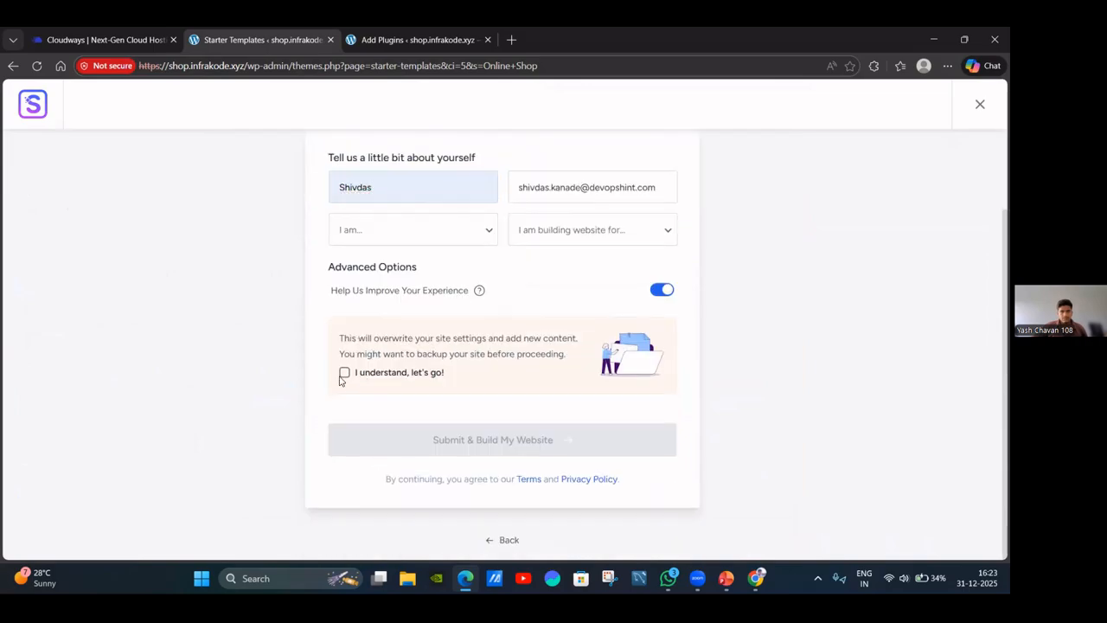
{"action": "left_click", "coordinate": [416, 443]}
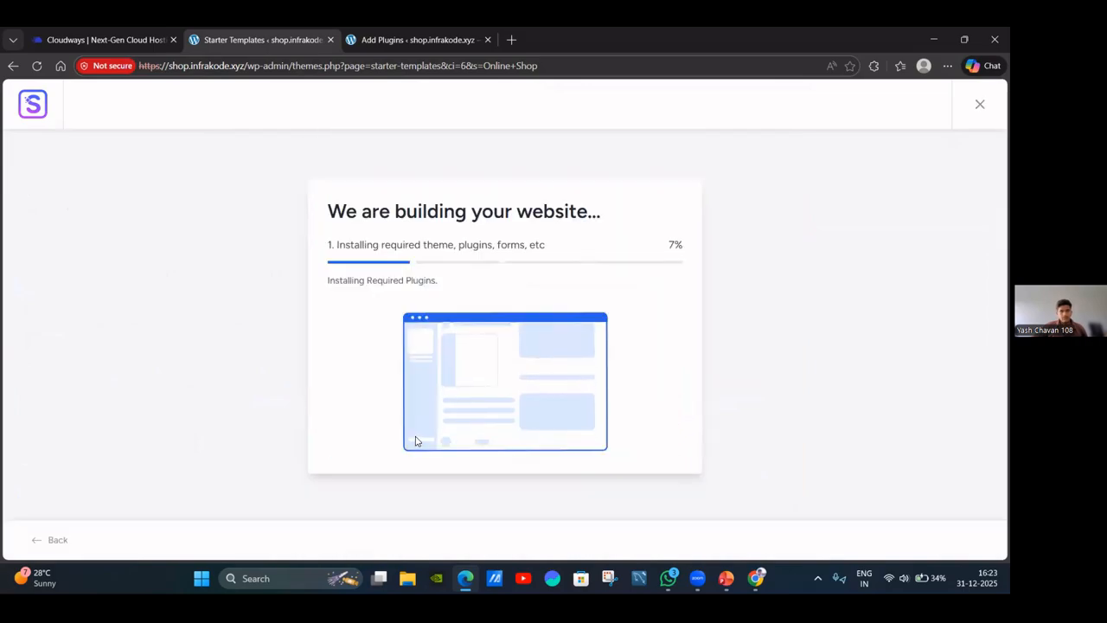
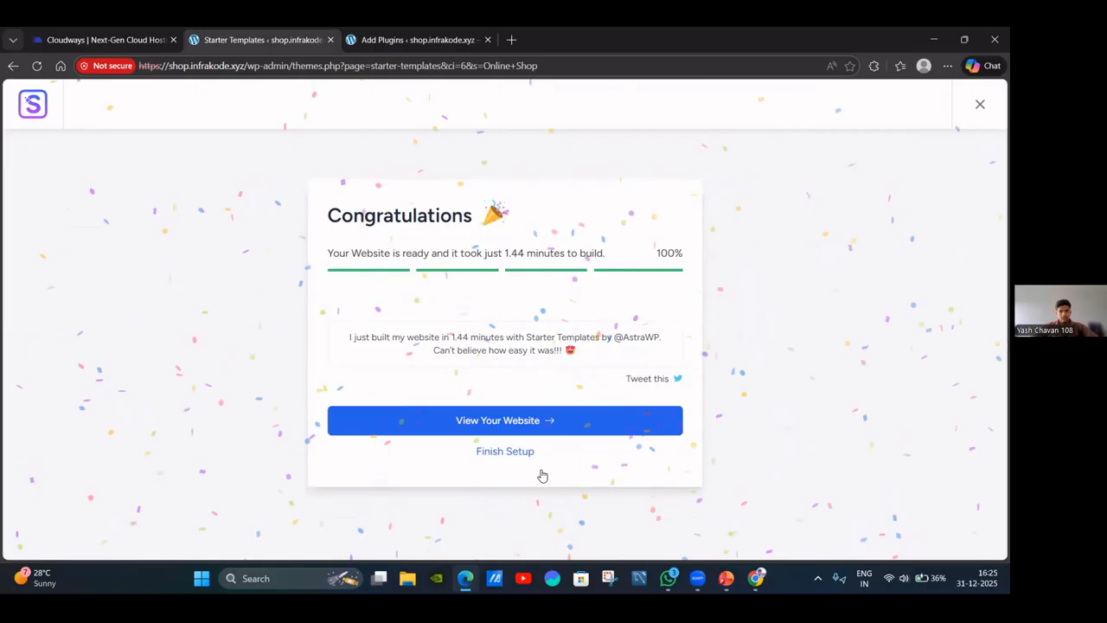
Leave the finished template import for WordPress's Finish Setting Up Your Website checklist.
{"action": "left_click", "coordinate": [520, 454]}
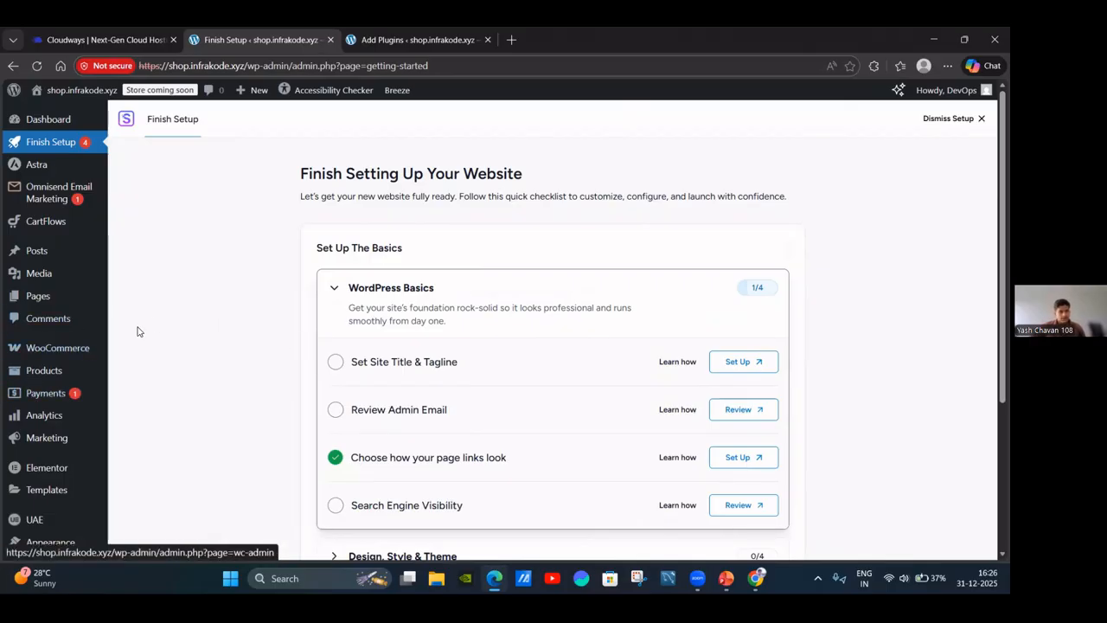
{"action": "mouse_move", "coordinate": [35, 353]}
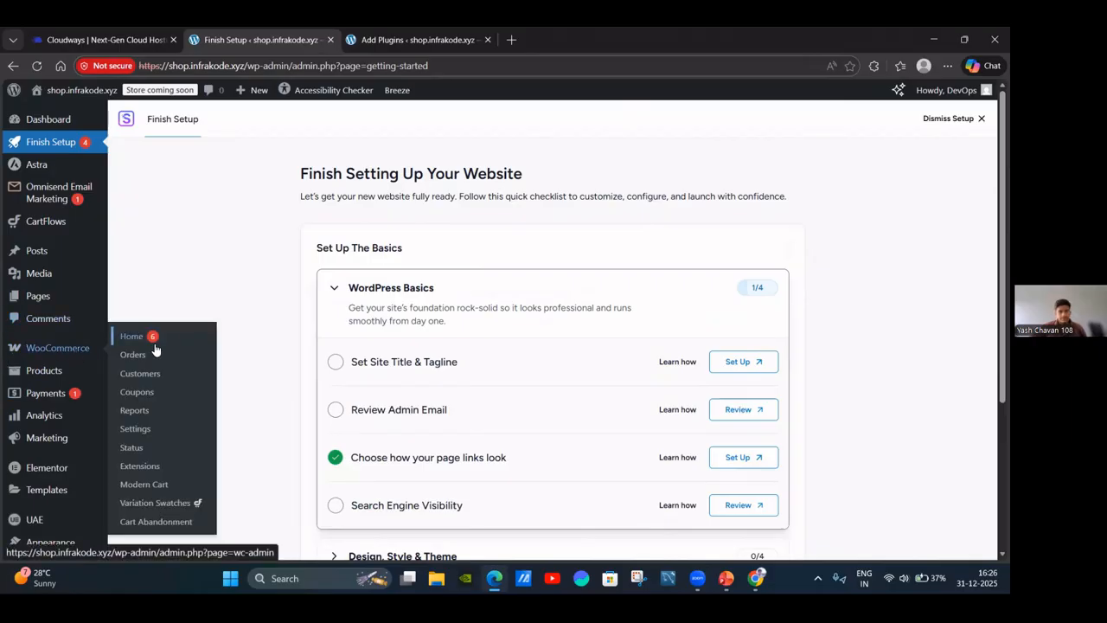
Skip WooCommerce's guided setup, keeping India — Maharashtra as business location, then return to Chrome.
{"action": "left_click", "coordinate": [85, 352]}
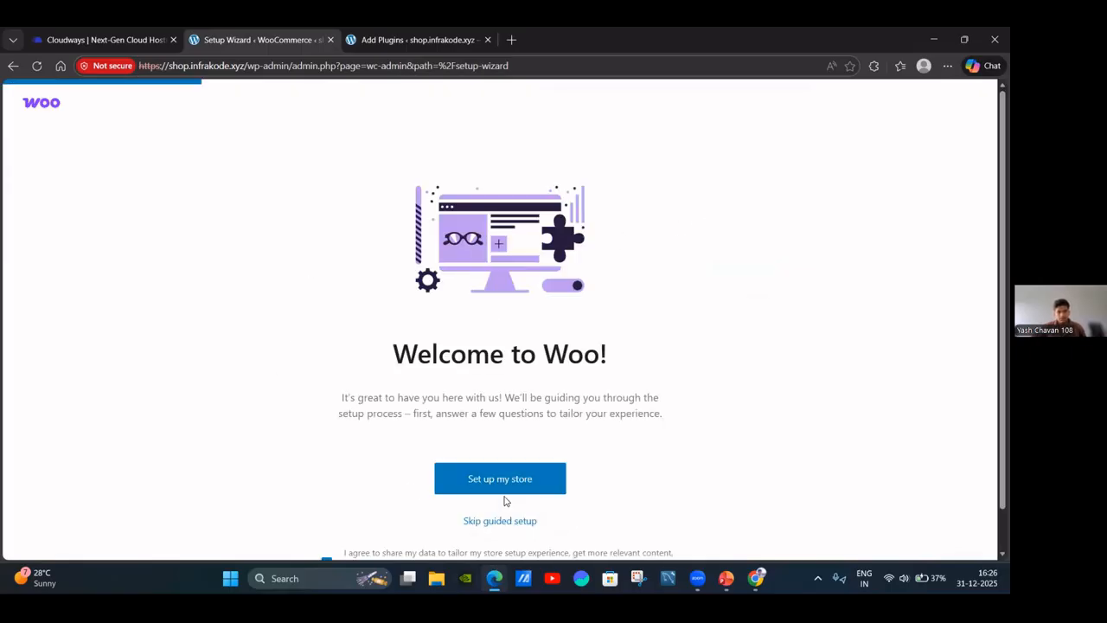
{"action": "left_click", "coordinate": [494, 520]}
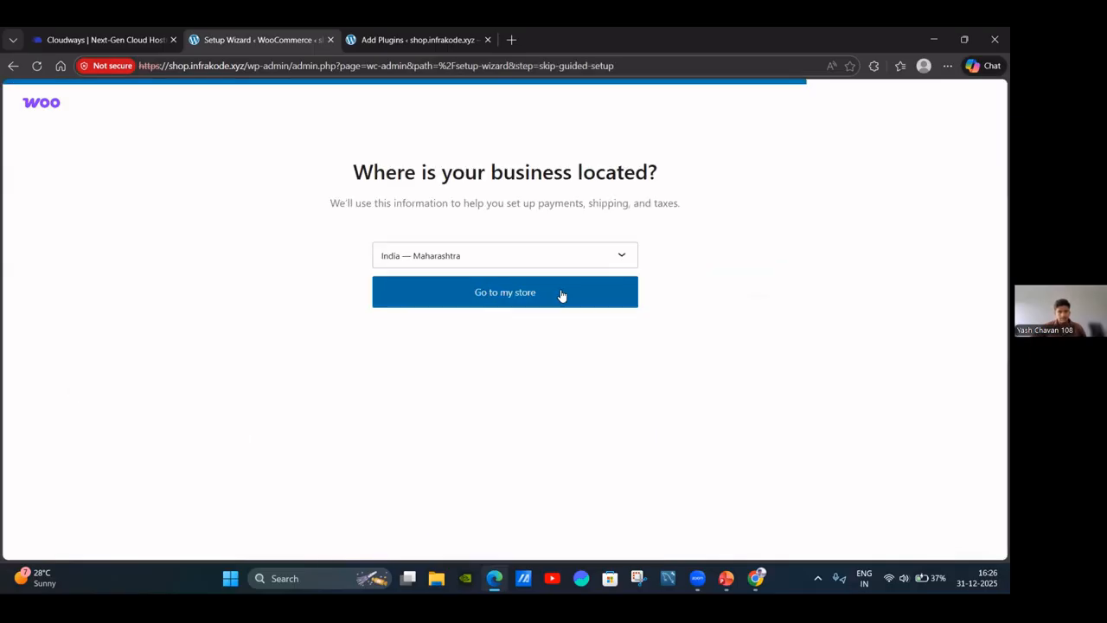
{"action": "left_click", "coordinate": [560, 294]}
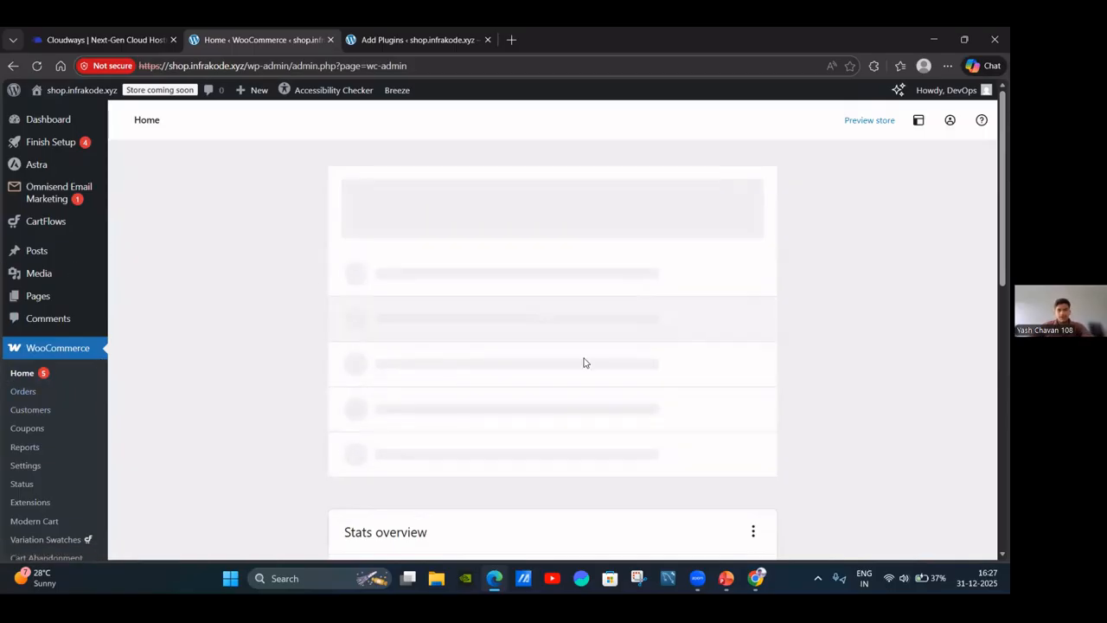
{"action": "left_click", "coordinate": [757, 578]}
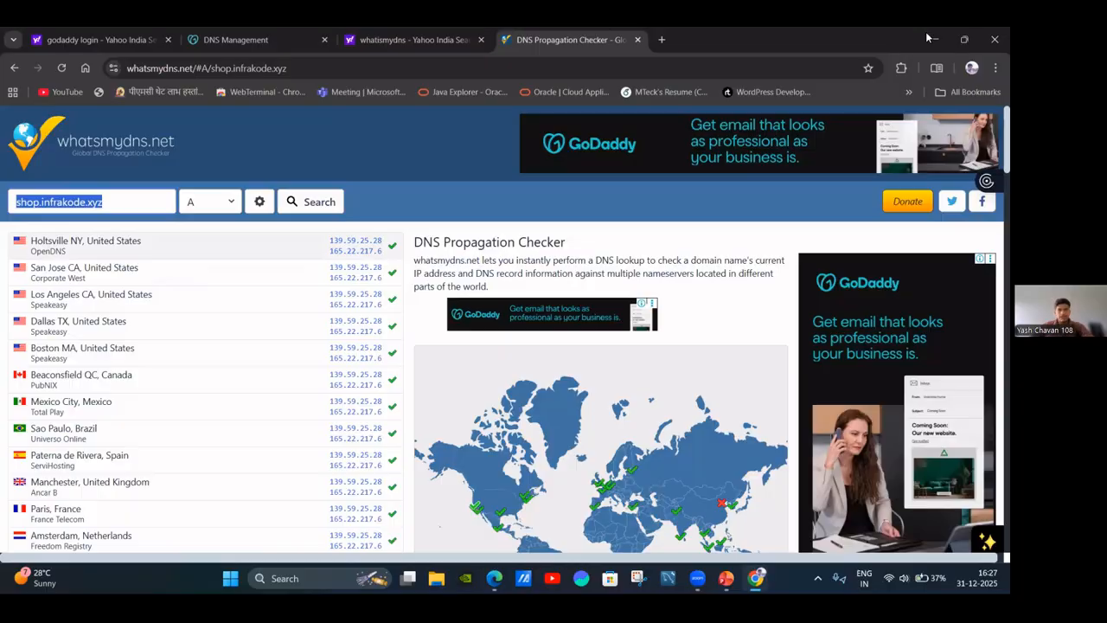
Try loading shop.infrakode.com, retry after the DNS error, then close that tab.
{"action": "left_click", "coordinate": [130, 39]}
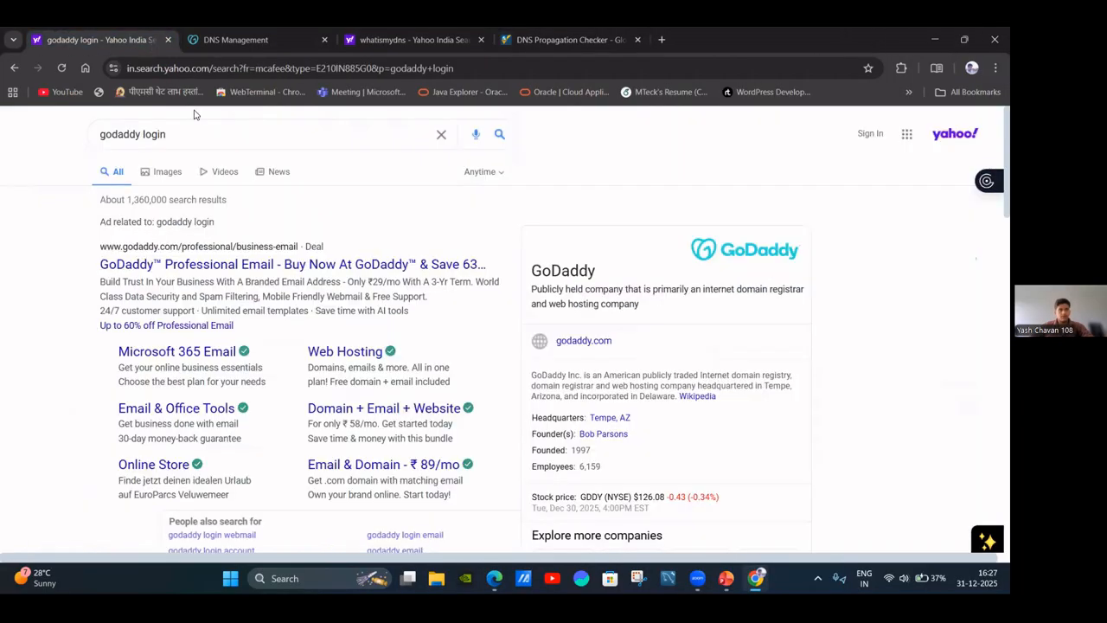
{"action": "left_click", "coordinate": [94, 119]}
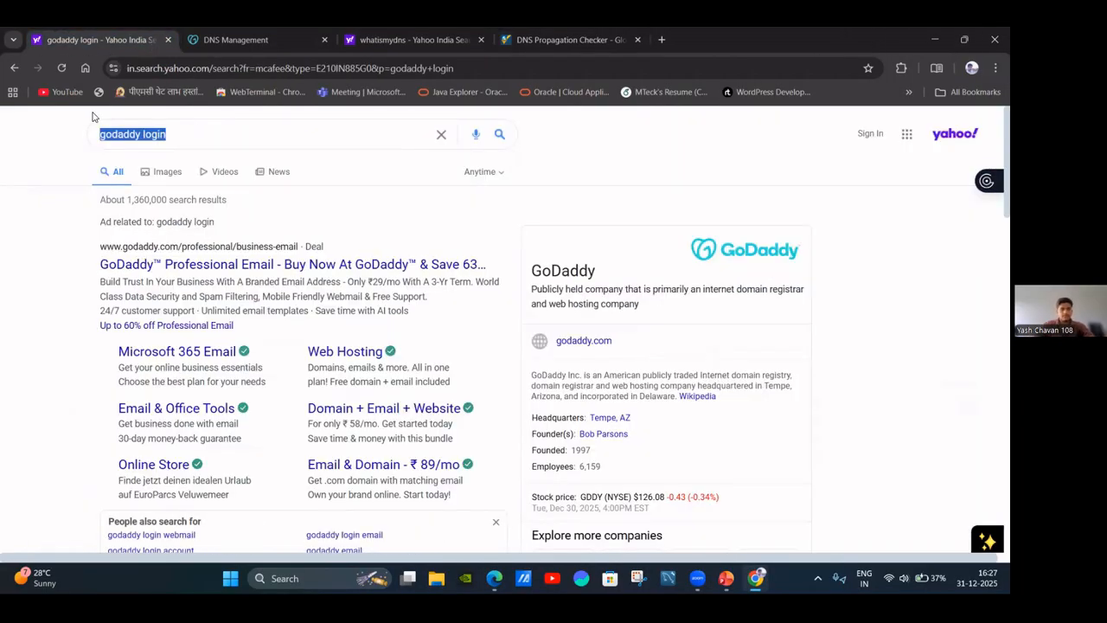
{"action": "key", "text": "BackSpace"}
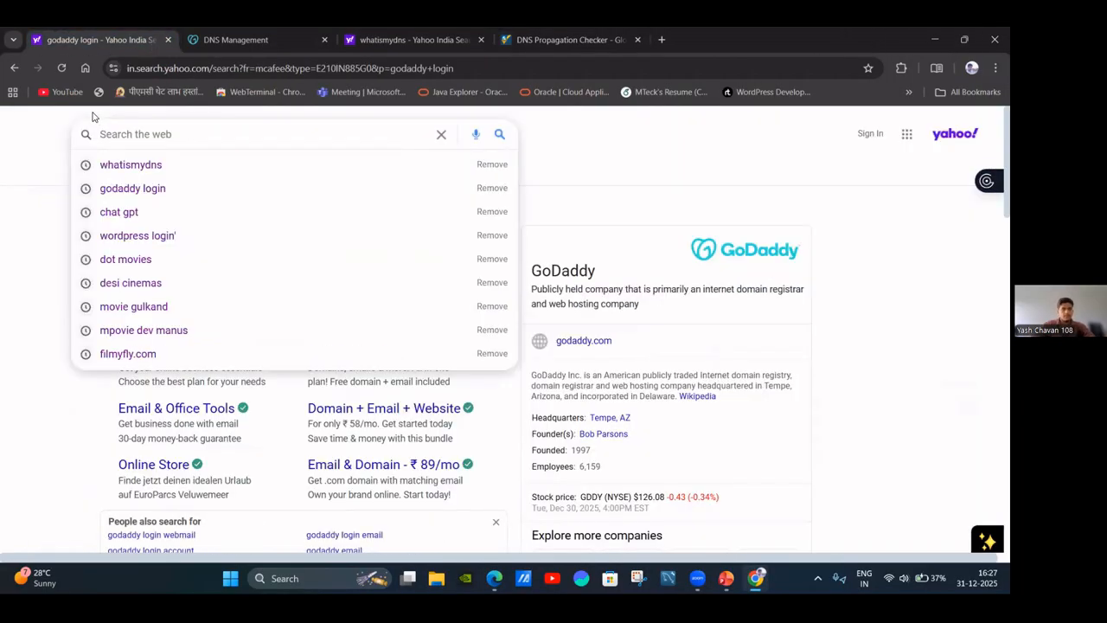
{"action": "left_click", "coordinate": [181, 69]}
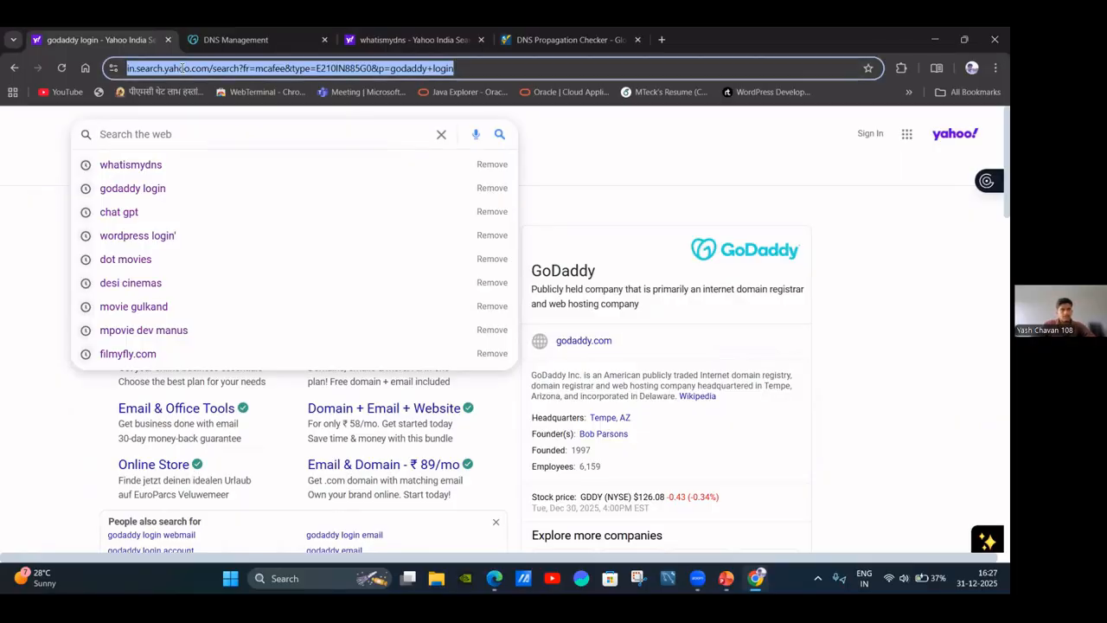
{"action": "key", "text": "BackSpace"}
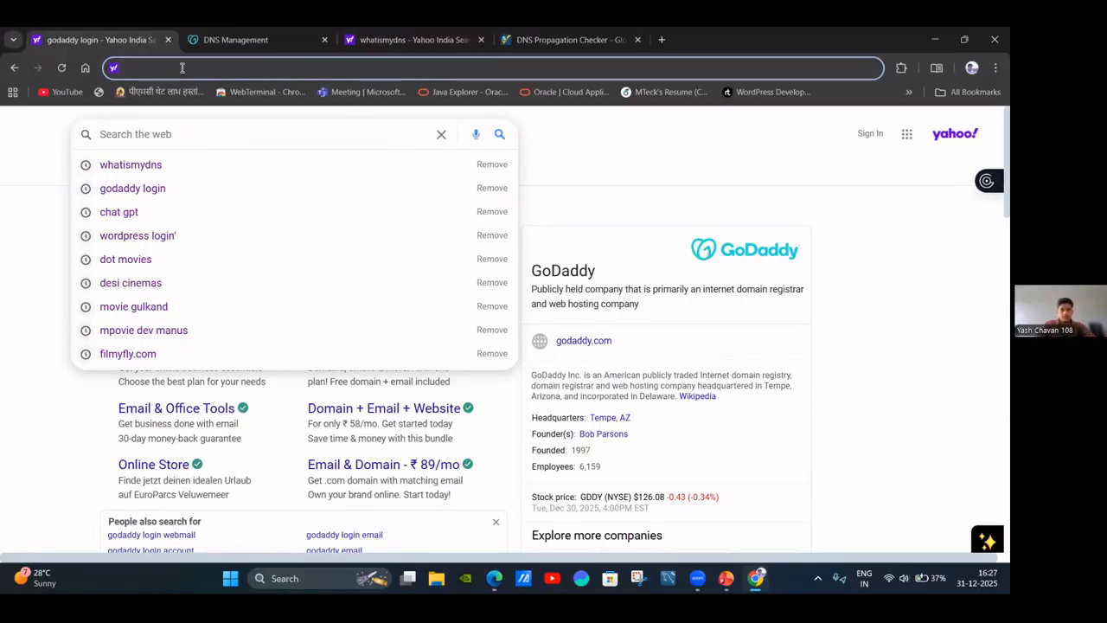
{"action": "type", "text": "shop."}
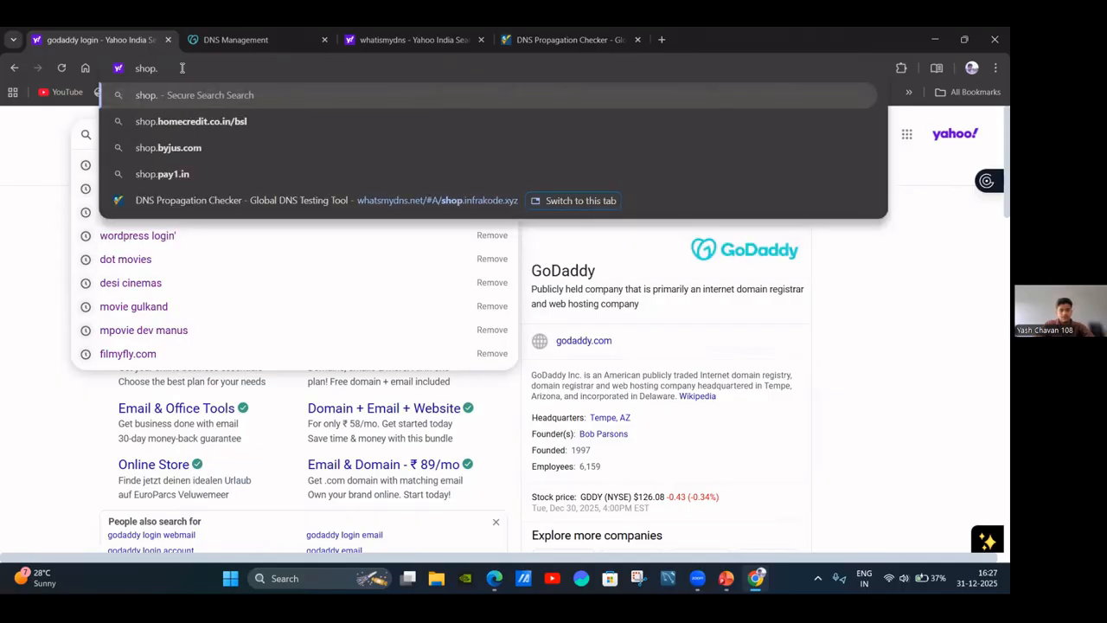
{"action": "type", "text": "infrakode.com"}
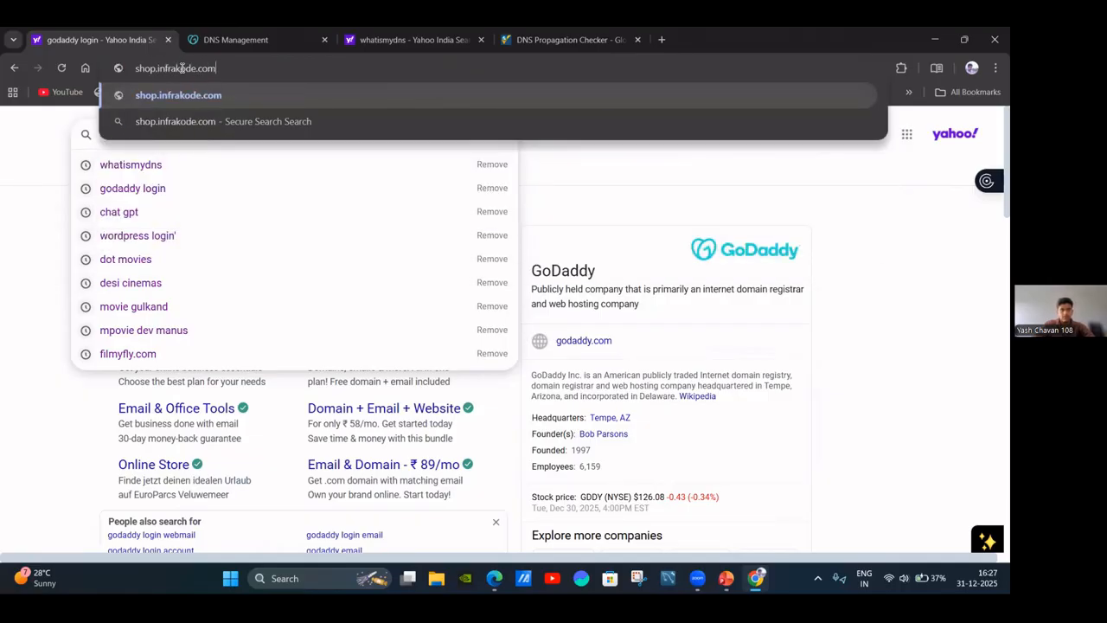
{"action": "key", "text": "Return"}
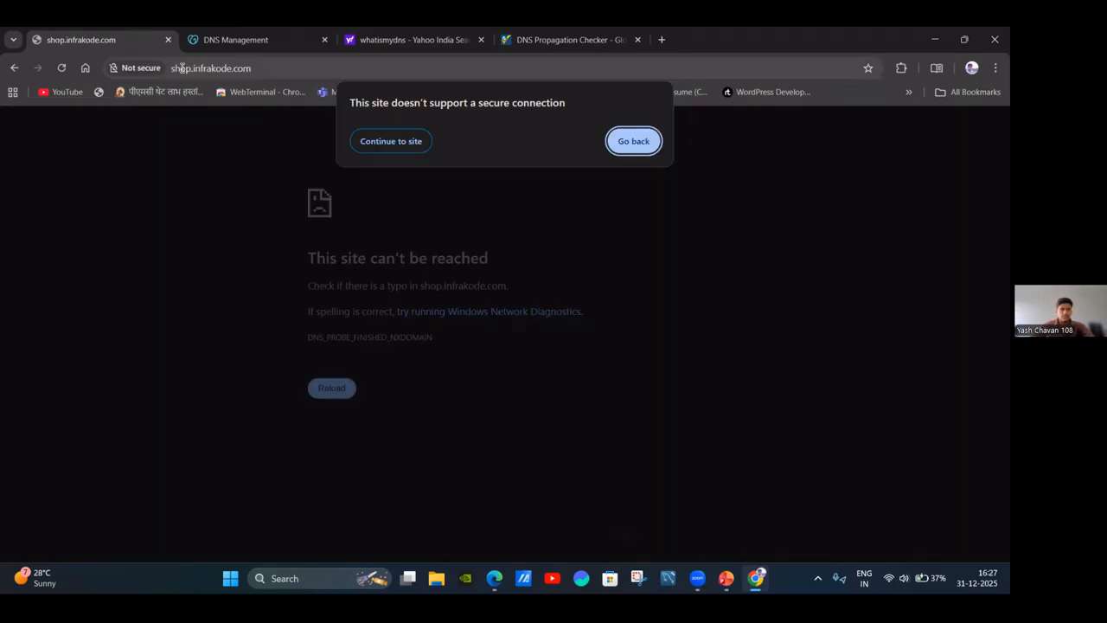
{"action": "left_click", "coordinate": [247, 115]}
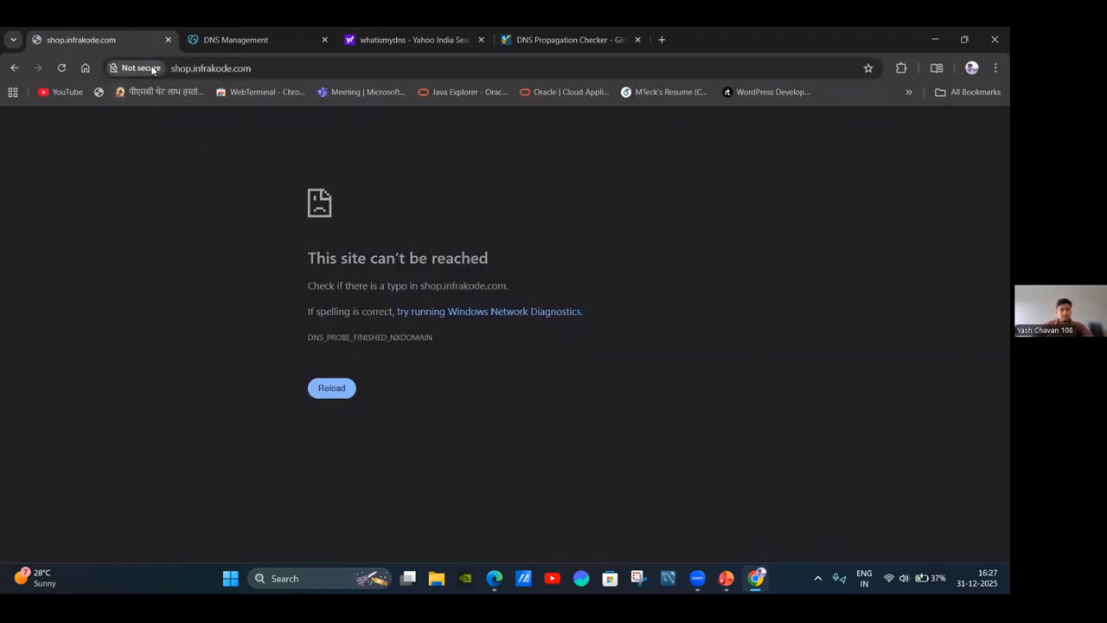
{"action": "left_click", "coordinate": [332, 388]}
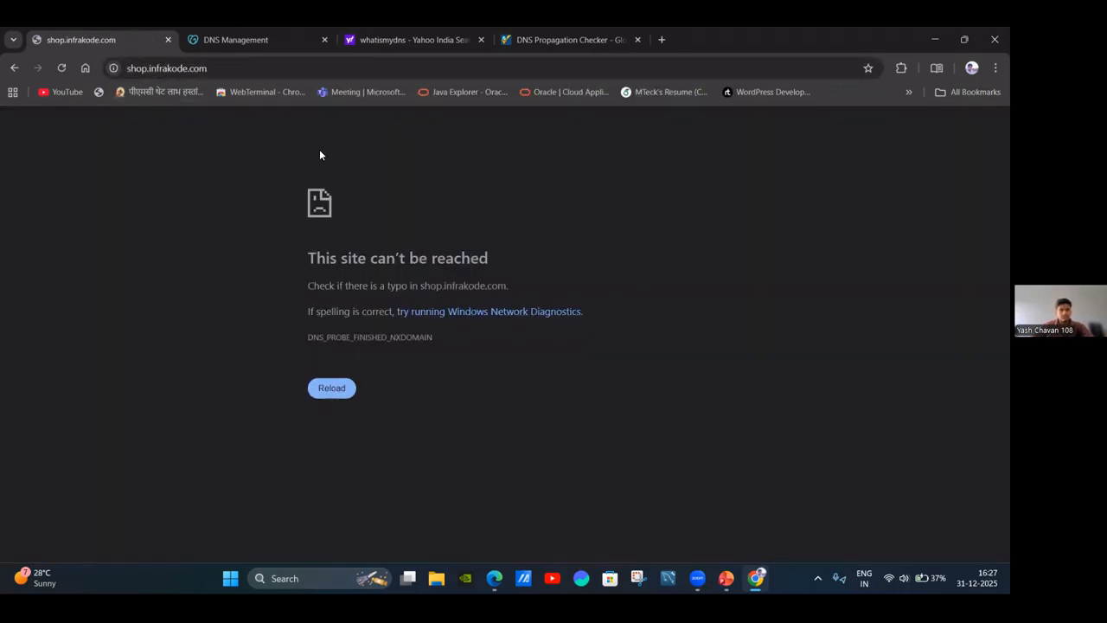
{"action": "key", "text": "ctrl+w"}
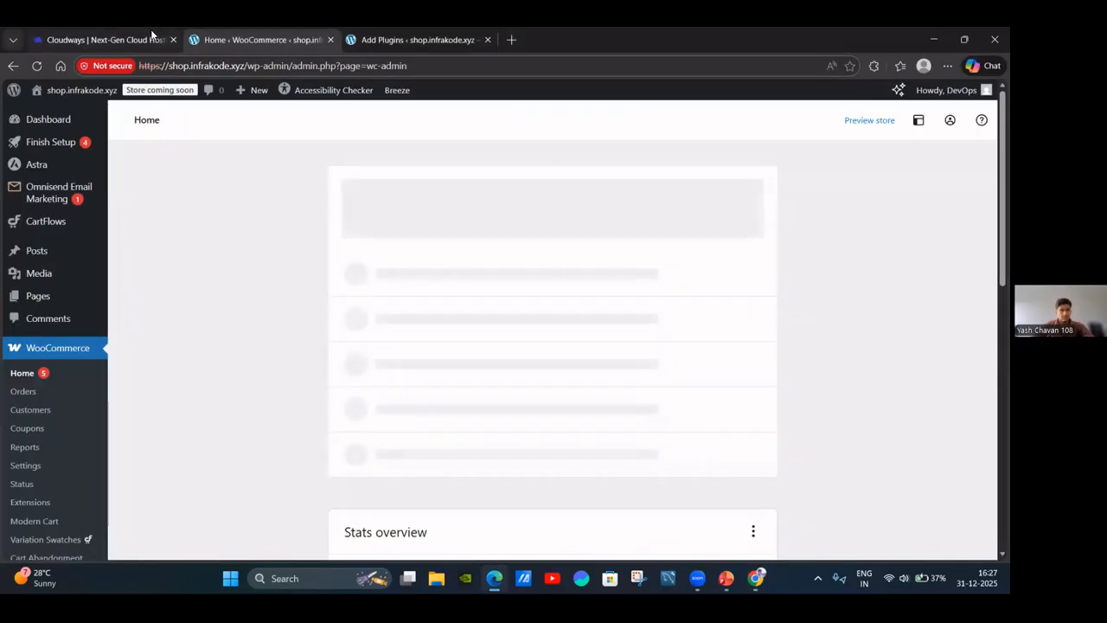
Look over the Cloudways Access Details, WooCommerce Home and Add Plugins tabs.
{"action": "left_click", "coordinate": [152, 38]}
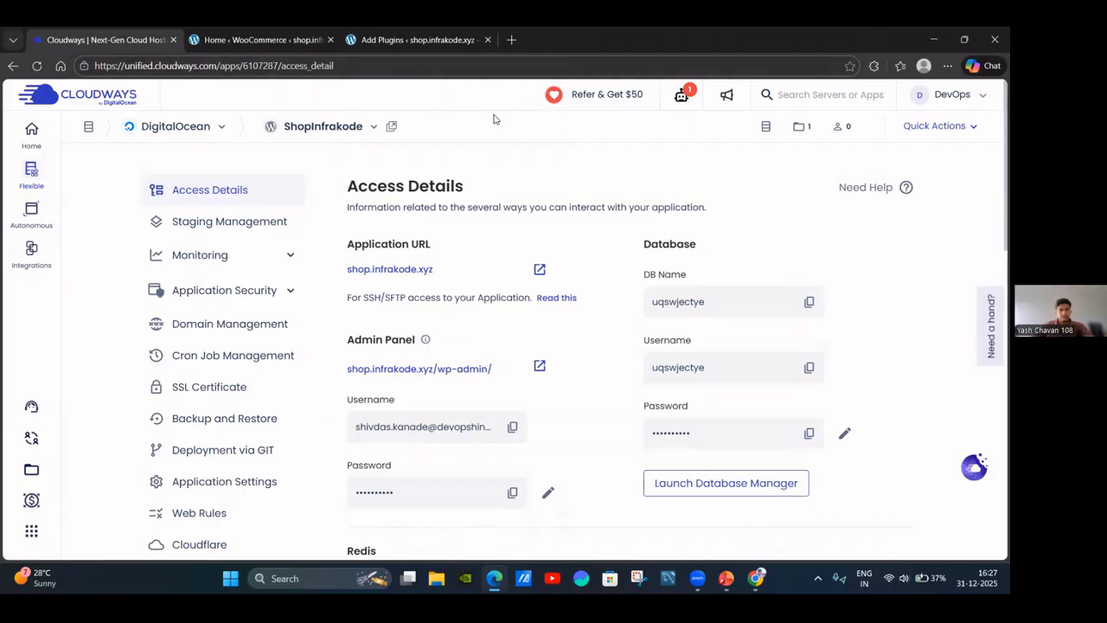
{"action": "left_click", "coordinate": [590, 96]}
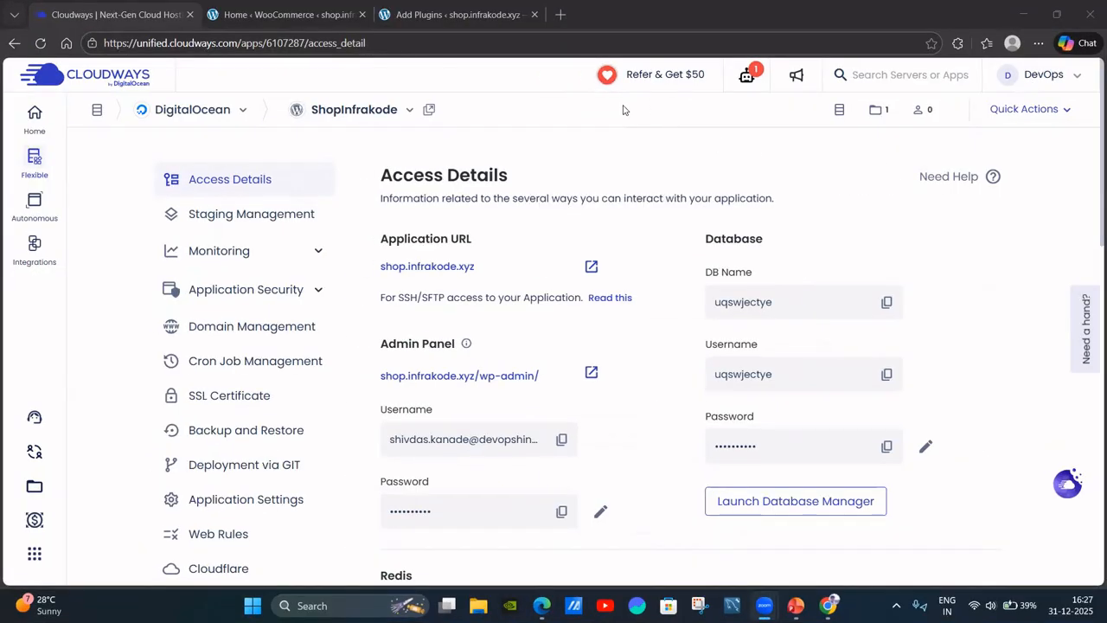
{"action": "left_click", "coordinate": [489, 116]}
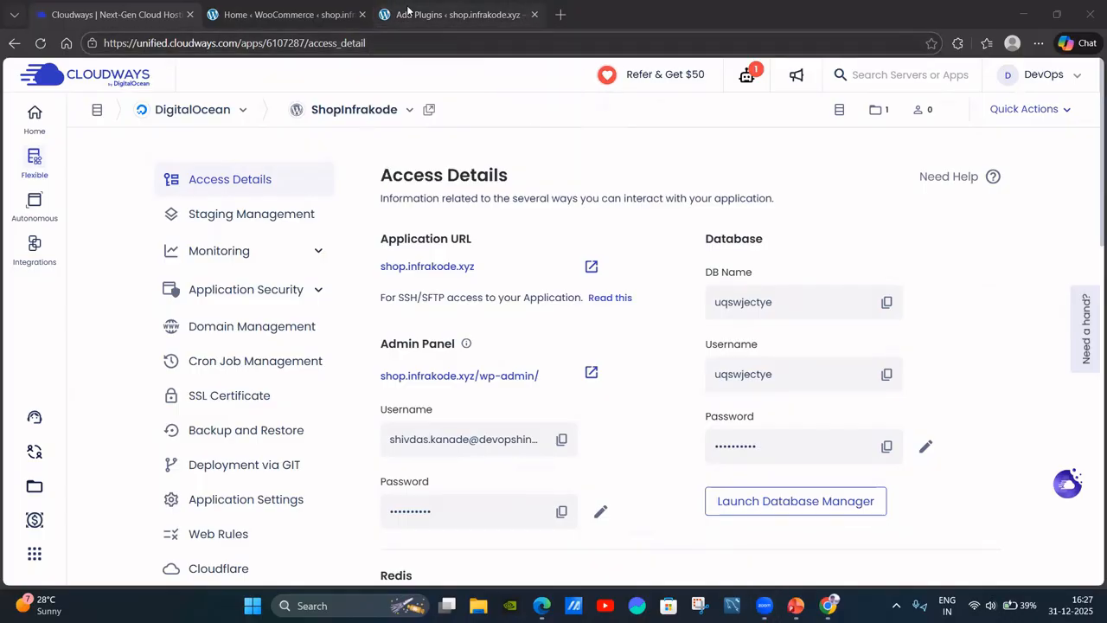
{"action": "left_click", "coordinate": [286, 14]}
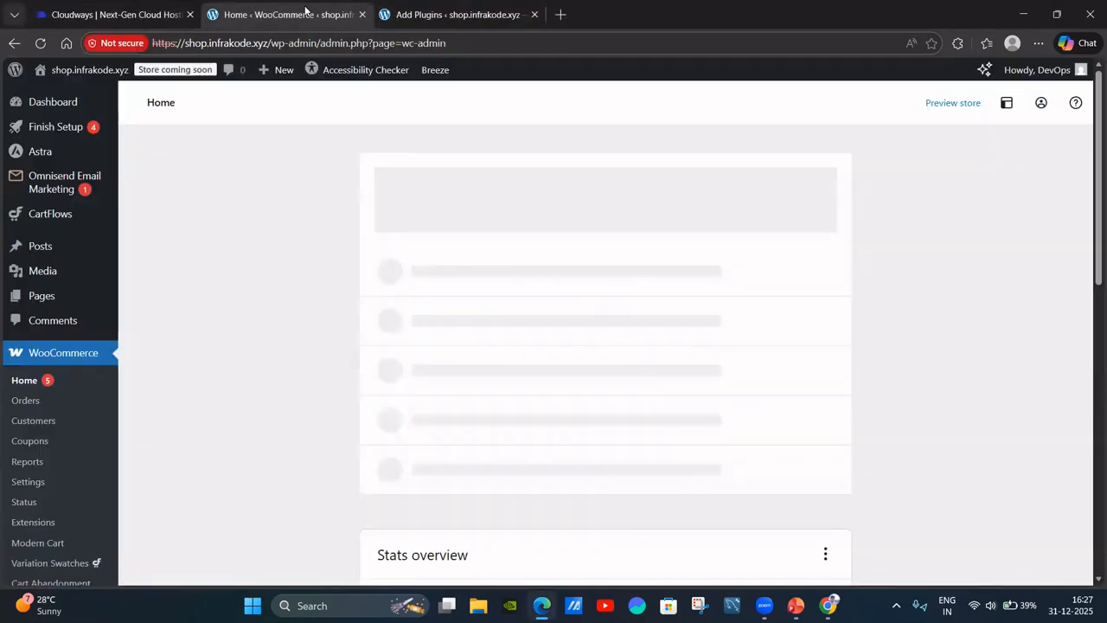
{"action": "left_click", "coordinate": [497, 13]}
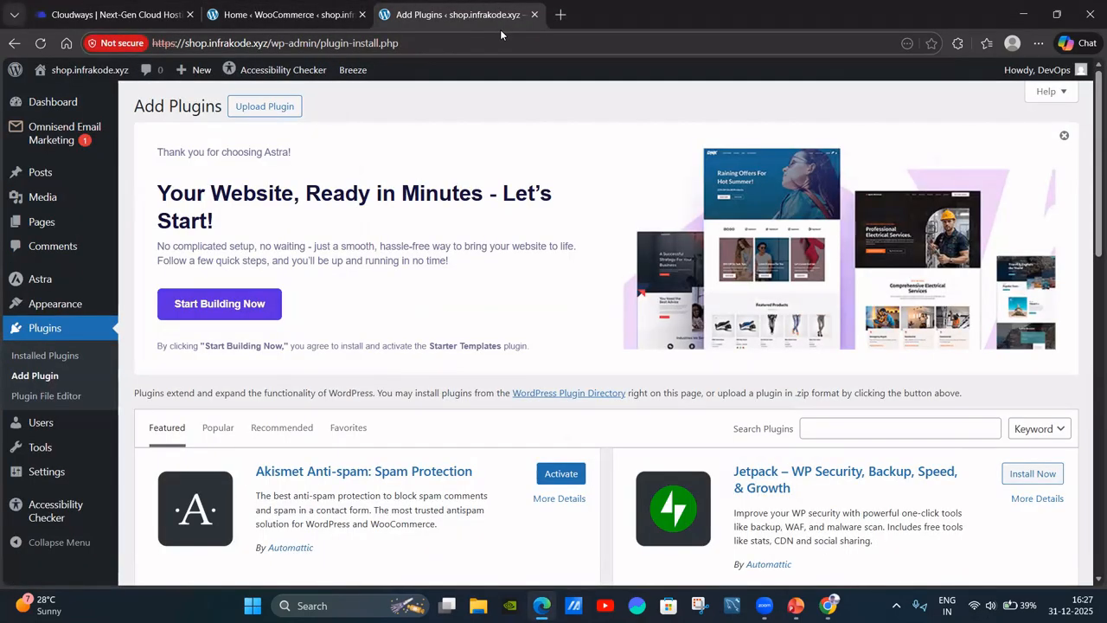
Open shop.infrakode.xyz from the Application URL link on Cloudways Access Details.
{"action": "left_click", "coordinate": [554, 17]}
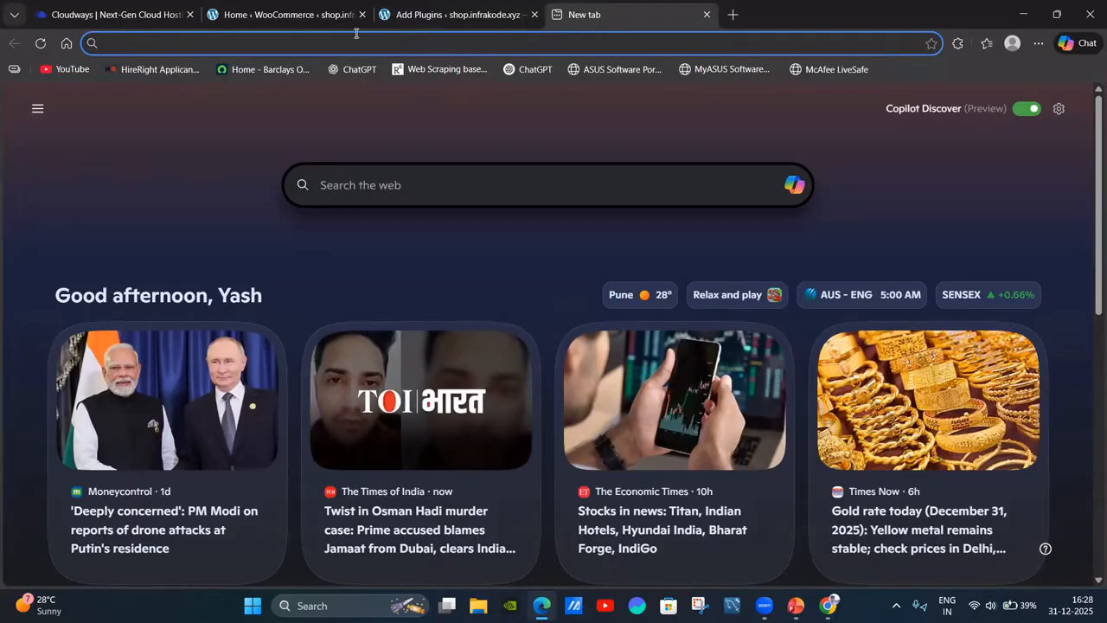
{"action": "left_click", "coordinate": [13, 14]}
{"action": "left_click", "coordinate": [167, 21]}
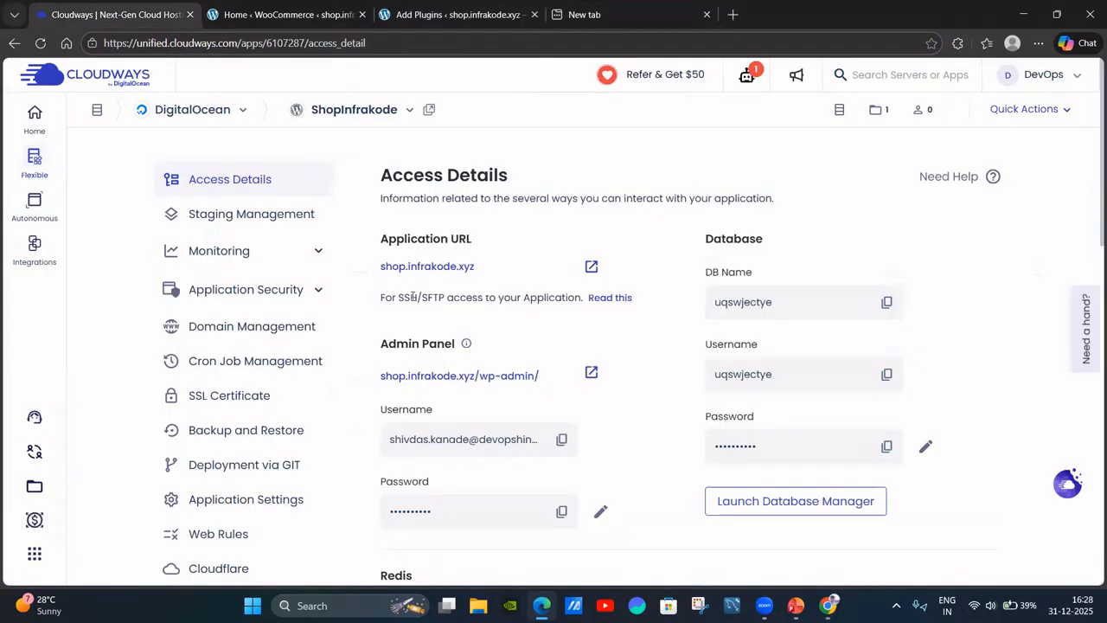
{"action": "left_click", "coordinate": [592, 269]}
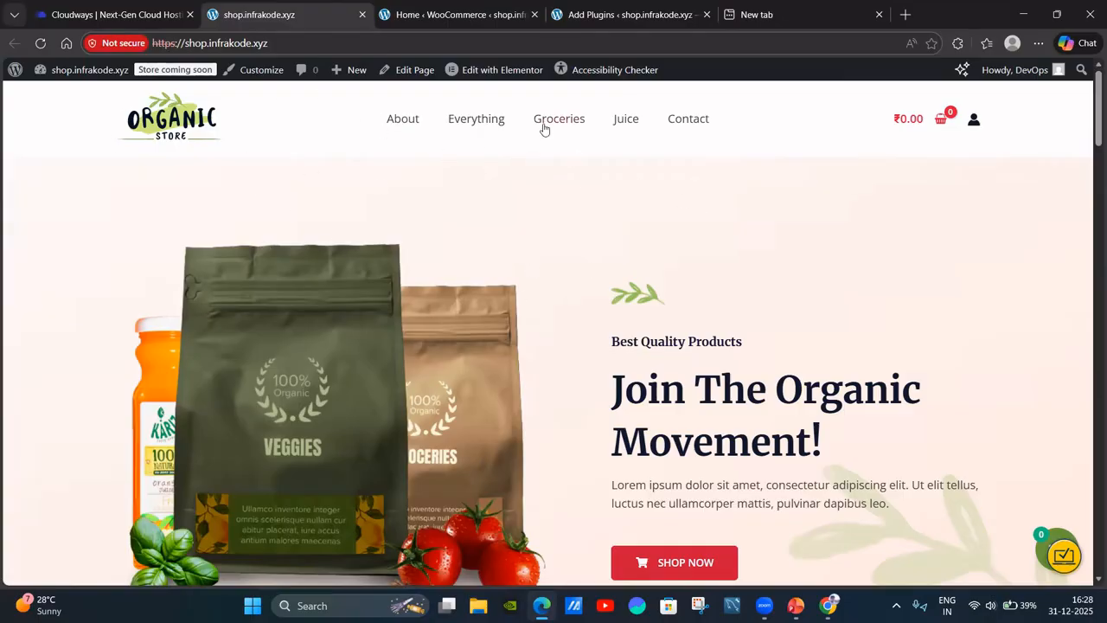
Scroll through the Organic Store home page's products, then return to the WooCommerce Home tab.
{"action": "scroll", "coordinate": [865, 190], "scroll_direction": "down", "scroll_amount": 8}
{"action": "scroll", "coordinate": [985, 202], "scroll_direction": "down", "scroll_amount": 15}
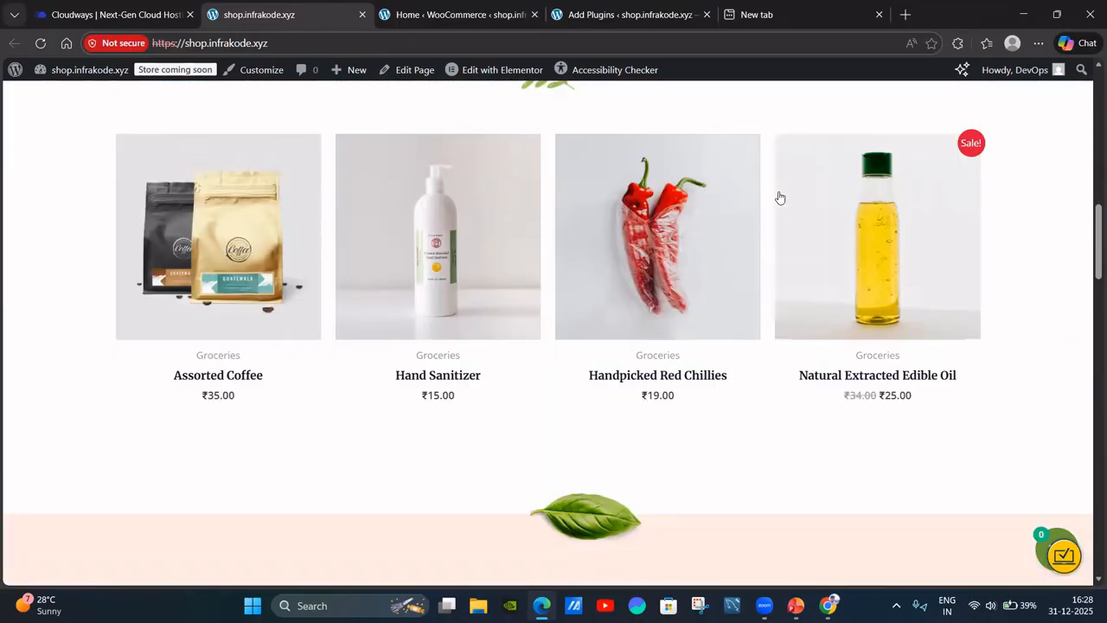
{"action": "scroll", "coordinate": [572, 222], "scroll_direction": "up", "scroll_amount": 20}
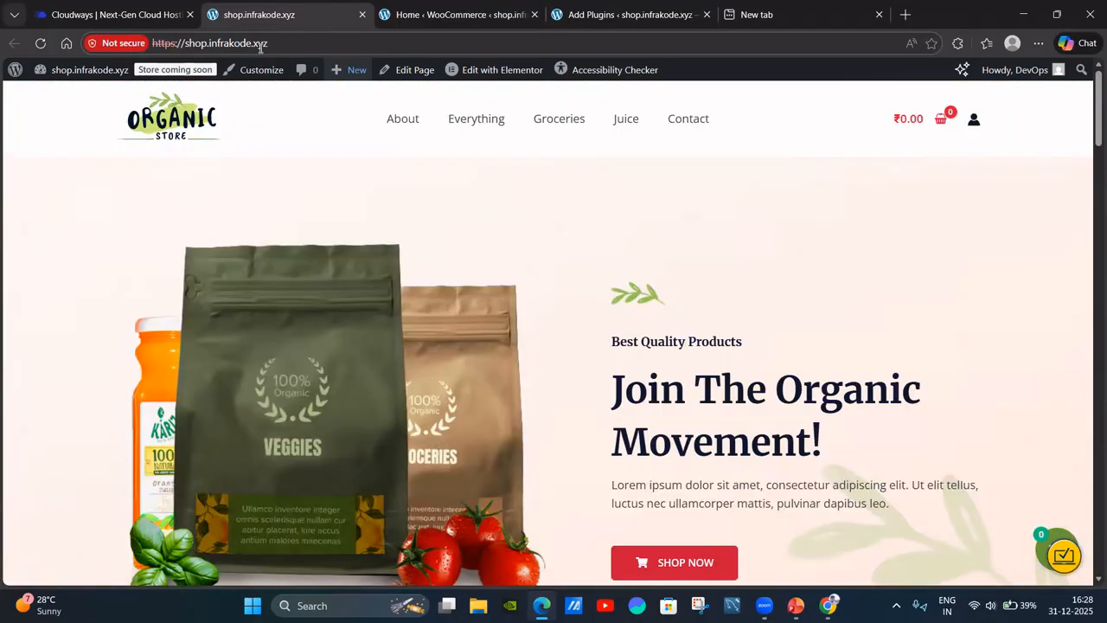
{"action": "left_click", "coordinate": [445, 13]}
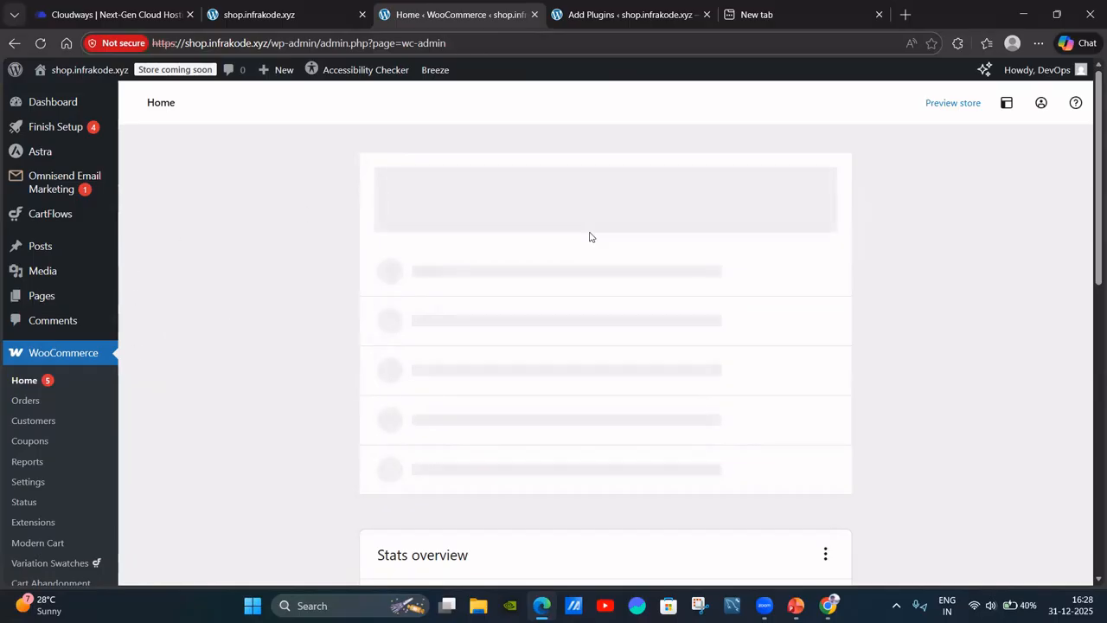
Reload and scroll through the WooCommerce Home page.
{"action": "scroll", "coordinate": [128, 321], "scroll_direction": "down", "scroll_amount": 1}
{"action": "left_click", "coordinate": [26, 309]}
{"action": "scroll", "coordinate": [667, 320], "scroll_direction": "down", "scroll_amount": 5}
{"action": "scroll", "coordinate": [640, 314], "scroll_direction": "down", "scroll_amount": 10}
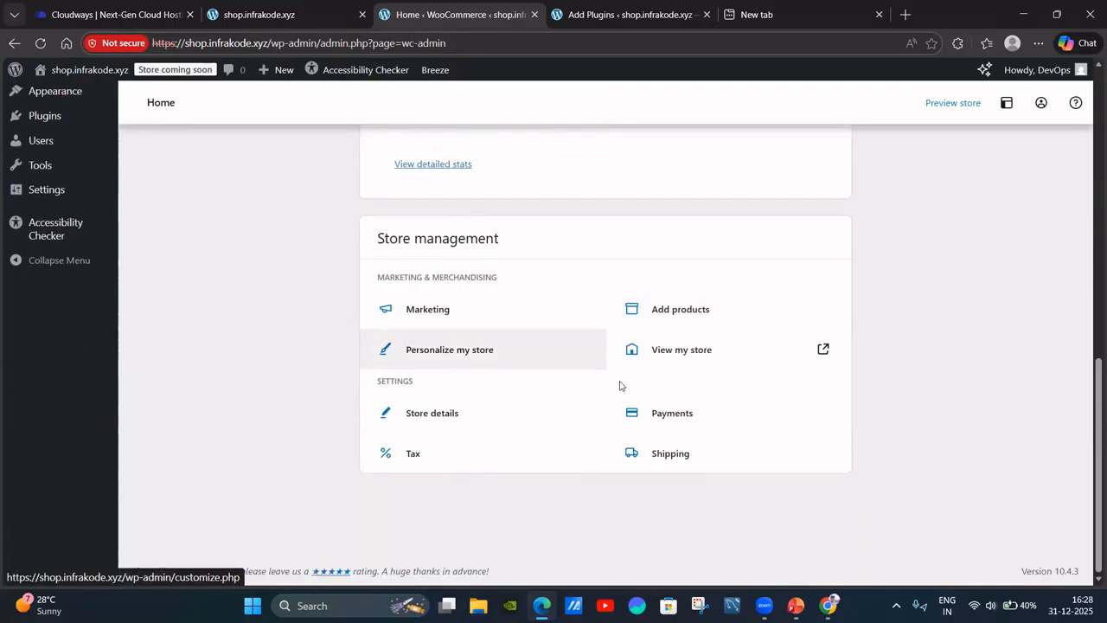
{"action": "scroll", "coordinate": [615, 376], "scroll_direction": "up", "scroll_amount": 10}
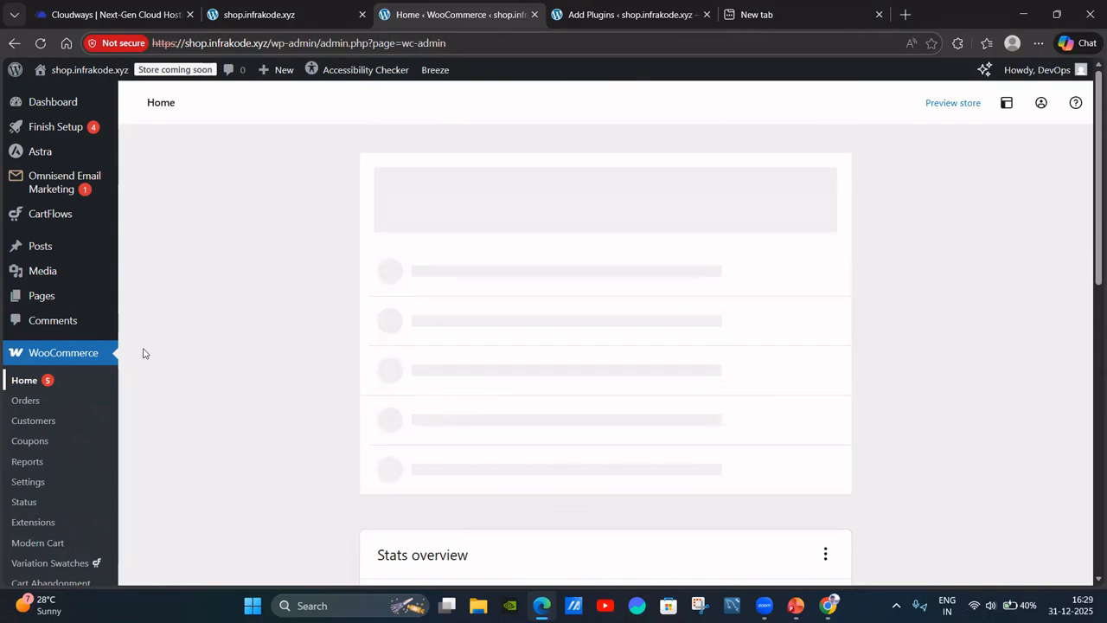
{"action": "mouse_move", "coordinate": [127, 272]}
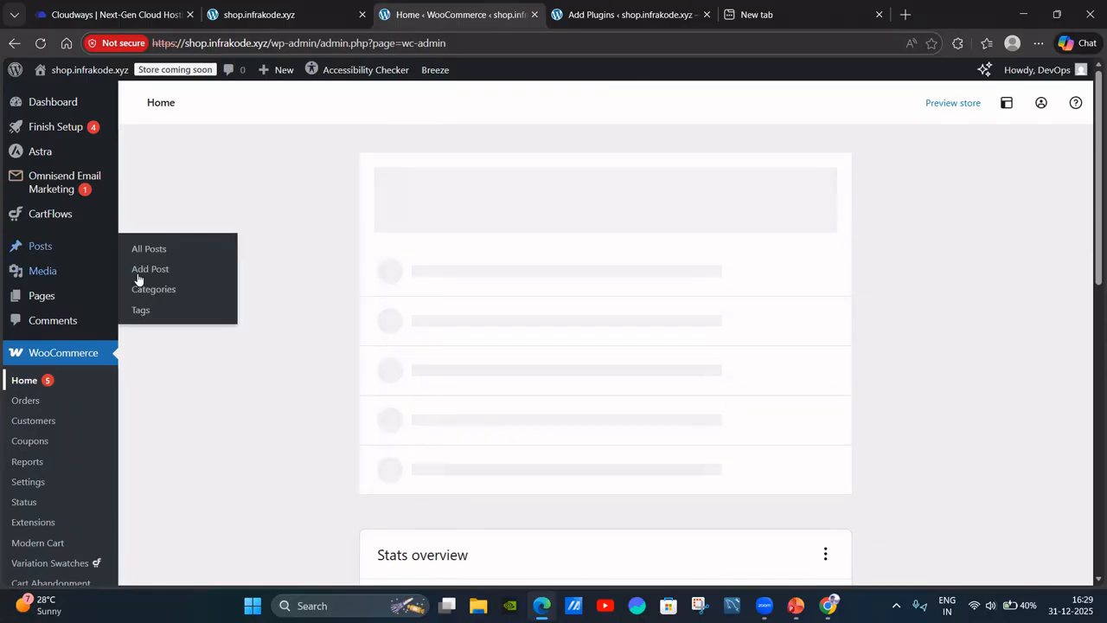
{"action": "scroll", "coordinate": [130, 299], "scroll_direction": "down", "scroll_amount": 3}
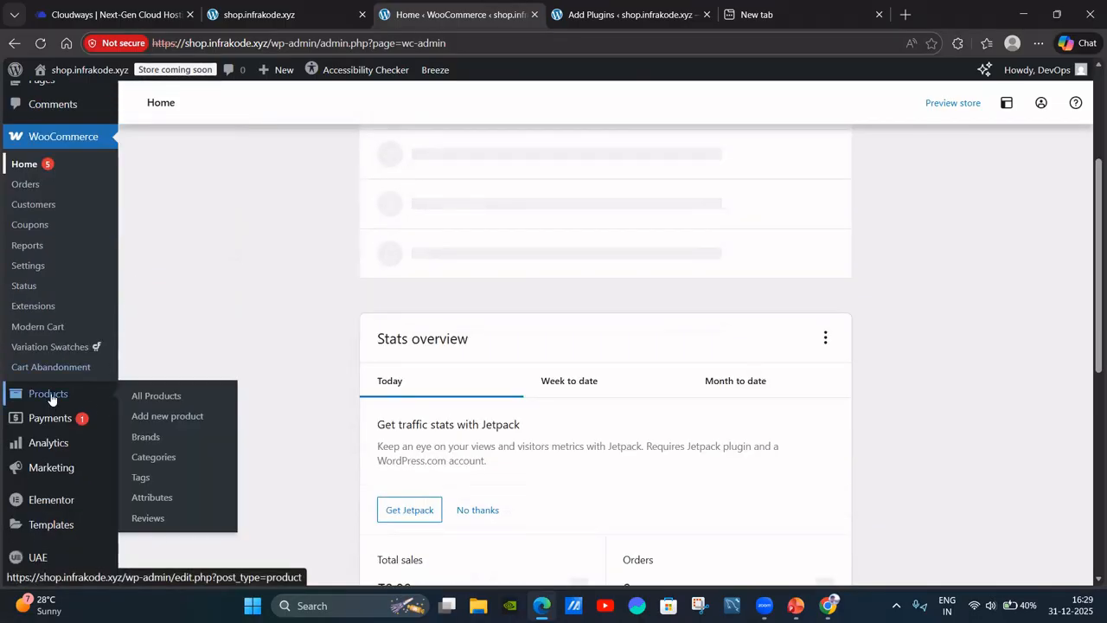
Review the 12 published products in All Products and dismiss the Elementor AI notice.
{"action": "left_click", "coordinate": [51, 398]}
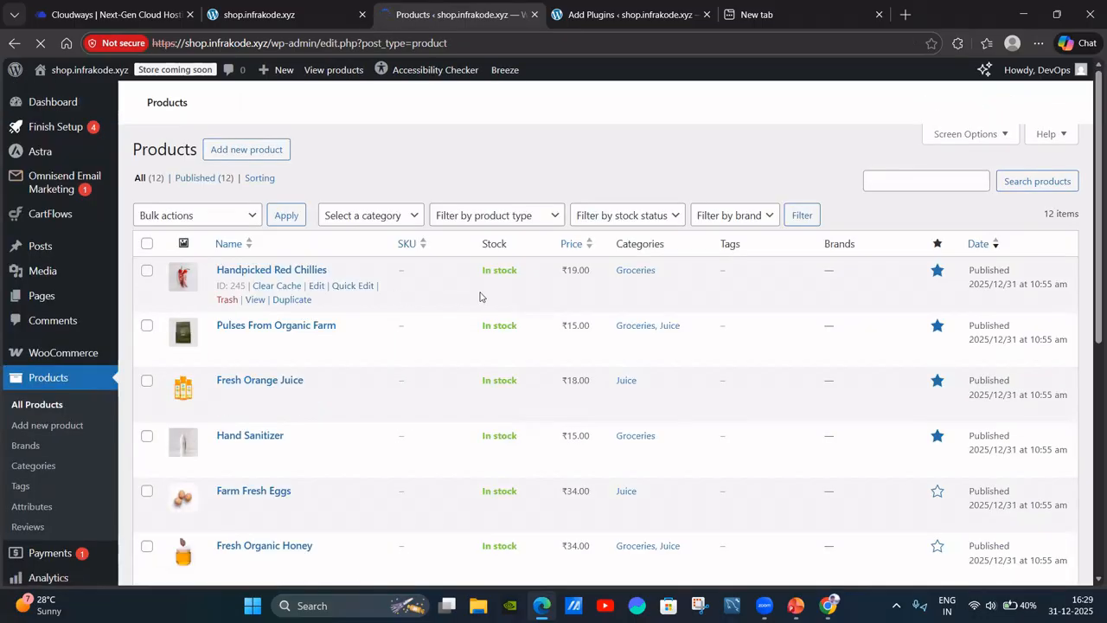
{"action": "scroll", "coordinate": [482, 295], "scroll_direction": "down", "scroll_amount": 2}
{"action": "scroll", "coordinate": [482, 295], "scroll_direction": "down", "scroll_amount": 5}
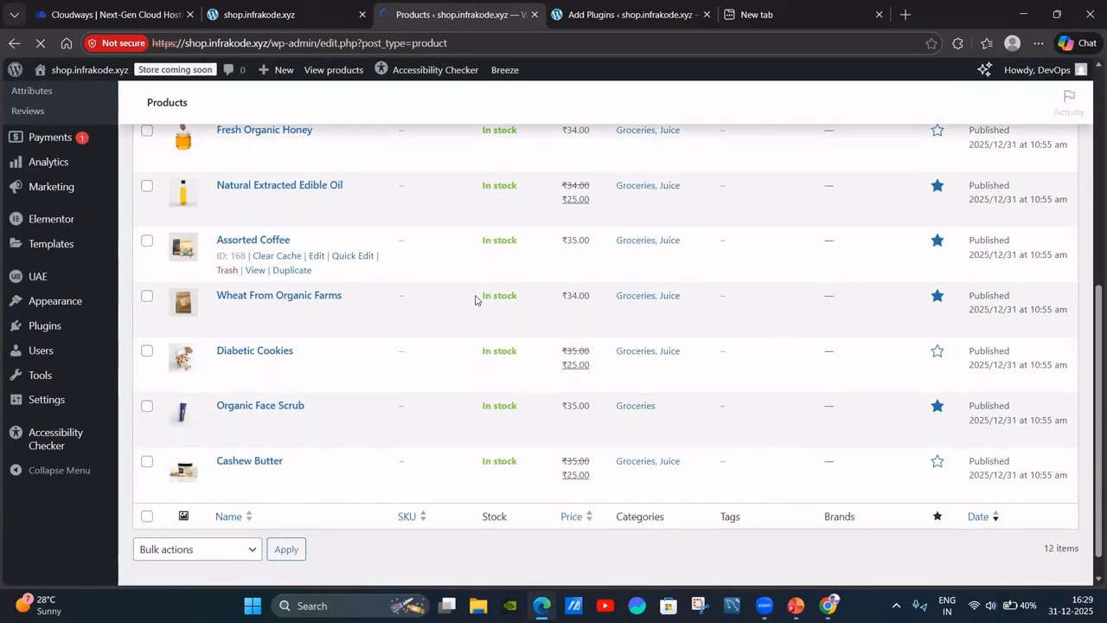
{"action": "scroll", "coordinate": [396, 482], "scroll_direction": "up", "scroll_amount": 5}
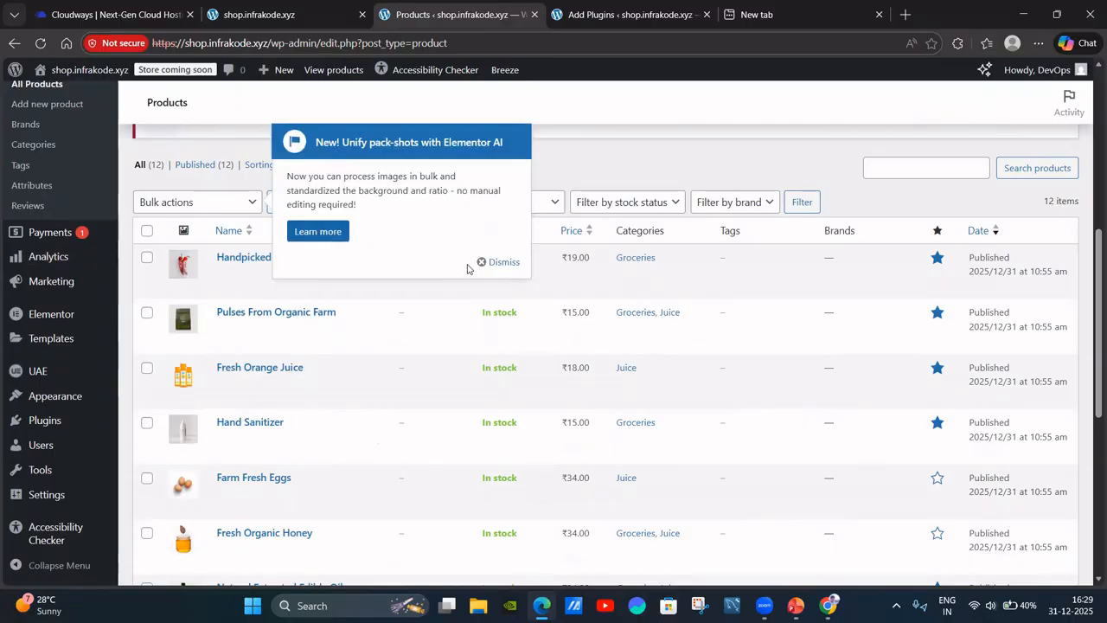
{"action": "left_click", "coordinate": [483, 262]}
{"action": "scroll", "coordinate": [257, 274], "scroll_direction": "down", "scroll_amount": 3}
{"action": "scroll", "coordinate": [257, 271], "scroll_direction": "up", "scroll_amount": 5}
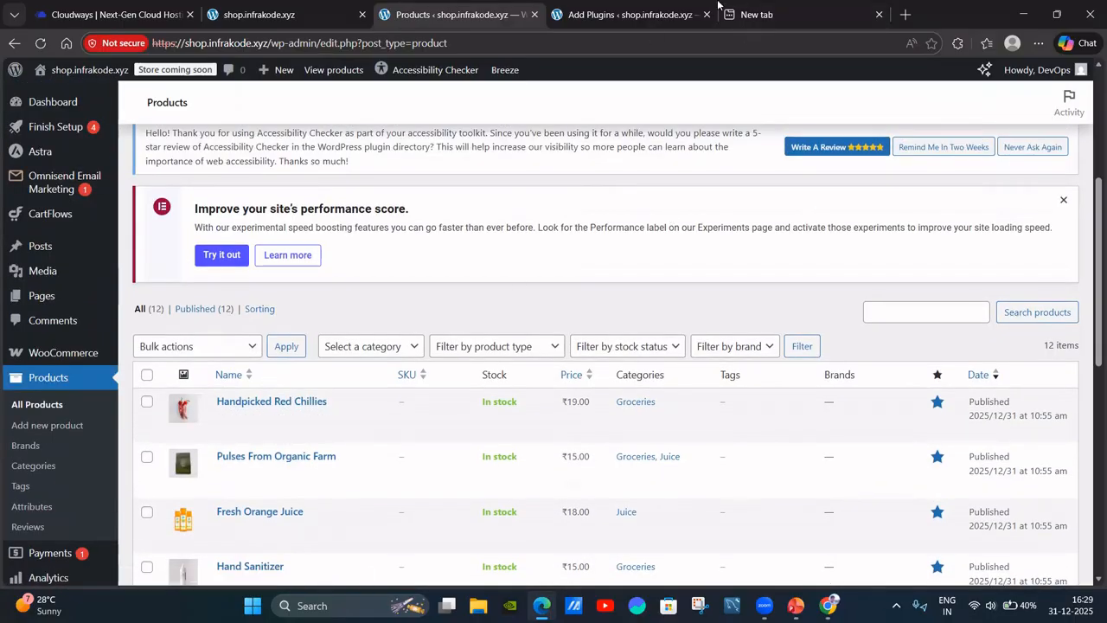
Scroll the live storefront down to its Best Selling Products section.
{"action": "left_click", "coordinate": [294, 14]}
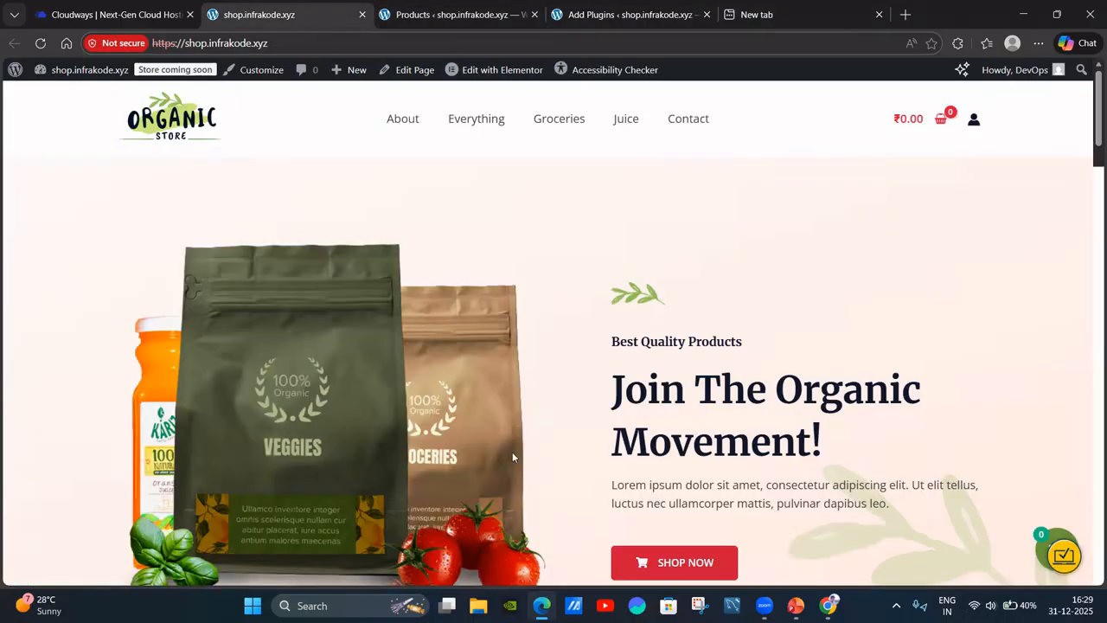
{"action": "scroll", "coordinate": [512, 451], "scroll_direction": "down", "scroll_amount": 7}
{"action": "scroll", "coordinate": [467, 428], "scroll_direction": "up", "scroll_amount": 3}
{"action": "scroll", "coordinate": [487, 420], "scroll_direction": "down", "scroll_amount": 7}
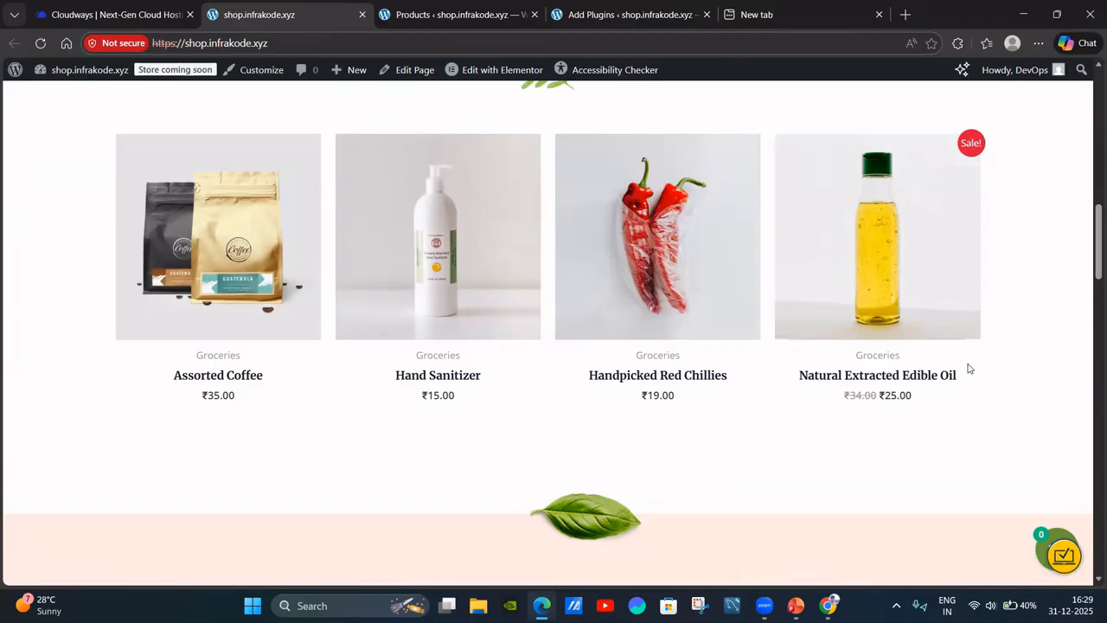
Trash Handpicked Red Chillies, Fresh Orange Juice and Hand Sanitizer via the Move to Trash bulk action.
{"action": "scroll", "coordinate": [403, 192], "scroll_direction": "up", "scroll_amount": 2}
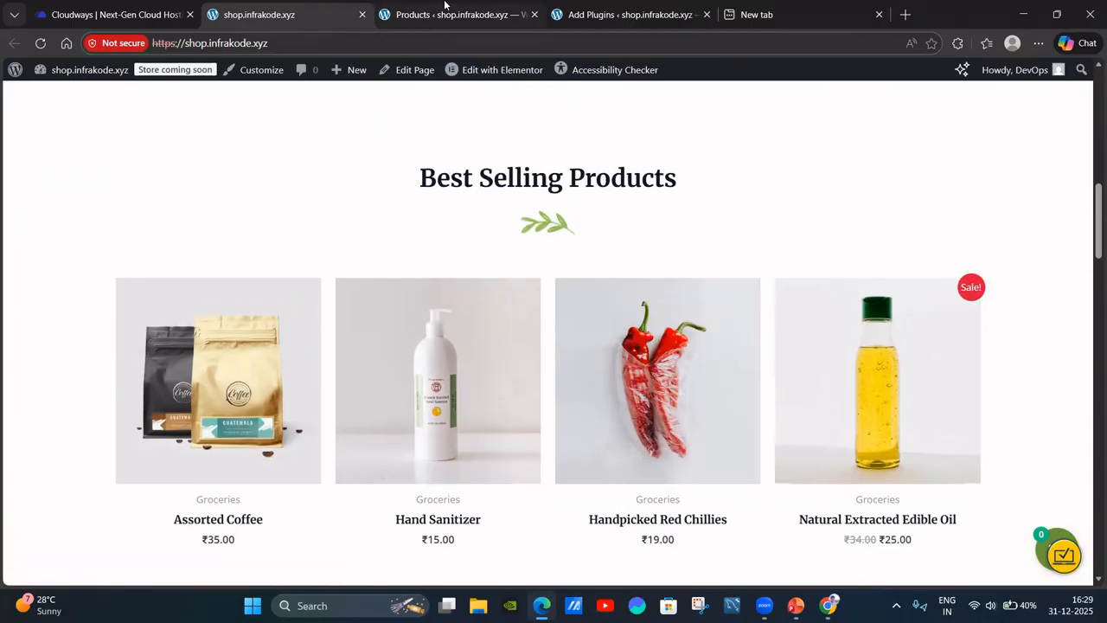
{"action": "left_click", "coordinate": [444, 12]}
{"action": "scroll", "coordinate": [286, 363], "scroll_direction": "down", "scroll_amount": 3}
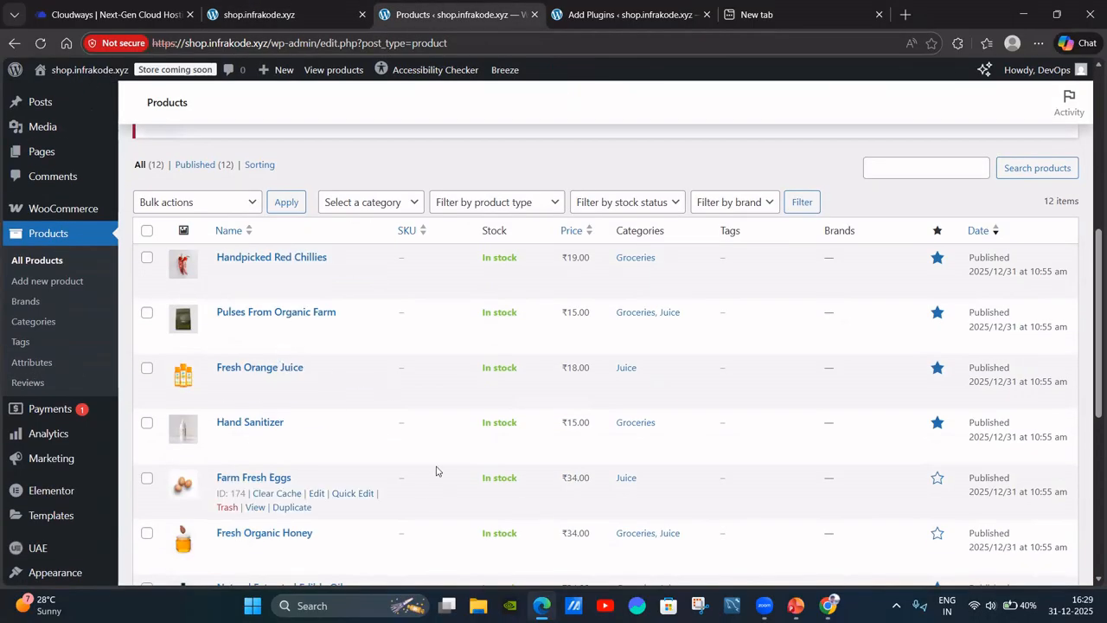
{"action": "scroll", "coordinate": [485, 450], "scroll_direction": "down", "scroll_amount": 2}
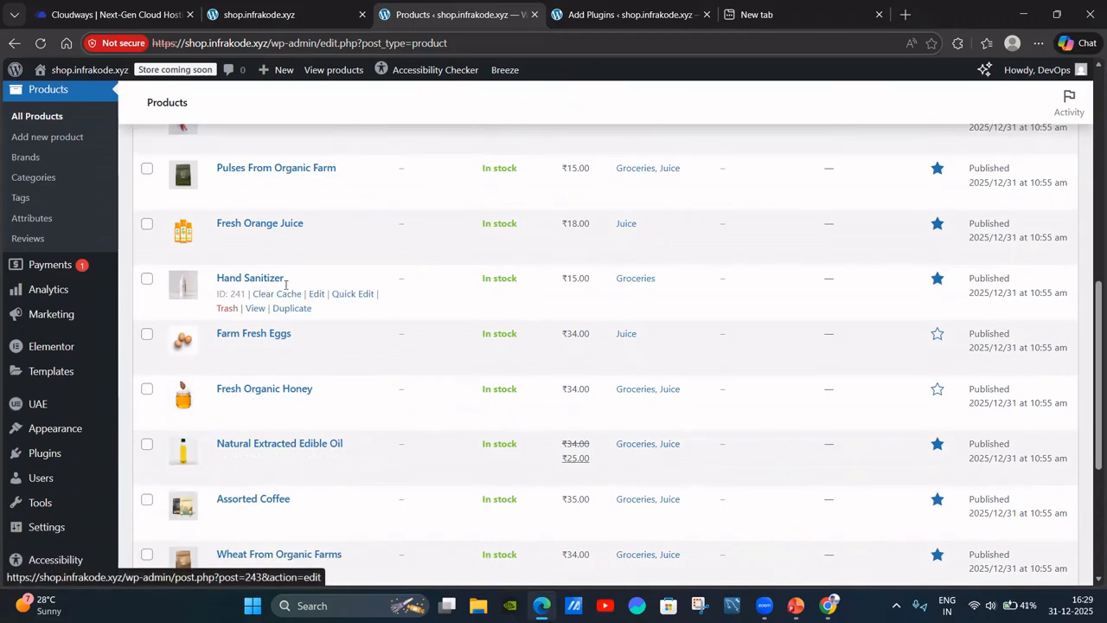
{"action": "scroll", "coordinate": [299, 279], "scroll_direction": "up", "scroll_amount": 2}
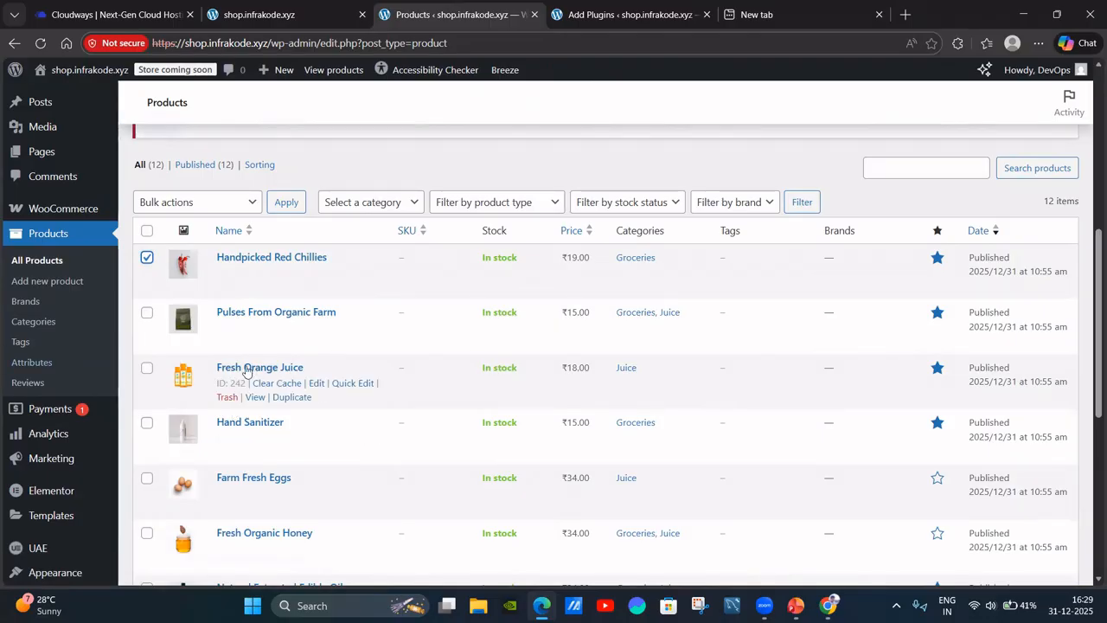
{"action": "left_click", "coordinate": [147, 367]}
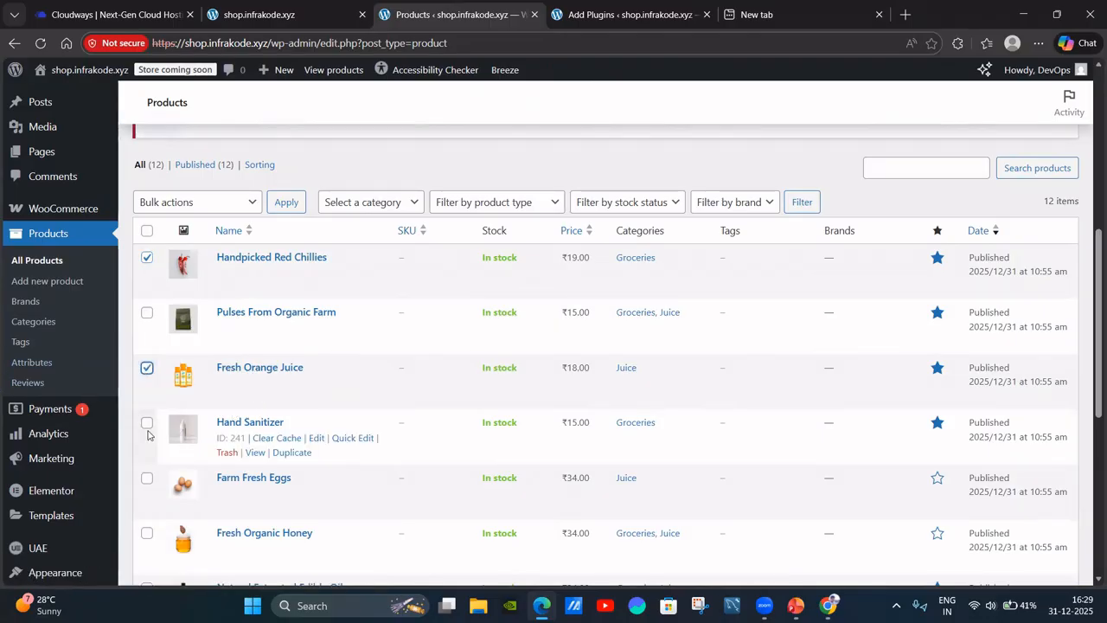
{"action": "left_click", "coordinate": [146, 427]}
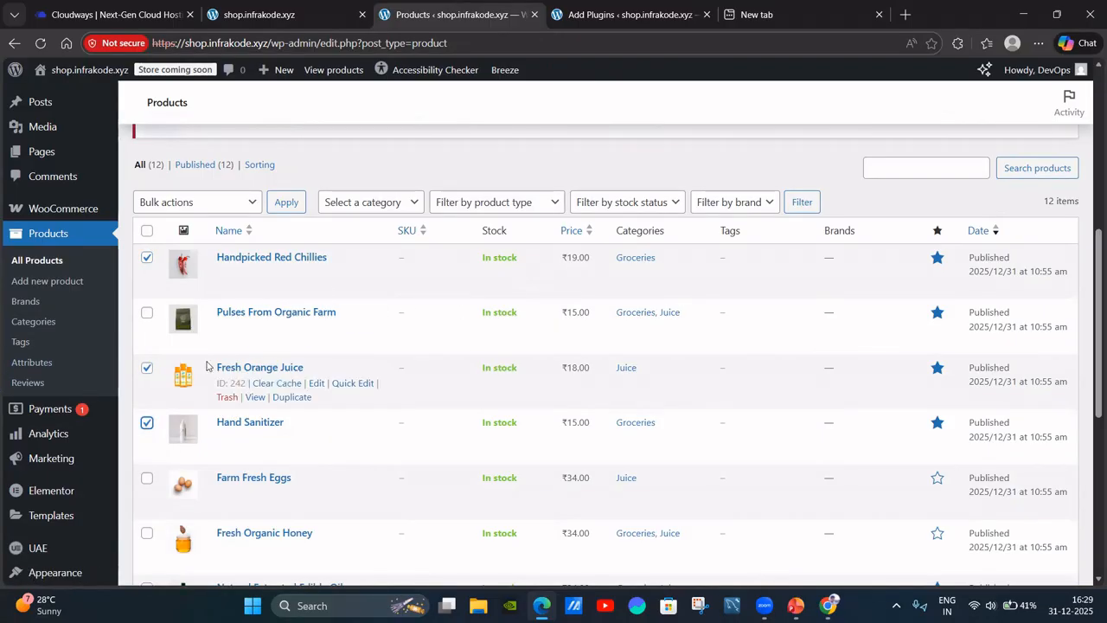
{"action": "left_click", "coordinate": [251, 202]}
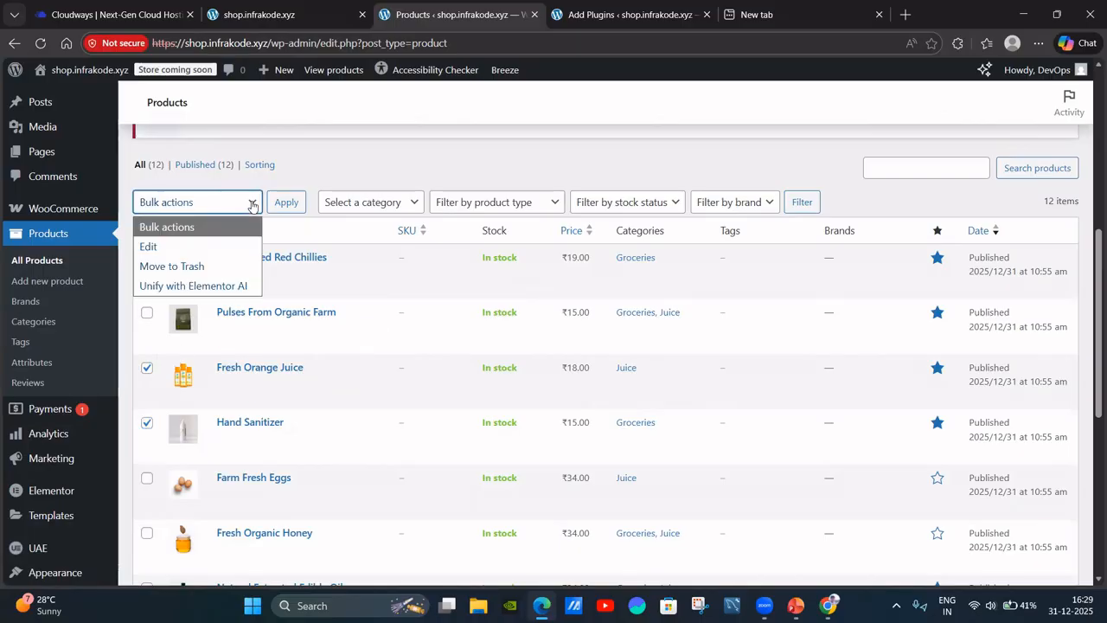
{"action": "left_click", "coordinate": [204, 271]}
{"action": "left_click", "coordinate": [291, 208]}
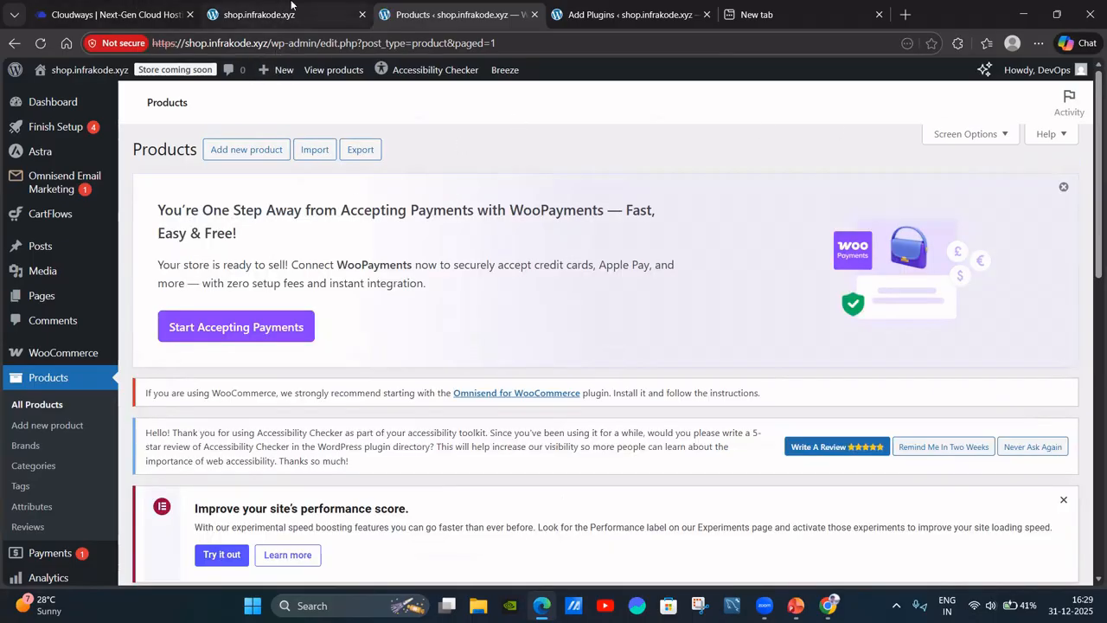
{"action": "left_click", "coordinate": [302, 16]}
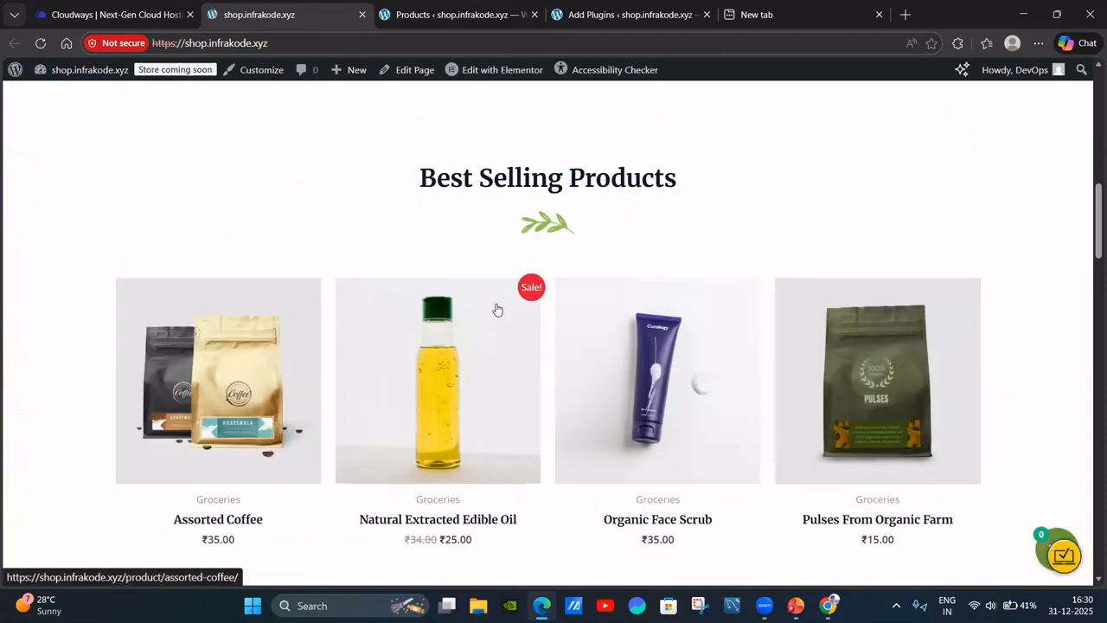
{"action": "scroll", "coordinate": [952, 417], "scroll_direction": "down", "scroll_amount": 1}
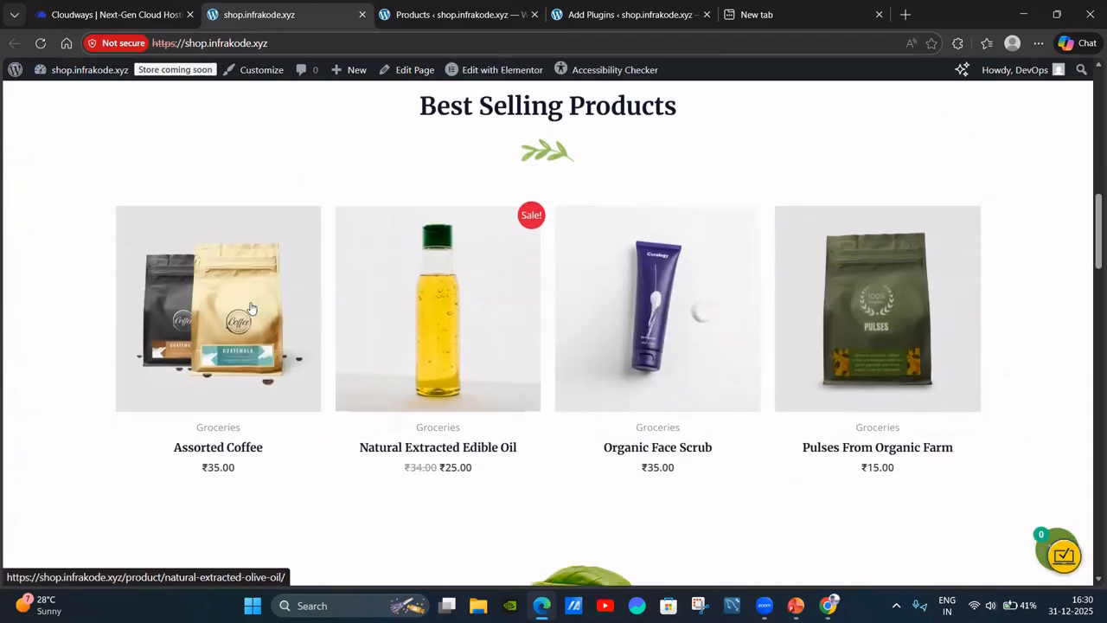
{"action": "scroll", "coordinate": [655, 337], "scroll_direction": "up", "scroll_amount": 10}
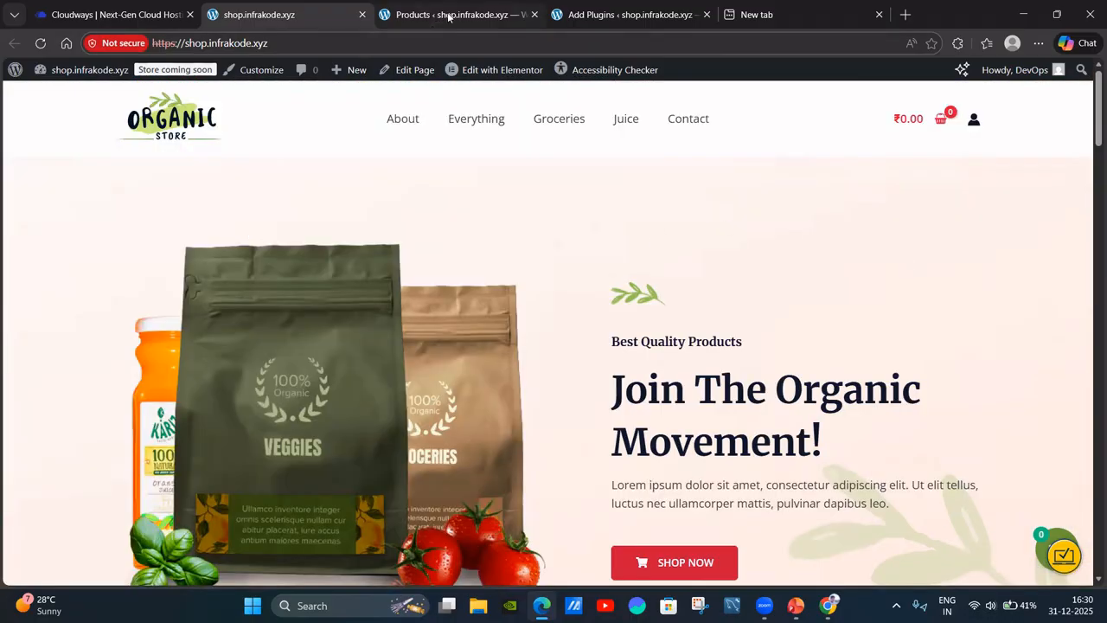
{"action": "left_click", "coordinate": [449, 11]}
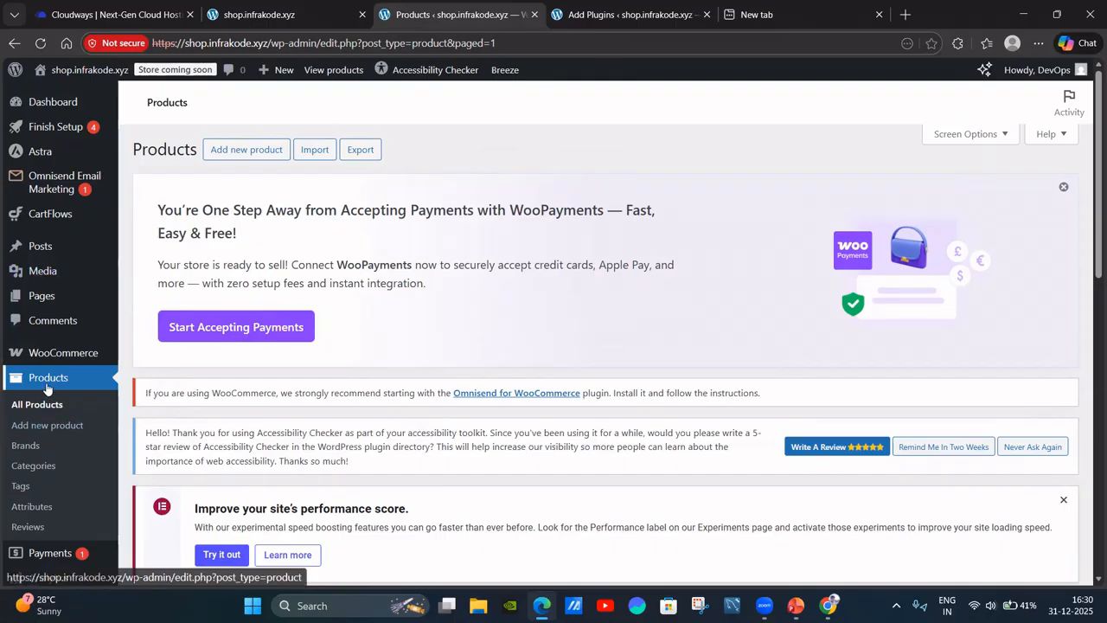
Start a new product and name it 'Fruit Juice'.
{"action": "left_click", "coordinate": [57, 427]}
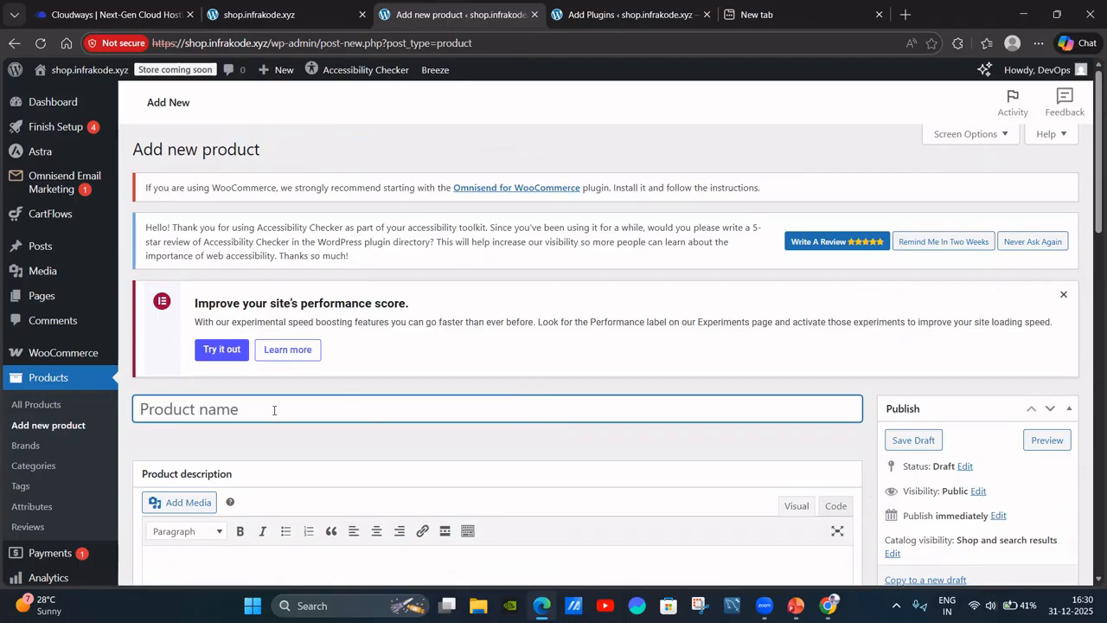
{"action": "type", "text": "orange"}
{"action": "key", "text": "BackSpace"}
{"action": "key", "text": "BackSpace"}
{"action": "key", "text": "BackSpace"}
{"action": "key", "text": "BackSpace"}
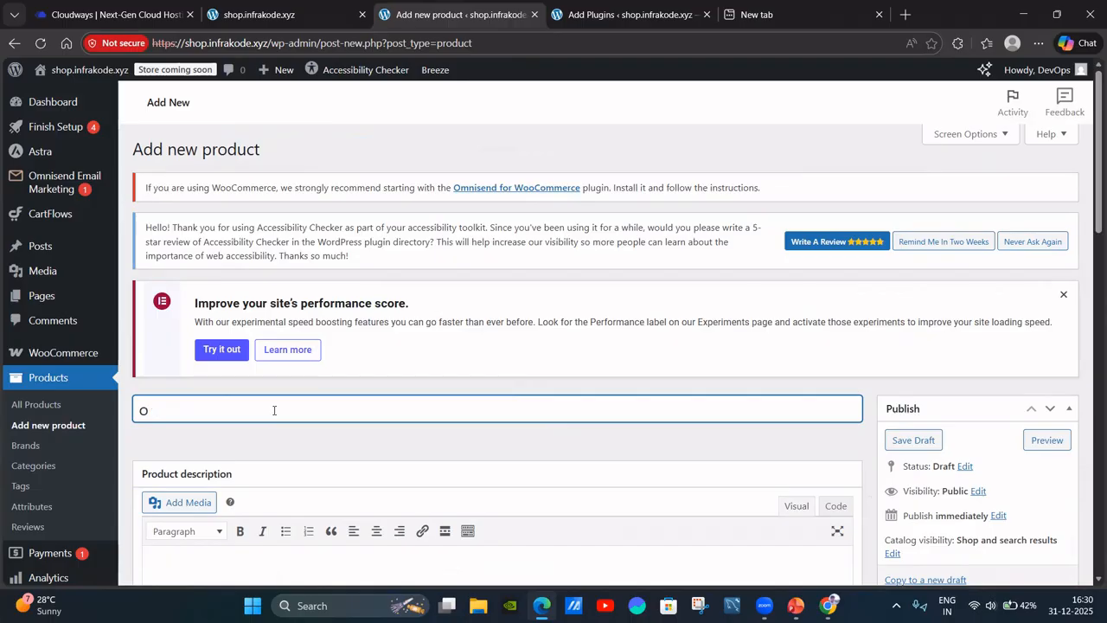
{"action": "key", "text": "BackSpace"}
{"action": "type", "text": "JUice"}
{"action": "key", "text": "BackSpace"}
{"action": "key", "text": "BackSpace"}
{"action": "key", "text": "BackSpace"}
{"action": "key", "text": "BackSpace"}
{"action": "key", "text": "BackSpace"}
{"action": "key", "text": "BackSpace"}
{"action": "type", "text": "Fruit Juic"}
Describe it as fresh juice made from 8 different fruits that is good for health.
{"action": "scroll", "coordinate": [546, 285], "scroll_direction": "down", "scroll_amount": 2}
{"action": "left_click", "coordinate": [259, 436]}
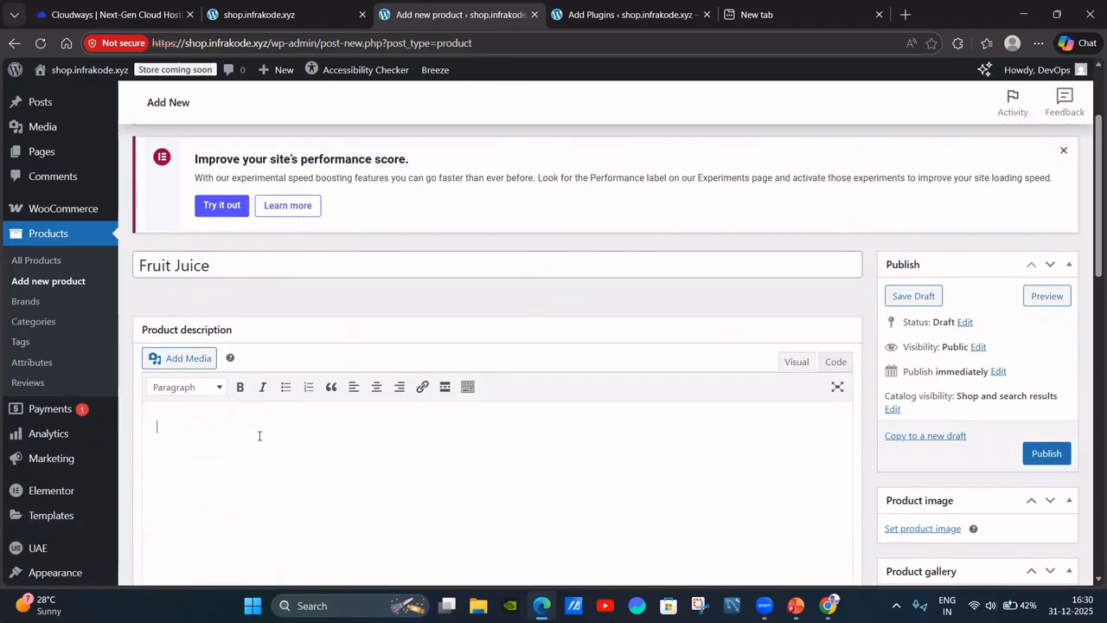
{"action": "scroll", "coordinate": [678, 410], "scroll_direction": "down", "scroll_amount": 1}
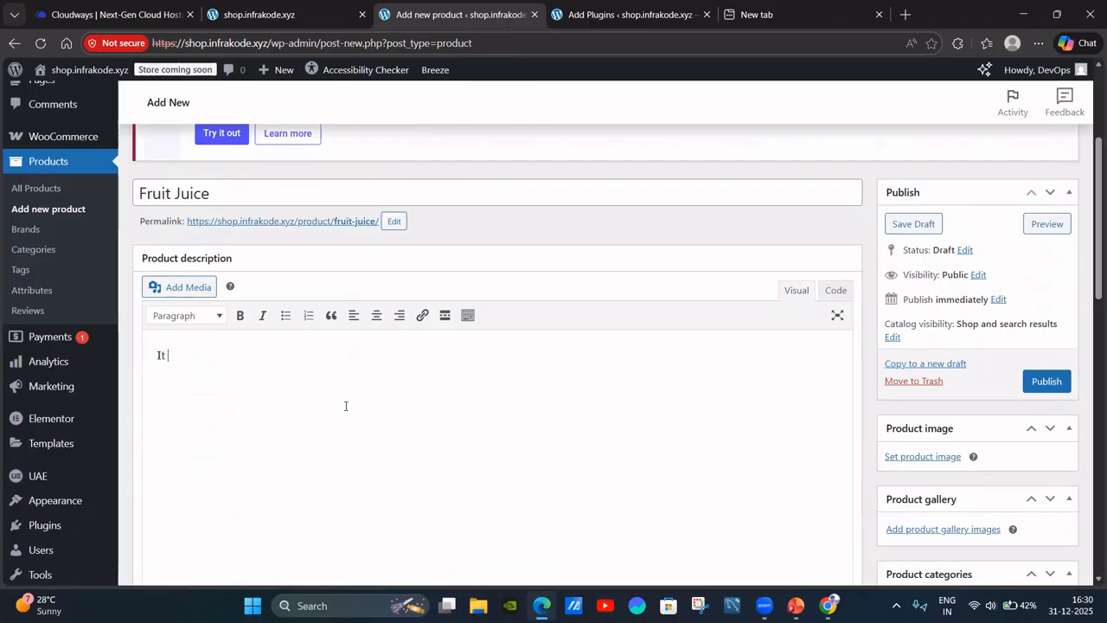
{"action": "type", "text": "the fresh juice which "}
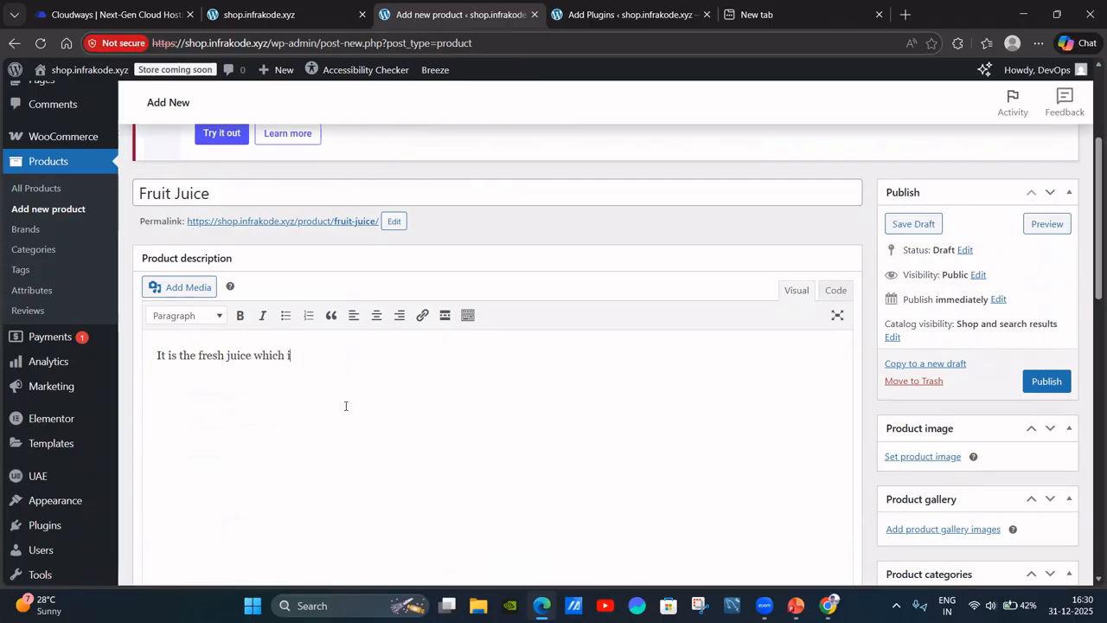
{"action": "type", "text": "is made up from "}
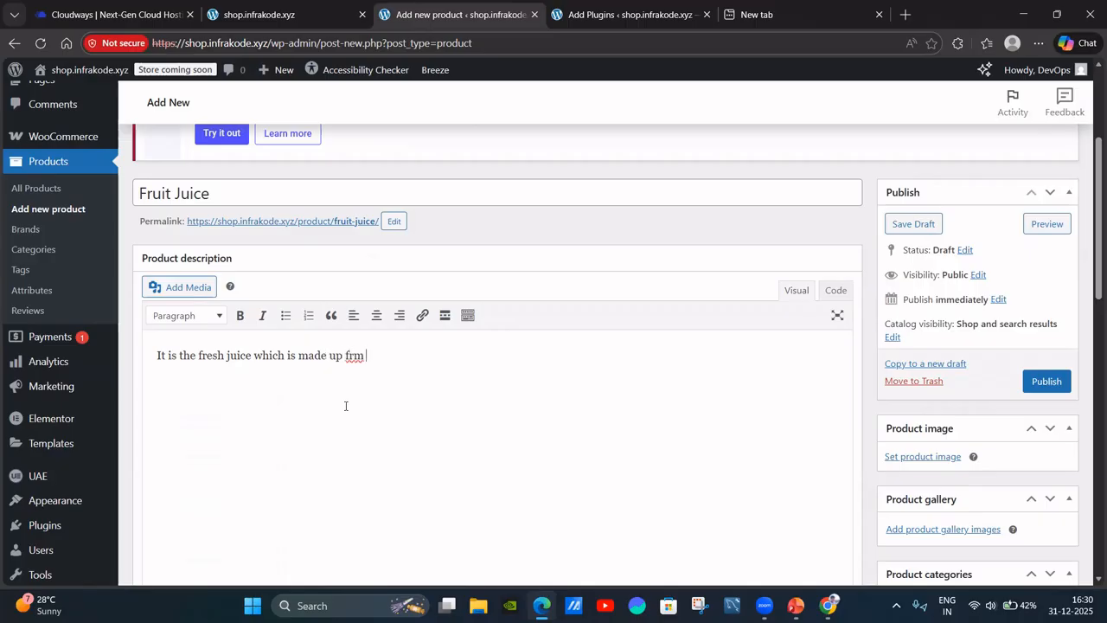
{"action": "type", "text": "the "}
{"action": "type", "text": "furi"}
{"action": "type", "text": "di"}
{"action": "type", "text": "ffrent"}
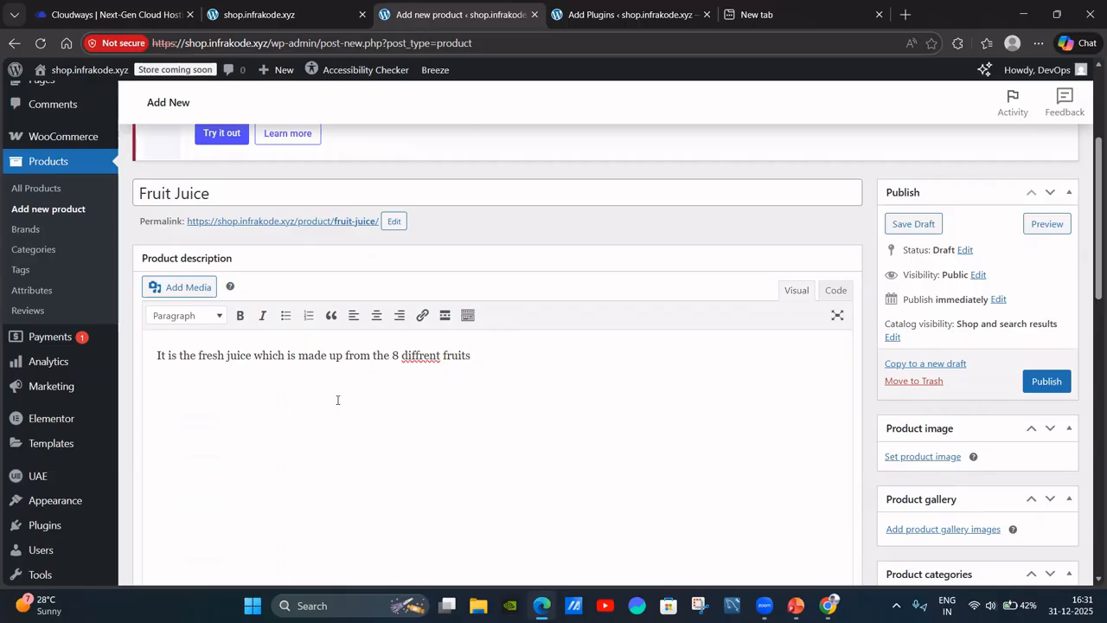
{"action": "type", "text": "fruits . which is good for the health."}
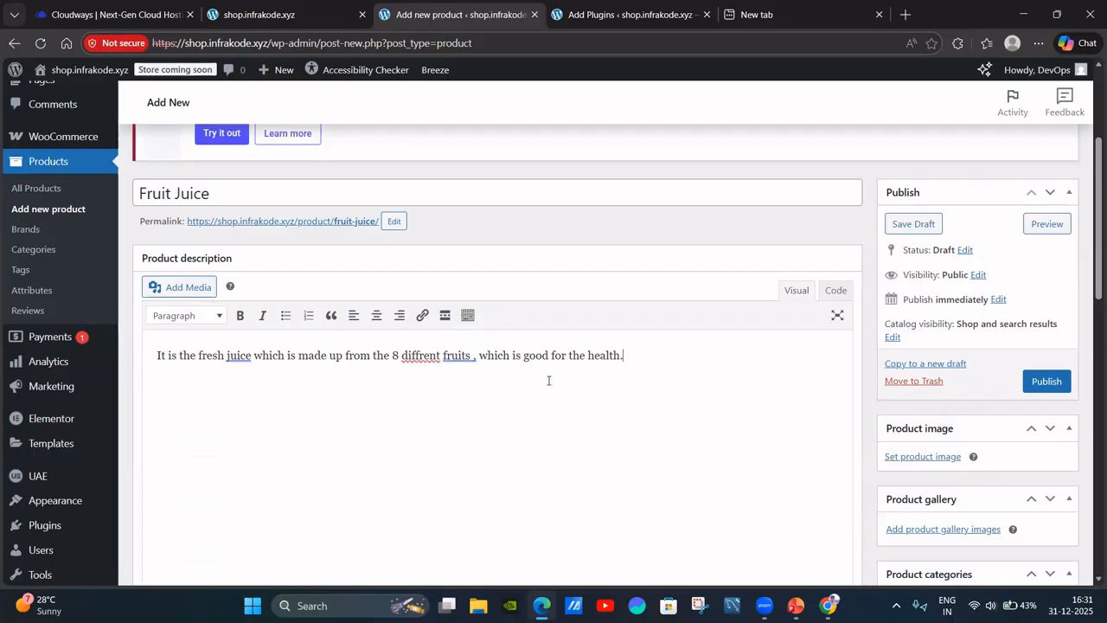
{"action": "scroll", "coordinate": [363, 377], "scroll_direction": "down", "scroll_amount": 3}
{"action": "scroll", "coordinate": [447, 325], "scroll_direction": "up", "scroll_amount": 4}
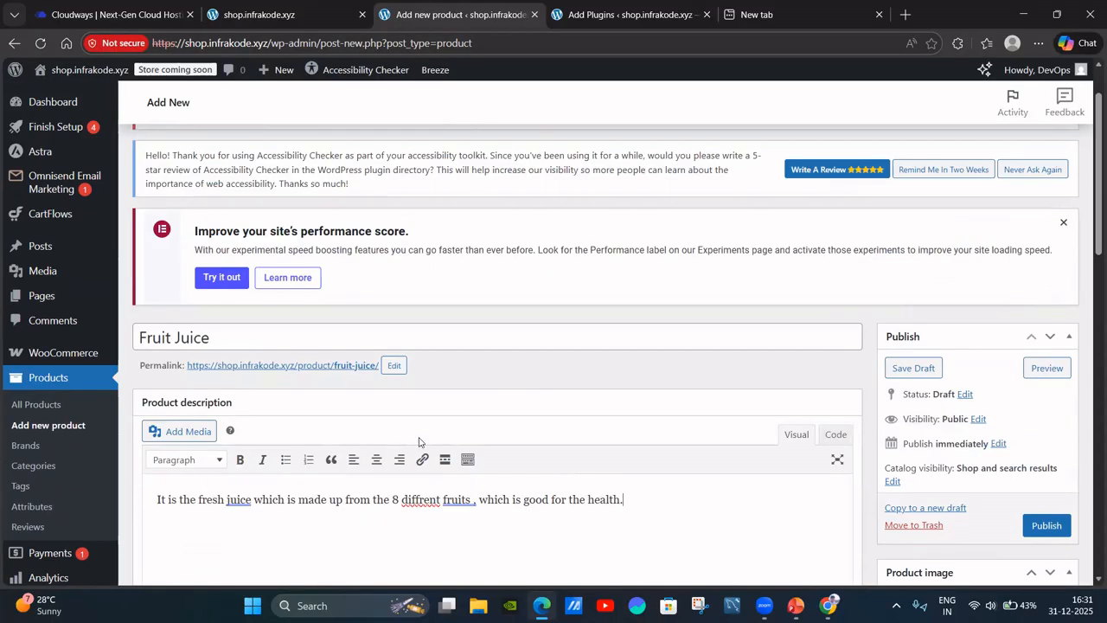
{"action": "scroll", "coordinate": [529, 430], "scroll_direction": "down", "scroll_amount": 1}
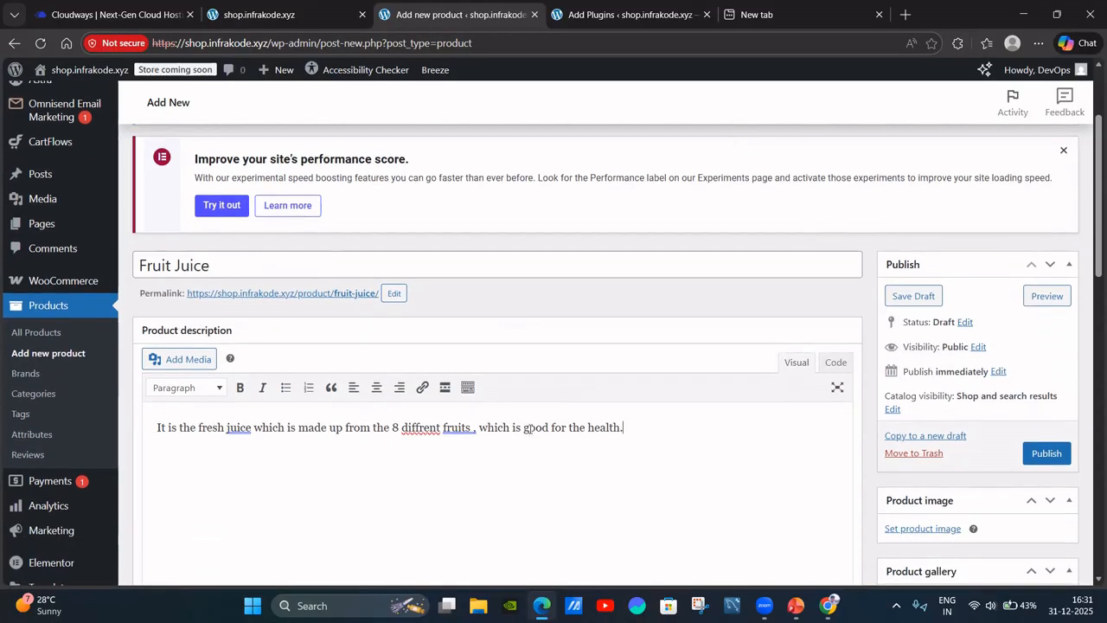
Keep the Fruit Juice product type as Simple product.
{"action": "scroll", "coordinate": [613, 430], "scroll_direction": "down", "scroll_amount": 4}
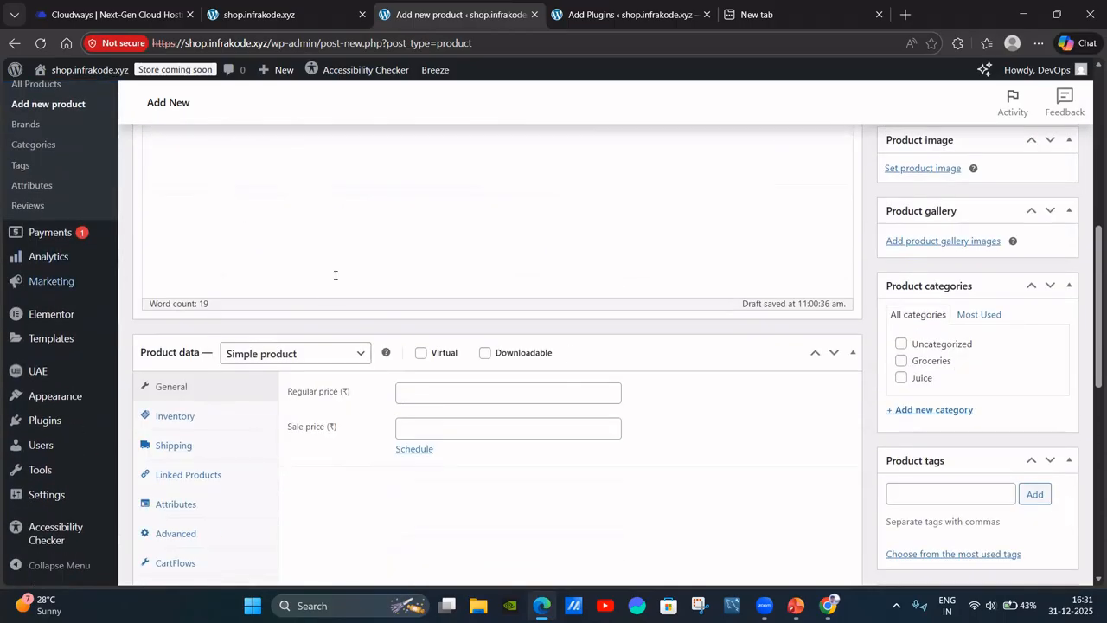
{"action": "scroll", "coordinate": [638, 225], "scroll_direction": "up", "scroll_amount": 3}
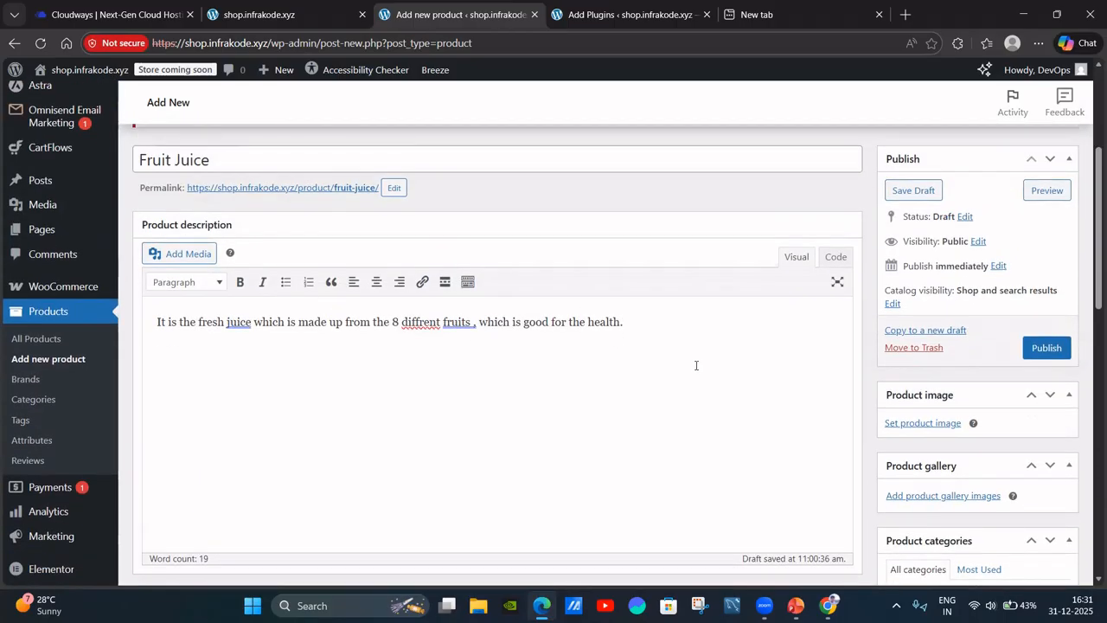
{"action": "scroll", "coordinate": [695, 366], "scroll_direction": "down", "scroll_amount": 3}
{"action": "scroll", "coordinate": [468, 483], "scroll_direction": "down", "scroll_amount": 2}
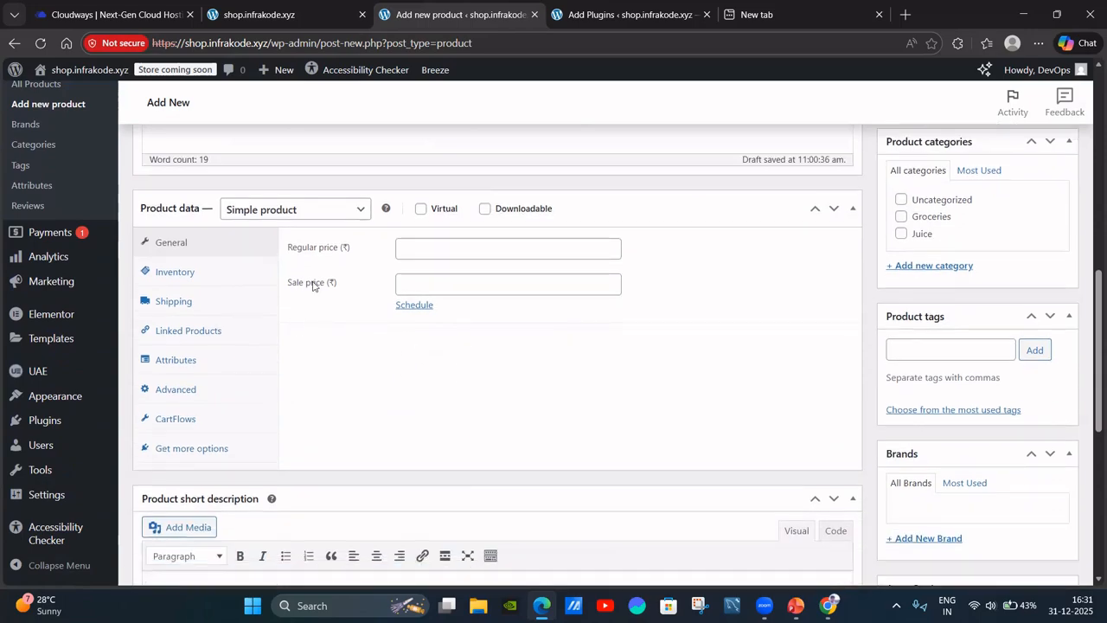
{"action": "left_click", "coordinate": [326, 217]}
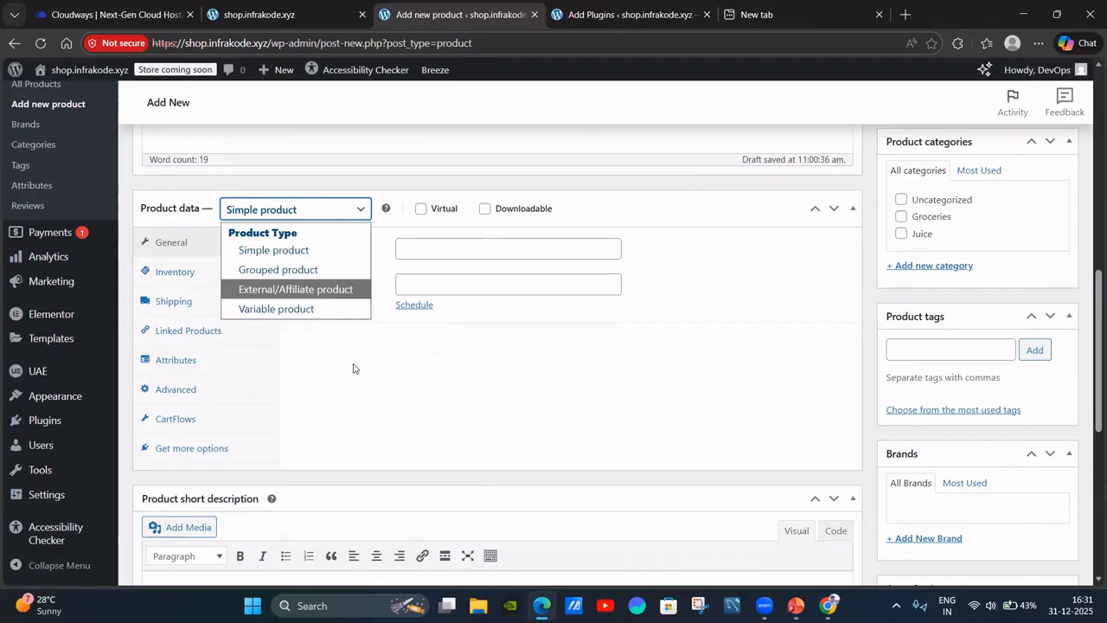
{"action": "left_click", "coordinate": [431, 387]}
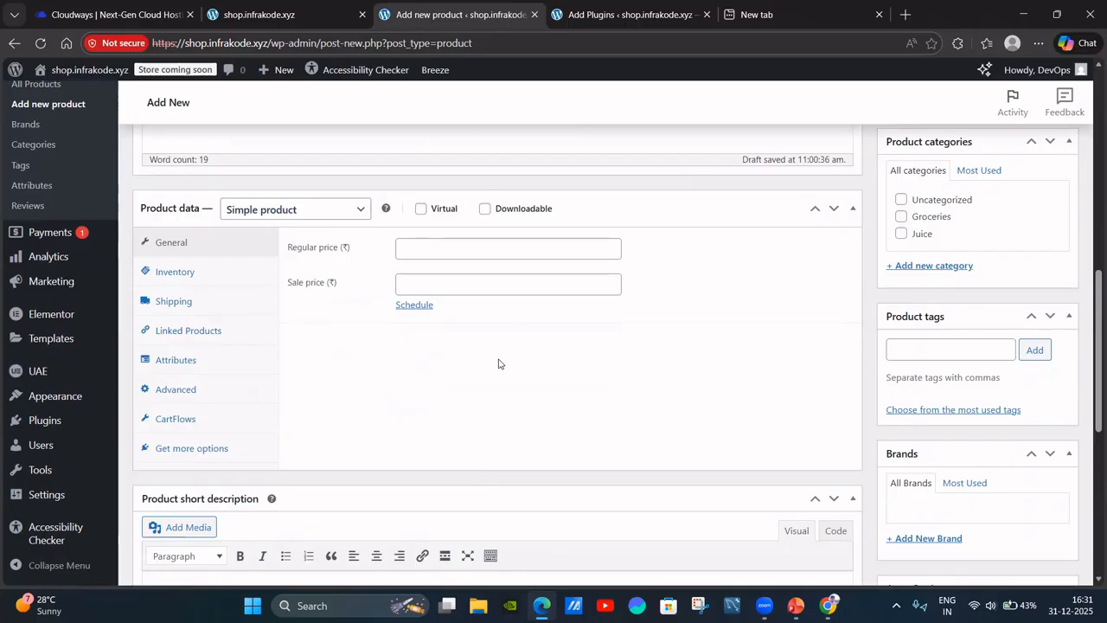
{"action": "scroll", "coordinate": [498, 364], "scroll_direction": "up", "scroll_amount": 1}
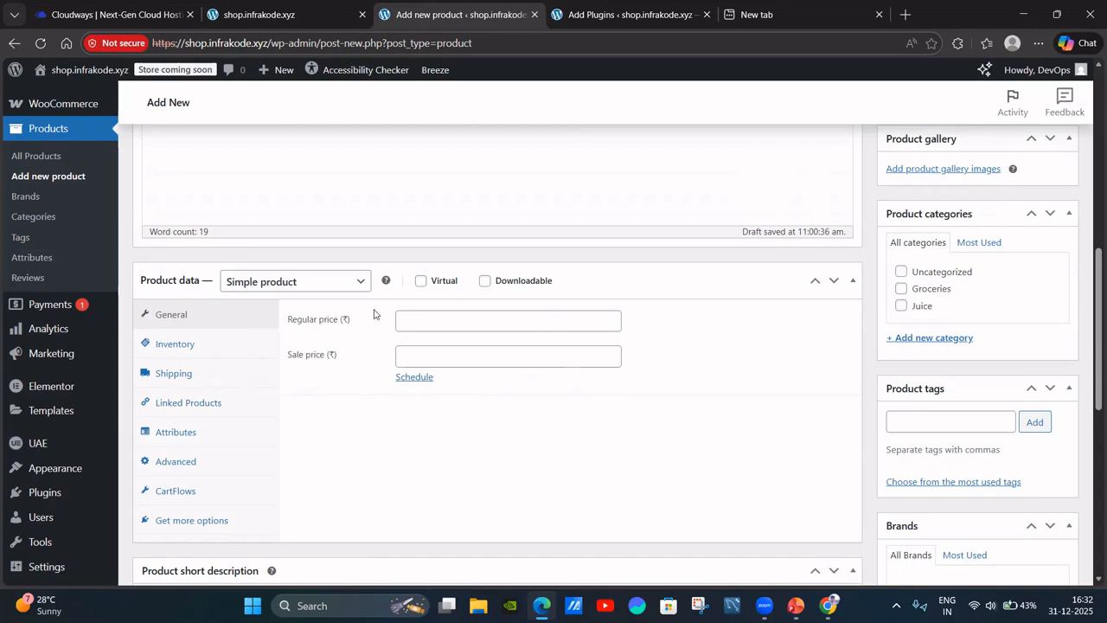
{"action": "scroll", "coordinate": [427, 295], "scroll_direction": "up", "scroll_amount": 8}
{"action": "scroll", "coordinate": [302, 285], "scroll_direction": "down", "scroll_amount": 6}
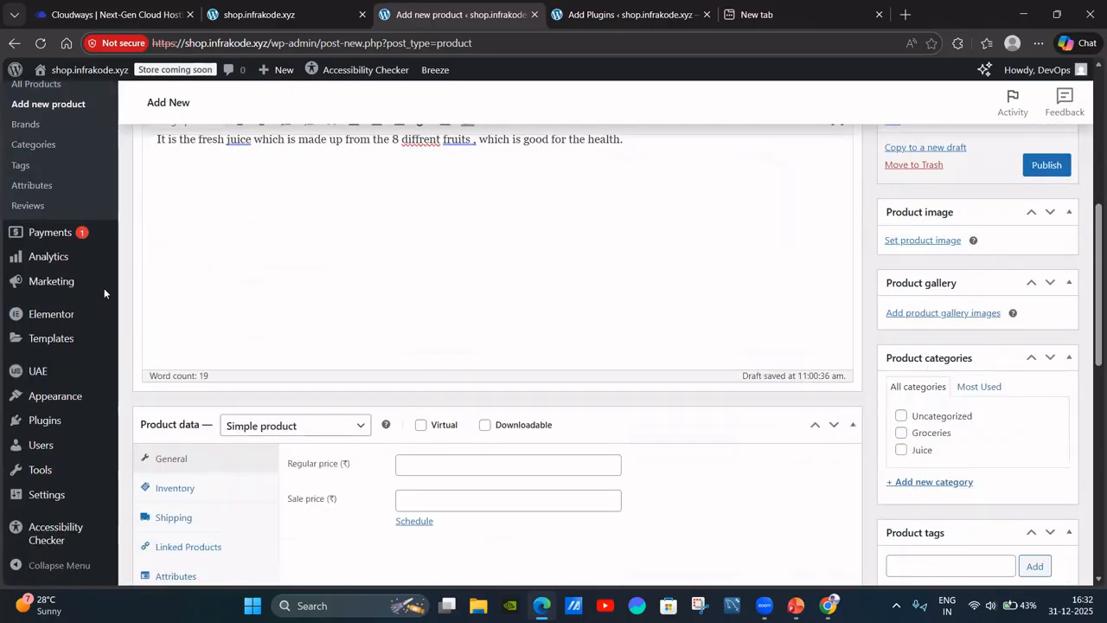
{"action": "scroll", "coordinate": [276, 273], "scroll_direction": "up", "scroll_amount": 1}
{"action": "scroll", "coordinate": [284, 286], "scroll_direction": "up", "scroll_amount": 2}
{"action": "scroll", "coordinate": [346, 302], "scroll_direction": "down", "scroll_amount": 5}
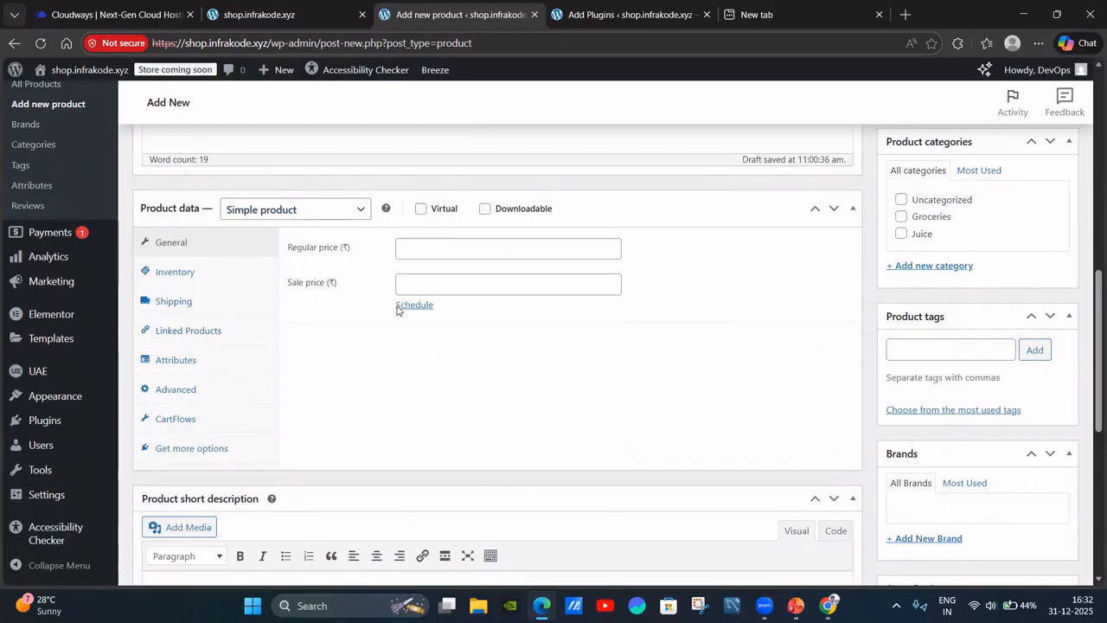
Set the regular price to 100, leaving the sale price empty.
{"action": "left_click", "coordinate": [449, 251]}
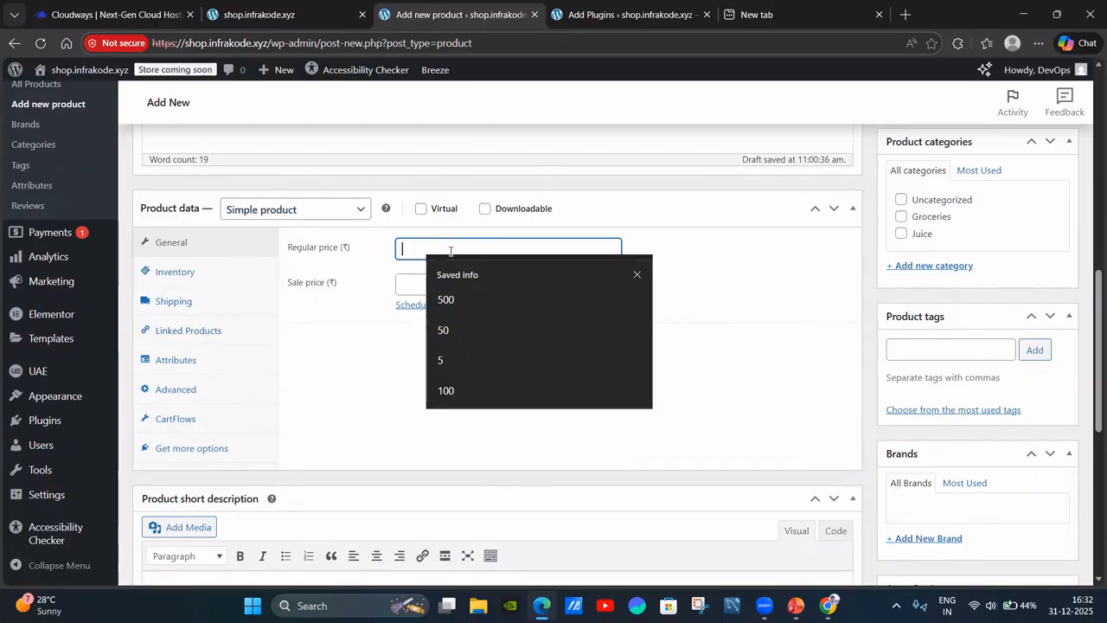
{"action": "left_click", "coordinate": [387, 359]}
{"action": "left_click", "coordinate": [432, 247]}
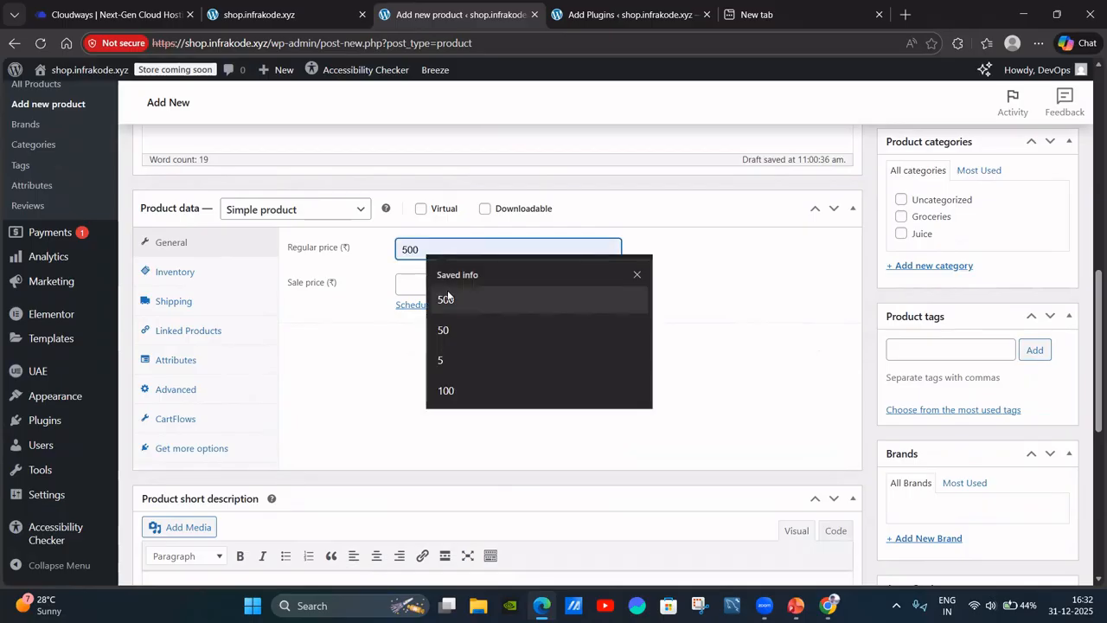
{"action": "left_click", "coordinate": [448, 299]}
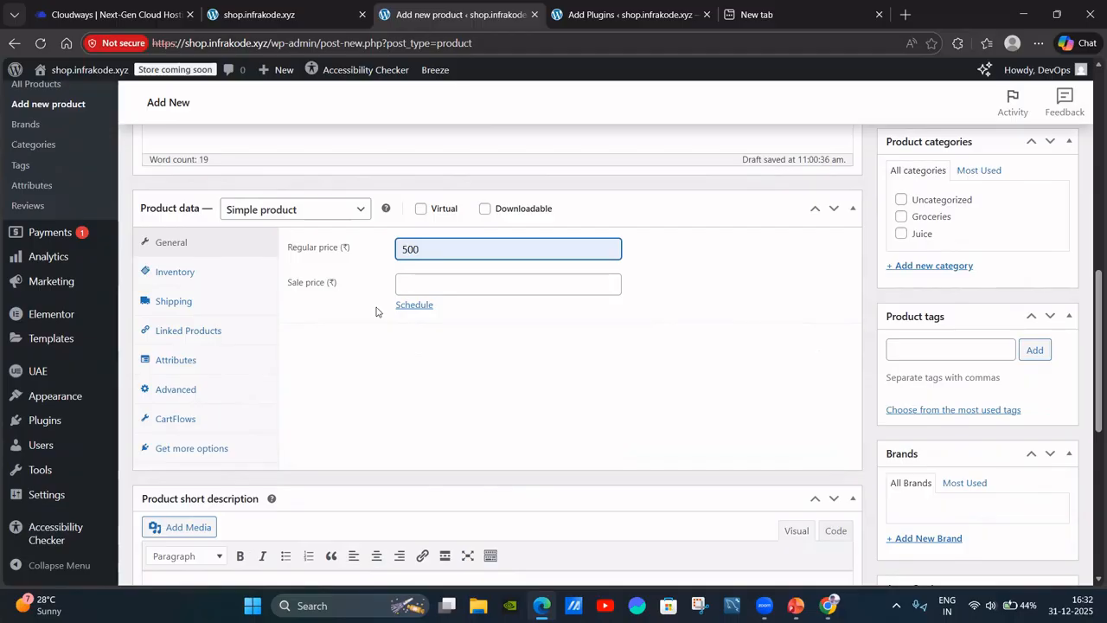
{"action": "left_click", "coordinate": [411, 285]}
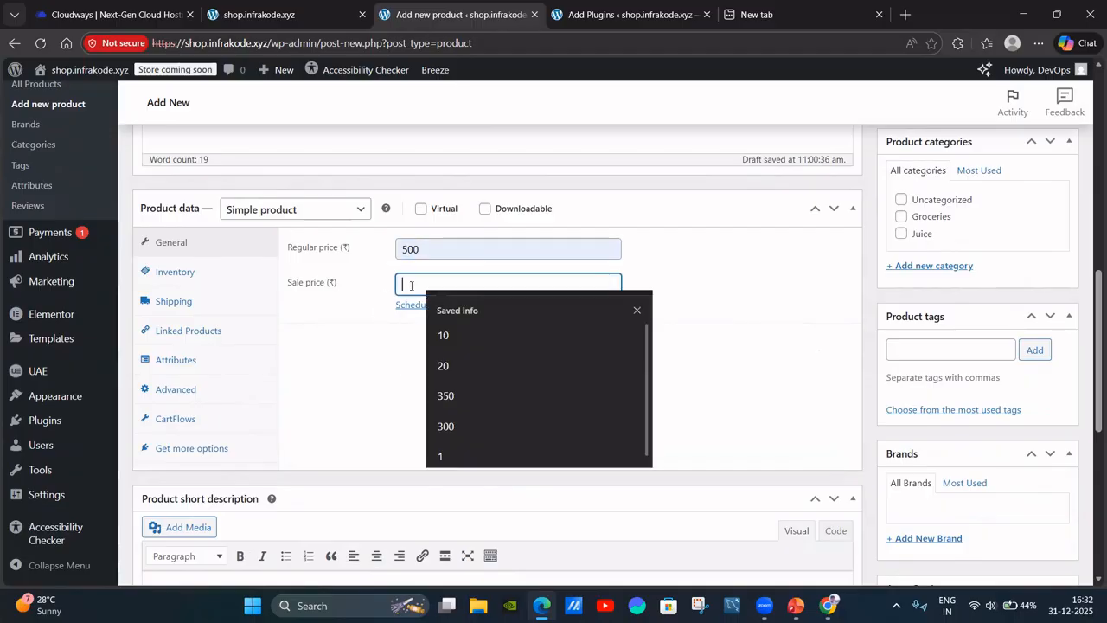
{"action": "left_click", "coordinate": [355, 386]}
{"action": "left_click", "coordinate": [431, 256]}
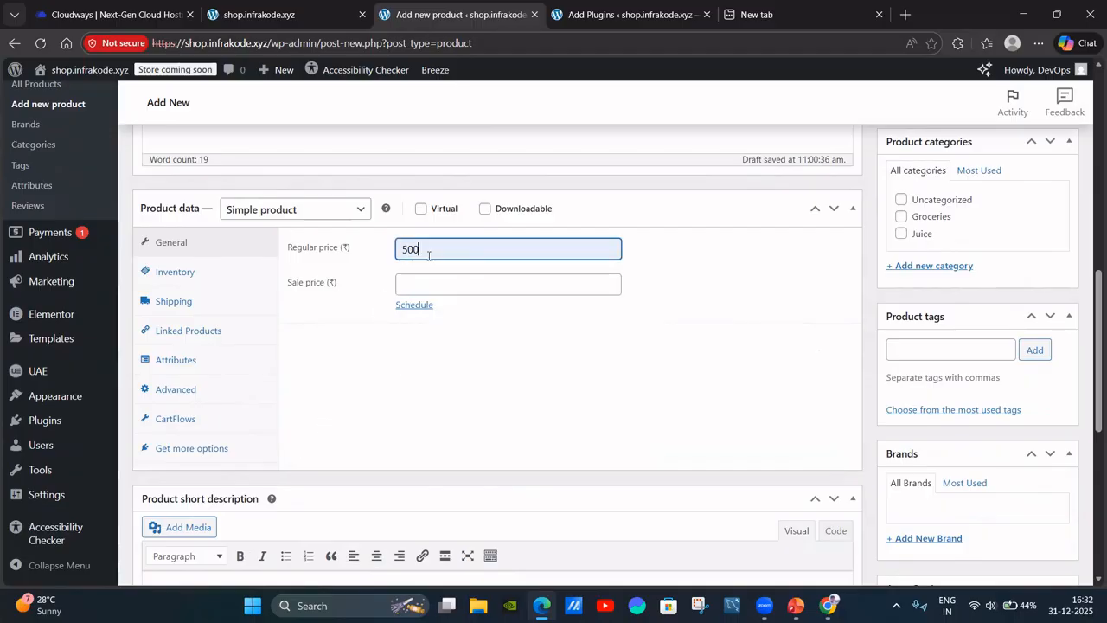
{"action": "key", "text": "BackSpace"}
{"action": "key", "text": "BackSpace"}
{"action": "key", "text": "BackSpace"}
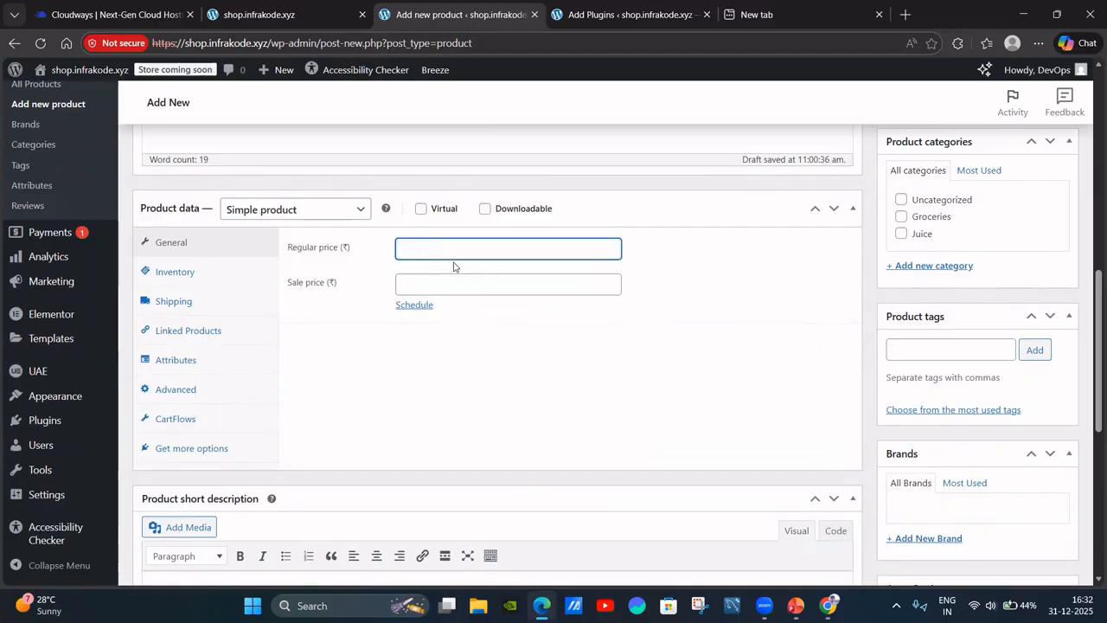
{"action": "type", "text": "100"}
{"action": "left_click", "coordinate": [366, 381]}
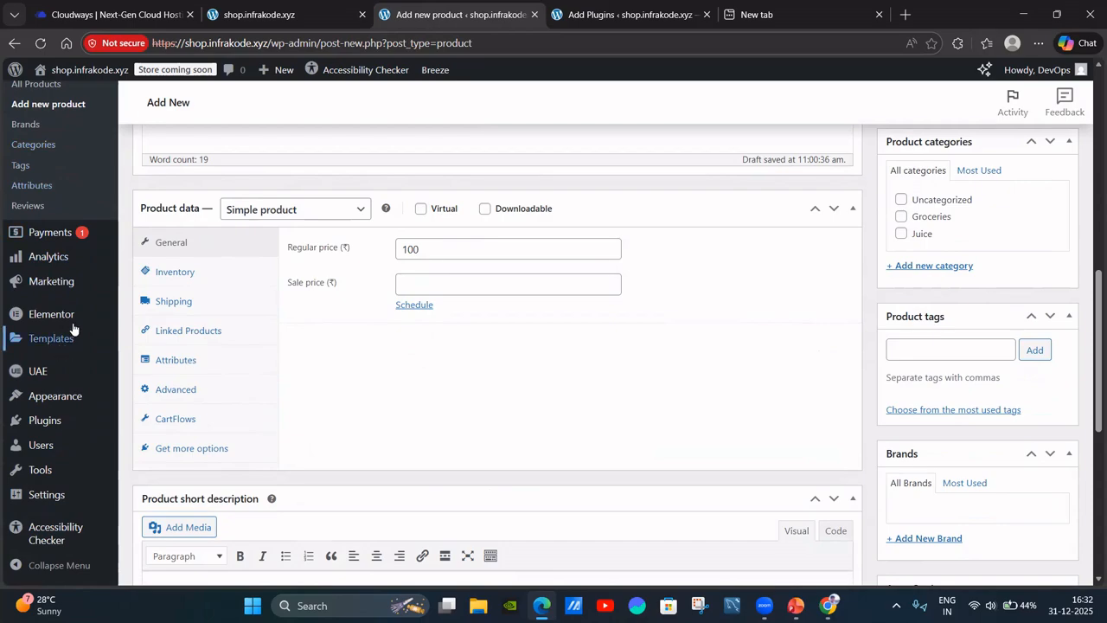
In Inventory, leave the stock status set to In stock.
{"action": "left_click", "coordinate": [167, 275]}
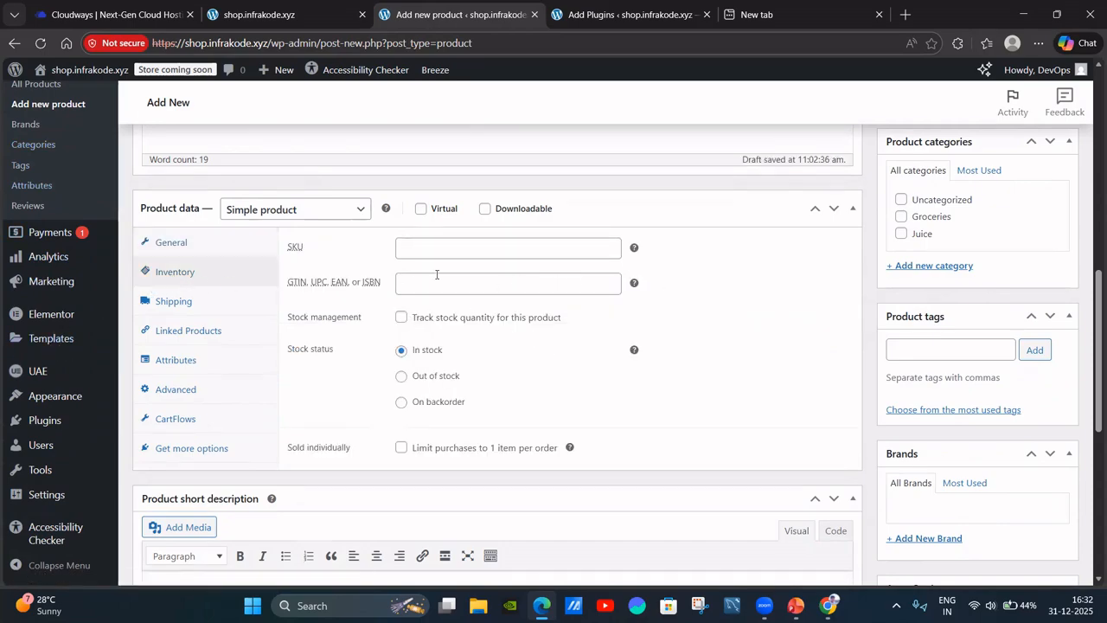
{"action": "scroll", "coordinate": [436, 367], "scroll_direction": "down", "scroll_amount": 1}
{"action": "left_click", "coordinate": [424, 303]}
{"action": "left_click", "coordinate": [404, 330]}
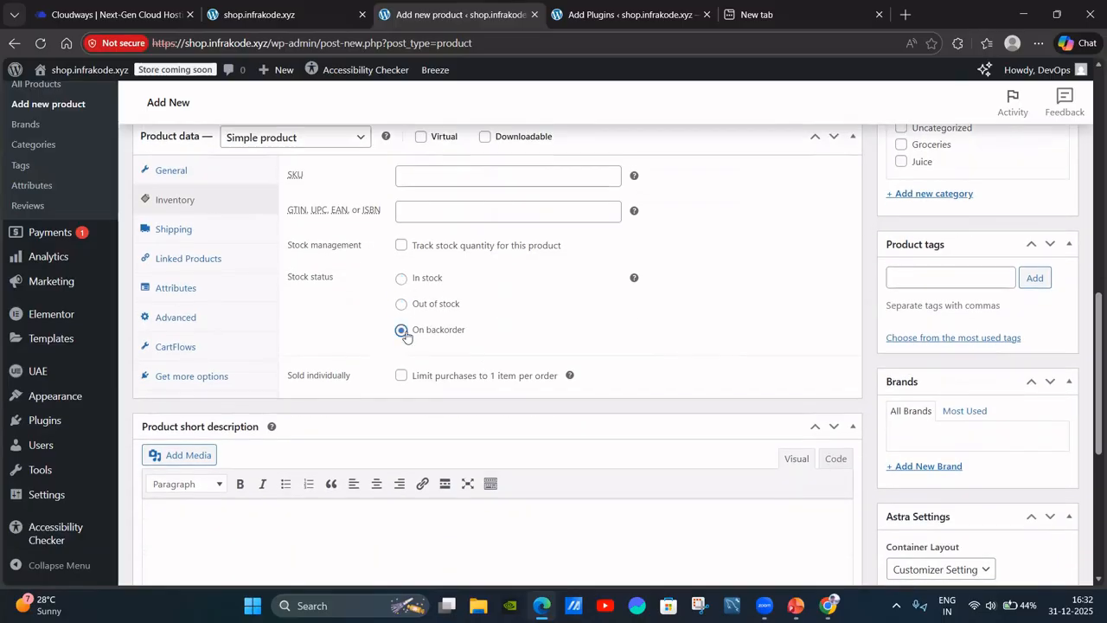
{"action": "left_click", "coordinate": [402, 279]}
Enter a 0.25 kg shipping weight and keep No shipping class.
{"action": "scroll", "coordinate": [537, 260], "scroll_direction": "up", "scroll_amount": 1}
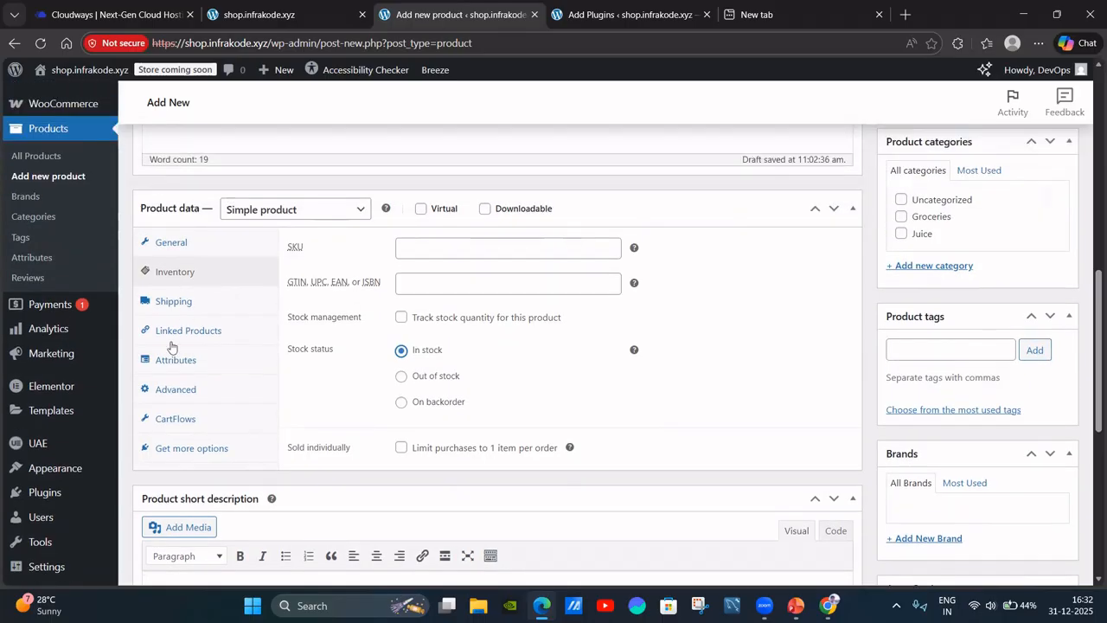
{"action": "left_click", "coordinate": [192, 305]}
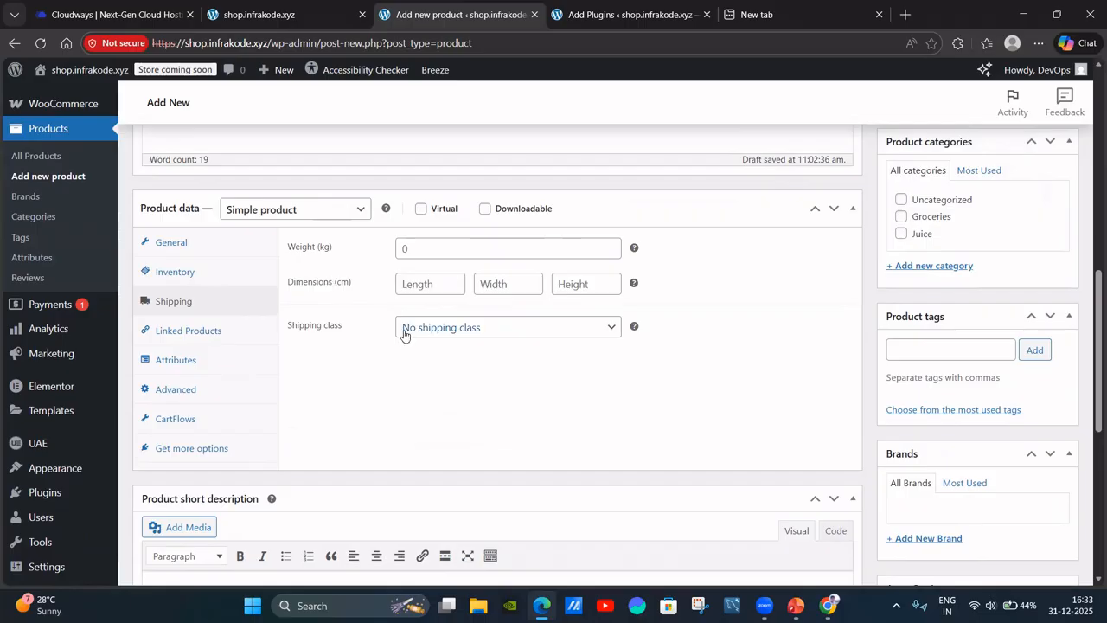
{"action": "scroll", "coordinate": [408, 328], "scroll_direction": "up", "scroll_amount": 4}
{"action": "scroll", "coordinate": [581, 401], "scroll_direction": "down", "scroll_amount": 4}
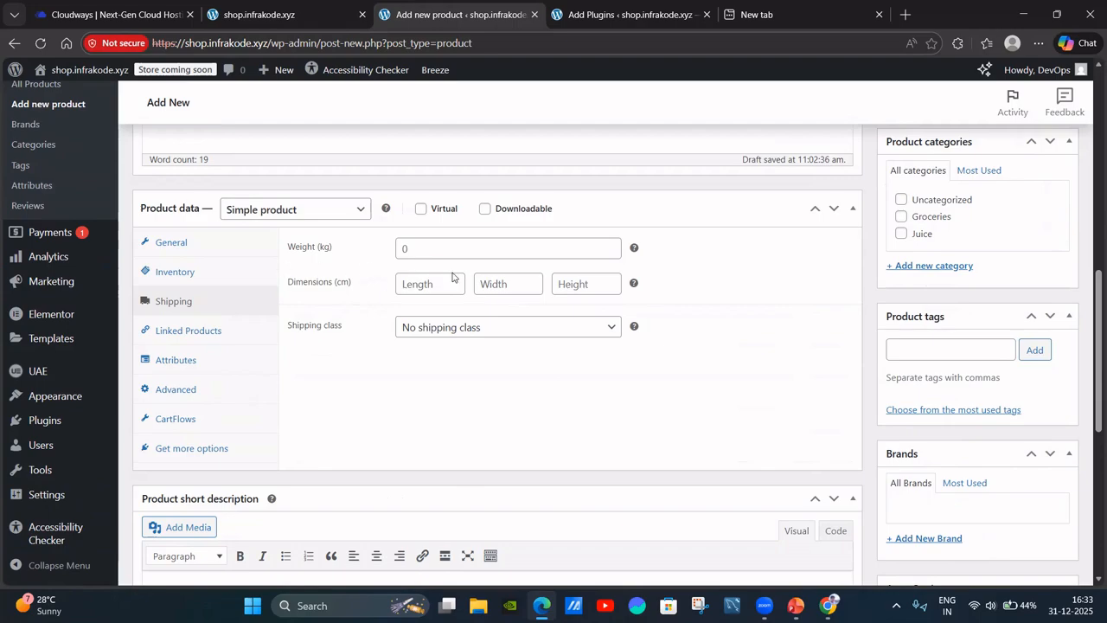
{"action": "left_click", "coordinate": [408, 248]}
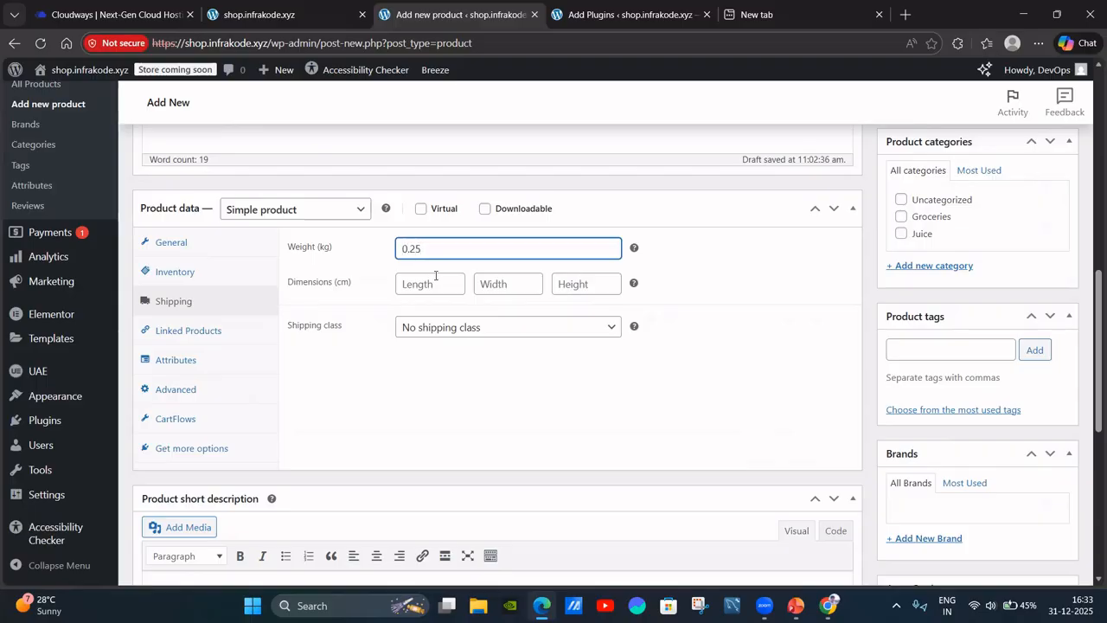
{"action": "scroll", "coordinate": [654, 303], "scroll_direction": "down", "scroll_amount": 1}
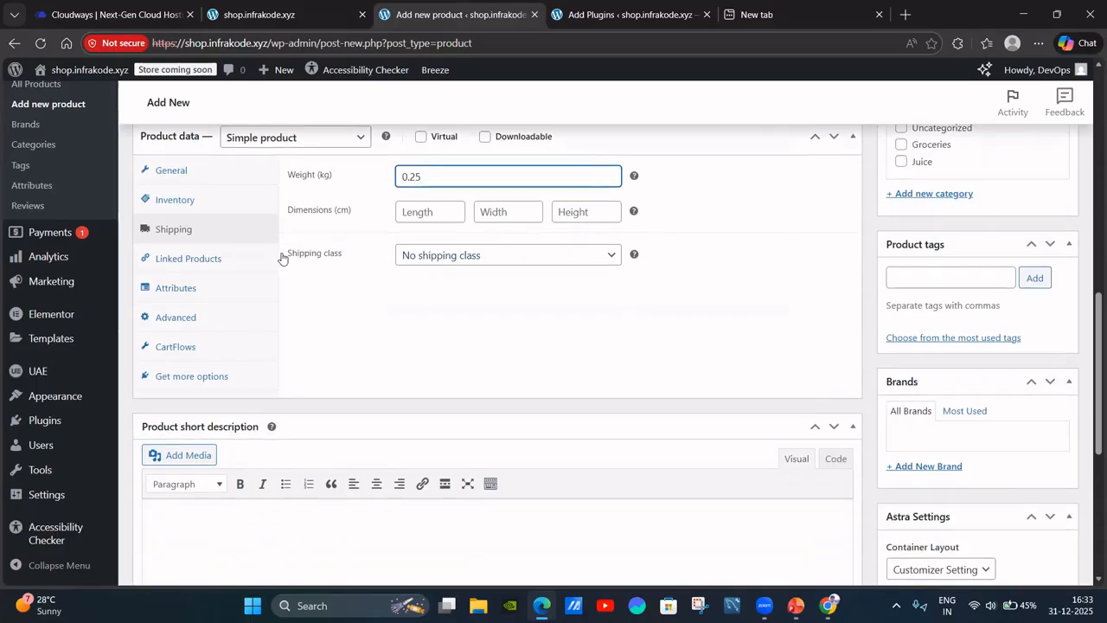
{"action": "left_click", "coordinate": [441, 259]}
{"action": "left_click", "coordinate": [440, 258]}
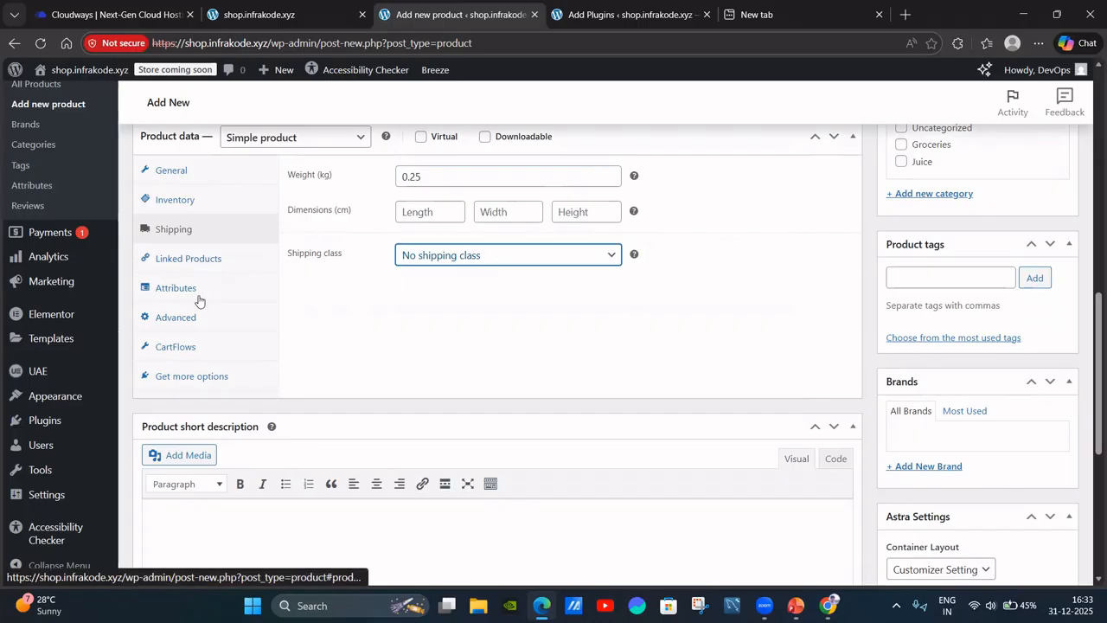
Look over the Linked Products upsell and cross-sell settings.
{"action": "left_click", "coordinate": [220, 269]}
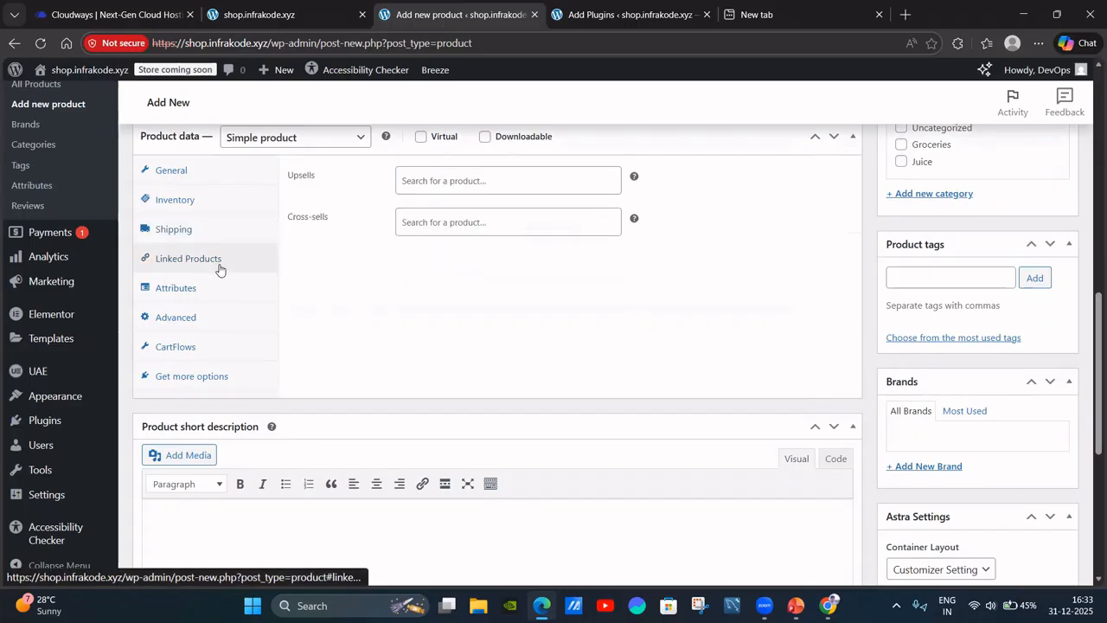
{"action": "scroll", "coordinate": [406, 285], "scroll_direction": "up", "scroll_amount": 2}
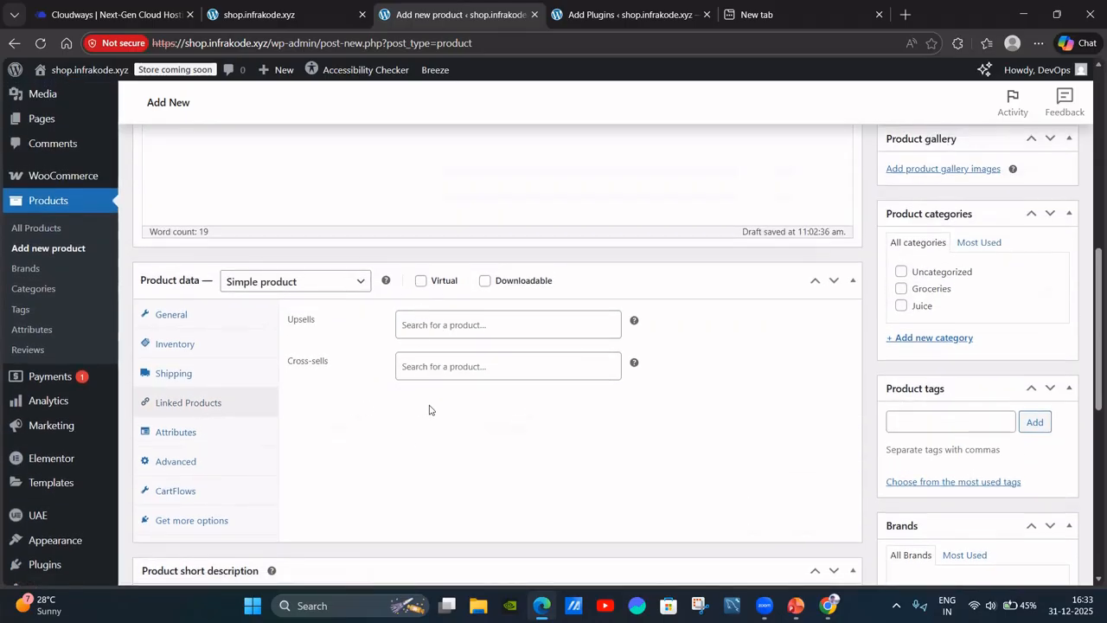
{"action": "scroll", "coordinate": [430, 410], "scroll_direction": "down", "scroll_amount": 5}
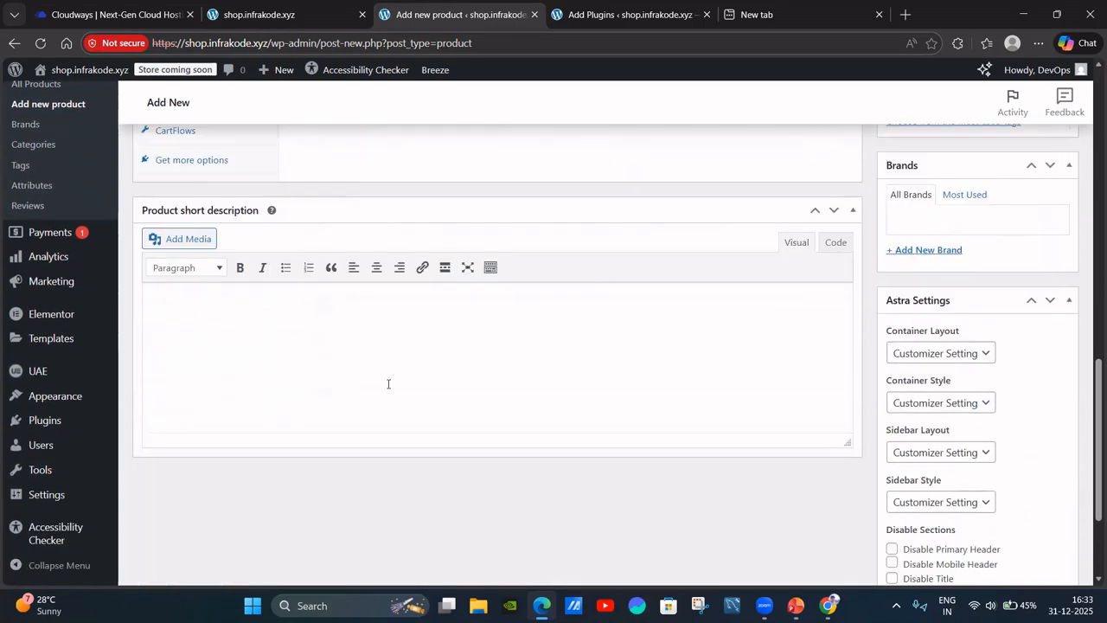
{"action": "scroll", "coordinate": [349, 339], "scroll_direction": "up", "scroll_amount": 9}
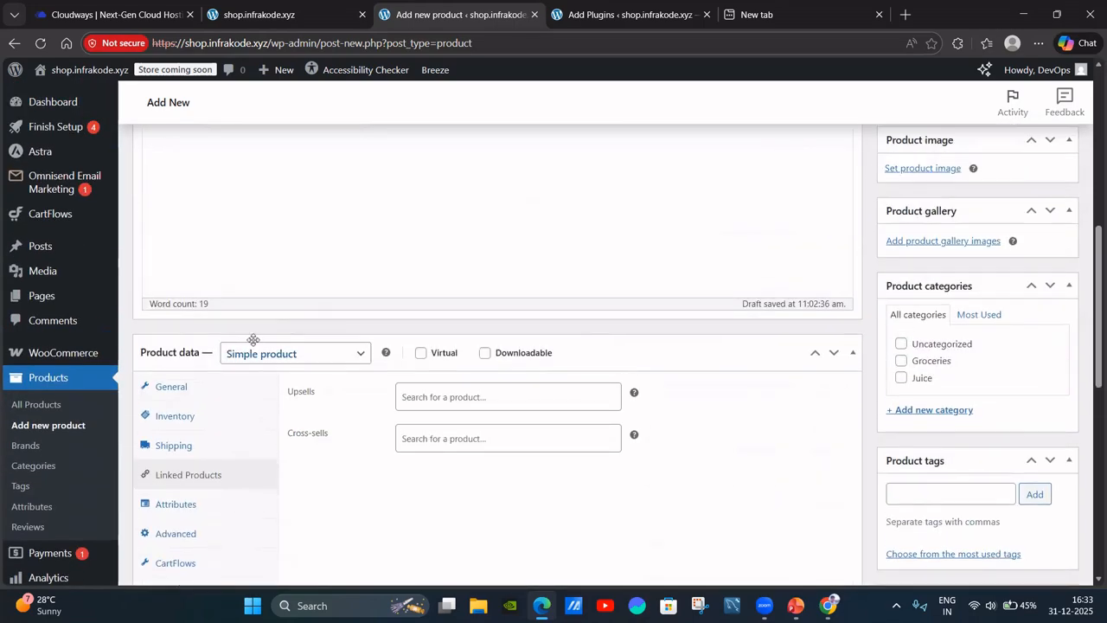
{"action": "scroll", "coordinate": [350, 339], "scroll_direction": "up", "scroll_amount": 3}
{"action": "scroll", "coordinate": [746, 343], "scroll_direction": "down", "scroll_amount": 4}
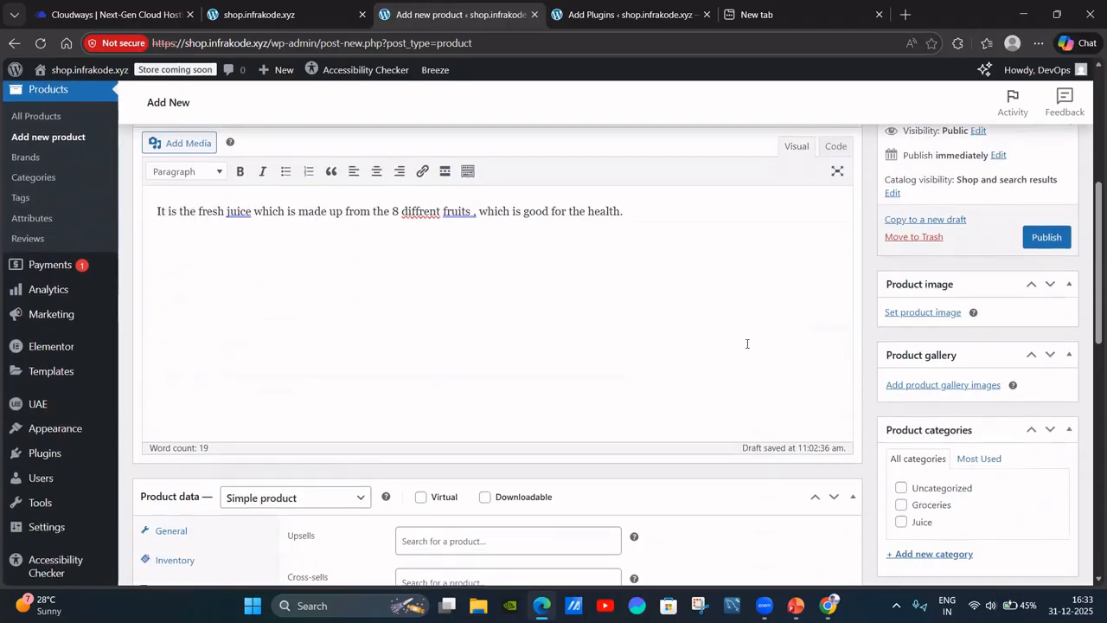
Set the orange juice bottles picture from the media library as the product image.
{"action": "left_click", "coordinate": [937, 314]}
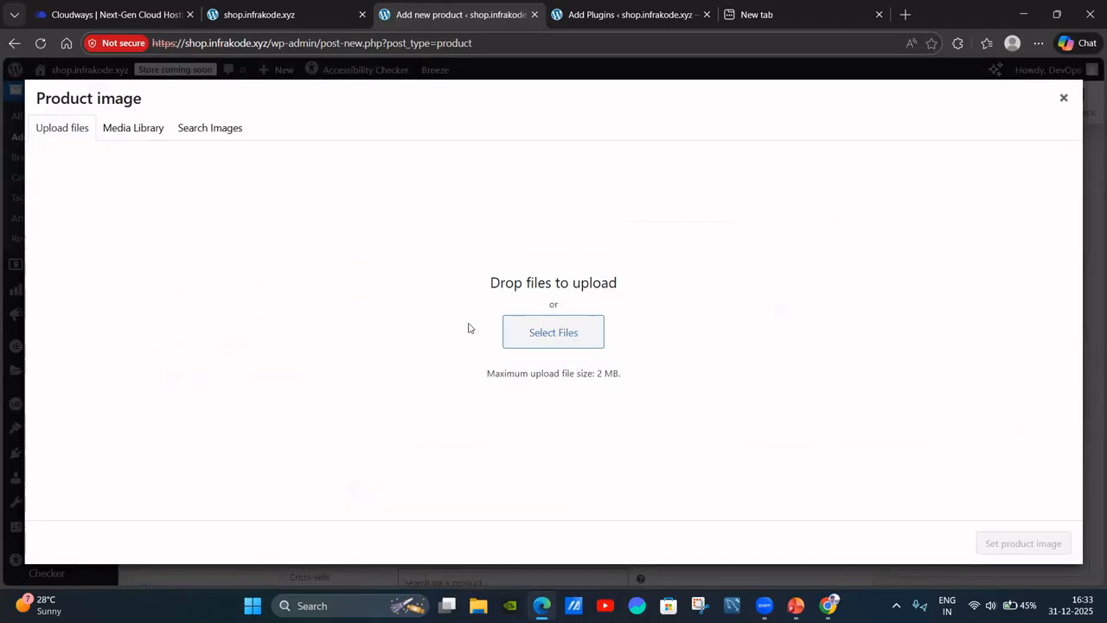
{"action": "left_click", "coordinate": [116, 129]}
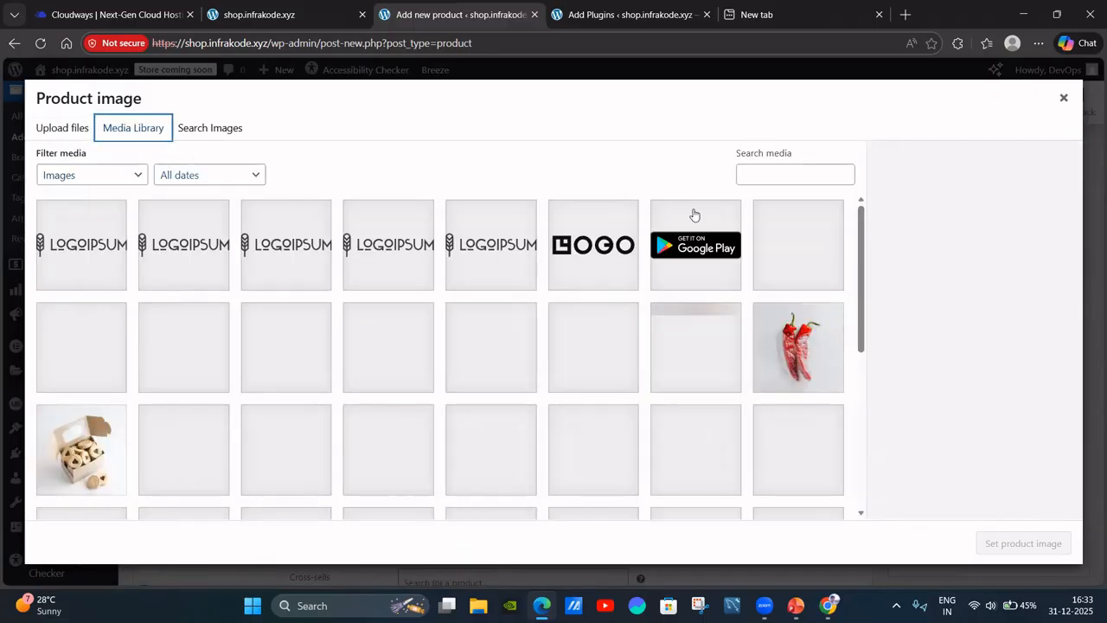
{"action": "scroll", "coordinate": [666, 380], "scroll_direction": "down", "scroll_amount": 3}
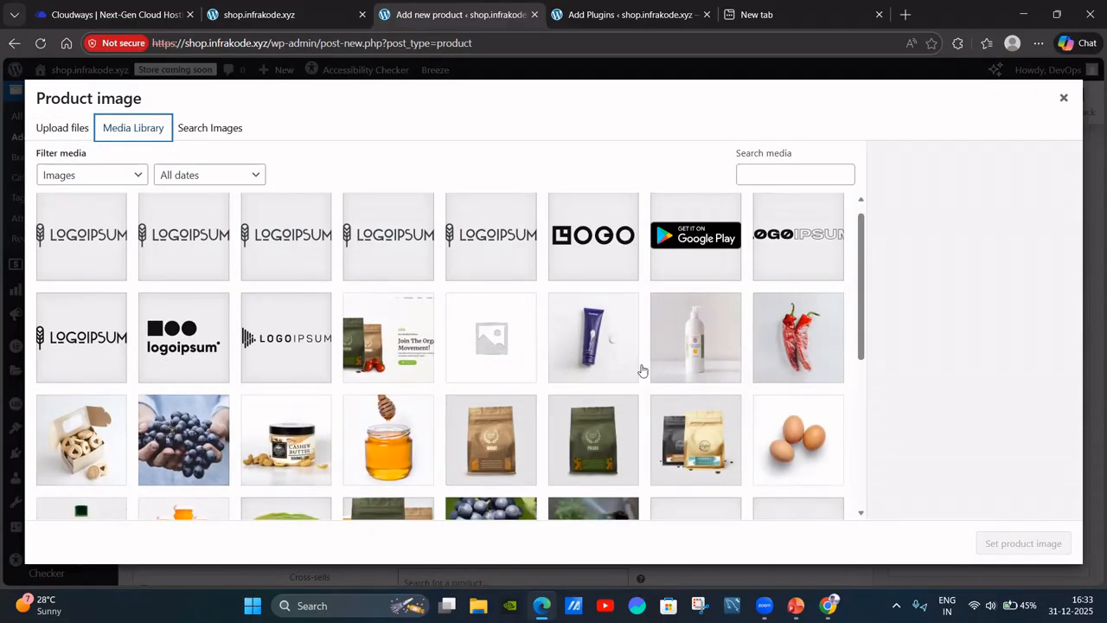
{"action": "scroll", "coordinate": [456, 370], "scroll_direction": "down", "scroll_amount": 2}
{"action": "left_click", "coordinate": [179, 283]}
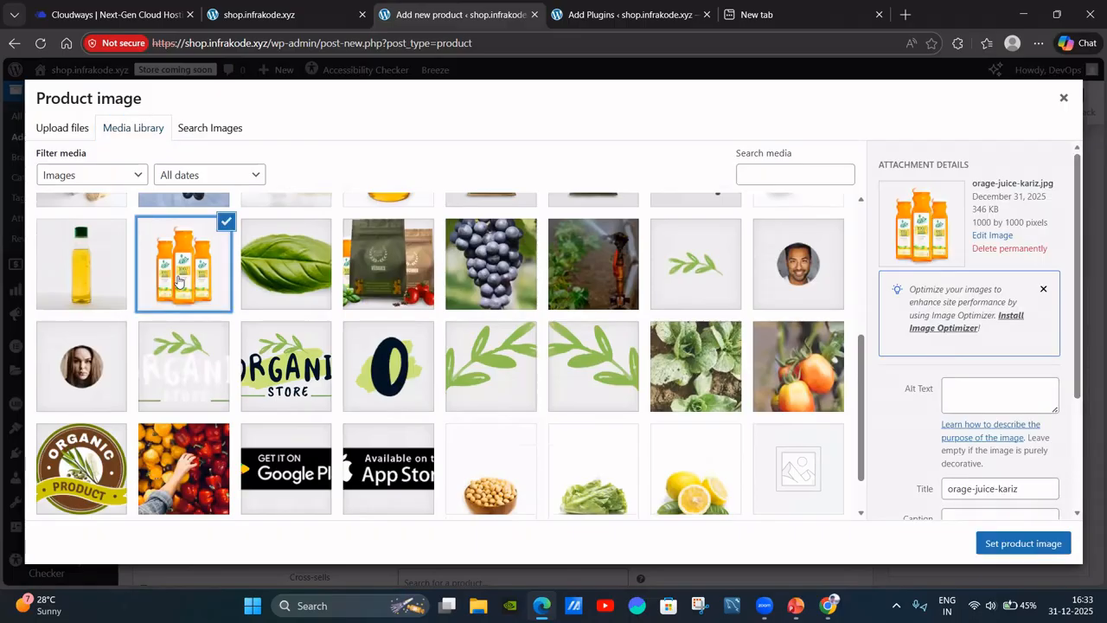
{"action": "left_click", "coordinate": [1052, 544]}
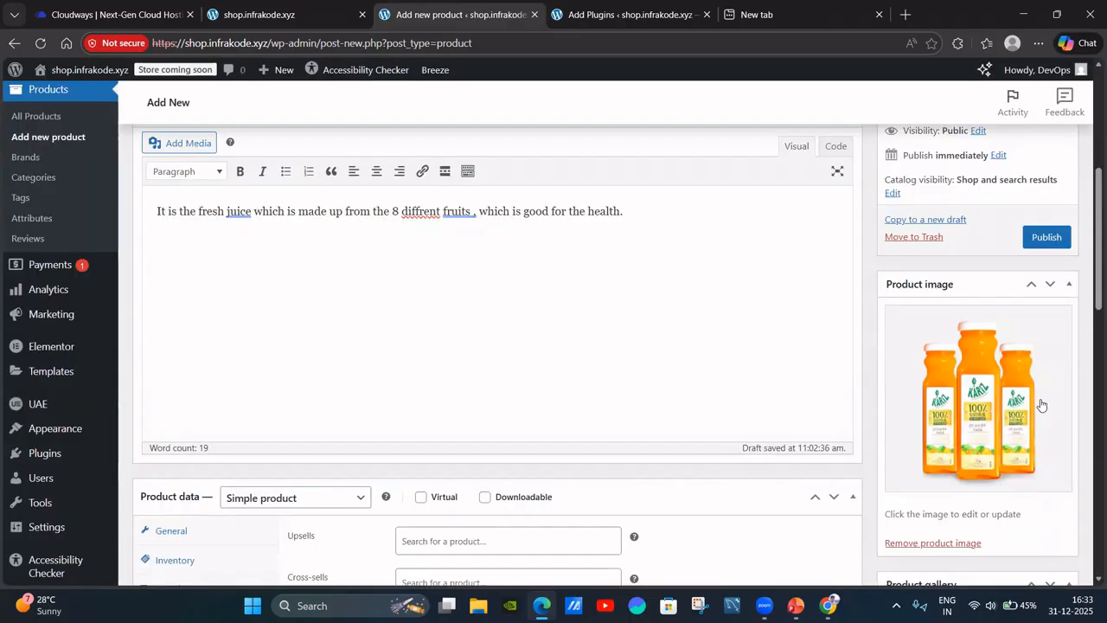
Add the Fruit Juice product to the Juice category.
{"action": "scroll", "coordinate": [1059, 376], "scroll_direction": "down", "scroll_amount": 3}
{"action": "scroll", "coordinate": [1035, 421], "scroll_direction": "down", "scroll_amount": 3}
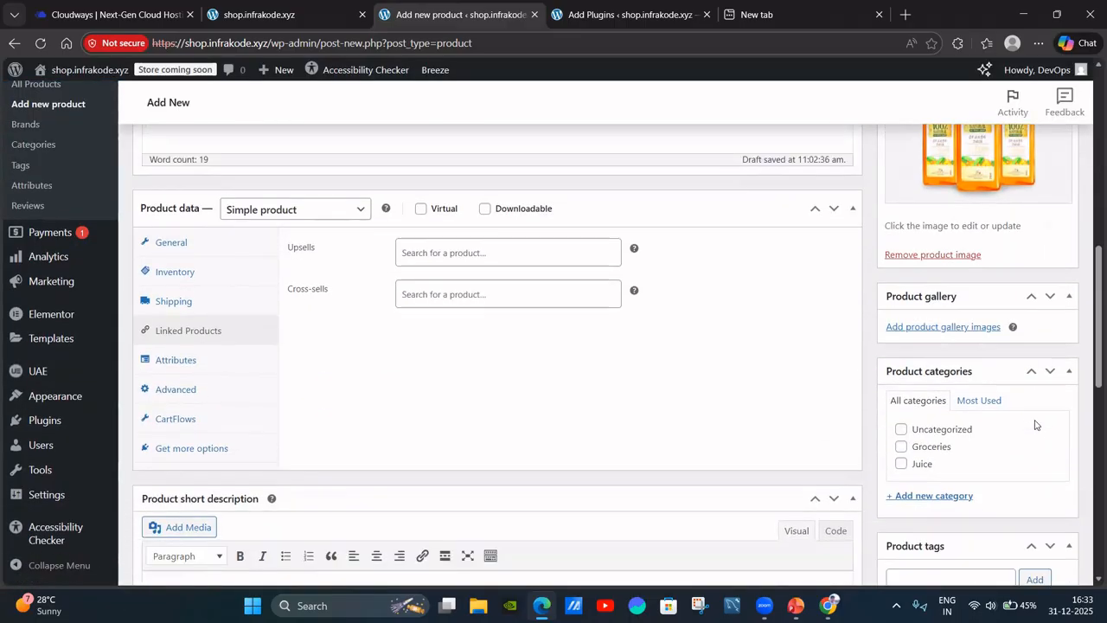
{"action": "scroll", "coordinate": [917, 364], "scroll_direction": "down", "scroll_amount": 1}
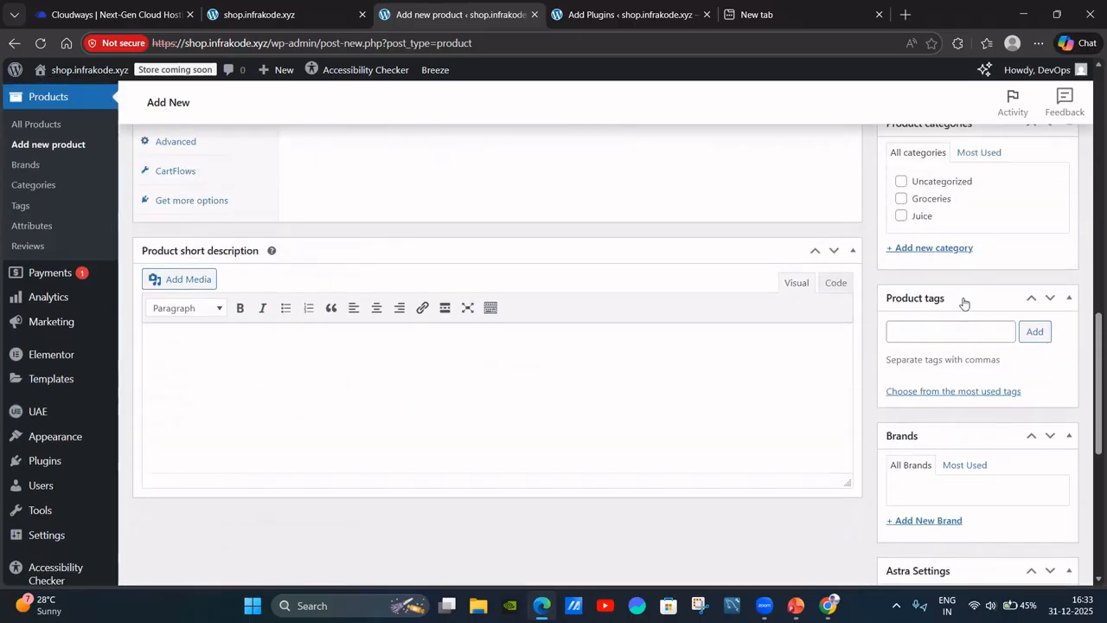
{"action": "scroll", "coordinate": [964, 302], "scroll_direction": "up", "scroll_amount": 4}
{"action": "scroll", "coordinate": [994, 308], "scroll_direction": "up", "scroll_amount": 6}
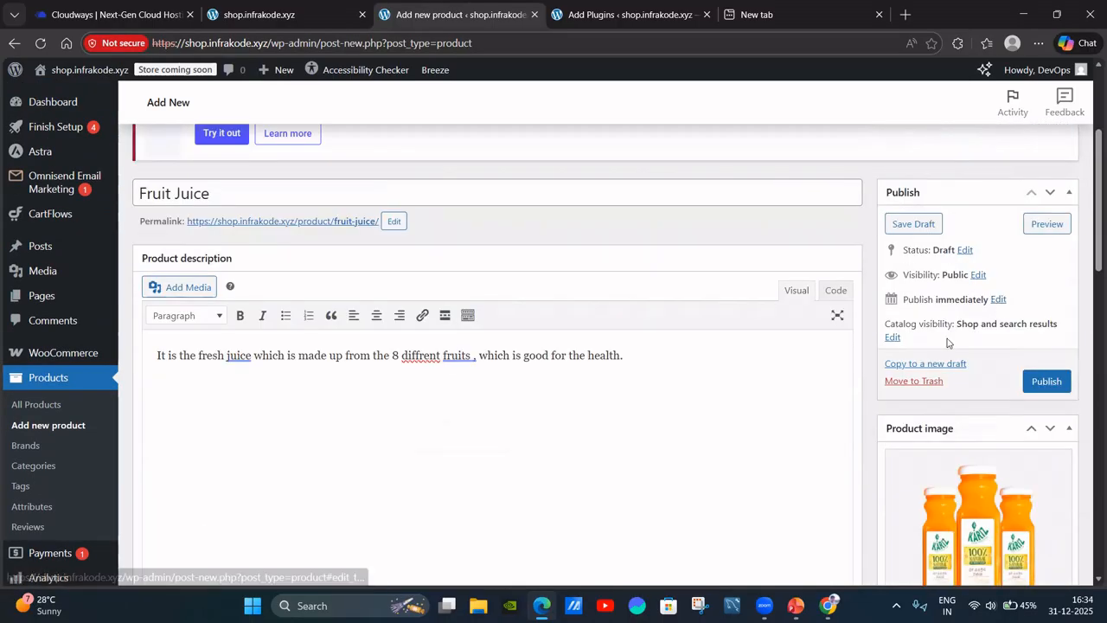
{"action": "scroll", "coordinate": [952, 432], "scroll_direction": "down", "scroll_amount": 8}
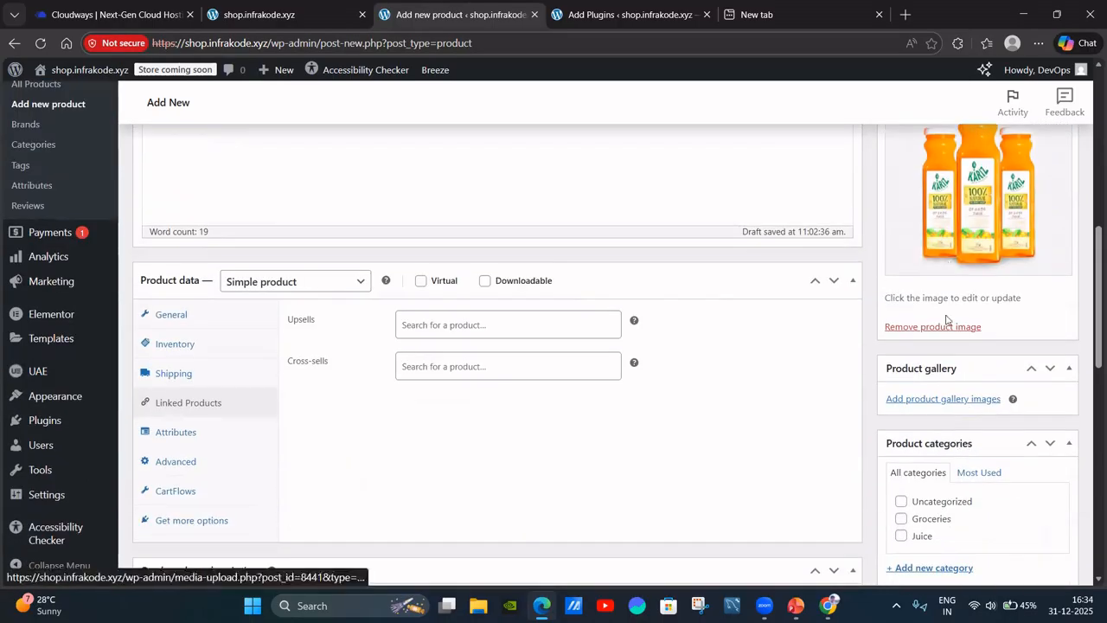
{"action": "scroll", "coordinate": [450, 220], "scroll_direction": "up", "scroll_amount": 3}
{"action": "scroll", "coordinate": [922, 217], "scroll_direction": "down", "scroll_amount": 3}
{"action": "scroll", "coordinate": [855, 228], "scroll_direction": "down", "scroll_amount": 2}
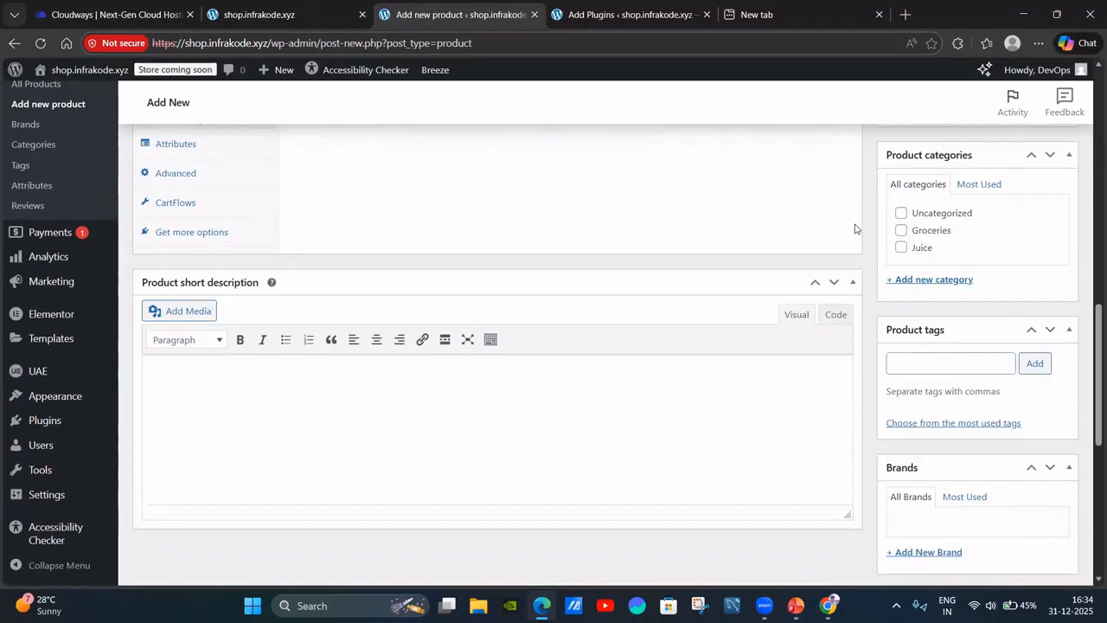
{"action": "left_click", "coordinate": [900, 248]}
Publish Fruit Juice and dismiss the first-product congratulations message.
{"action": "scroll", "coordinate": [1023, 257], "scroll_direction": "down", "scroll_amount": 3}
{"action": "scroll", "coordinate": [1017, 285], "scroll_direction": "up", "scroll_amount": 5}
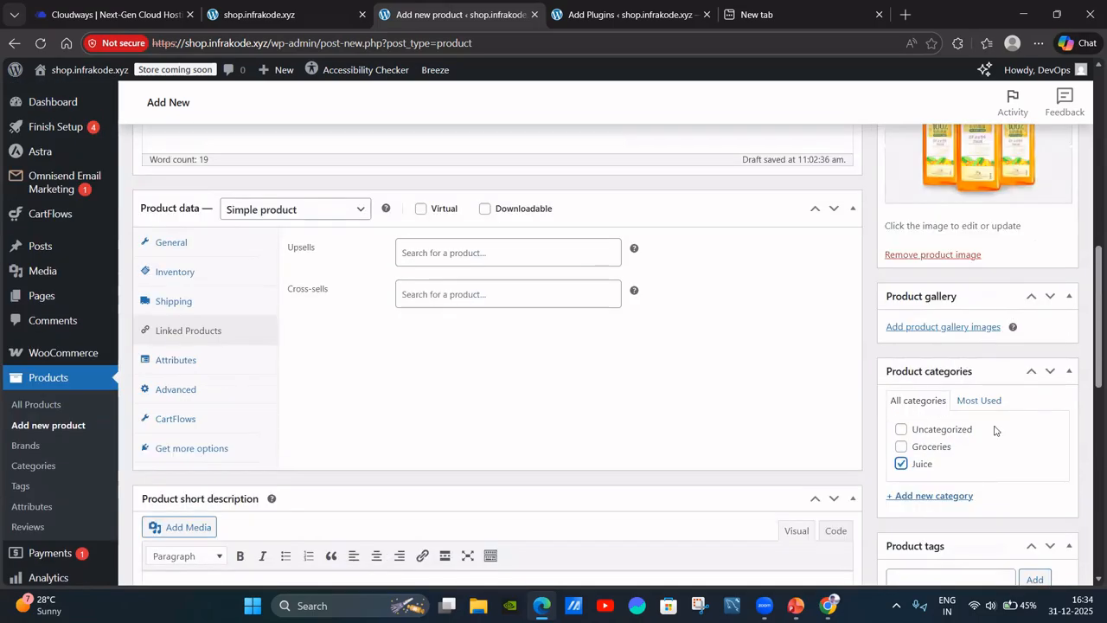
{"action": "scroll", "coordinate": [968, 390], "scroll_direction": "down", "scroll_amount": 8}
{"action": "scroll", "coordinate": [977, 385], "scroll_direction": "up", "scroll_amount": 6}
{"action": "scroll", "coordinate": [981, 378], "scroll_direction": "up", "scroll_amount": 10}
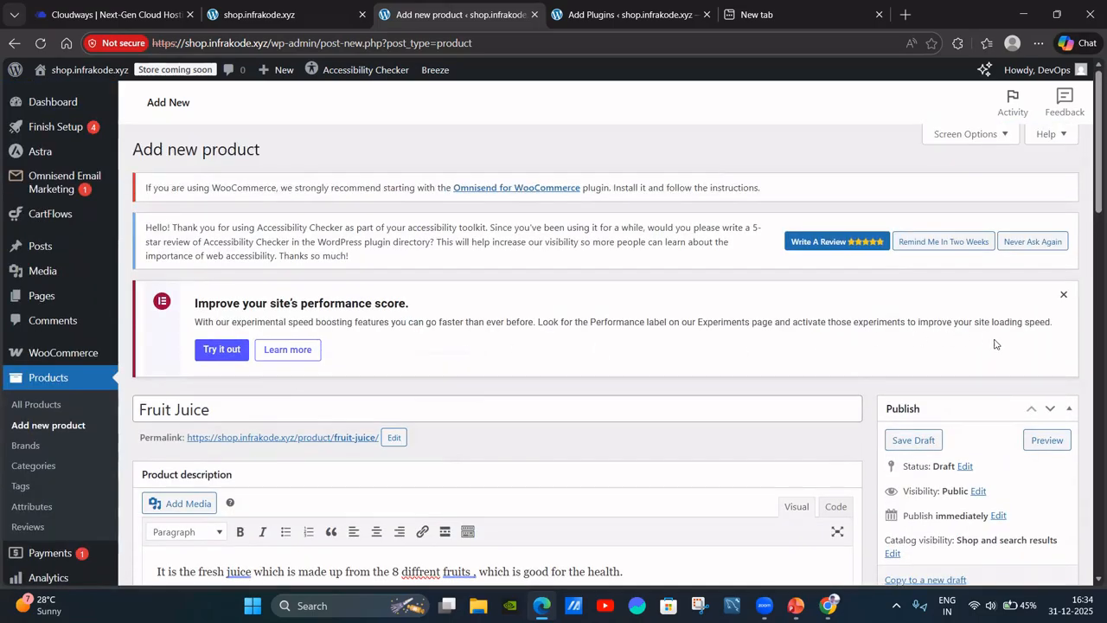
{"action": "scroll", "coordinate": [985, 340], "scroll_direction": "down", "scroll_amount": 3}
{"action": "scroll", "coordinate": [865, 336], "scroll_direction": "up", "scroll_amount": 1}
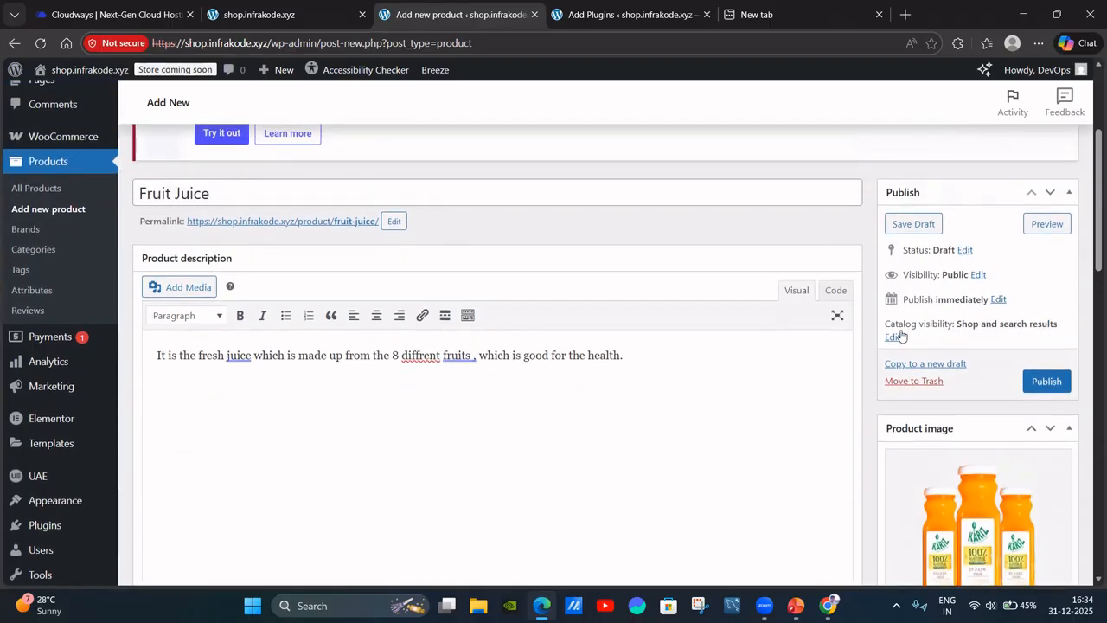
{"action": "scroll", "coordinate": [951, 329], "scroll_direction": "up", "scroll_amount": 3}
{"action": "scroll", "coordinate": [1010, 320], "scroll_direction": "down", "scroll_amount": 5}
{"action": "left_click", "coordinate": [1044, 238]}
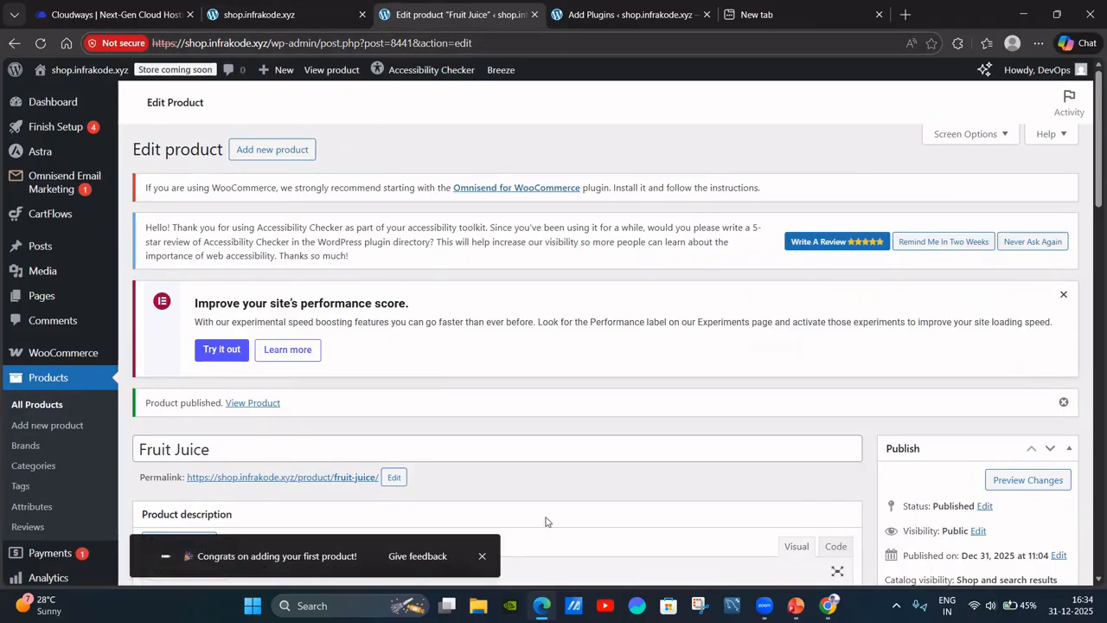
{"action": "left_click", "coordinate": [483, 557]}
Reload the shop.infrakode.xyz homepage and open the Juice category page.
{"action": "left_click", "coordinate": [328, 15]}
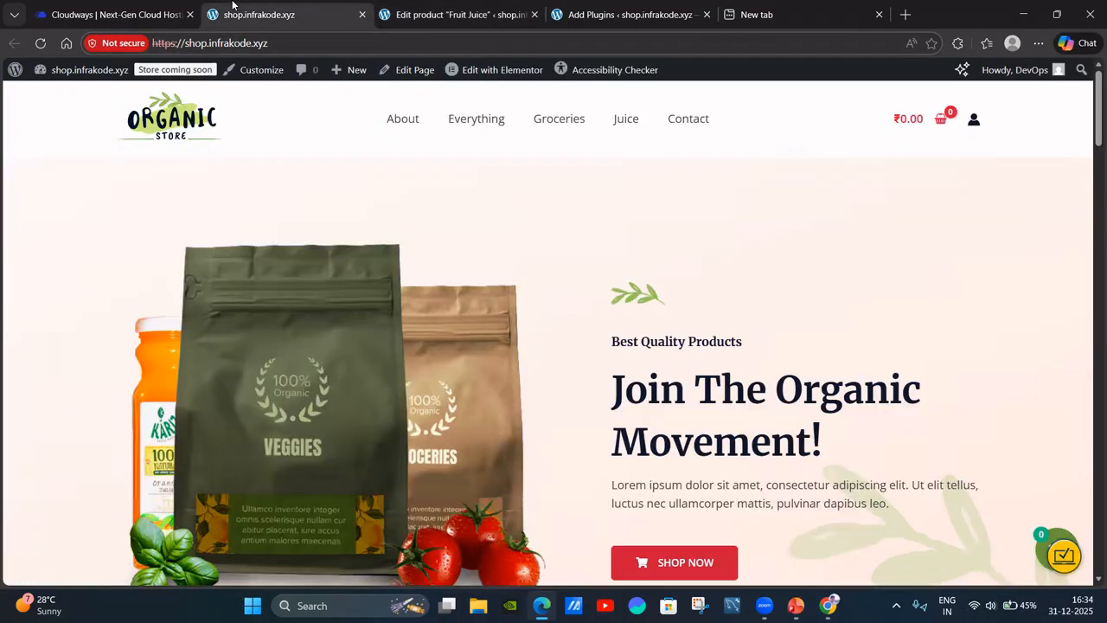
{"action": "key", "text": "F5"}
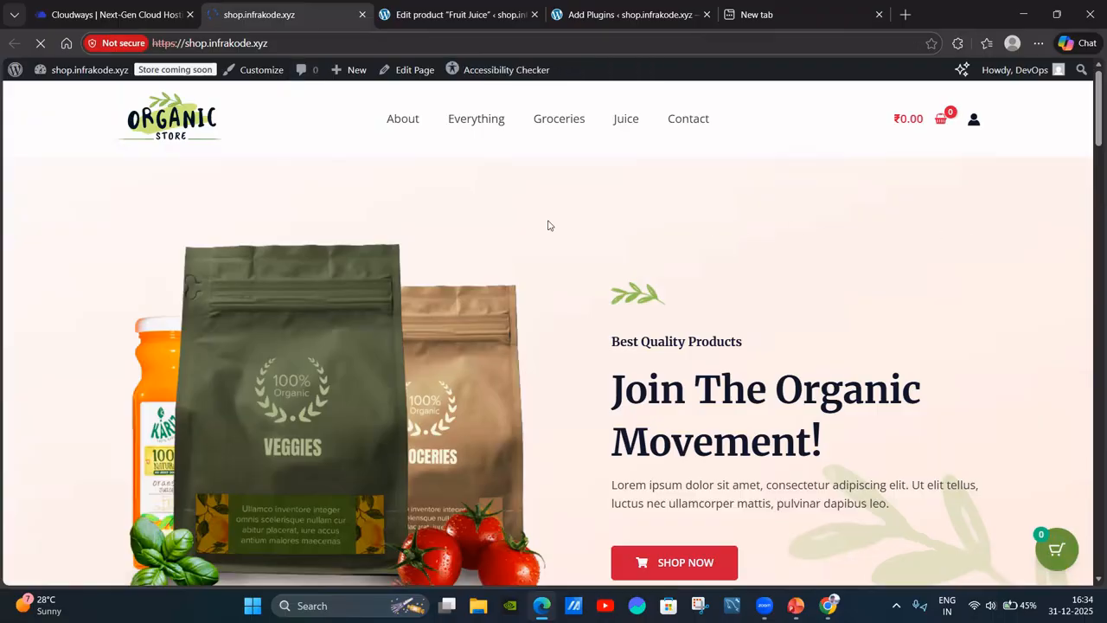
{"action": "scroll", "coordinate": [499, 240], "scroll_direction": "down", "scroll_amount": 5}
{"action": "scroll", "coordinate": [498, 243], "scroll_direction": "down", "scroll_amount": 9}
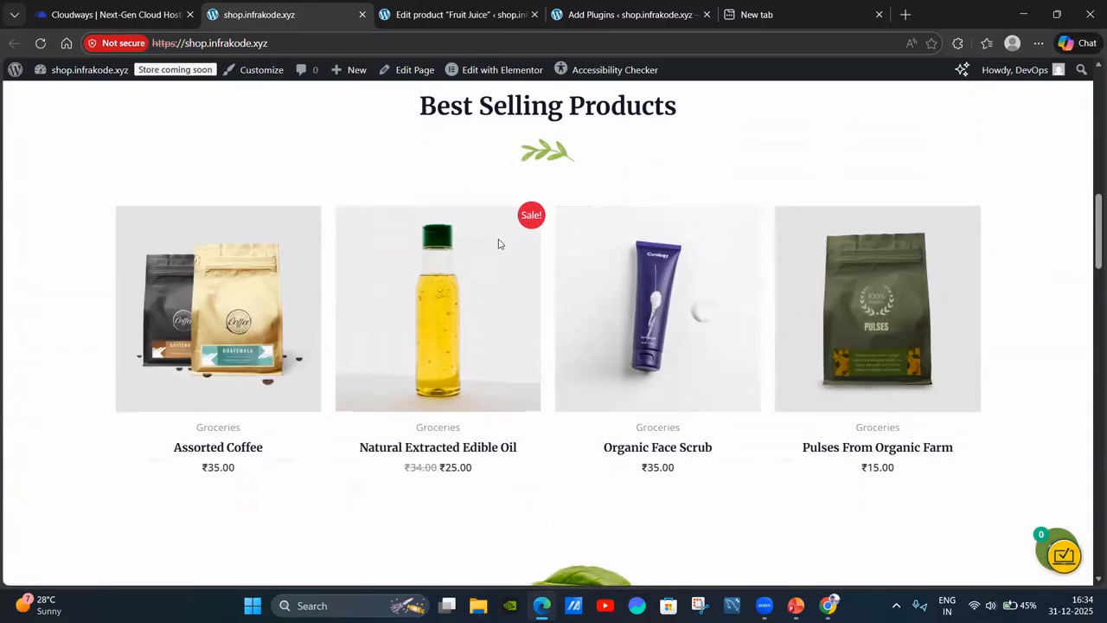
{"action": "scroll", "coordinate": [687, 277], "scroll_direction": "down", "scroll_amount": 4}
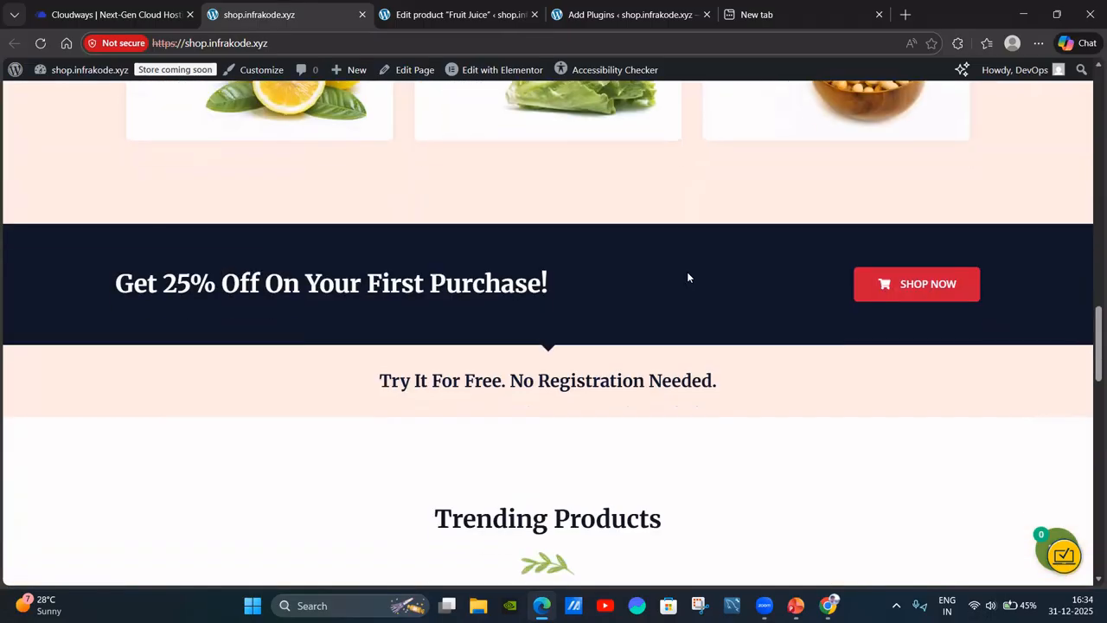
{"action": "scroll", "coordinate": [686, 267], "scroll_direction": "up", "scroll_amount": 19}
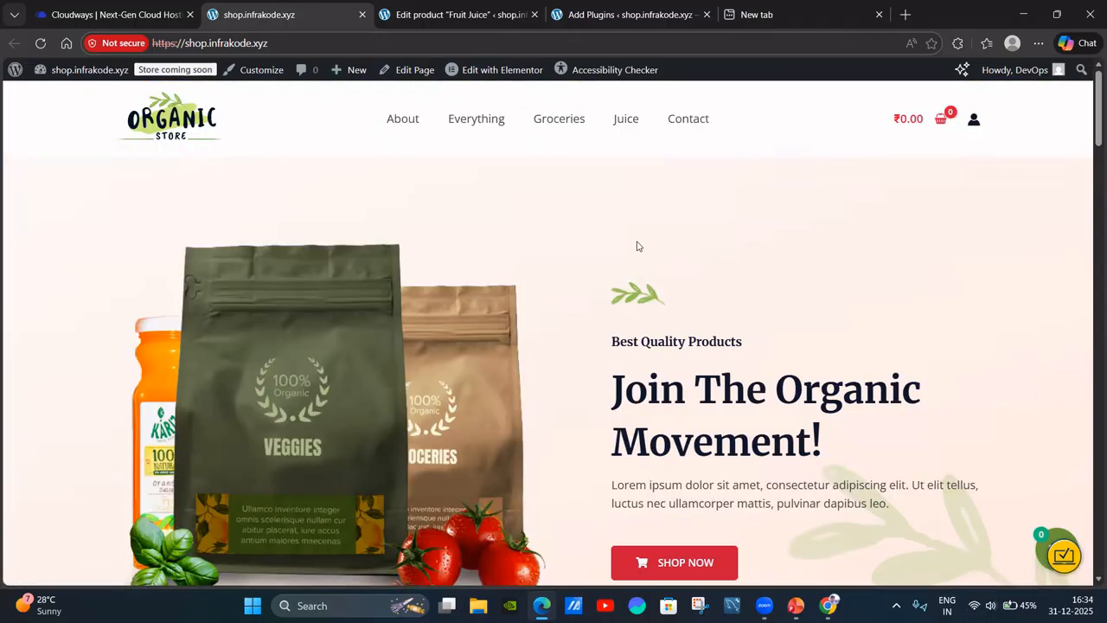
{"action": "left_click", "coordinate": [626, 122]}
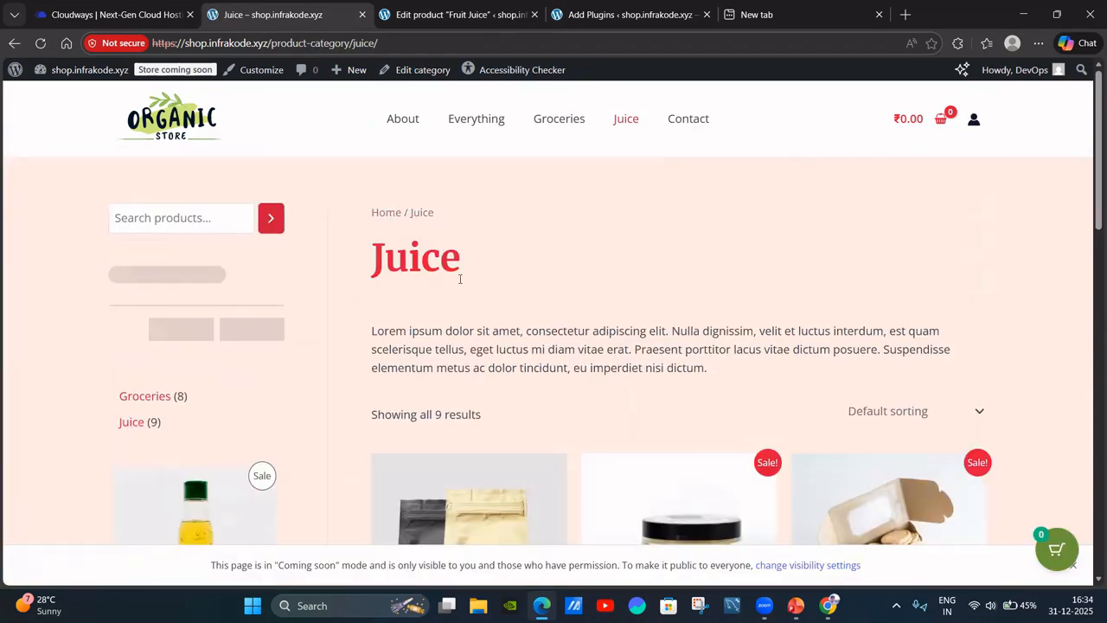
Open the Fruit Juice product page from the Juice listing.
{"action": "scroll", "coordinate": [587, 292], "scroll_direction": "down", "scroll_amount": 1}
{"action": "scroll", "coordinate": [586, 291], "scroll_direction": "down", "scroll_amount": 6}
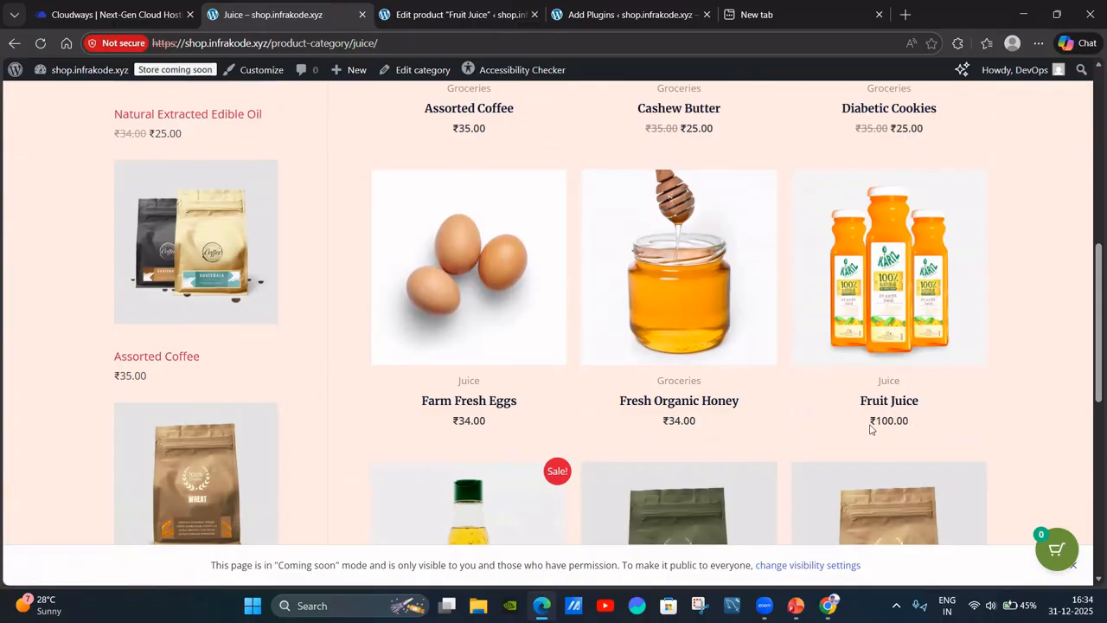
{"action": "scroll", "coordinate": [892, 298], "scroll_direction": "down", "scroll_amount": 2}
{"action": "scroll", "coordinate": [983, 259], "scroll_direction": "up", "scroll_amount": 2}
{"action": "scroll", "coordinate": [849, 269], "scroll_direction": "up", "scroll_amount": 1}
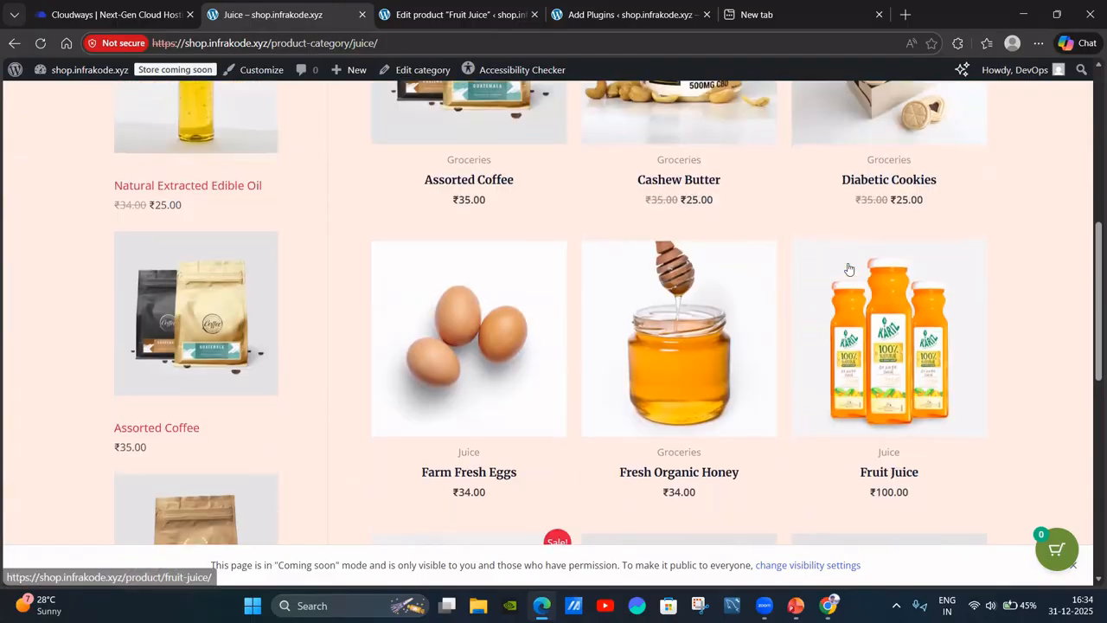
{"action": "left_click", "coordinate": [897, 348]}
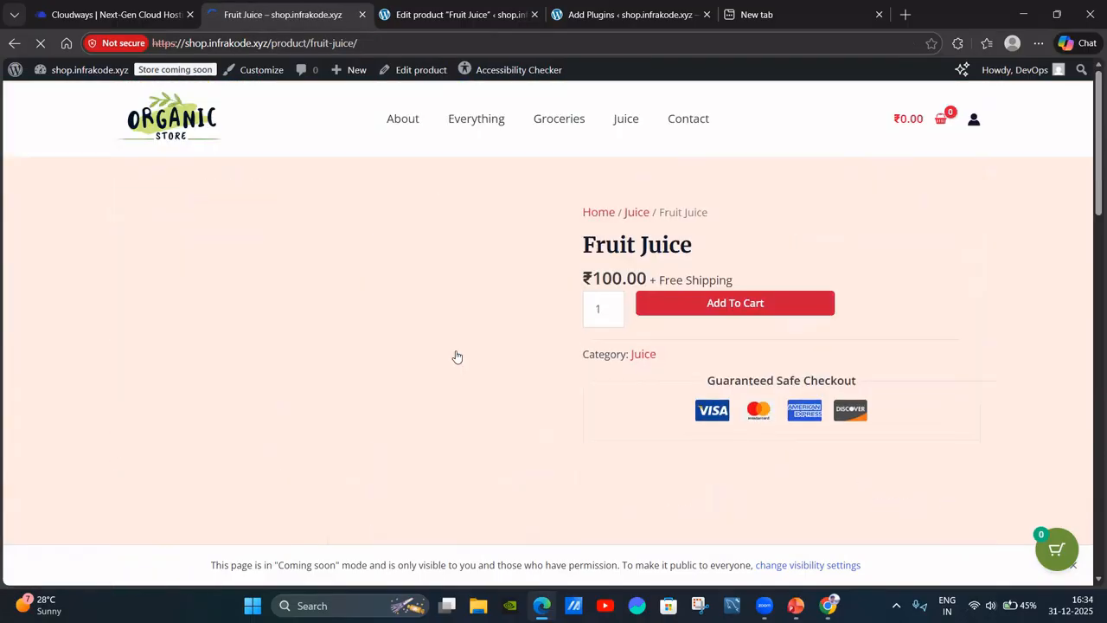
Review the Fruit Juice description, then return to its admin edit page.
{"action": "scroll", "coordinate": [552, 331], "scroll_direction": "down", "scroll_amount": 2}
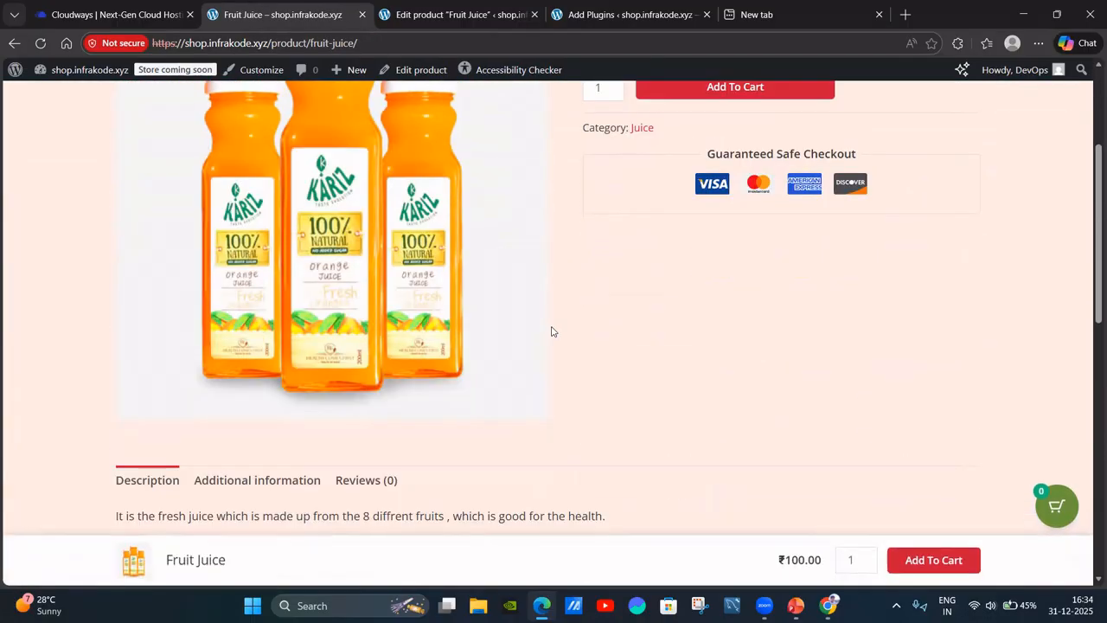
{"action": "scroll", "coordinate": [519, 346], "scroll_direction": "down", "scroll_amount": 2}
{"action": "left_click_drag", "start_coordinate": [111, 376], "coordinate": [588, 356]}
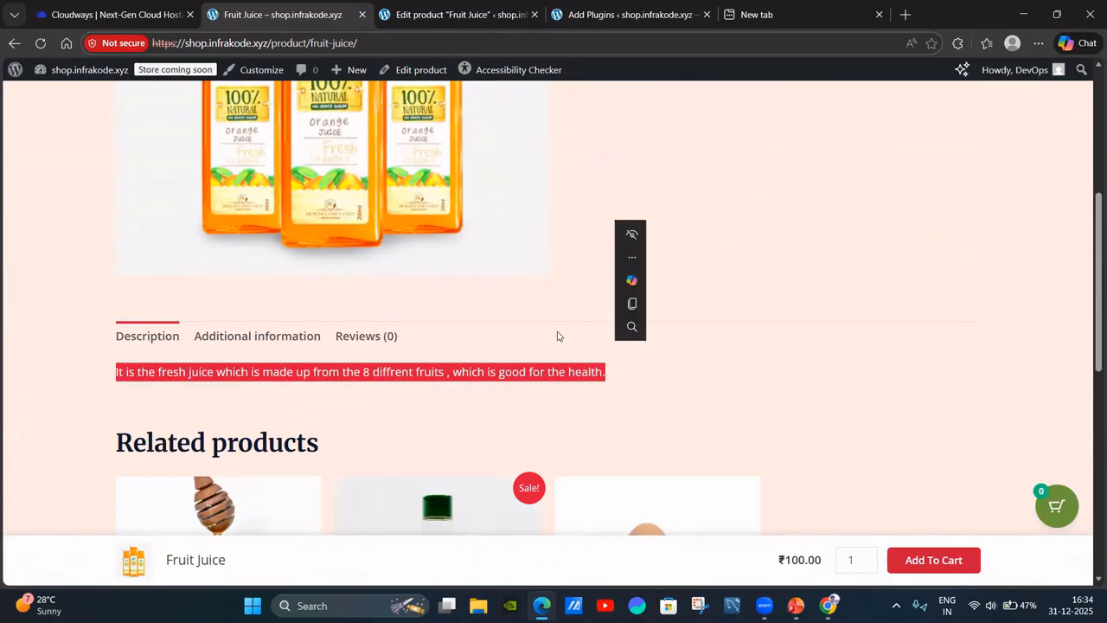
{"action": "left_click", "coordinate": [480, 344]}
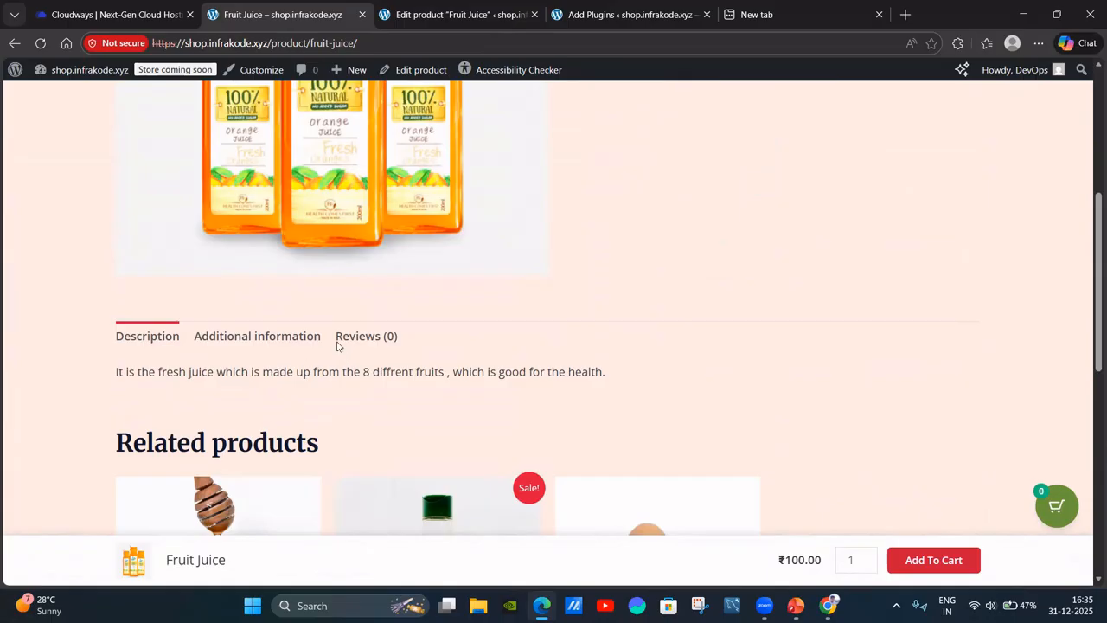
{"action": "scroll", "coordinate": [589, 267], "scroll_direction": "up", "scroll_amount": 5}
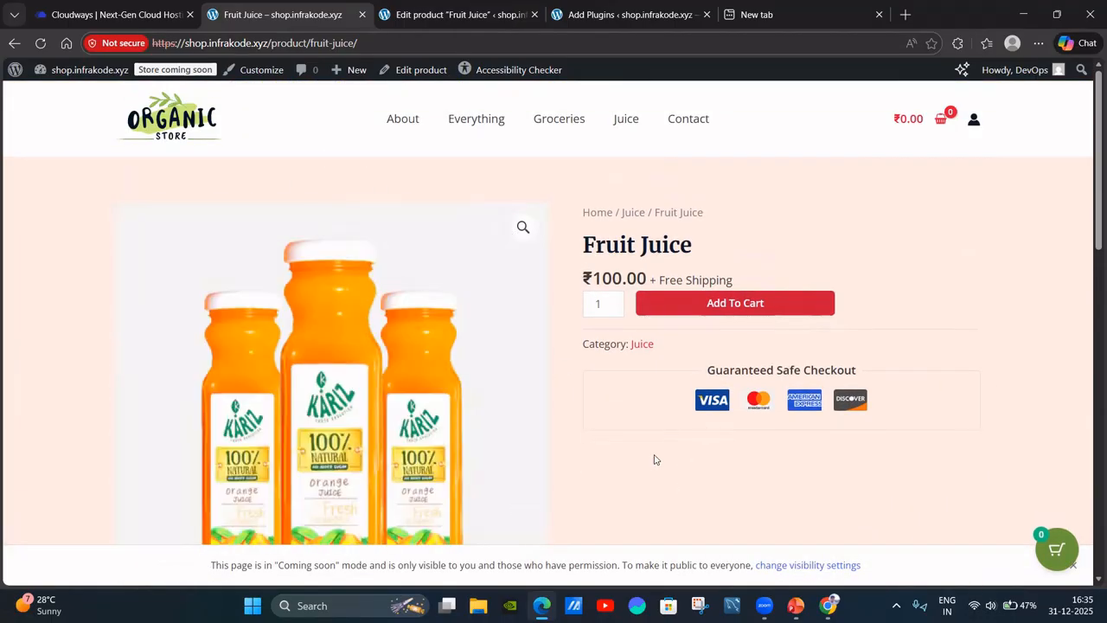
{"action": "scroll", "coordinate": [631, 441], "scroll_direction": "down", "scroll_amount": 1}
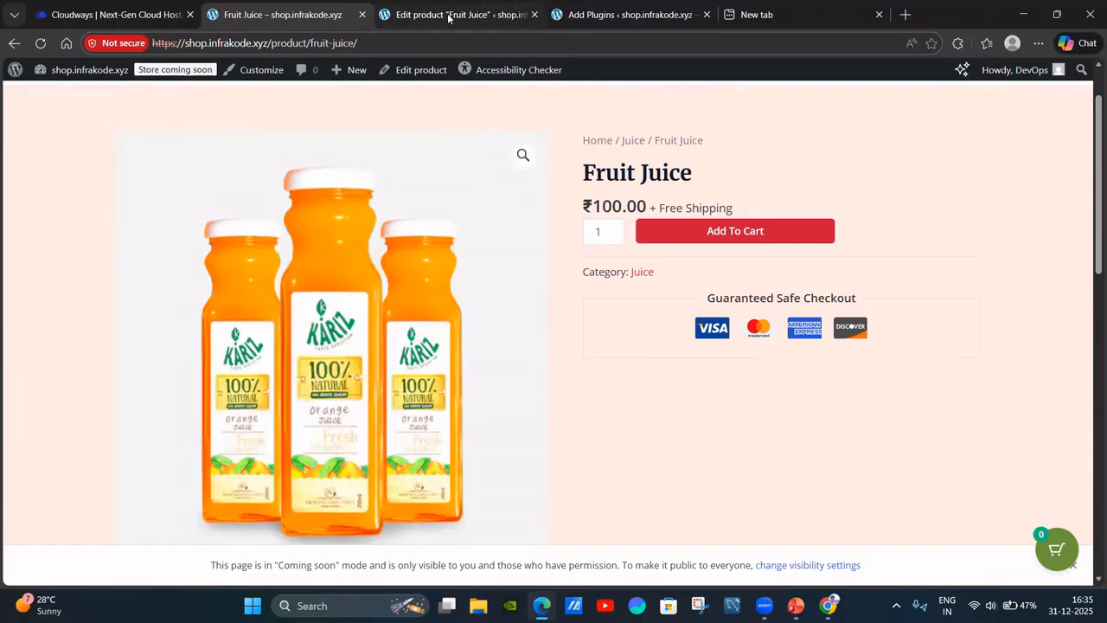
{"action": "left_click", "coordinate": [448, 18]}
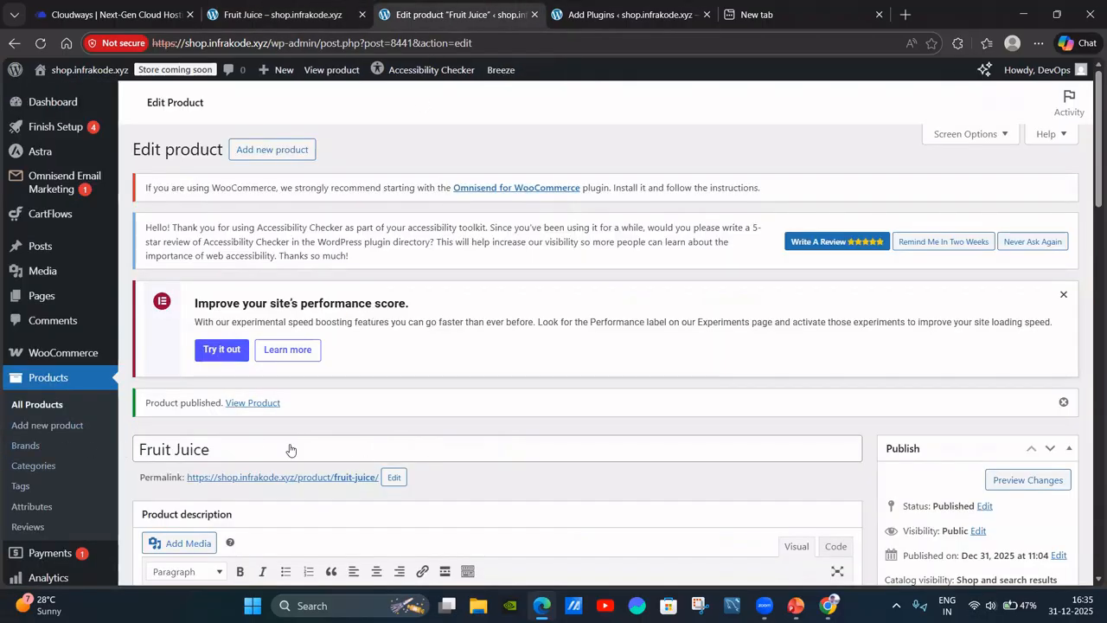
Open WooCommerce Payments settings and close the Set up WooPayments window.
{"action": "scroll", "coordinate": [289, 445], "scroll_direction": "down", "scroll_amount": 3}
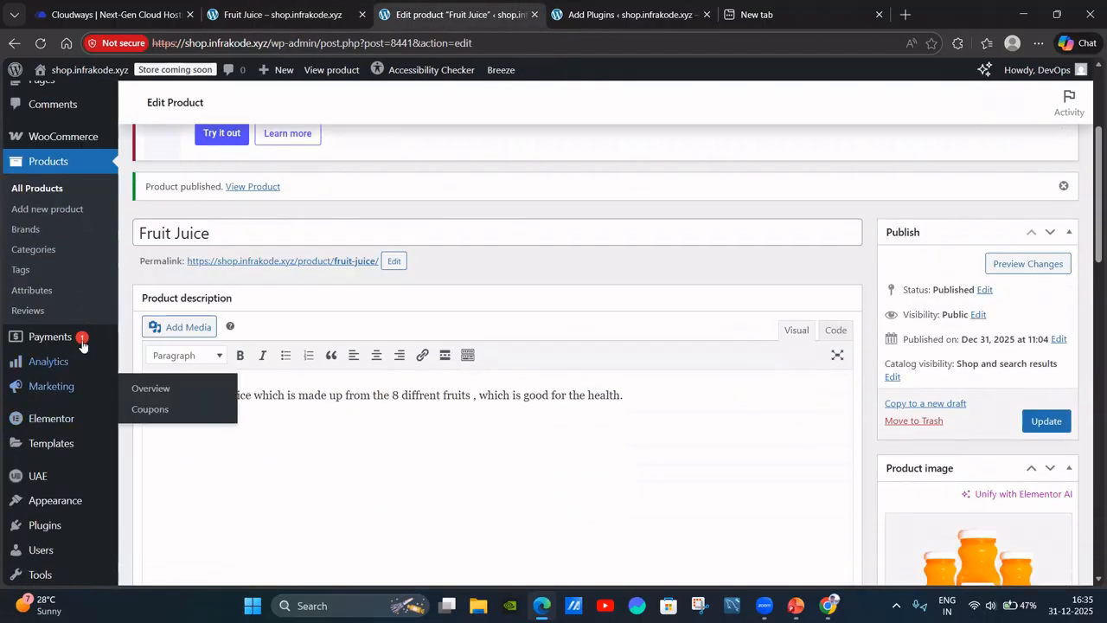
{"action": "left_click", "coordinate": [73, 346]}
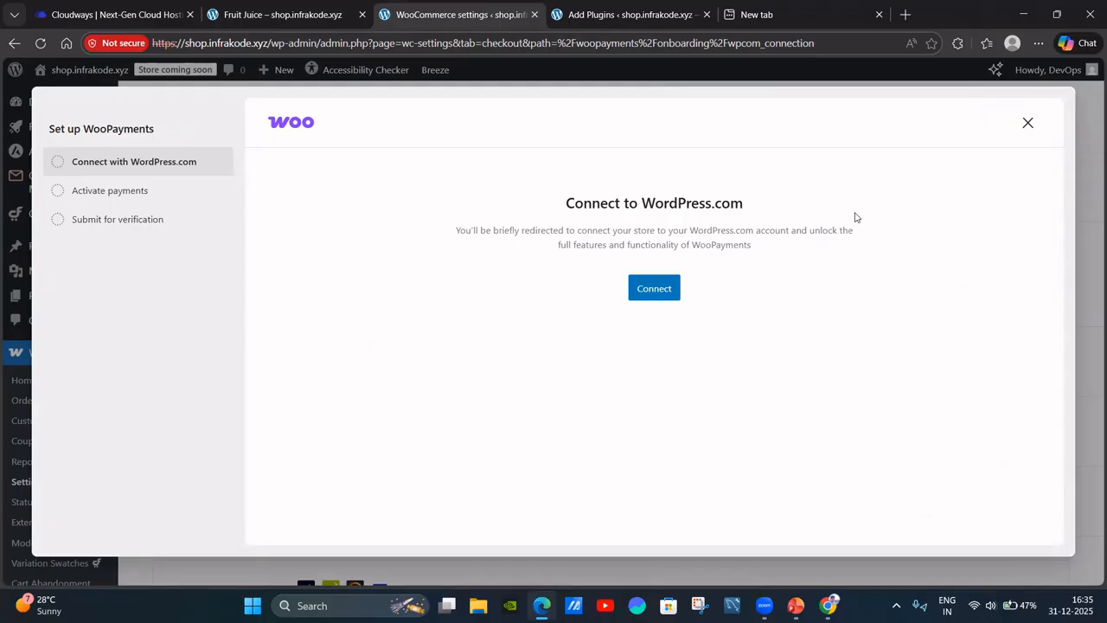
{"action": "left_click", "coordinate": [1027, 123]}
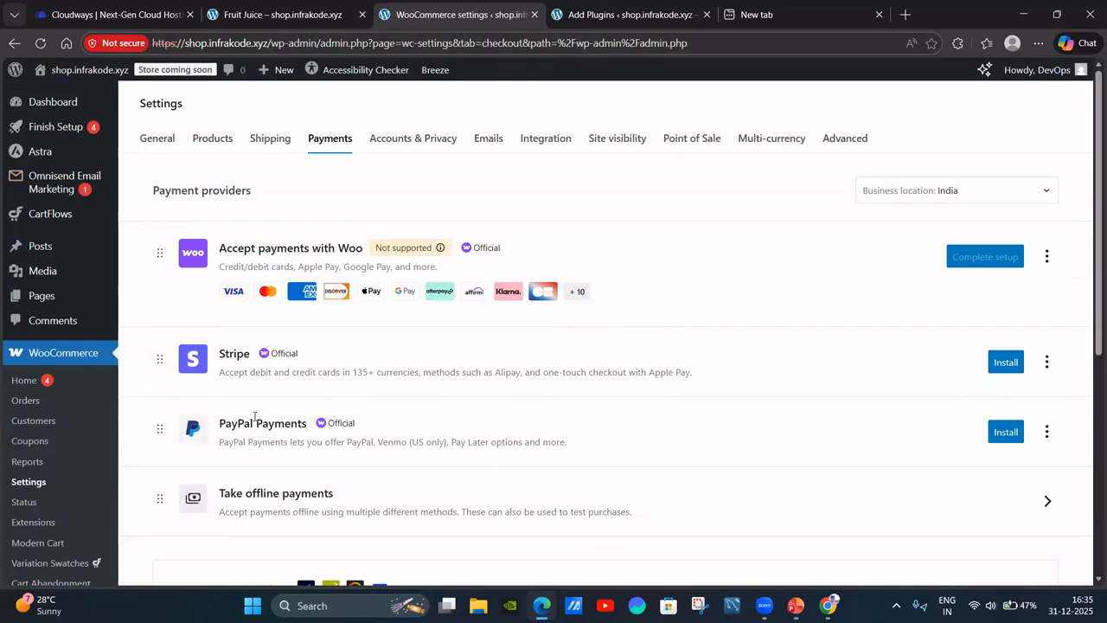
Install PayPal Payments and wait until it shows Complete setup.
{"action": "scroll", "coordinate": [251, 415], "scroll_direction": "down", "scroll_amount": 2}
{"action": "scroll", "coordinate": [312, 314], "scroll_direction": "up", "scroll_amount": 1}
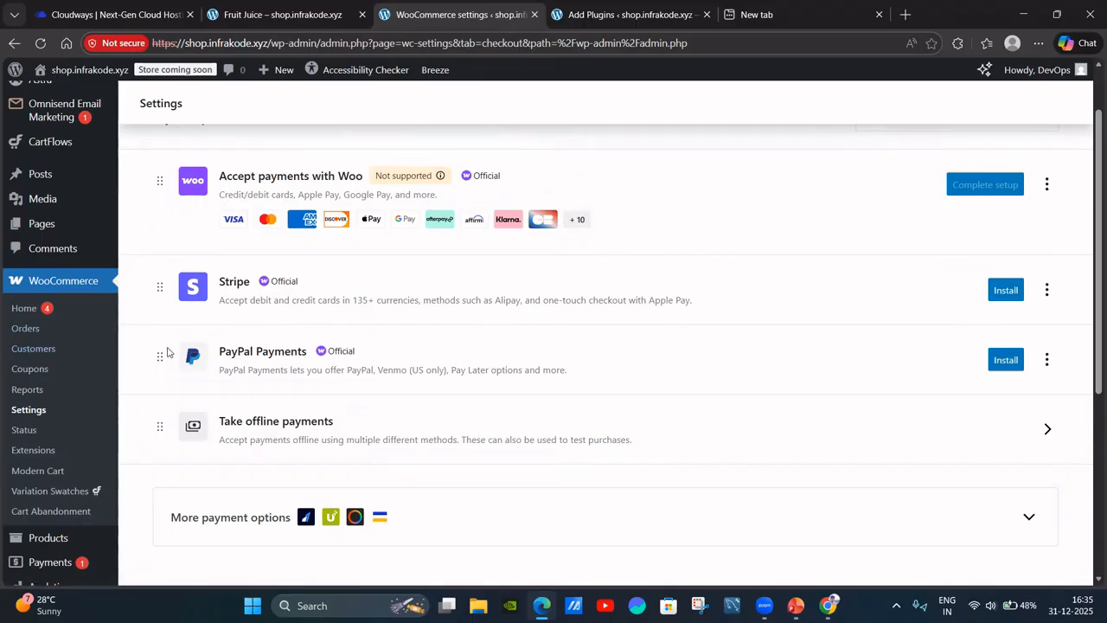
{"action": "left_click", "coordinate": [1007, 361]}
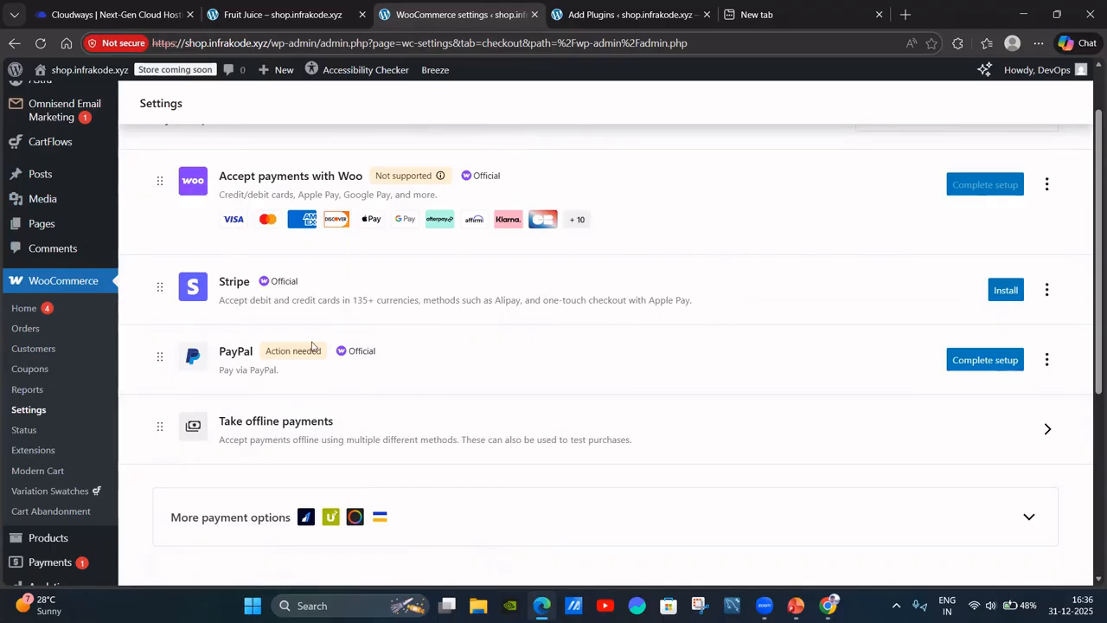
{"action": "scroll", "coordinate": [86, 367], "scroll_direction": "down", "scroll_amount": 2}
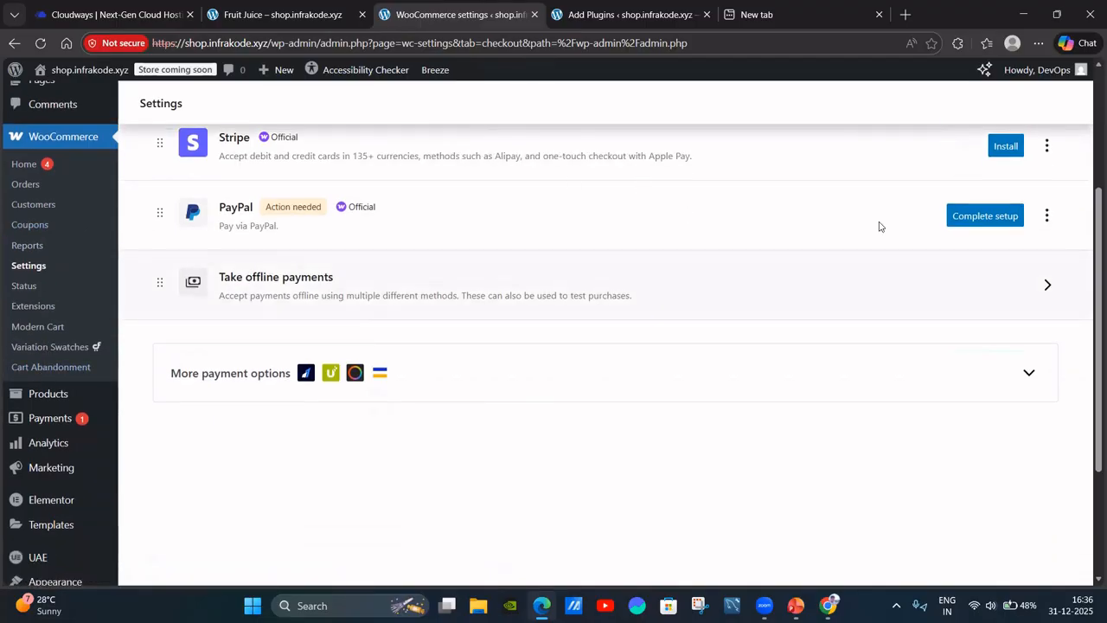
Attempt PayPal setup, close the WooPayments window, and review the Stripe and PayPal providers.
{"action": "left_click", "coordinate": [1006, 224]}
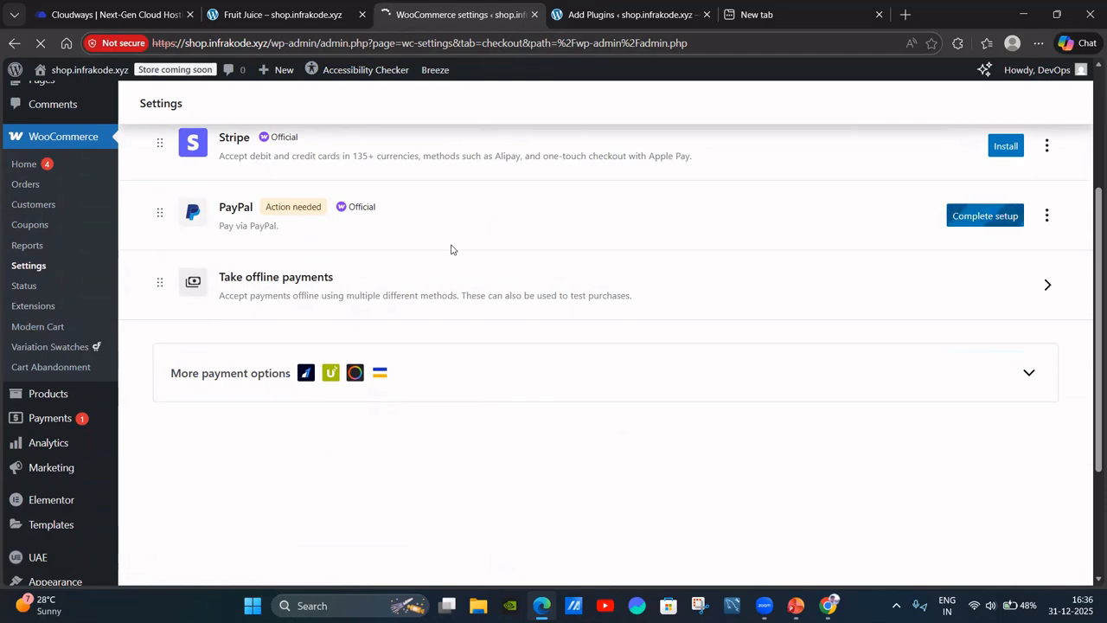
{"action": "scroll", "coordinate": [479, 227], "scroll_direction": "up", "scroll_amount": 3}
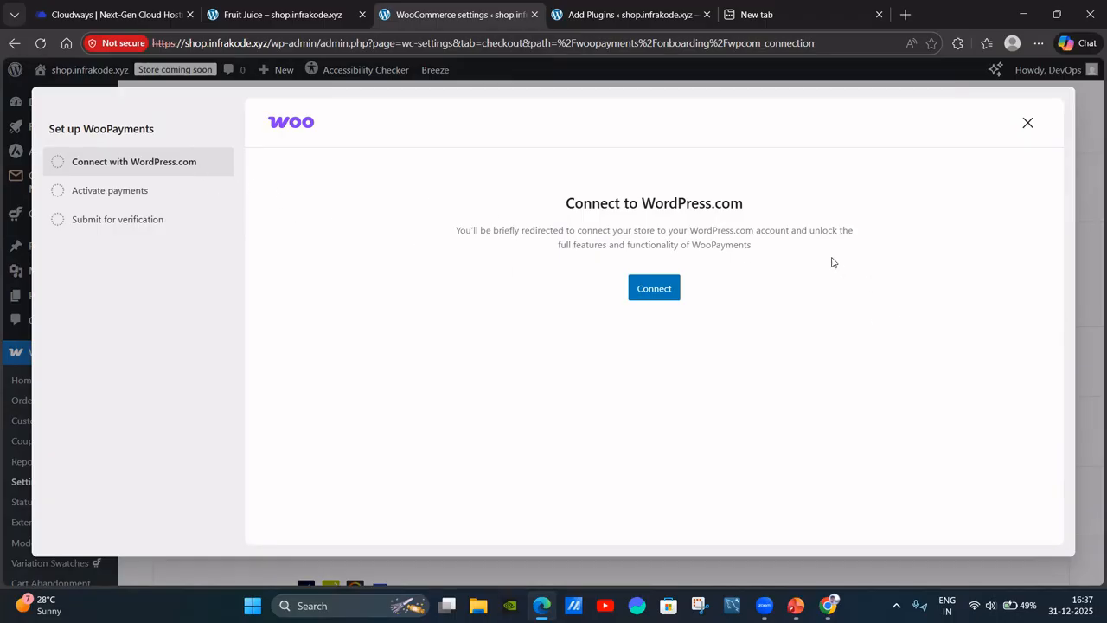
{"action": "left_click", "coordinate": [1026, 125]}
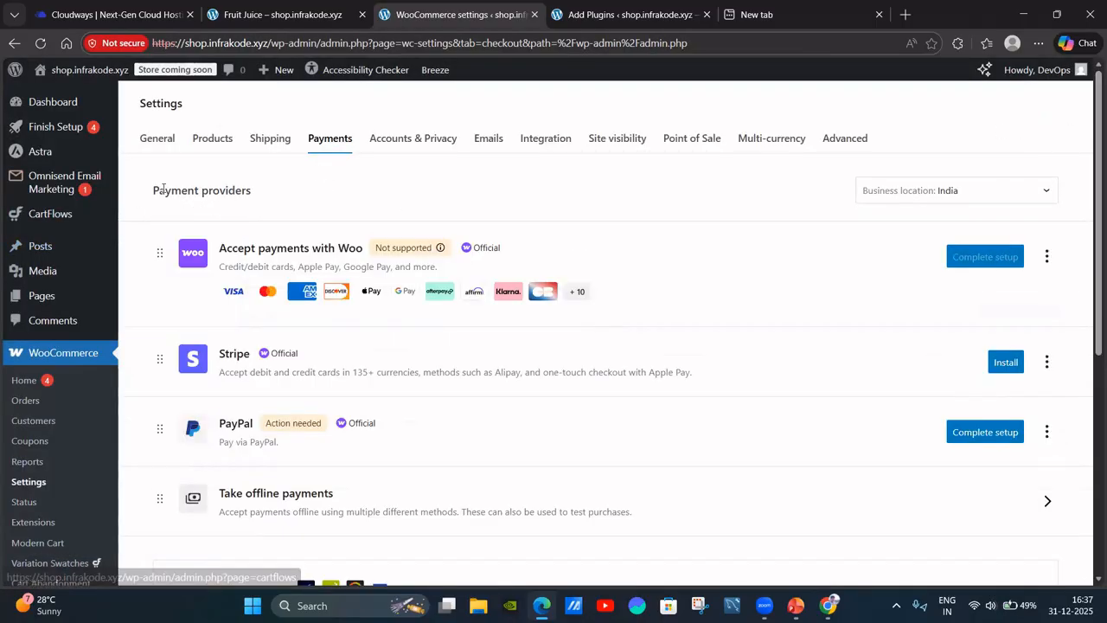
{"action": "scroll", "coordinate": [241, 369], "scroll_direction": "down", "scroll_amount": 1}
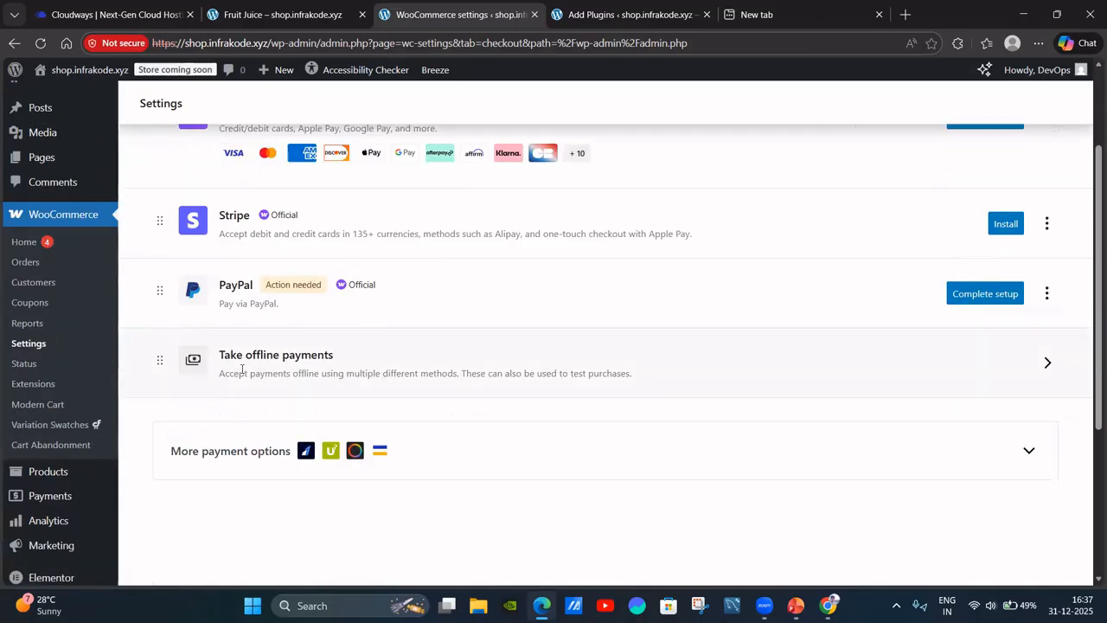
{"action": "scroll", "coordinate": [242, 369], "scroll_direction": "down", "scroll_amount": 3}
{"action": "scroll", "coordinate": [392, 351], "scroll_direction": "up", "scroll_amount": 2}
{"action": "scroll", "coordinate": [514, 355], "scroll_direction": "down", "scroll_amount": 3}
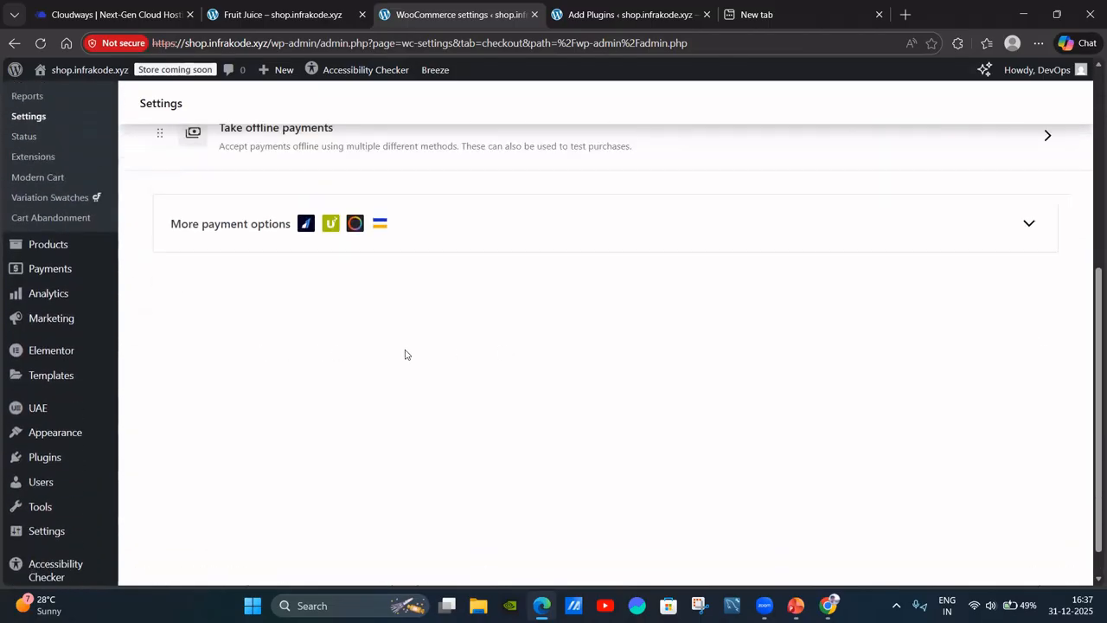
{"action": "scroll", "coordinate": [398, 353], "scroll_direction": "up", "scroll_amount": 5}
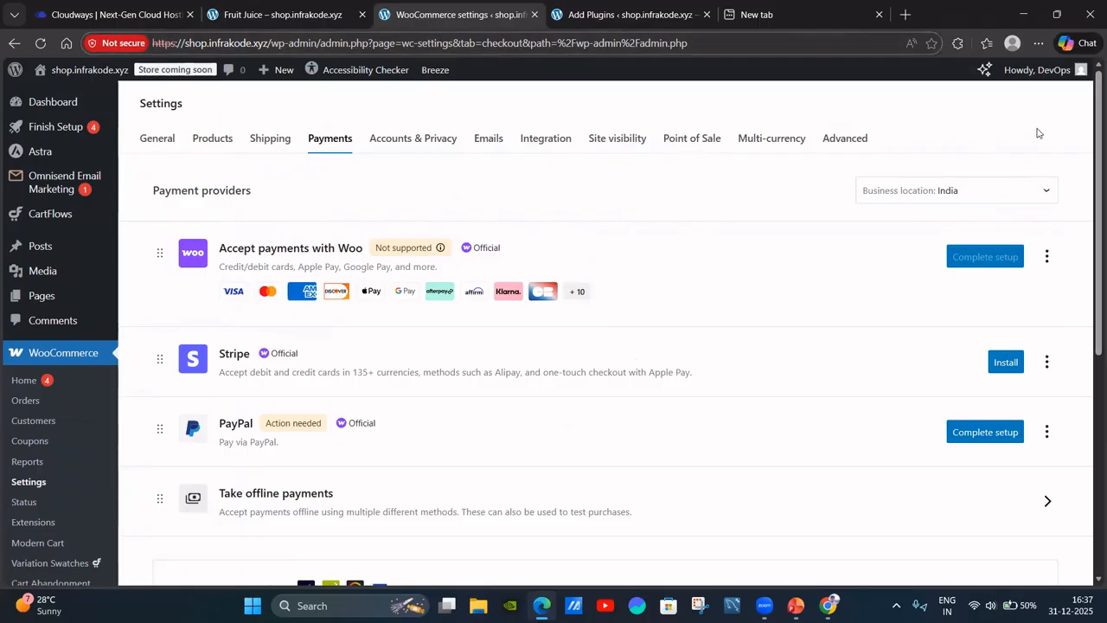
Log out via the Howdy, DevOps menu and return to the Step 5 slide.
{"action": "mouse_move", "coordinate": [1051, 73]}
{"action": "left_click", "coordinate": [975, 149]}
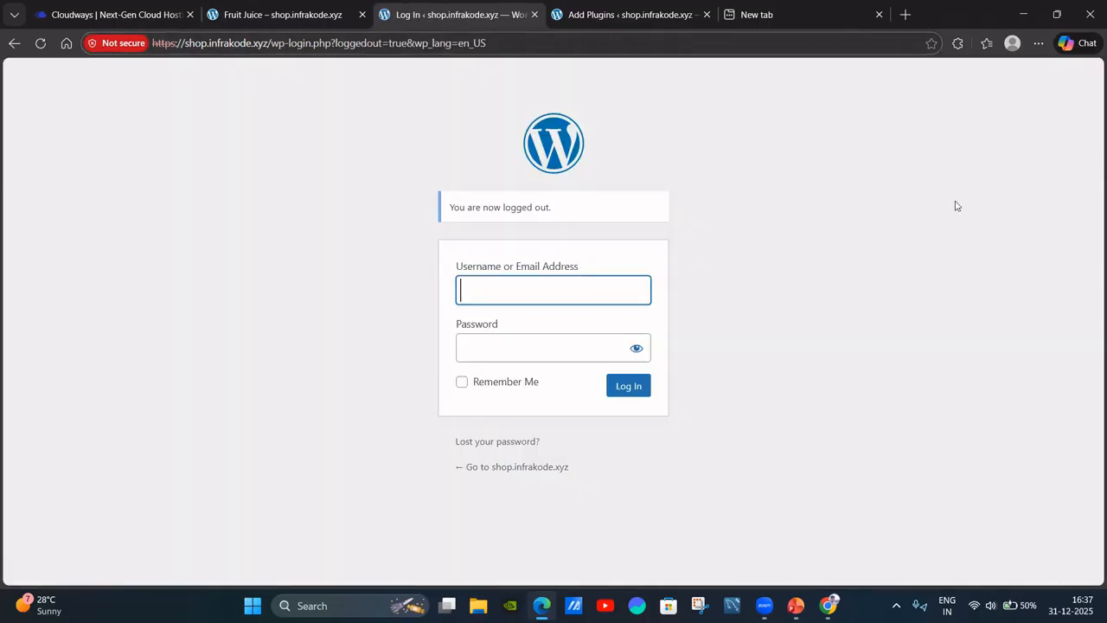
{"action": "left_click", "coordinate": [102, 12]}
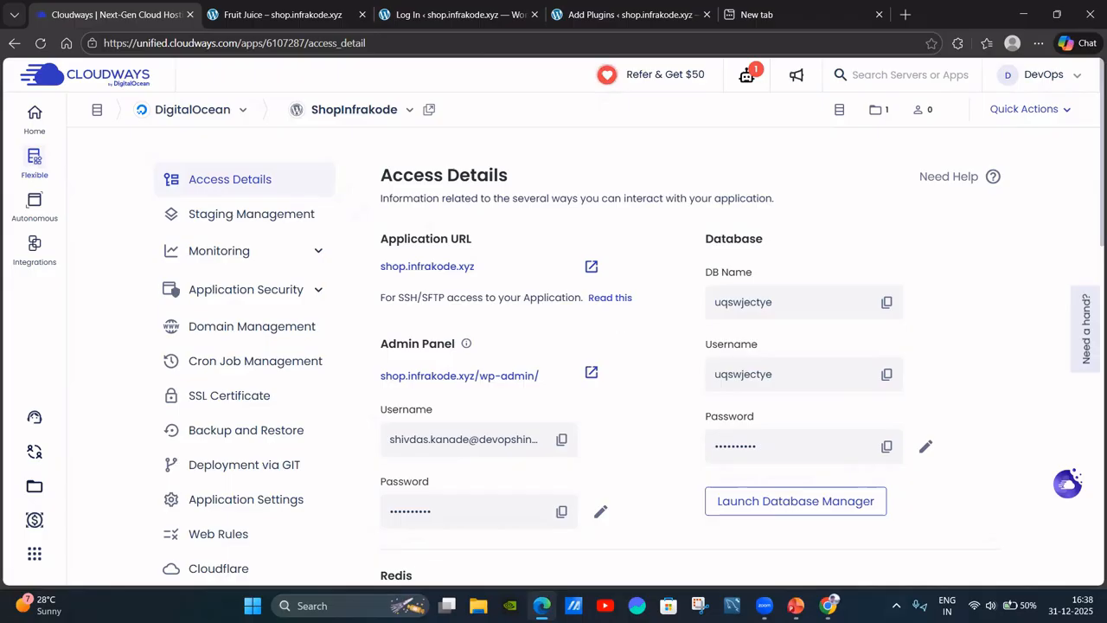
{"action": "left_click", "coordinate": [796, 605]}
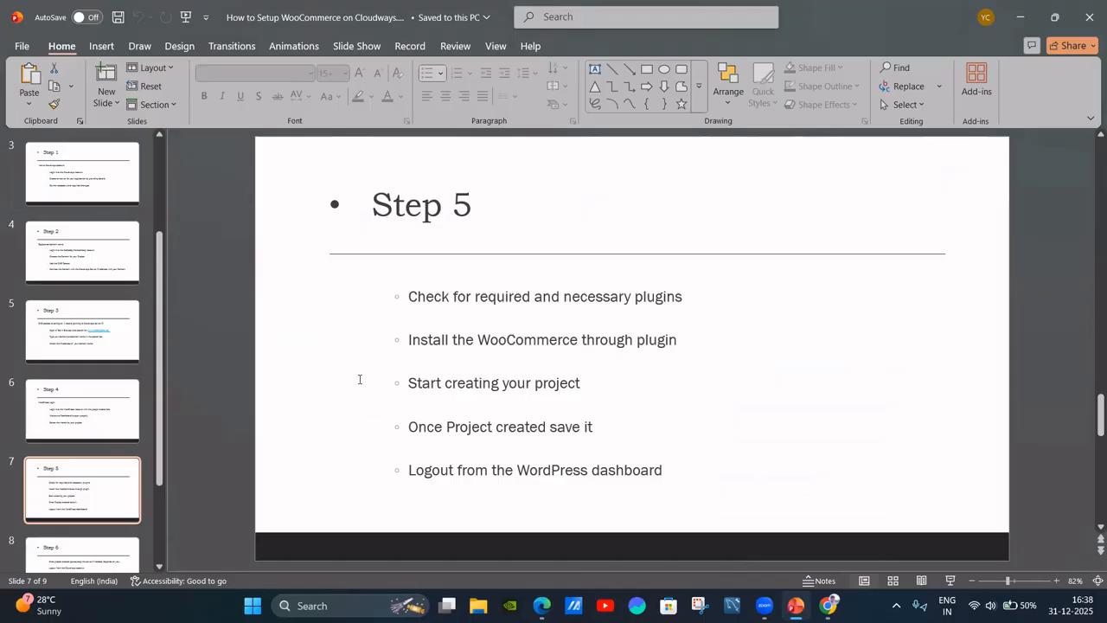
Go to slide 8, Step 6: stopping the server and logging out of Cloudways.
{"action": "scroll", "coordinate": [86, 480], "scroll_direction": "down", "scroll_amount": 2}
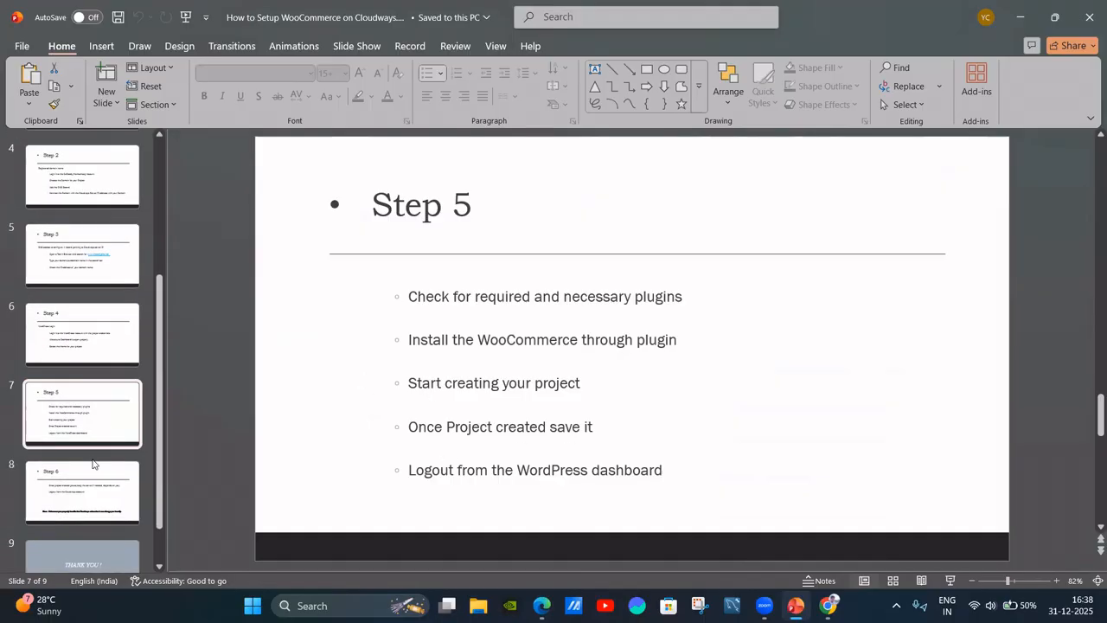
{"action": "left_click", "coordinate": [87, 489]}
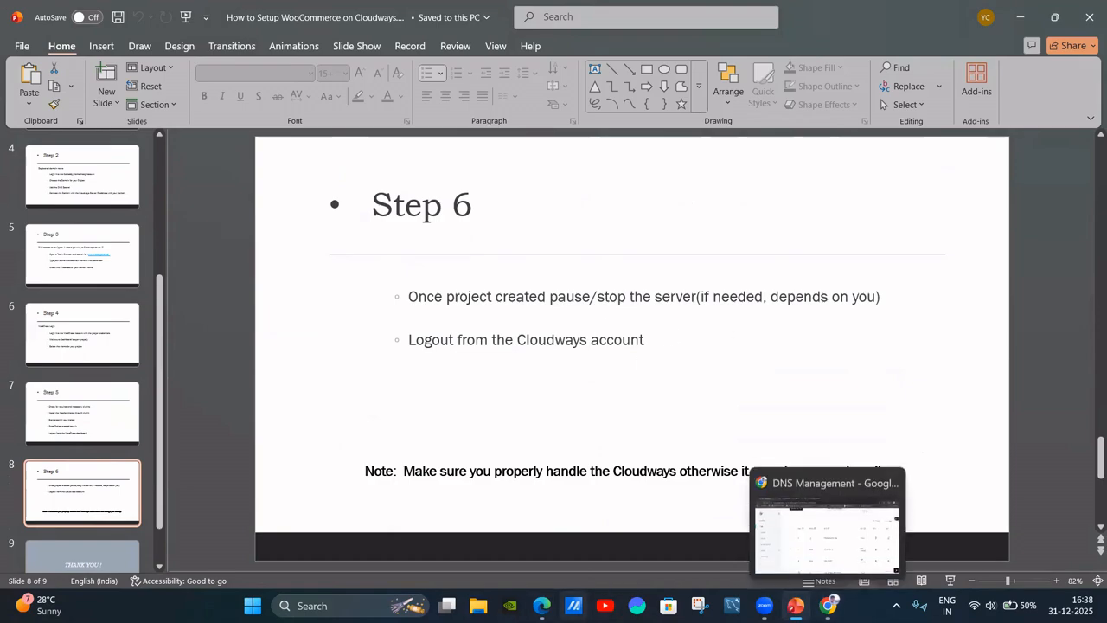
Open Flexible > My Servers in the Cloudways dashboard.
{"action": "left_click", "coordinate": [543, 605]}
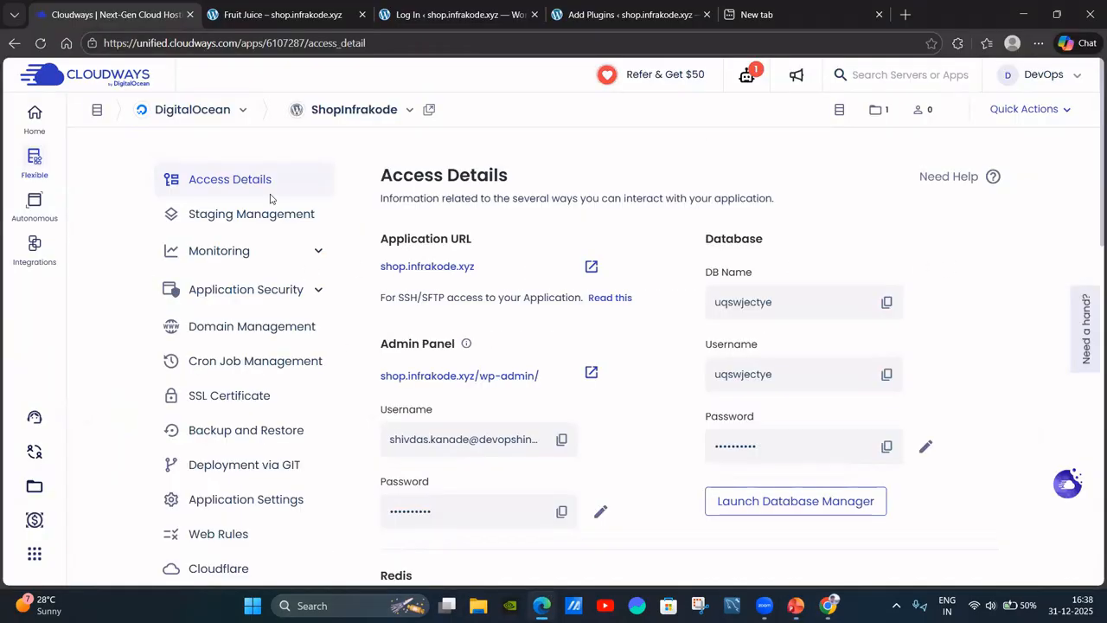
{"action": "mouse_move", "coordinate": [34, 163]}
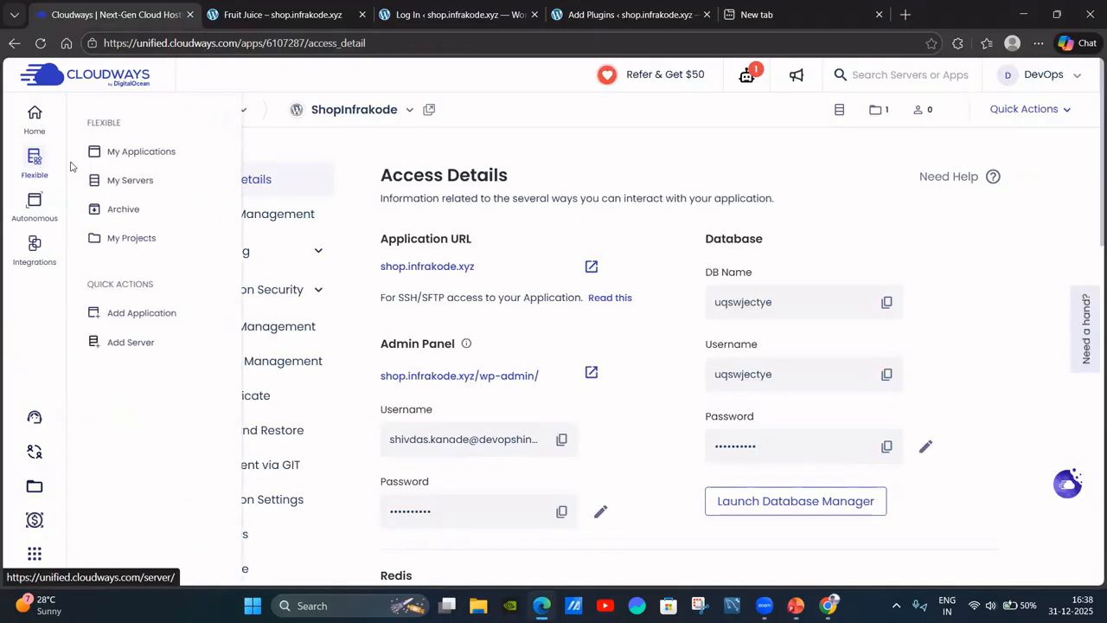
{"action": "left_click", "coordinate": [144, 183]}
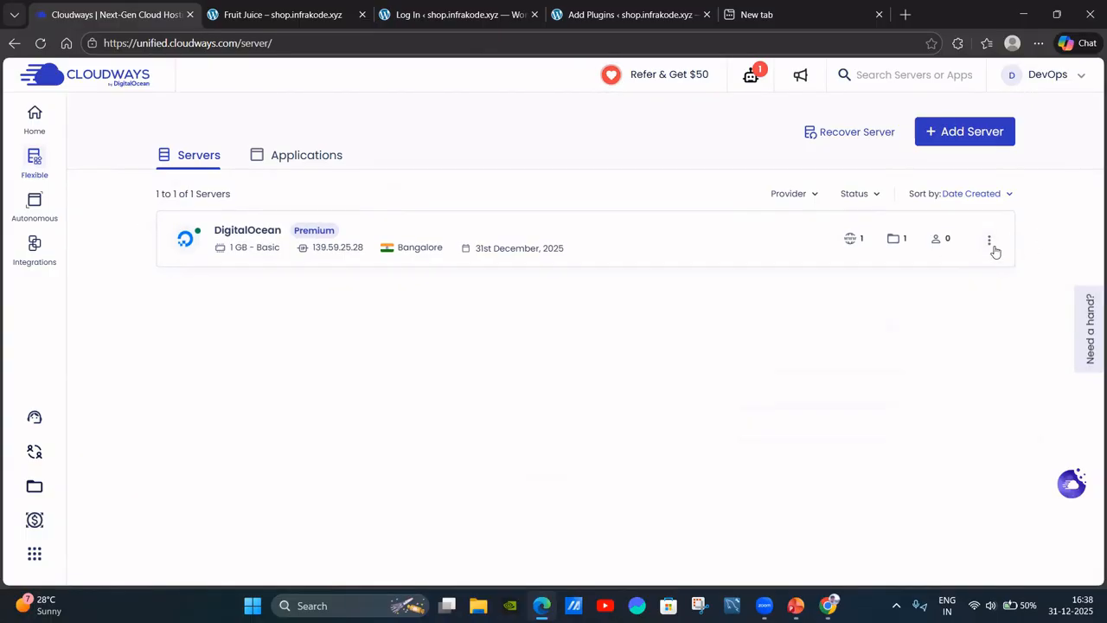
Permanently delete the DigitalOcean server, citing Others and no longer needed as reasons.
{"action": "left_click", "coordinate": [992, 242]}
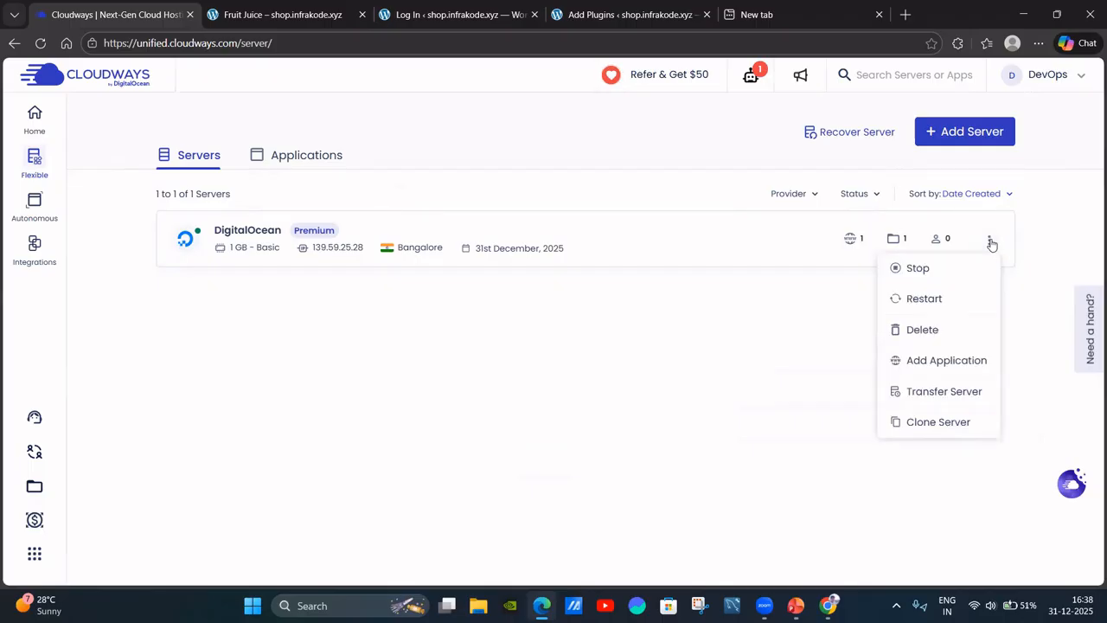
{"action": "left_click", "coordinate": [945, 332]}
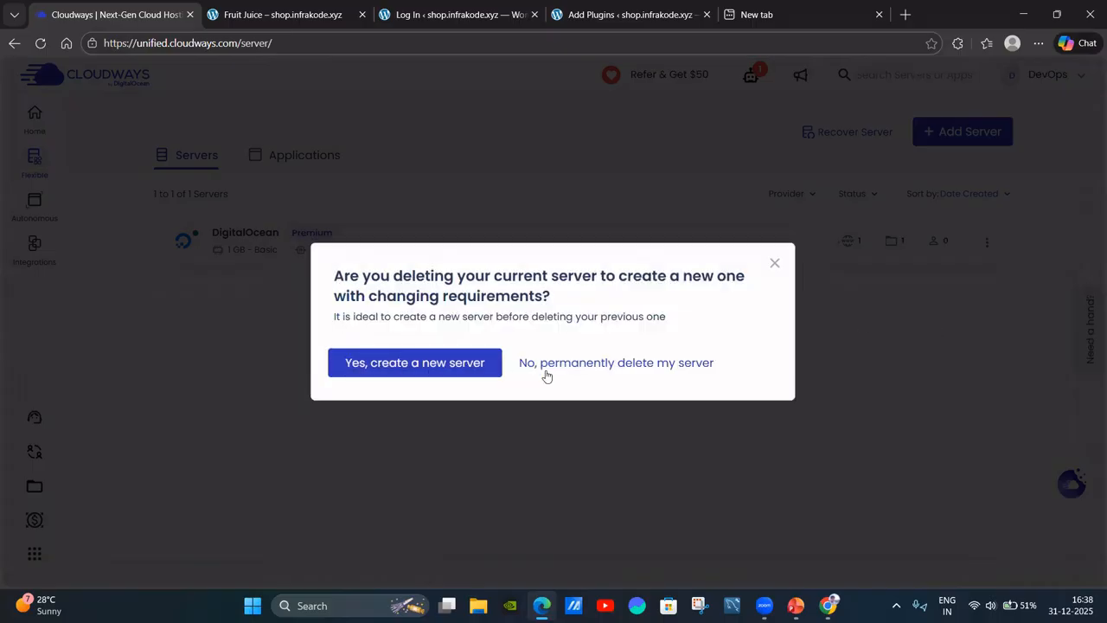
{"action": "left_click", "coordinate": [603, 367]}
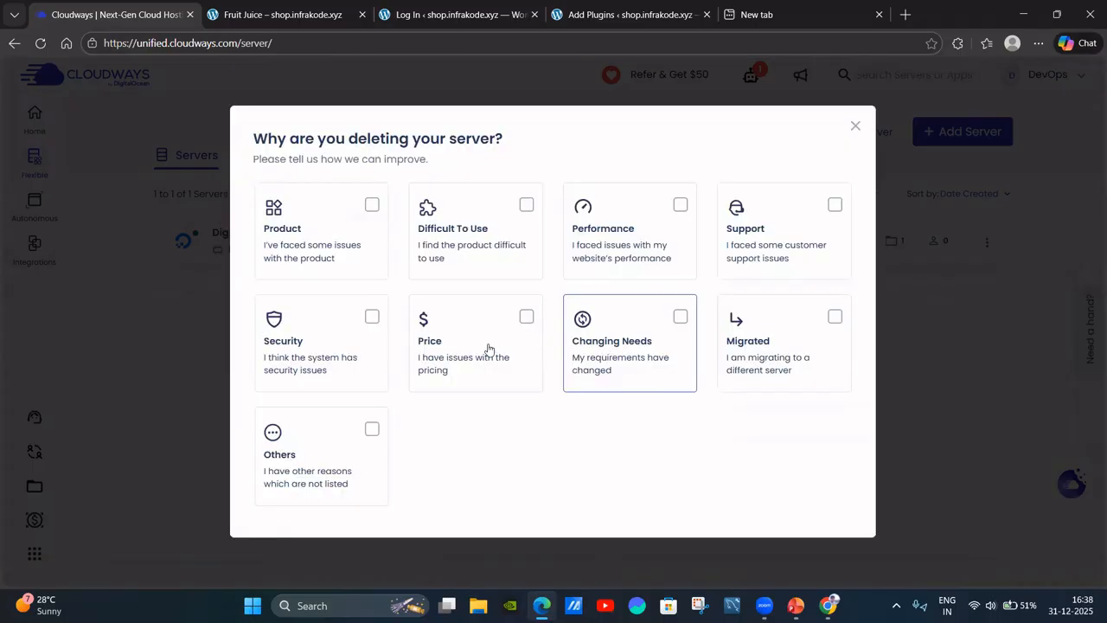
{"action": "left_click", "coordinate": [371, 408]}
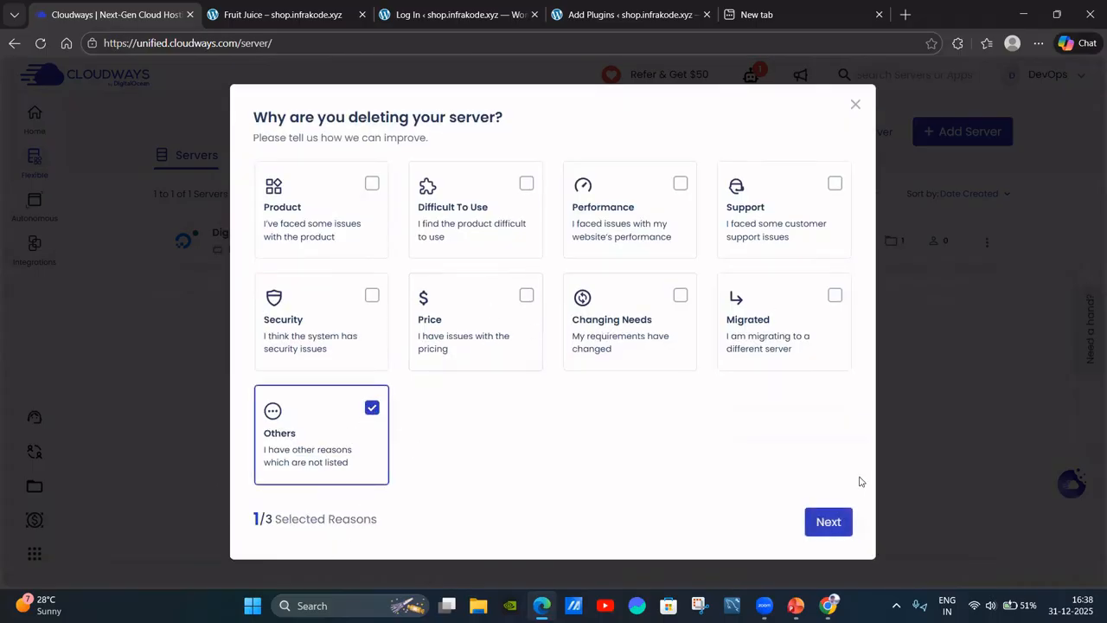
{"action": "left_click", "coordinate": [828, 522]}
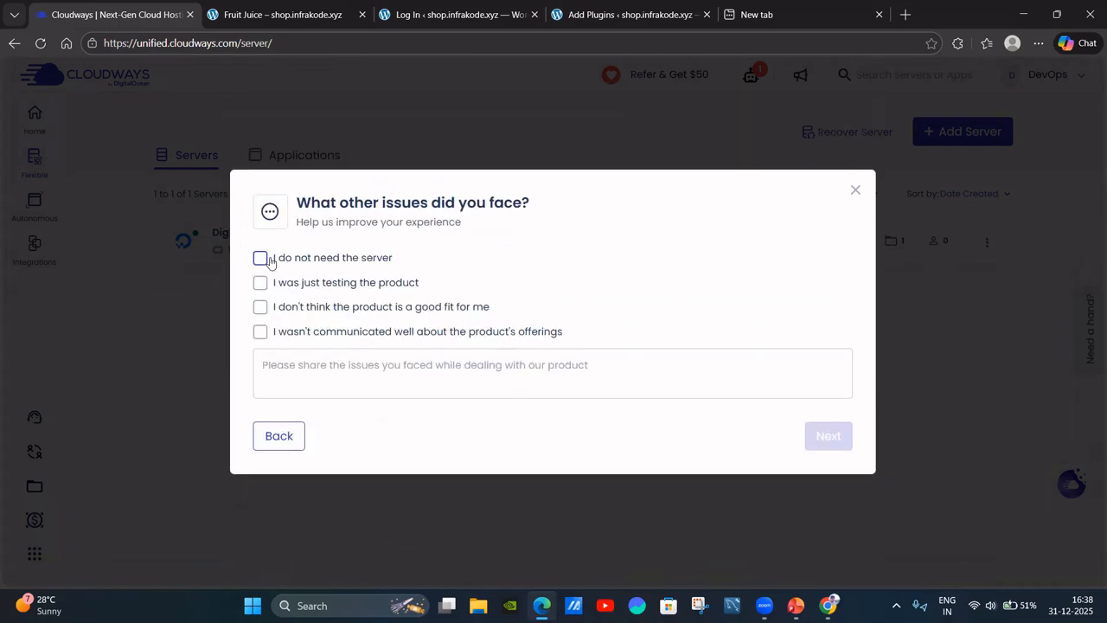
{"action": "left_click", "coordinate": [260, 257]}
{"action": "left_click", "coordinate": [832, 434]}
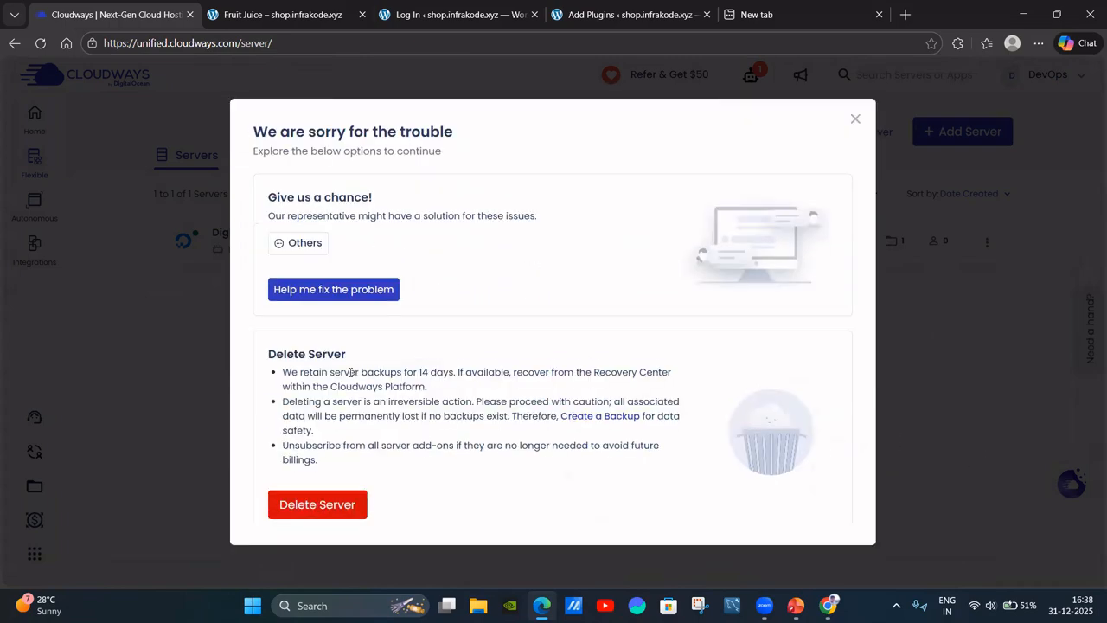
{"action": "left_click", "coordinate": [324, 499]}
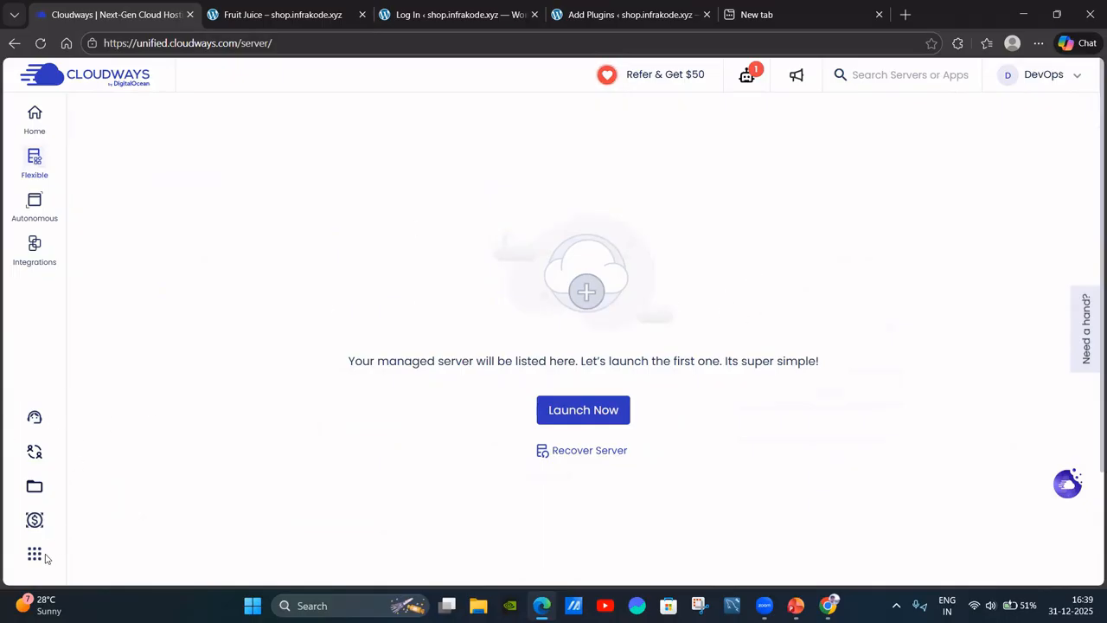
View Real Time Billing showing USD 0.15 charged for December 2025.
{"action": "left_click", "coordinate": [35, 520]}
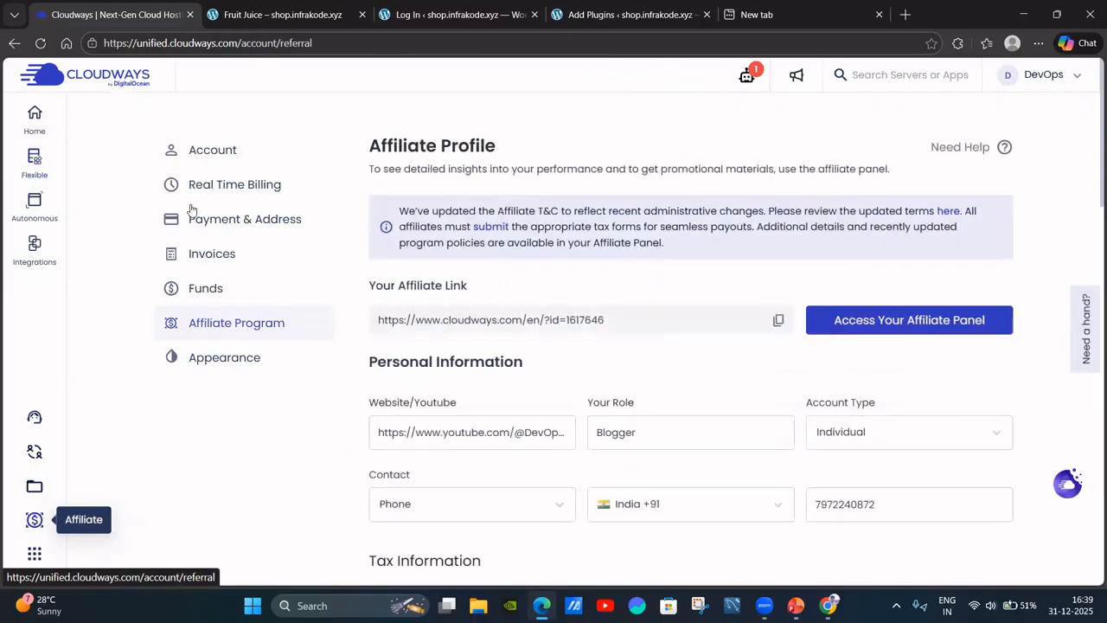
{"action": "left_click", "coordinate": [235, 186]}
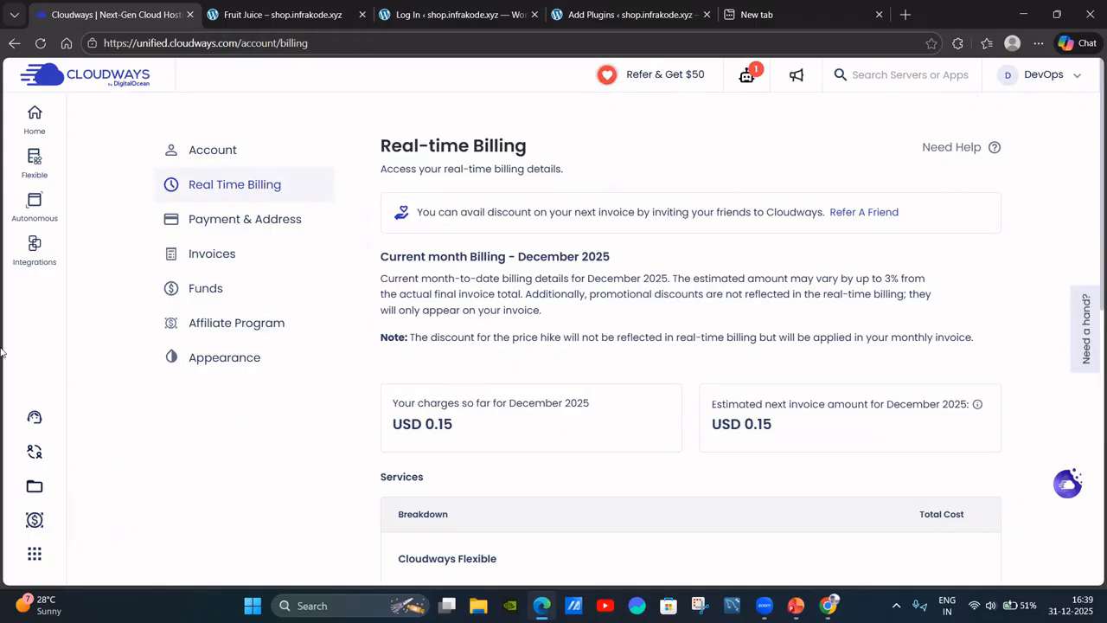
{"action": "scroll", "coordinate": [595, 336], "scroll_direction": "down", "scroll_amount": 4}
{"action": "scroll", "coordinate": [595, 333], "scroll_direction": "up", "scroll_amount": 4}
Scroll through the ₹100.00 Fruit Juice page's related products and footer, then back up.
{"action": "left_click", "coordinate": [346, 15]}
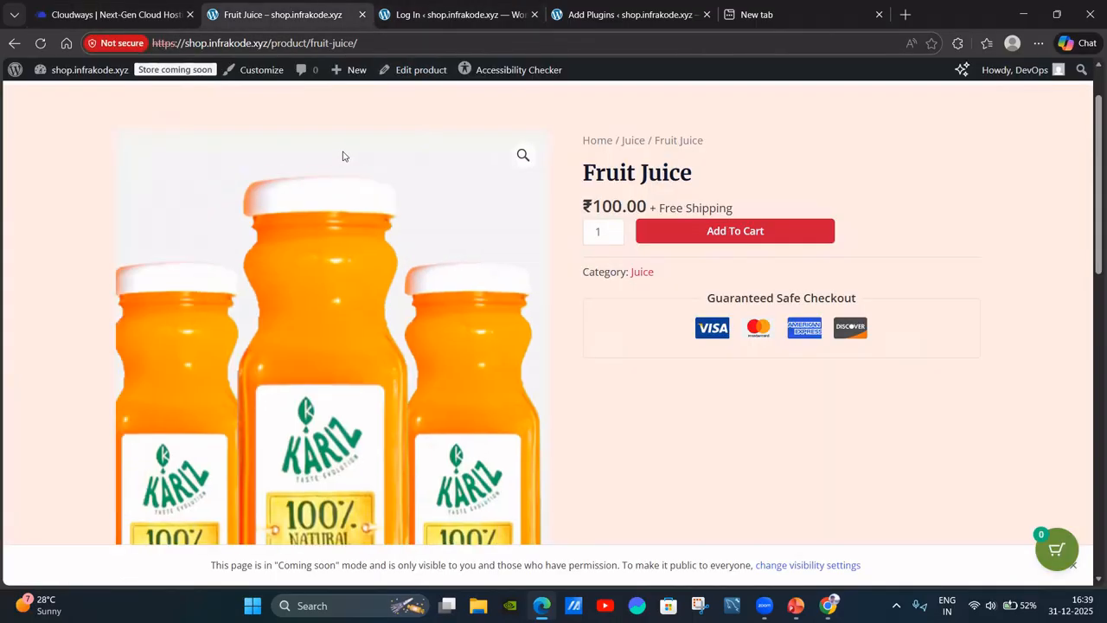
{"action": "scroll", "coordinate": [680, 399], "scroll_direction": "down", "scroll_amount": 7}
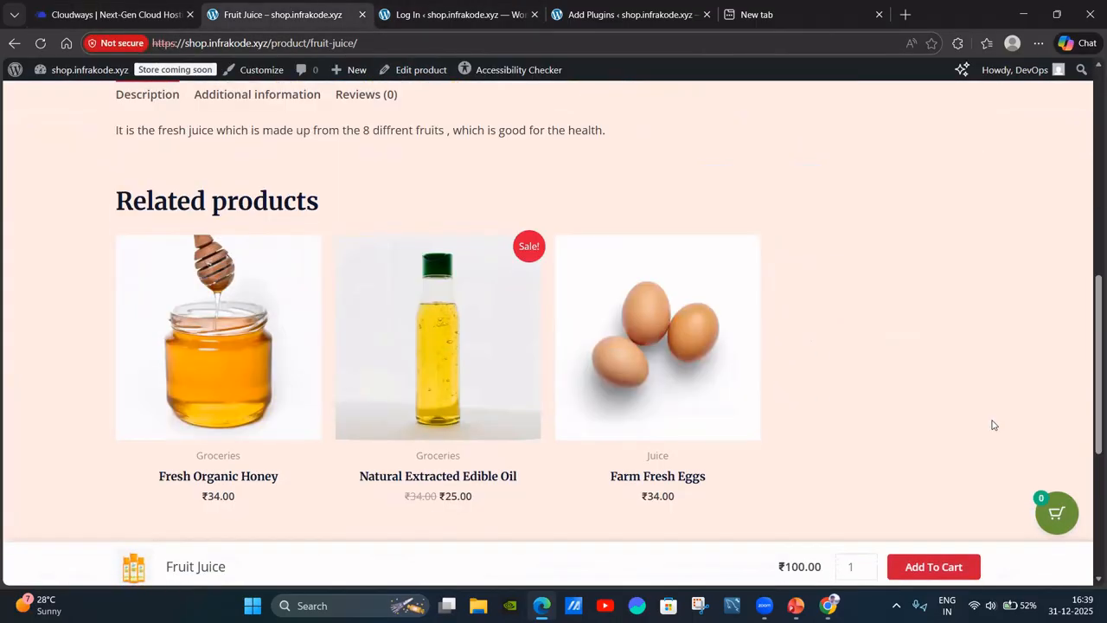
{"action": "scroll", "coordinate": [1089, 414], "scroll_direction": "down", "scroll_amount": 3}
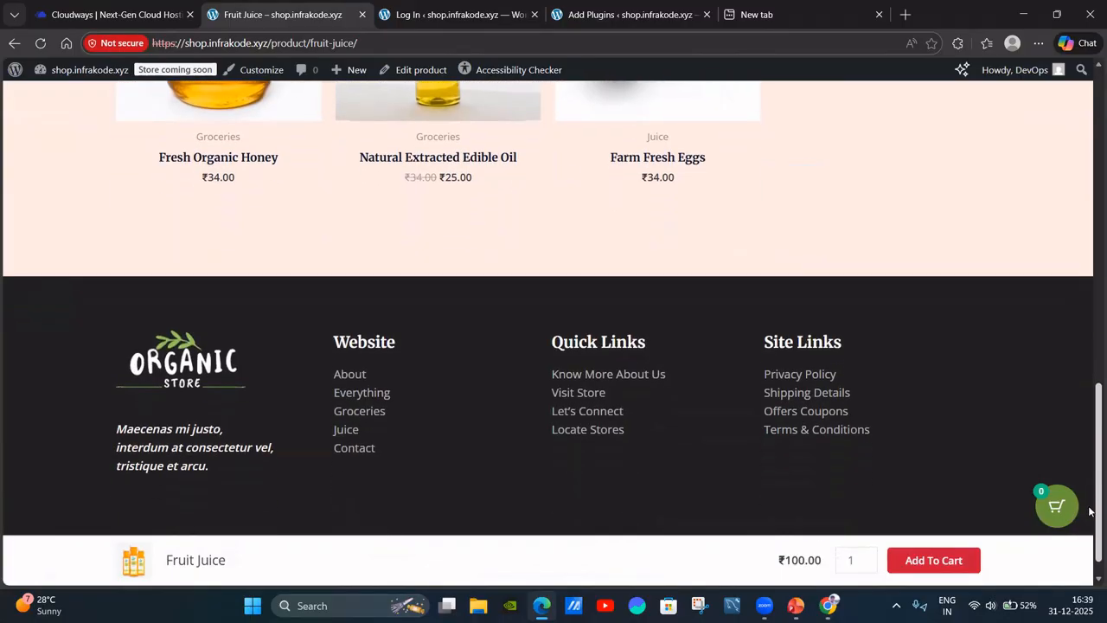
{"action": "scroll", "coordinate": [1090, 418], "scroll_direction": "up", "scroll_amount": 3}
{"action": "left_click_drag", "start_coordinate": [1089, 417], "coordinate": [1089, 201]}
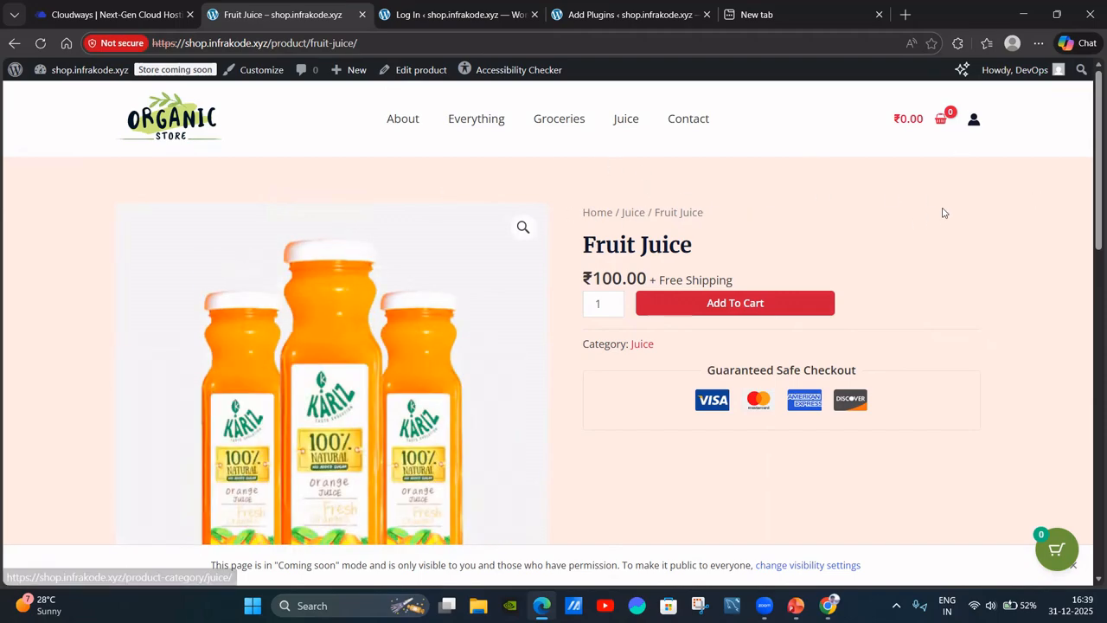
{"action": "scroll", "coordinate": [1081, 186], "scroll_direction": "down", "scroll_amount": 5}
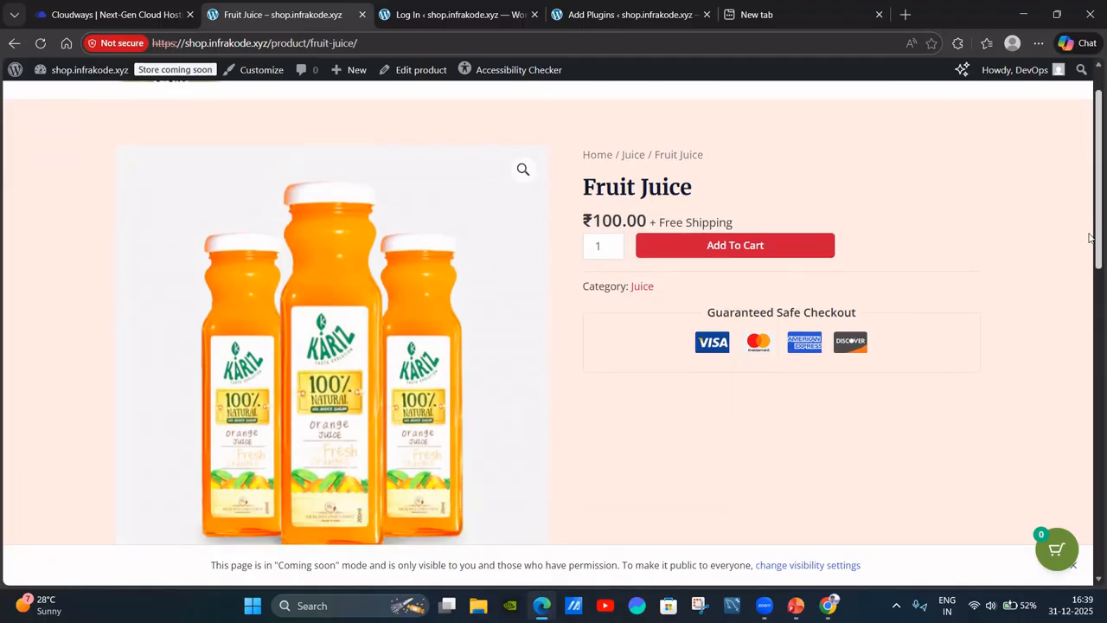
{"action": "scroll", "coordinate": [771, 285], "scroll_direction": "down", "scroll_amount": 5}
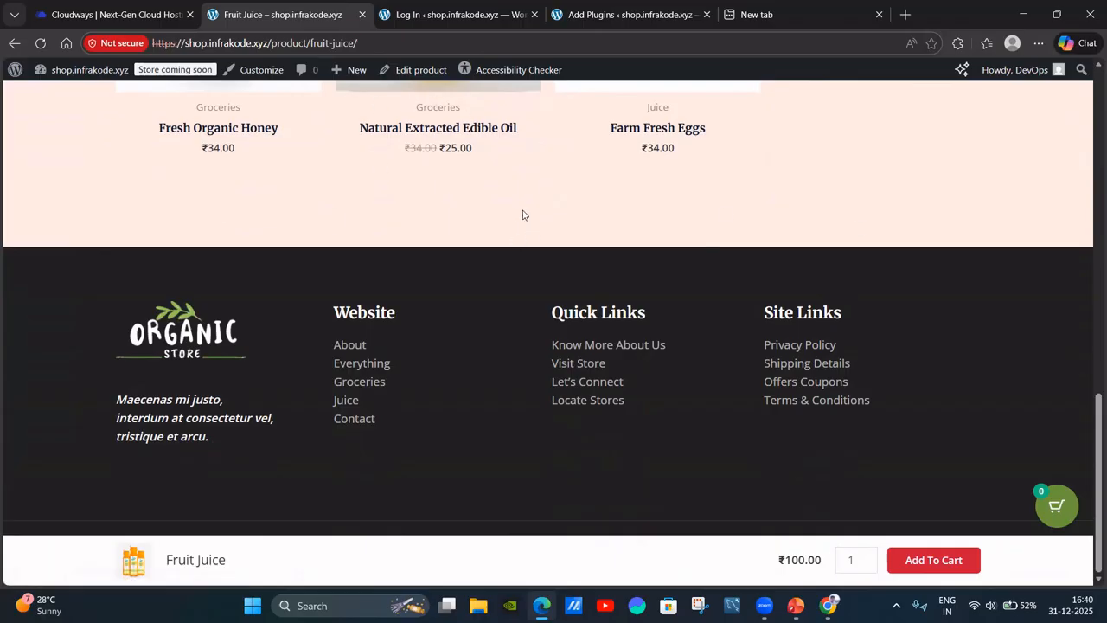
{"action": "scroll", "coordinate": [847, 270], "scroll_direction": "up", "scroll_amount": 15}
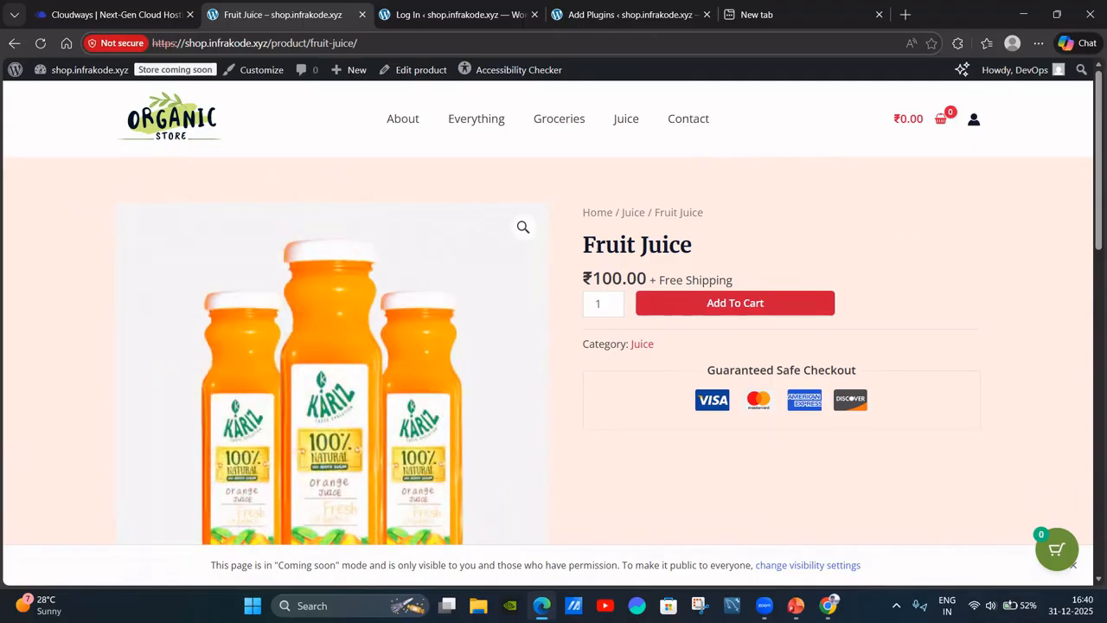
{"action": "left_click", "coordinate": [765, 606]}
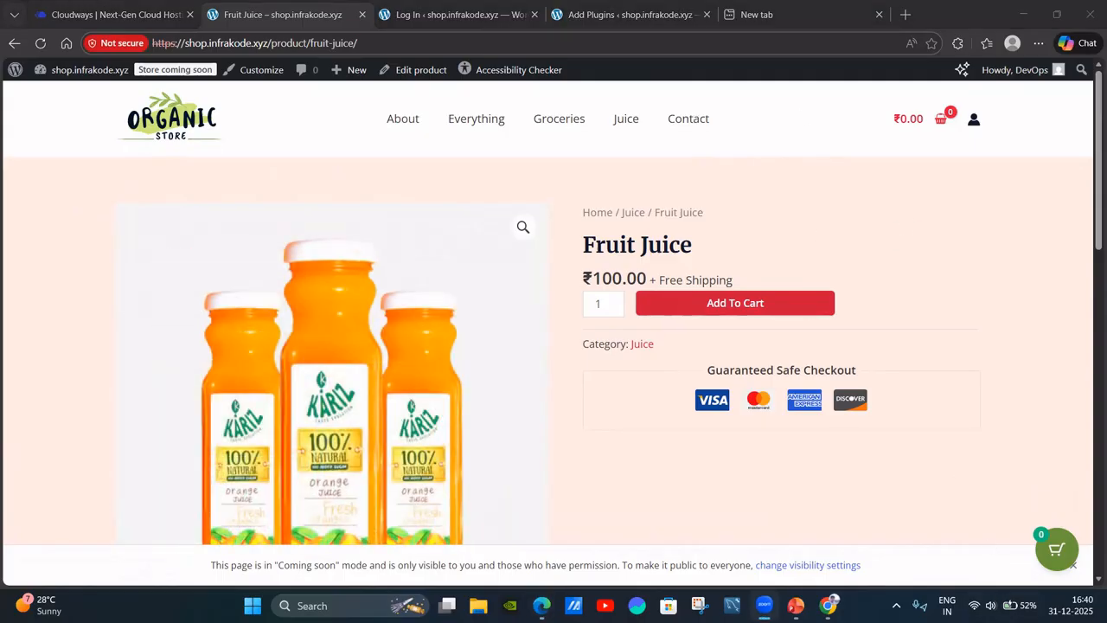
{"action": "key", "text": "alt+Tab"}
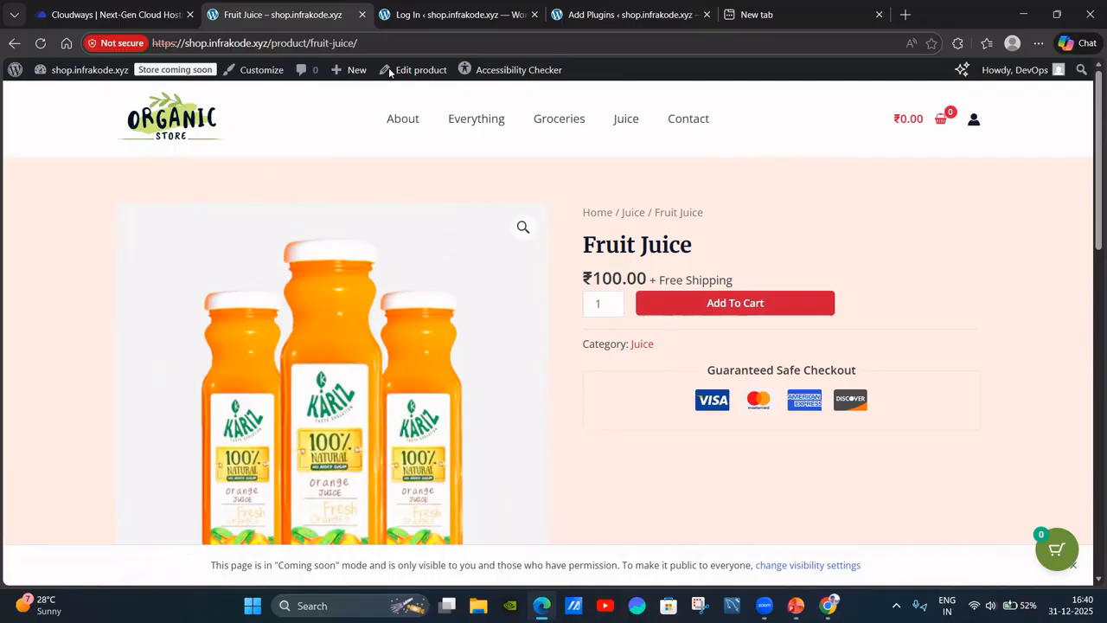